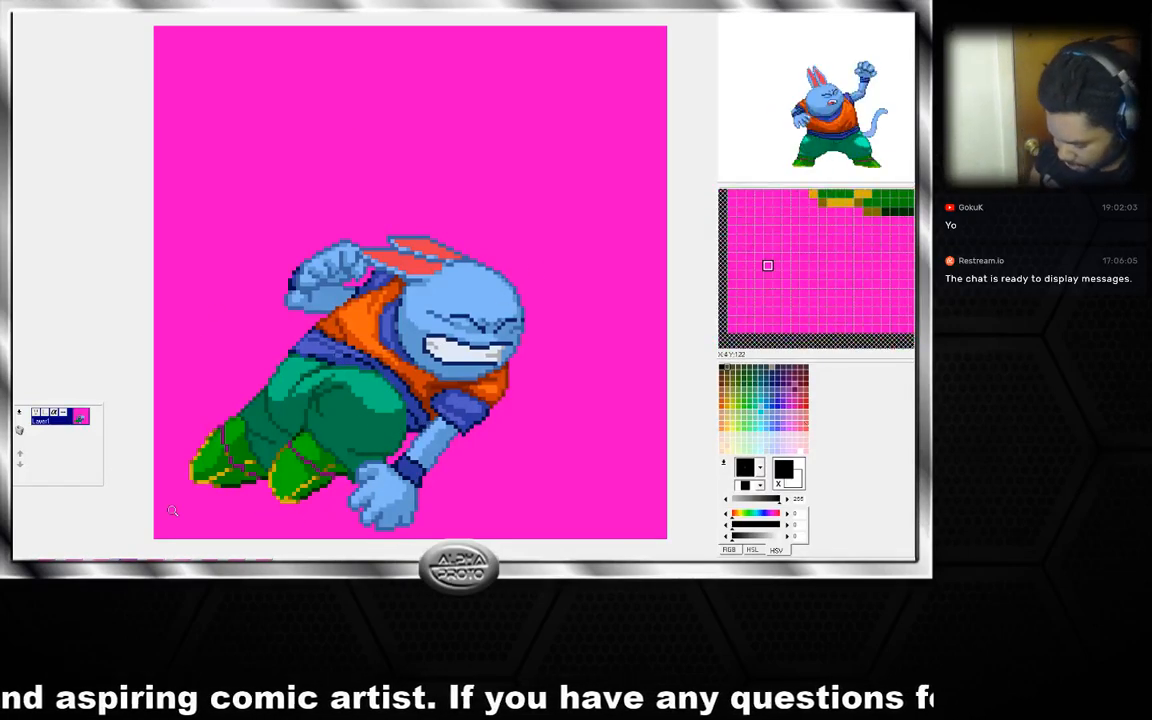
Fill the gap between the crouching figure's front trouser leg and lower arm with trouser green, and pick dark navy for its outline.
{"action": "key", "text": "Right"}
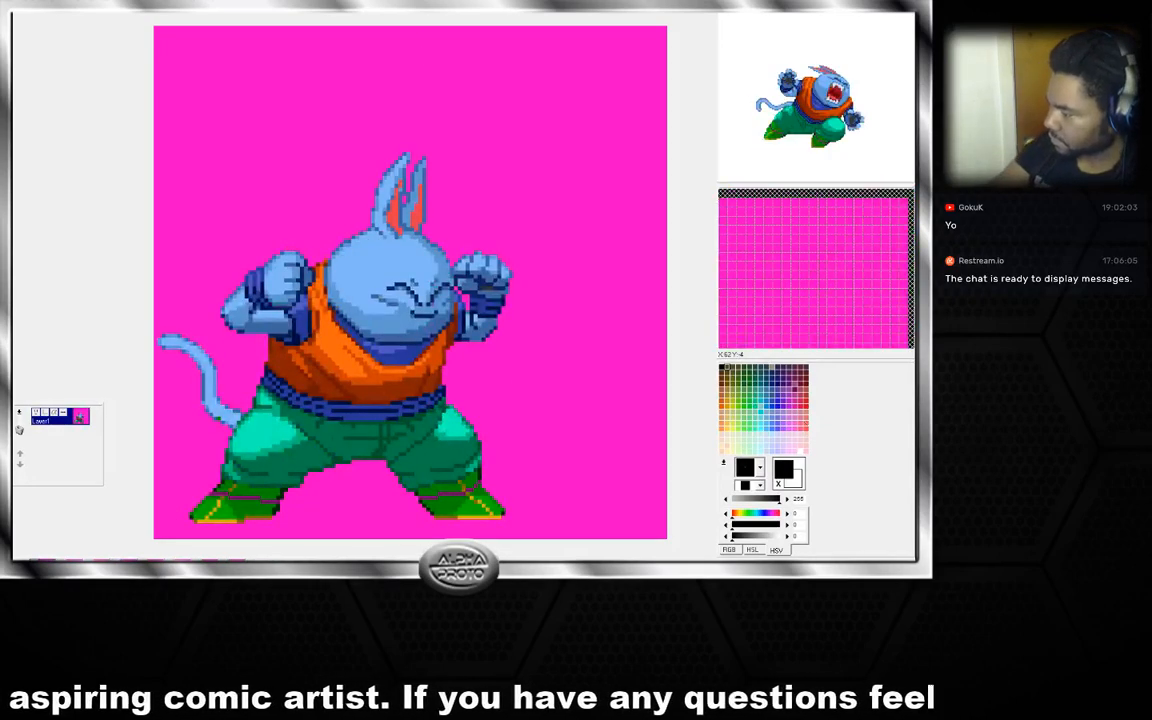
{"action": "key", "text": "Right"}
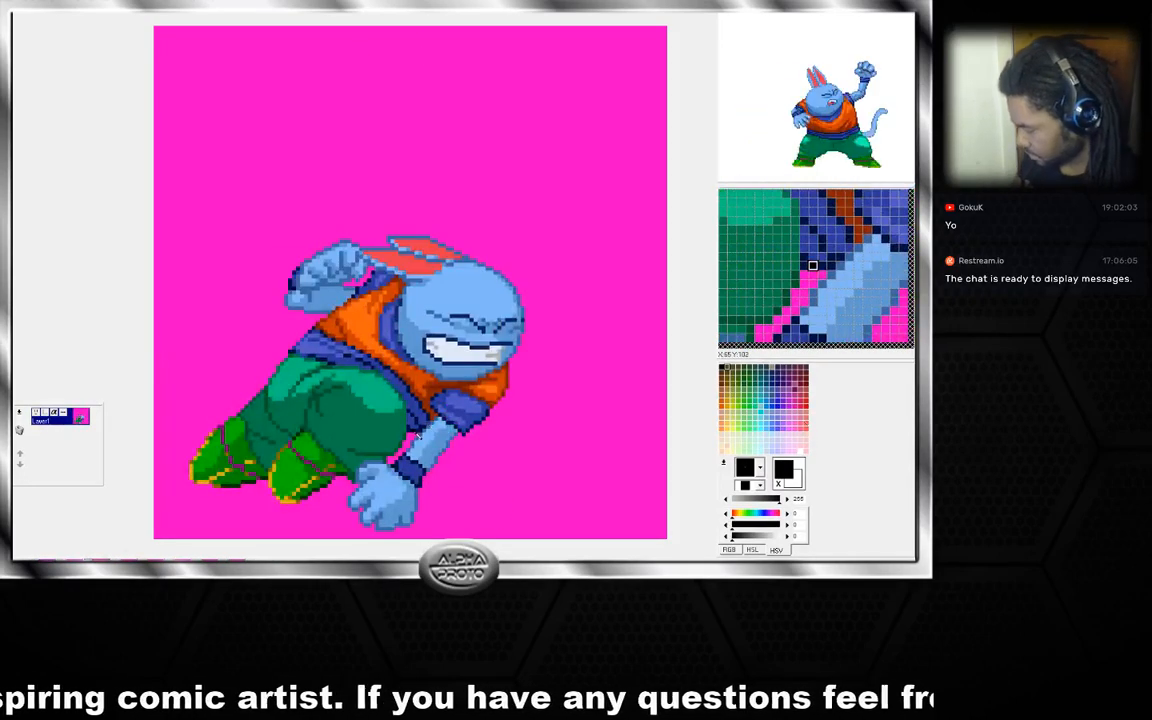
{"action": "right_click", "coordinate": [376, 396]}
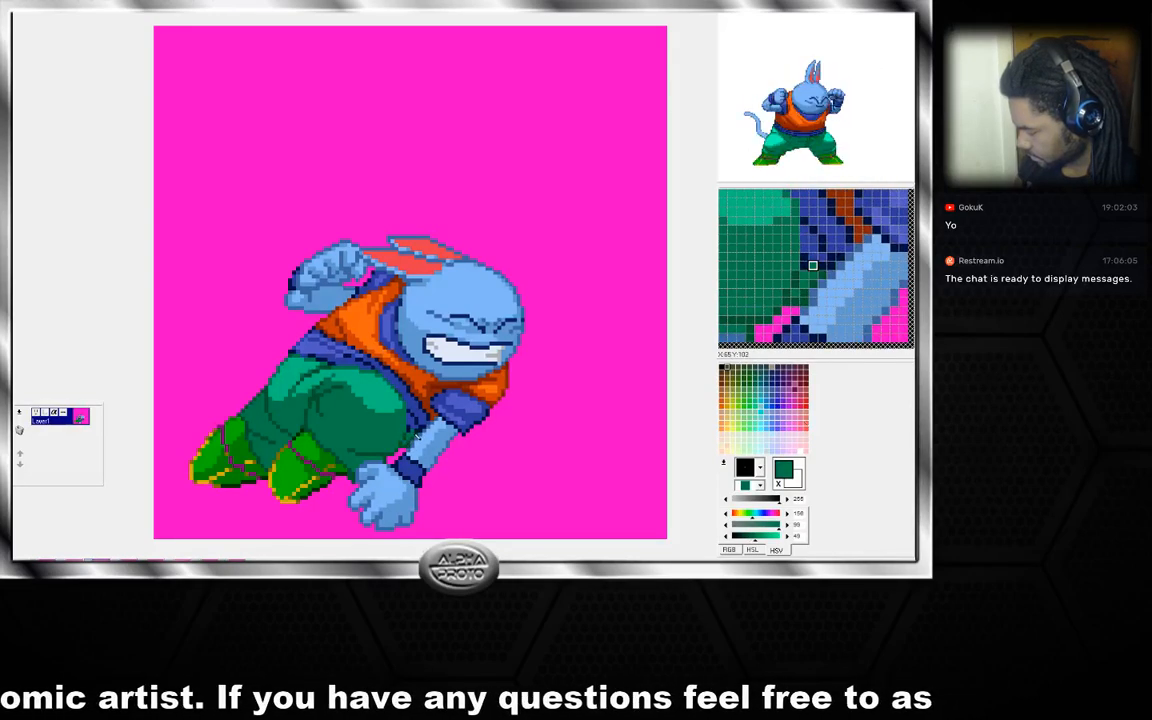
{"action": "right_click", "coordinate": [386, 383]}
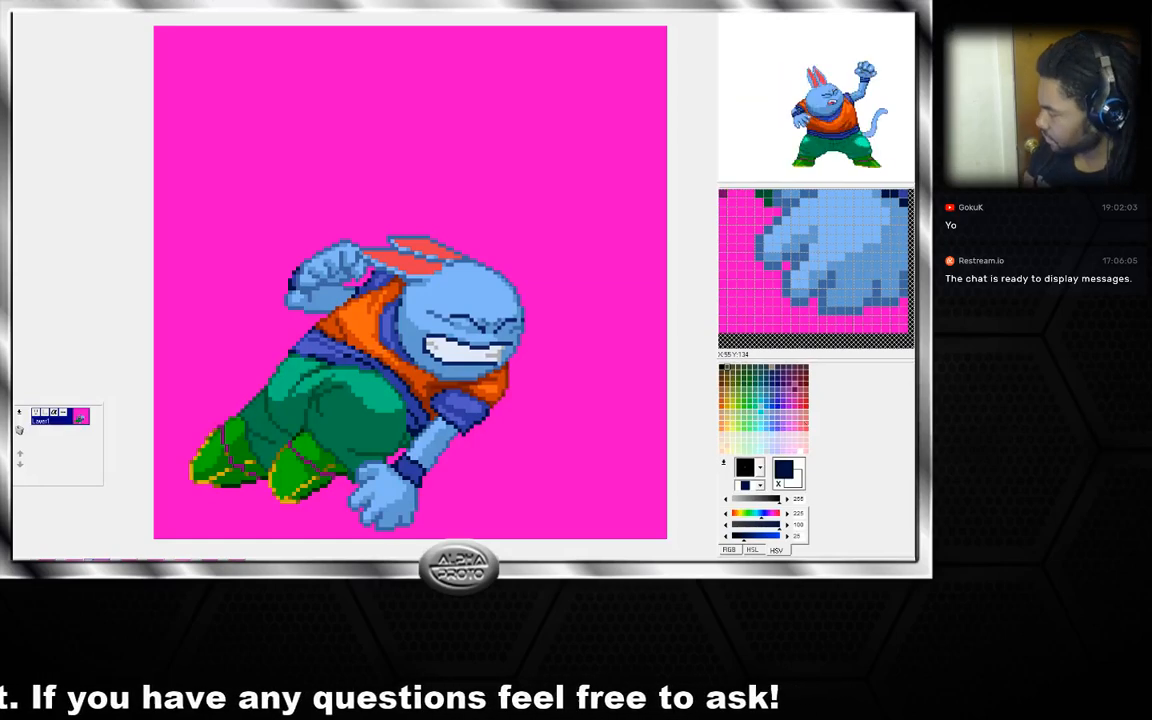
Paint off-white and grey claw tips on the fingers of both hands in the crouching and leaping frames, sampling the teeth colours.
{"action": "key", "text": "Right"}
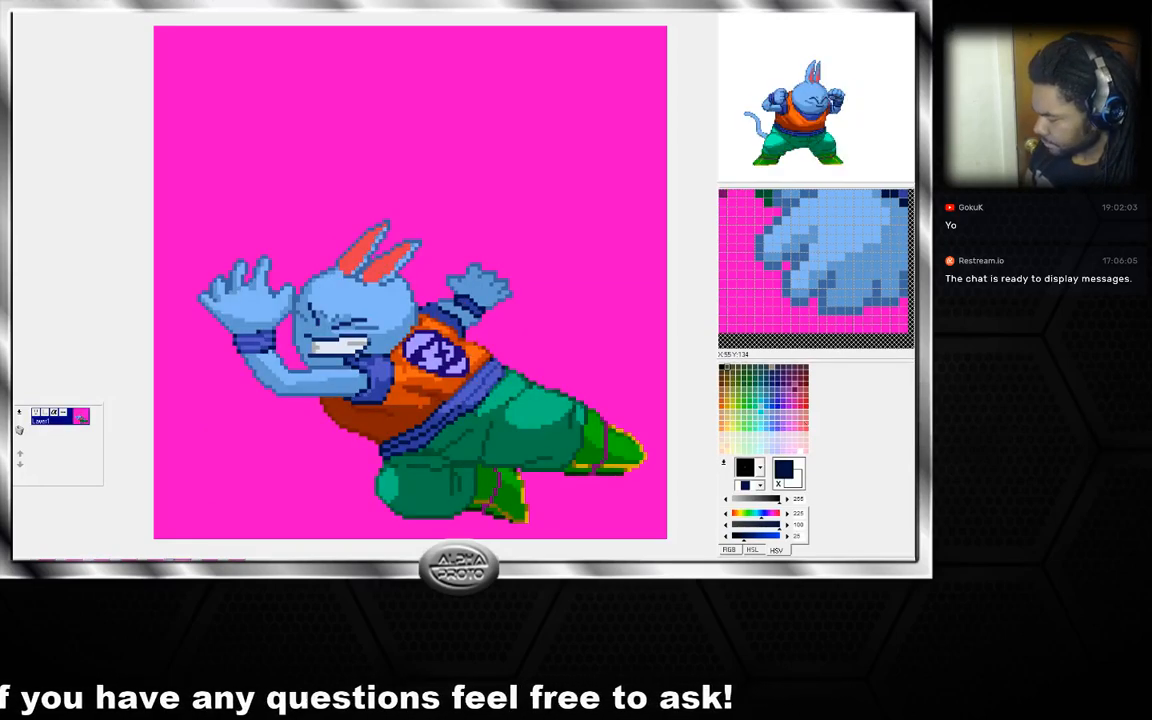
{"action": "right_click", "coordinate": [263, 294]}
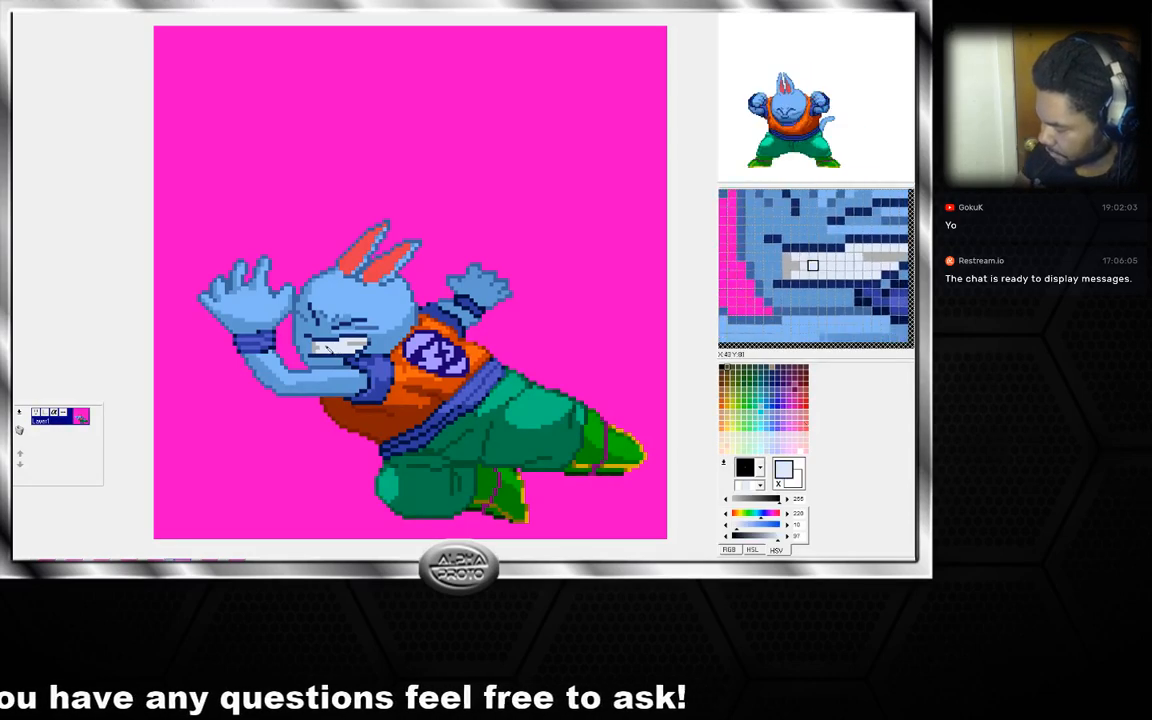
{"action": "key", "text": "Right"}
{"action": "key", "text": "Right"}
{"action": "key", "text": "Right"}
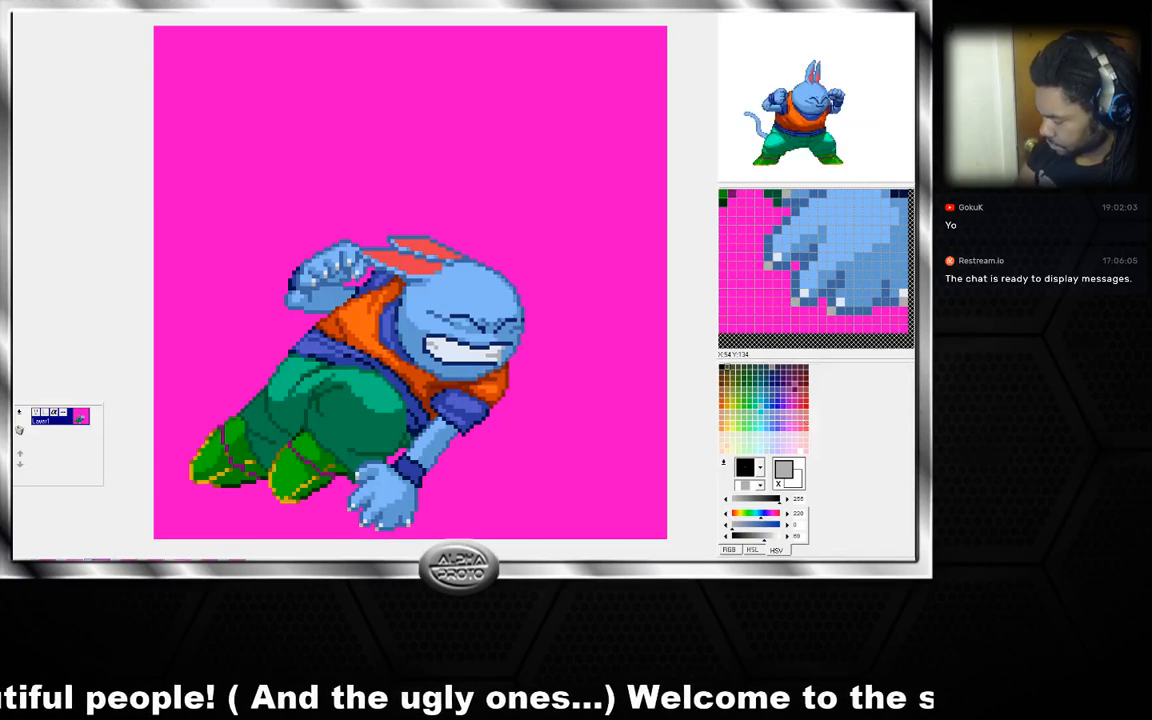
{"action": "left_click", "coordinate": [196, 563]}
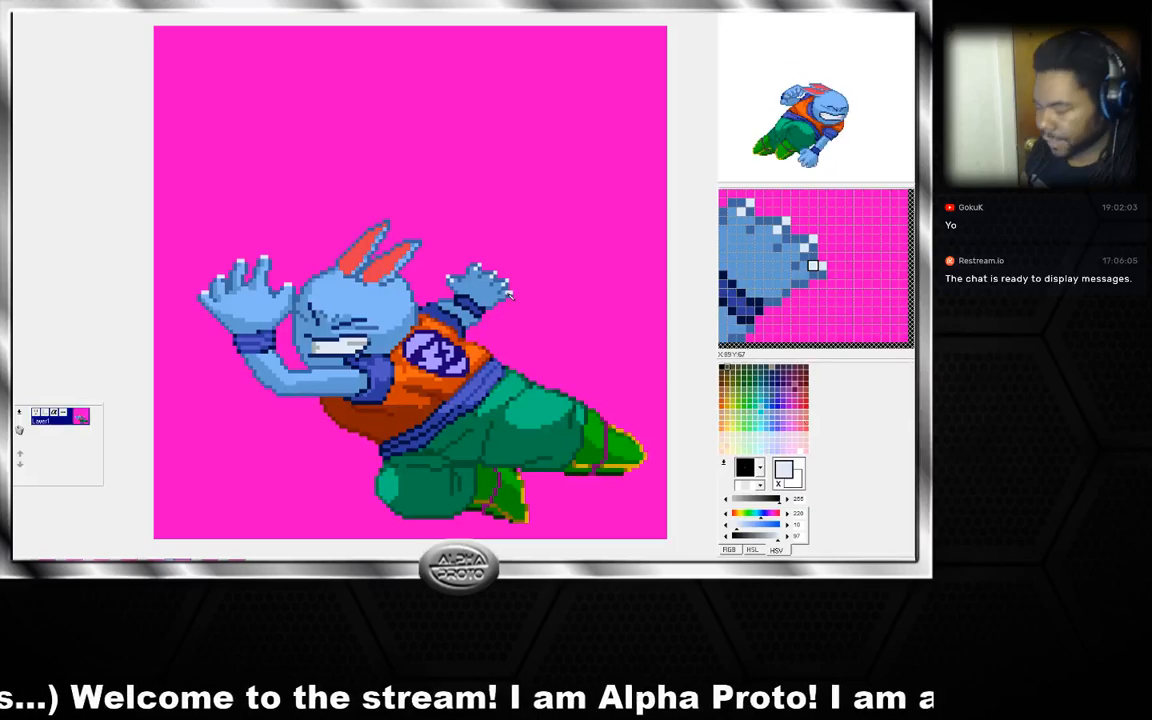
{"action": "right_click", "coordinate": [365, 345]}
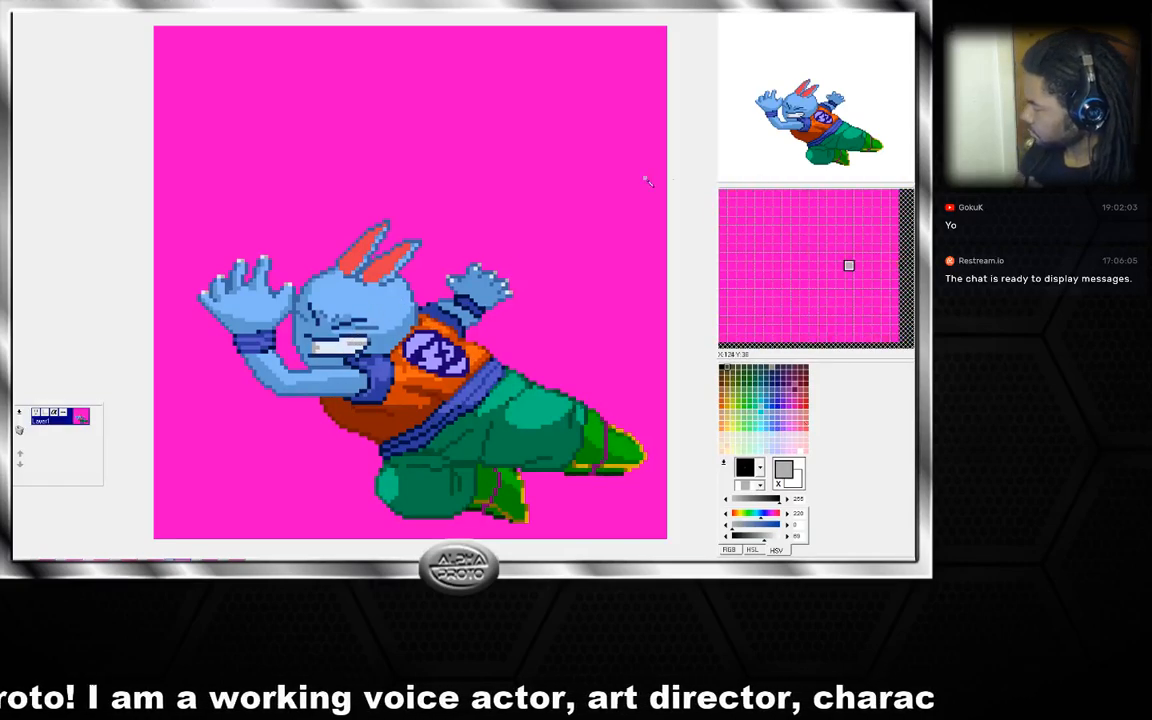
Re-outline the crouching figure's blue skin in dark navy sampled from another frame, softening it with mid blue from the face.
{"action": "left_click", "coordinate": [110, 570]}
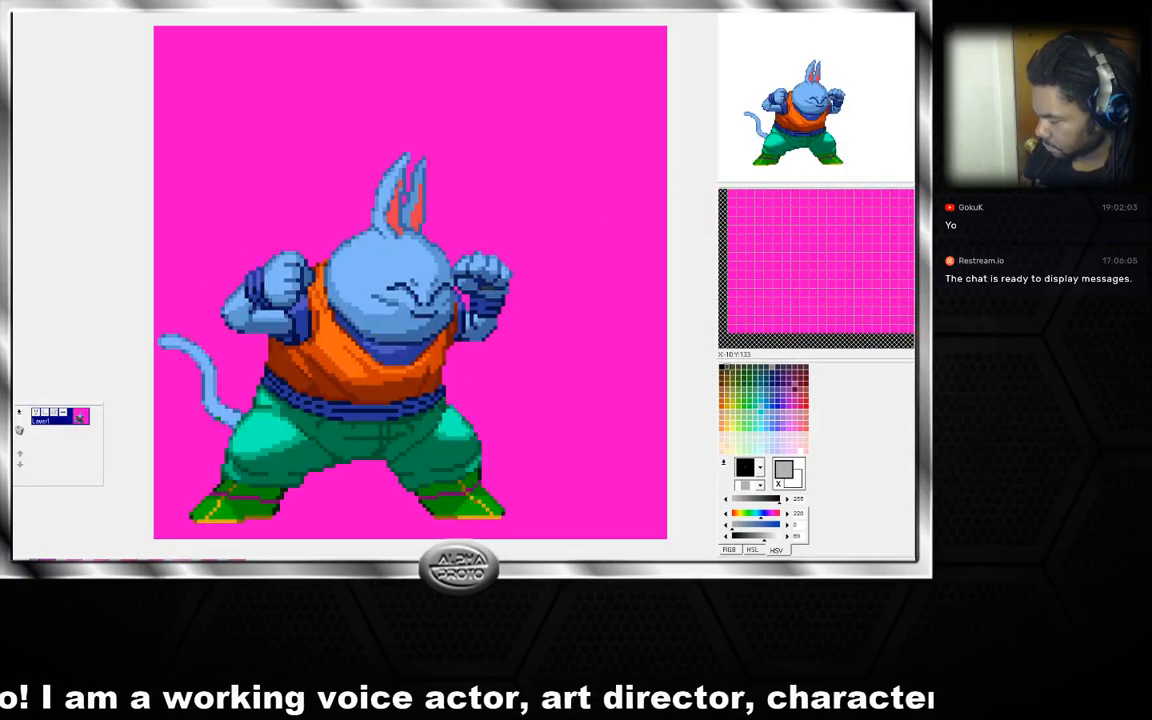
{"action": "right_click", "coordinate": [297, 339]}
{"action": "left_click", "coordinate": [291, 344]}
{"action": "left_click", "coordinate": [241, 334]}
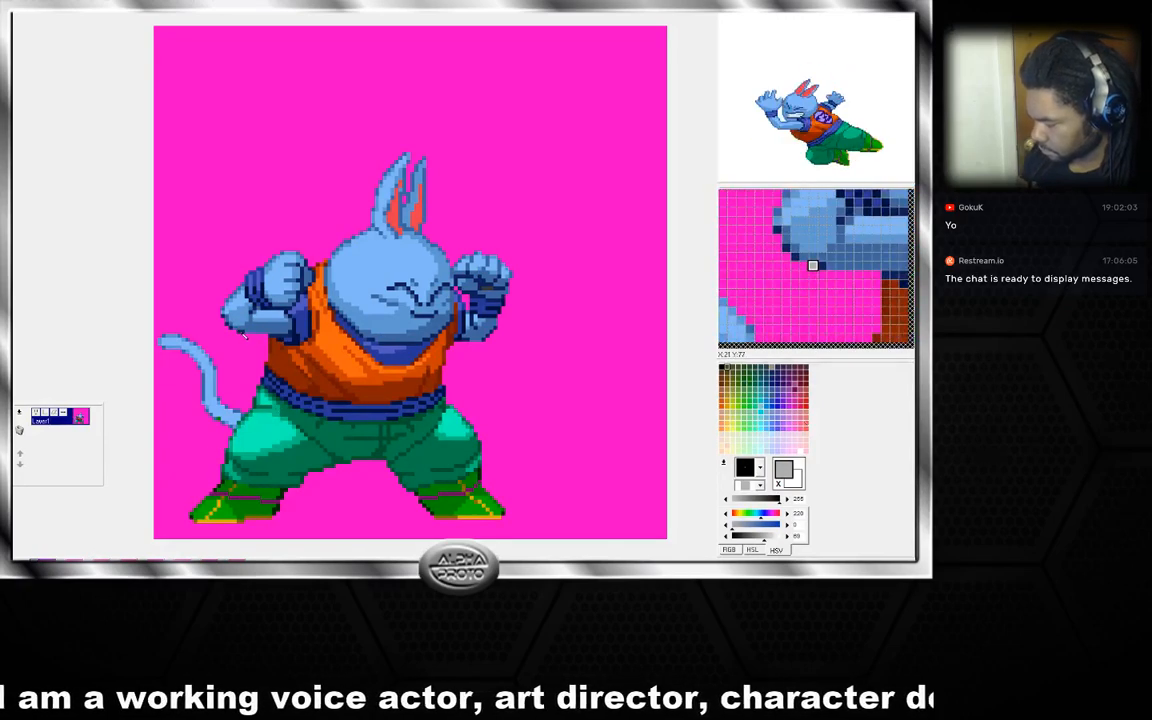
{"action": "left_click", "coordinate": [112, 568]}
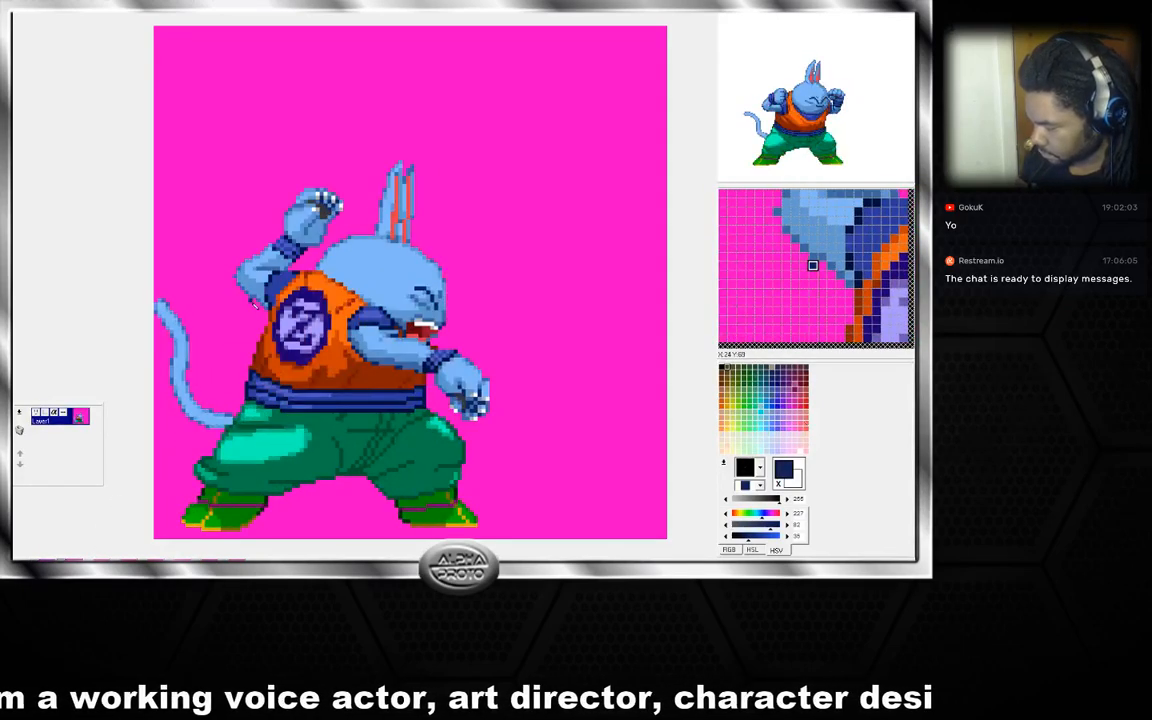
{"action": "left_click", "coordinate": [100, 567]}
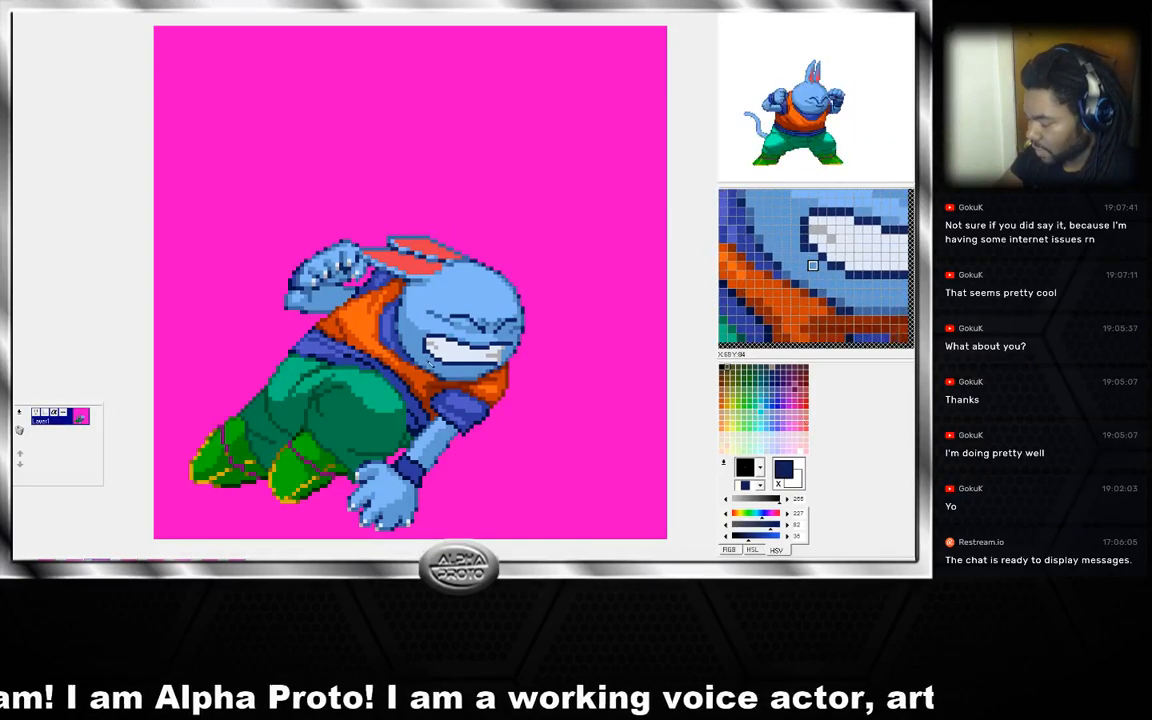
{"action": "right_click", "coordinate": [428, 358]}
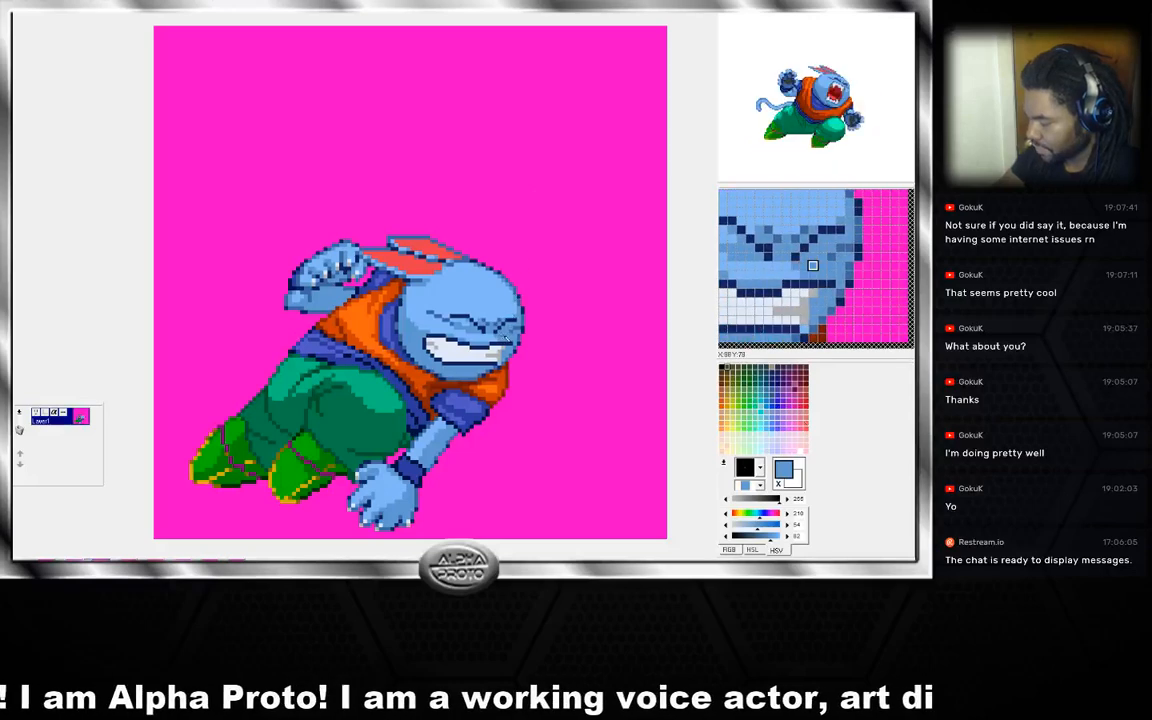
{"action": "right_click", "coordinate": [524, 341]}
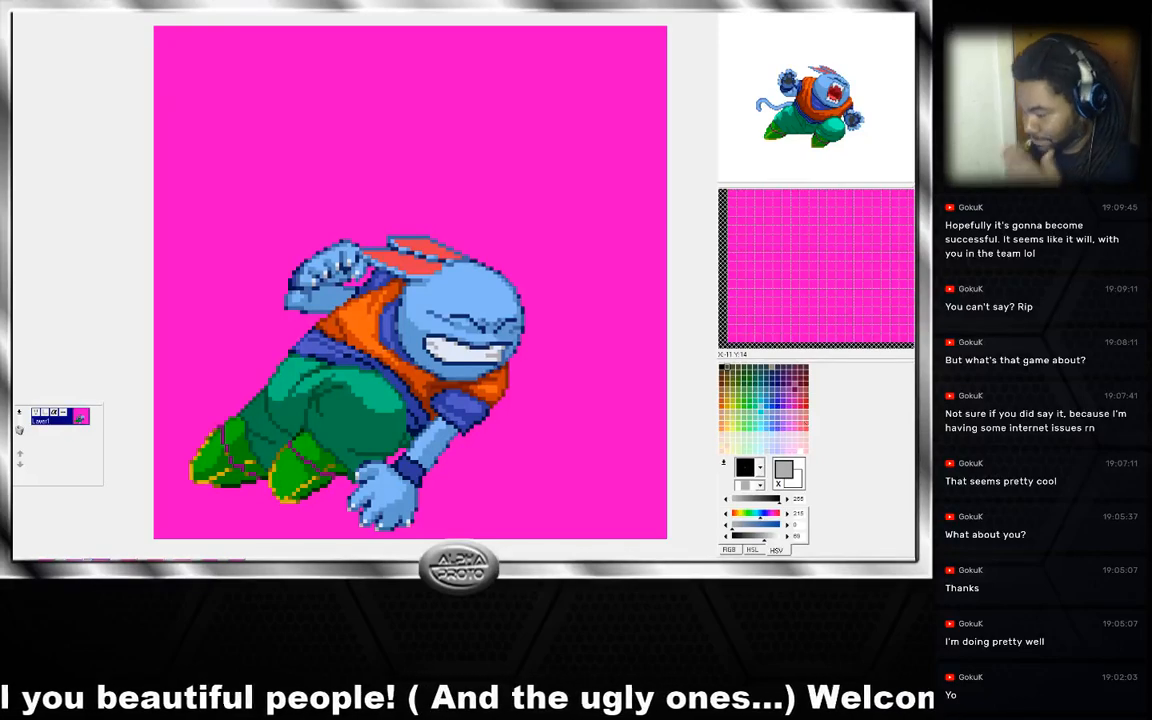
Bring up the browser with the YouTube video "Beast Within Cu Chulainn Skin Spotlight" and move its window clear of the crouching figure.
{"action": "left_click_drag", "start_coordinate": [12, 228], "coordinate": [528, 69]}
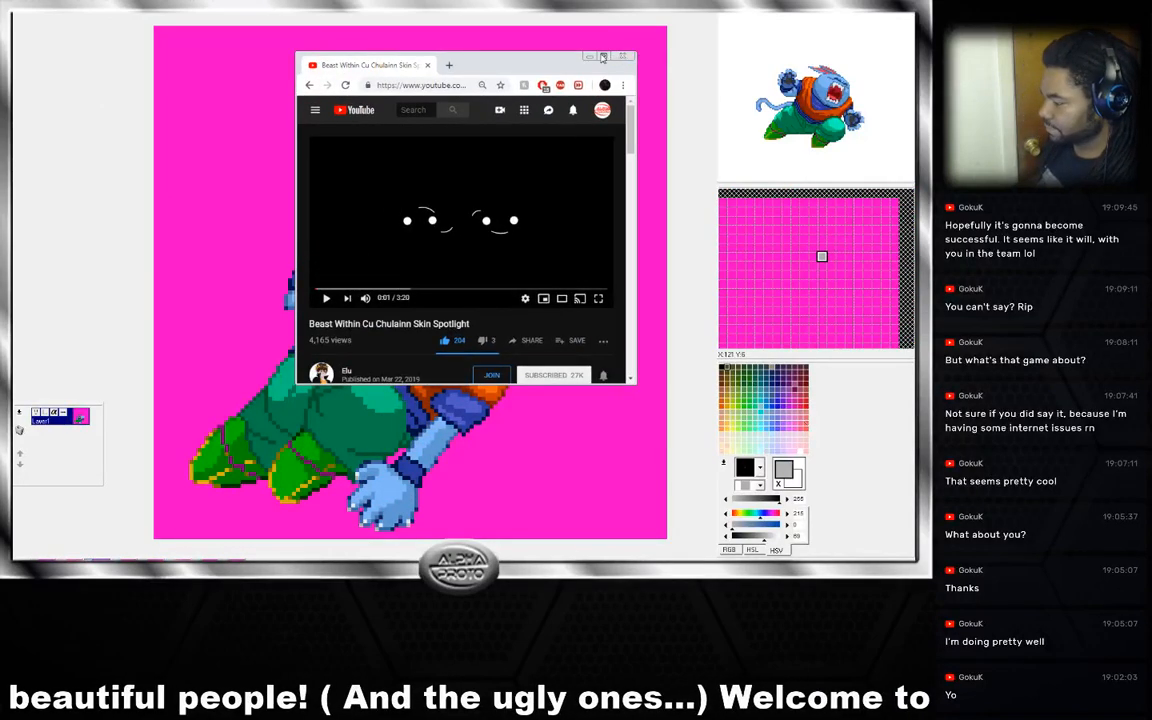
{"action": "left_click", "coordinate": [603, 57]}
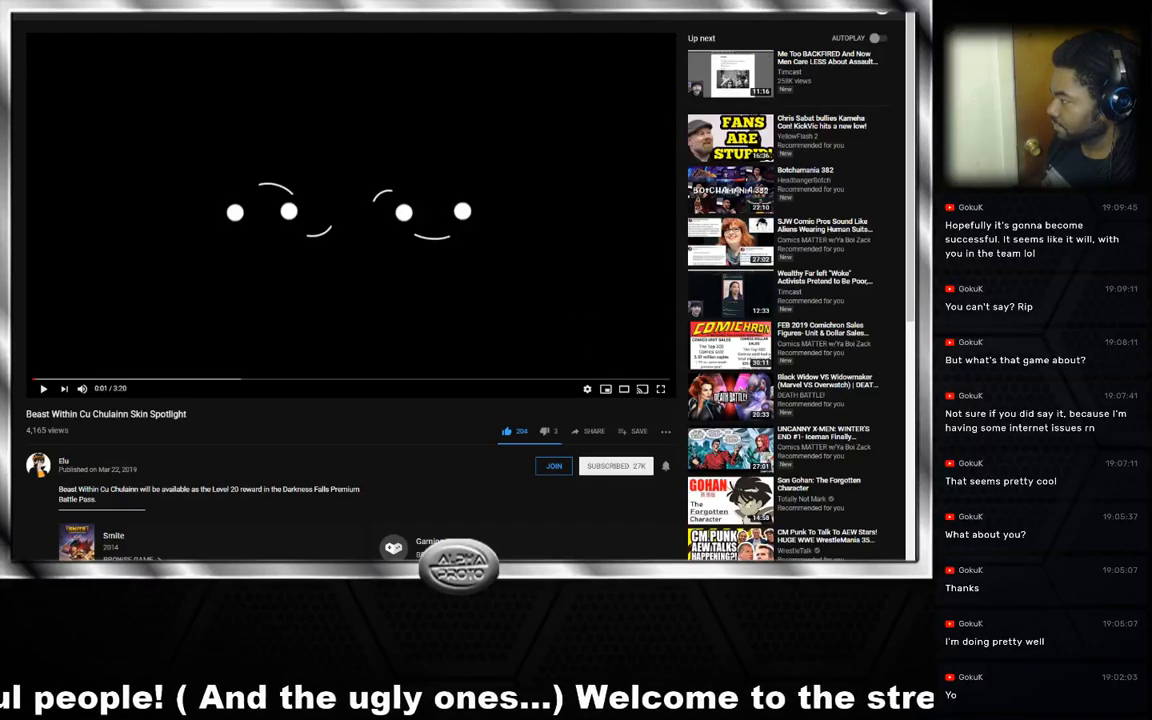
{"action": "left_click", "coordinate": [883, 0]}
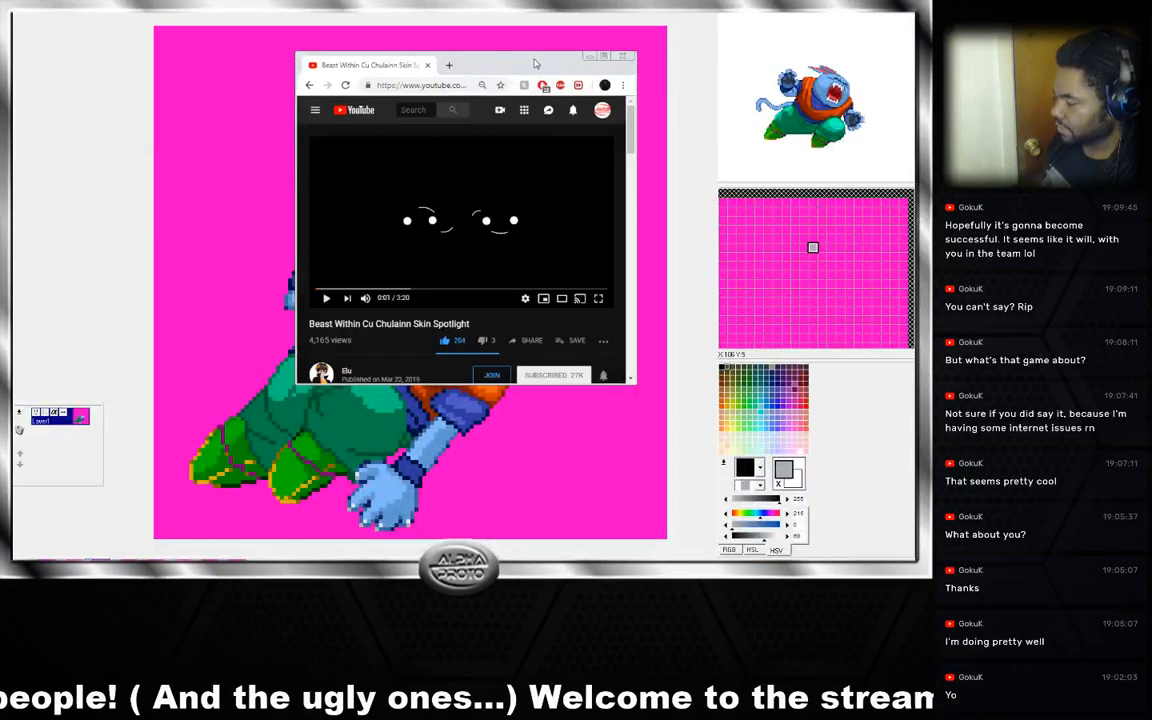
{"action": "left_click_drag", "start_coordinate": [535, 64], "coordinate": [795, 5]}
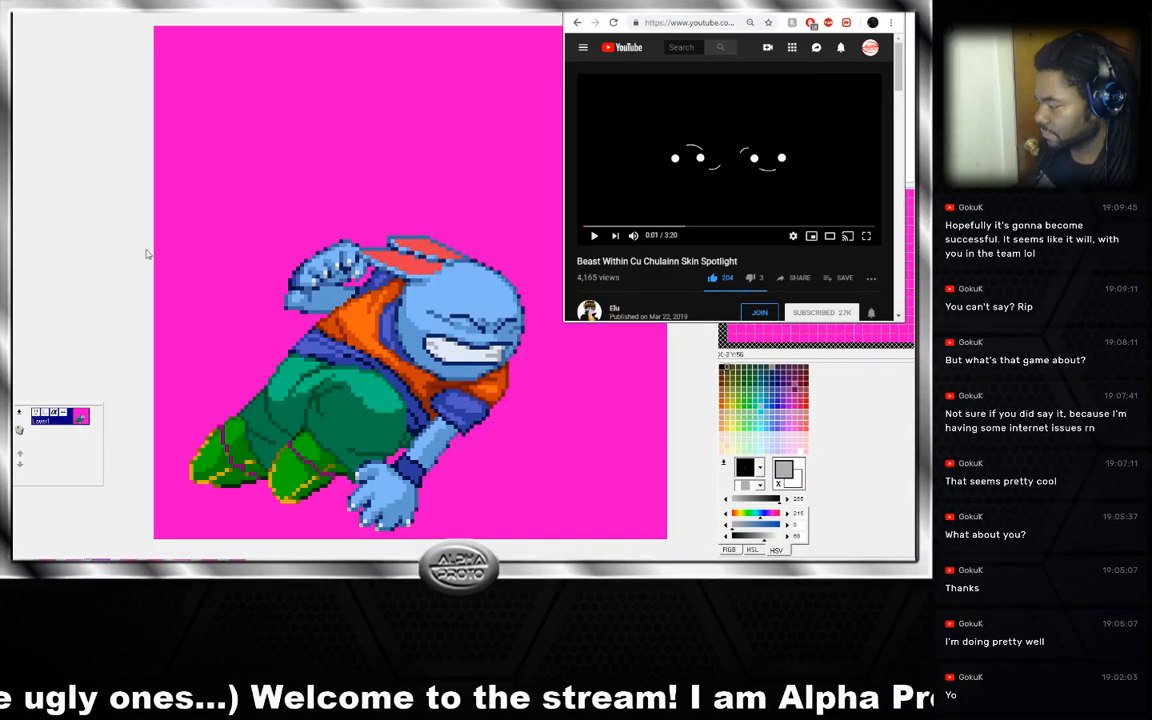
Play part of the skin spotlight video, rewind it to 0:34 and set its playback speed to Normal.
{"action": "left_click", "coordinate": [594, 236]}
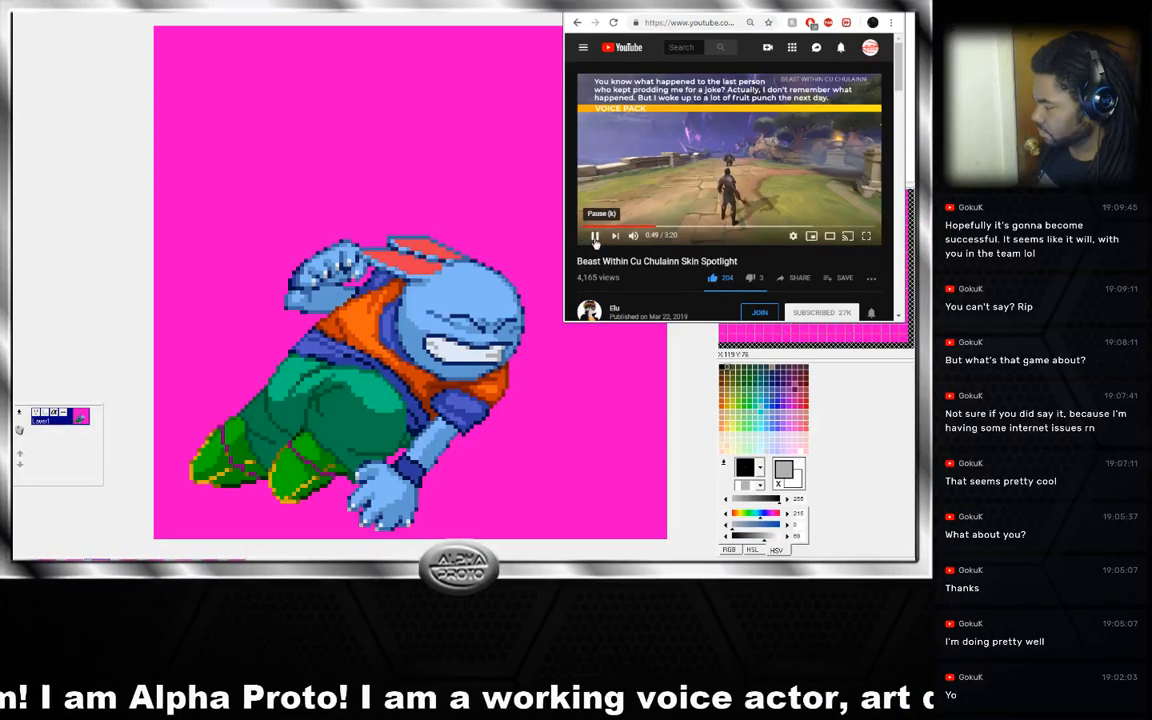
{"action": "left_click", "coordinate": [595, 236]}
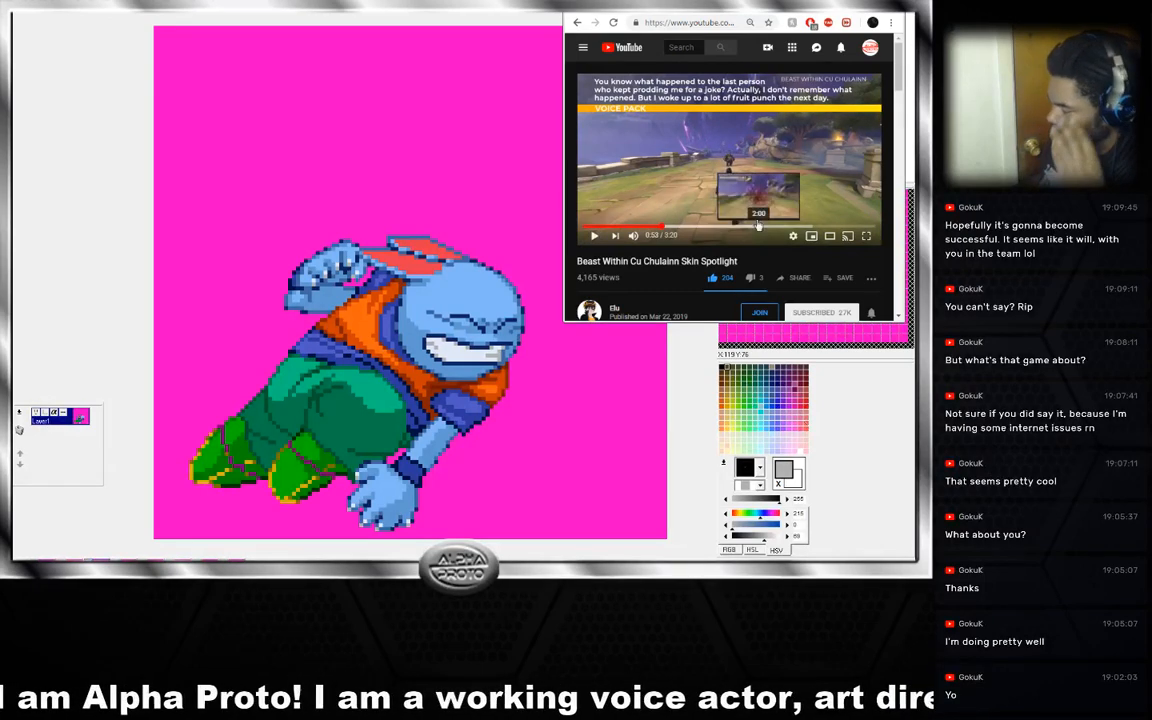
{"action": "left_click", "coordinate": [629, 227]}
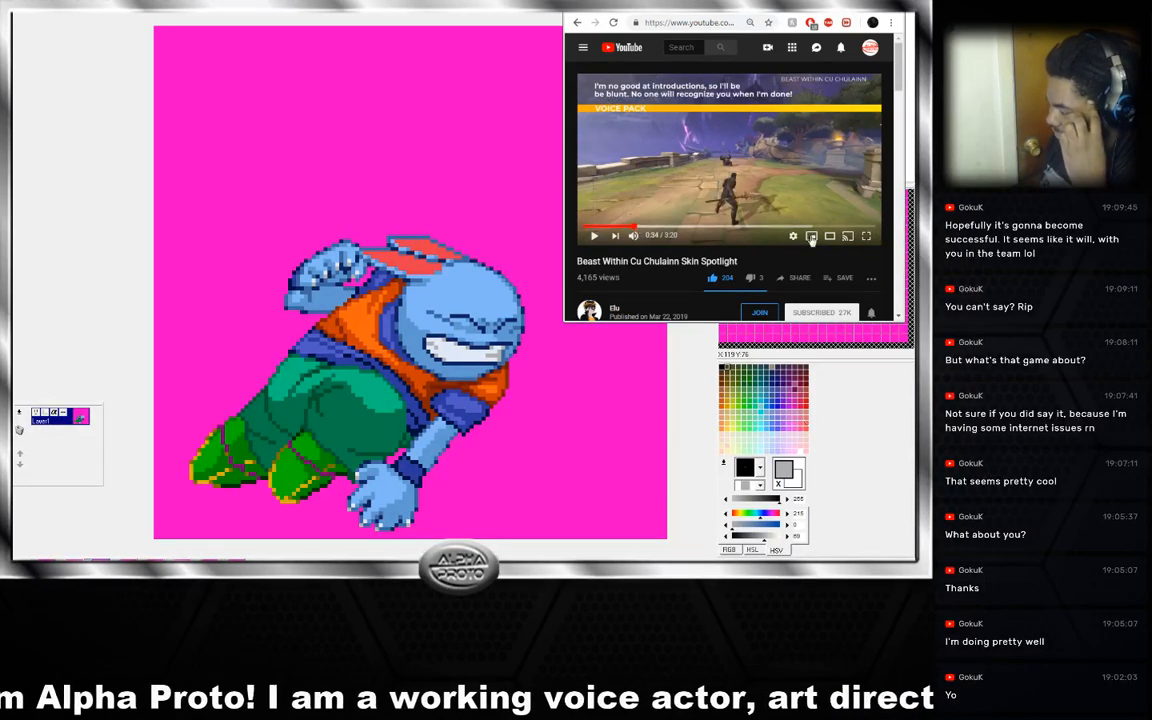
{"action": "left_click", "coordinate": [793, 236]}
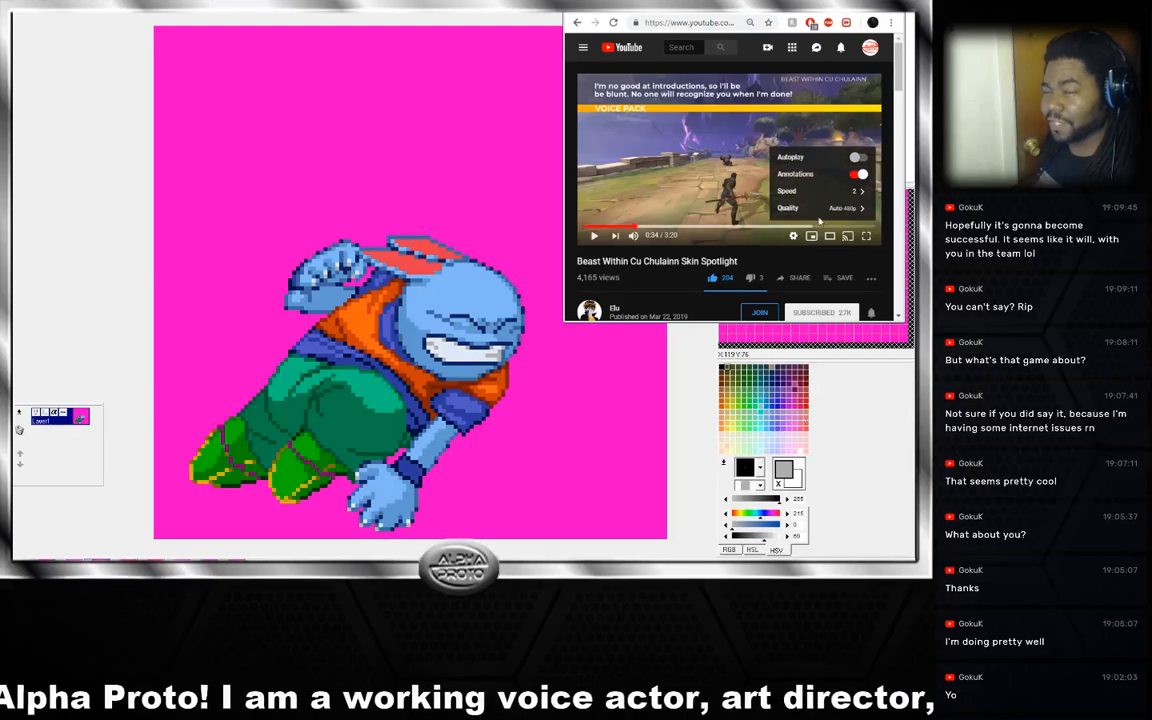
{"action": "left_click", "coordinate": [852, 191]}
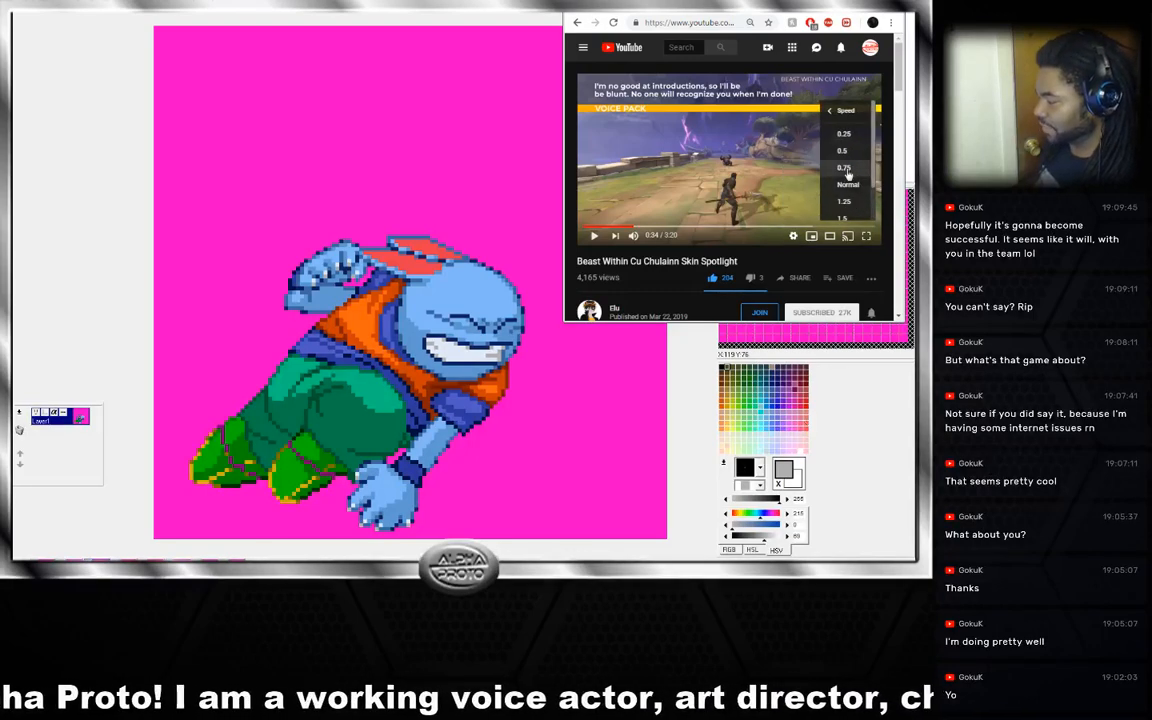
{"action": "left_click", "coordinate": [843, 178]}
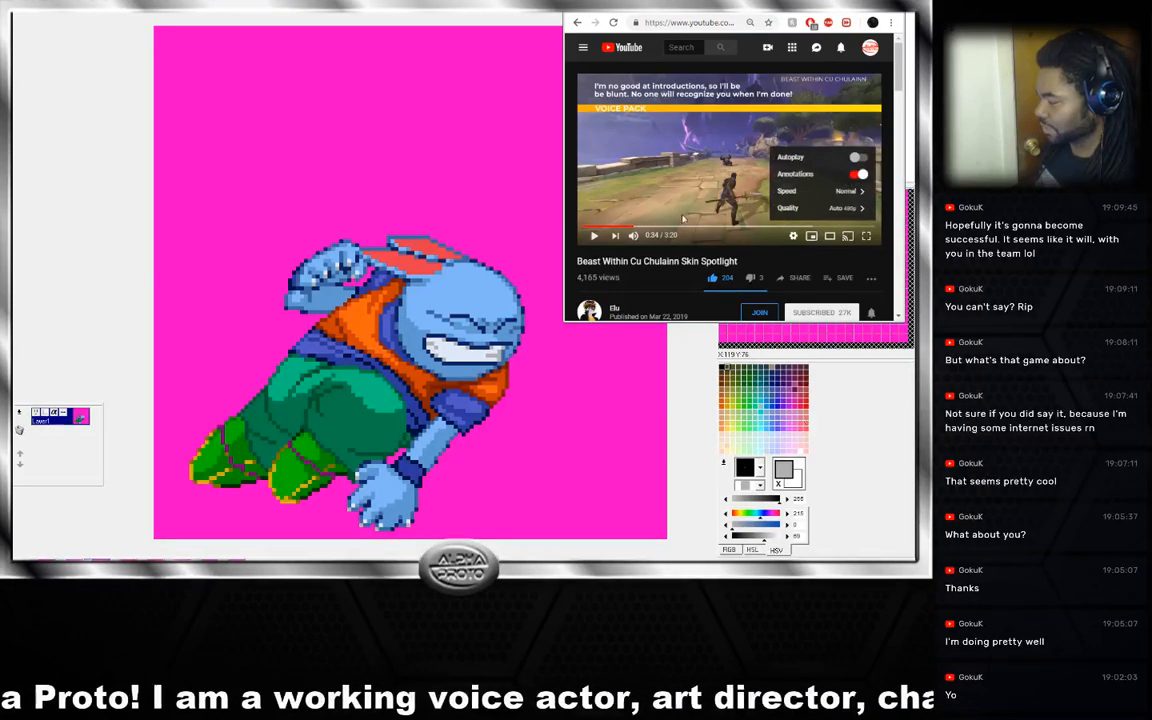
Rewind the skin spotlight video to 0:08, watch it from there and skip ahead to a later part.
{"action": "left_click", "coordinate": [625, 228]}
{"action": "left_click", "coordinate": [613, 229]}
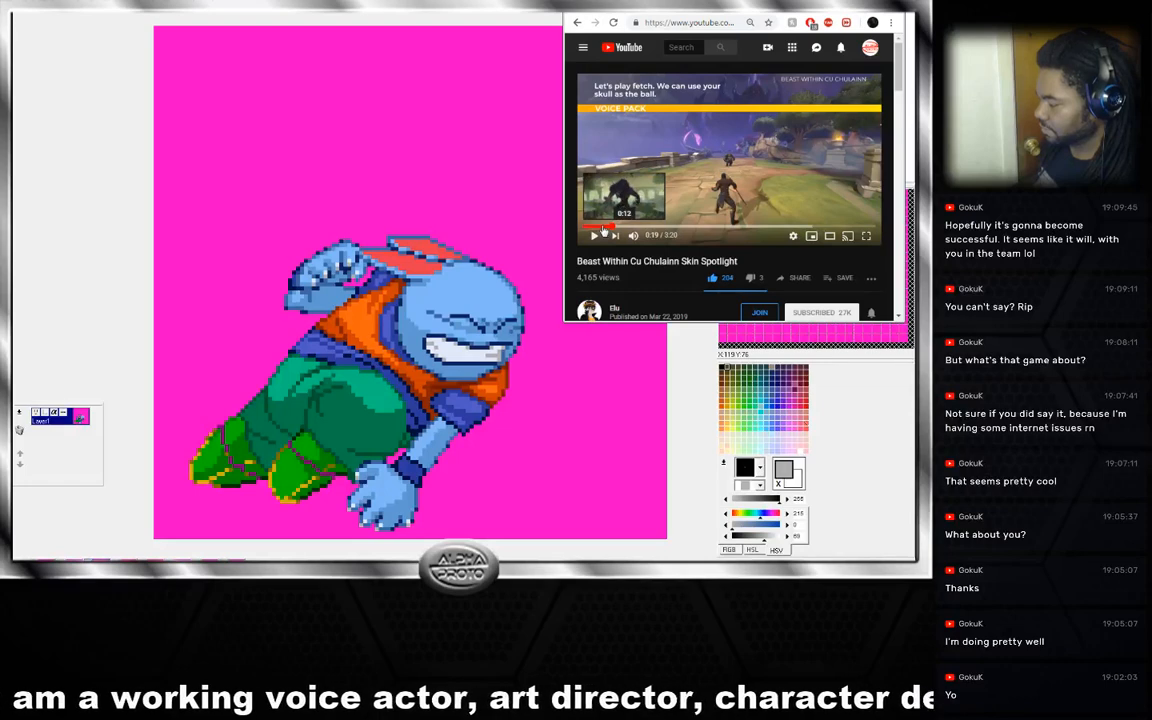
{"action": "left_click", "coordinate": [596, 228]}
{"action": "left_click", "coordinate": [594, 228]}
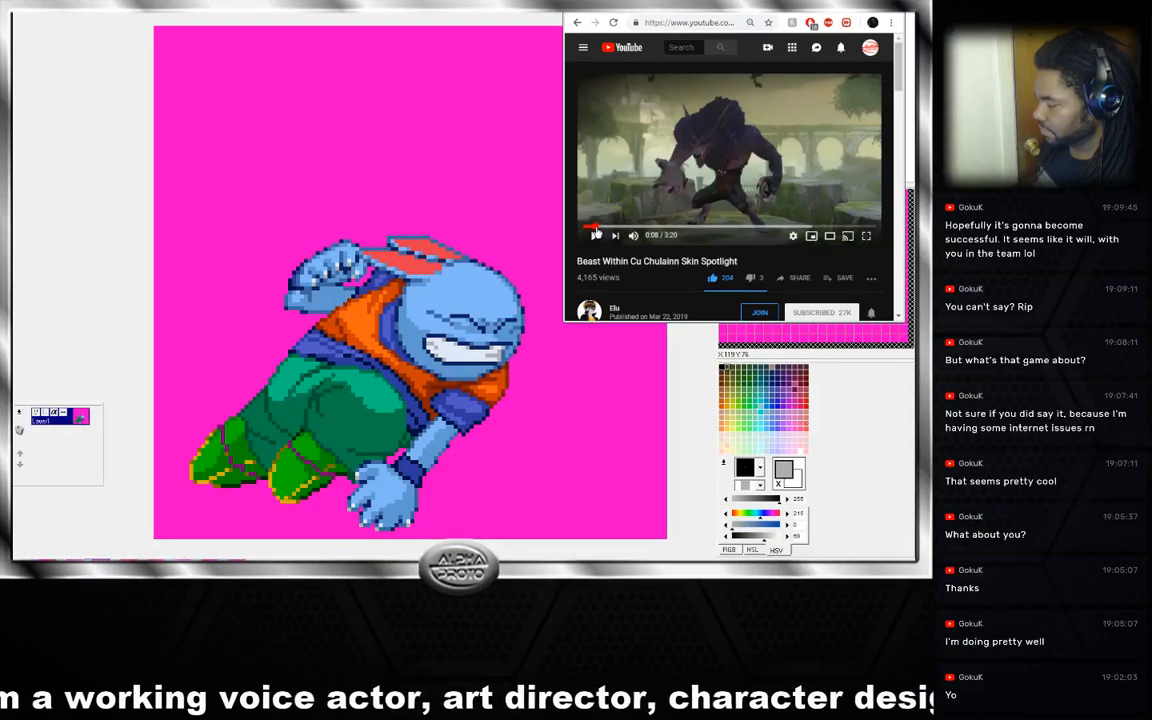
{"action": "left_click", "coordinate": [594, 237]}
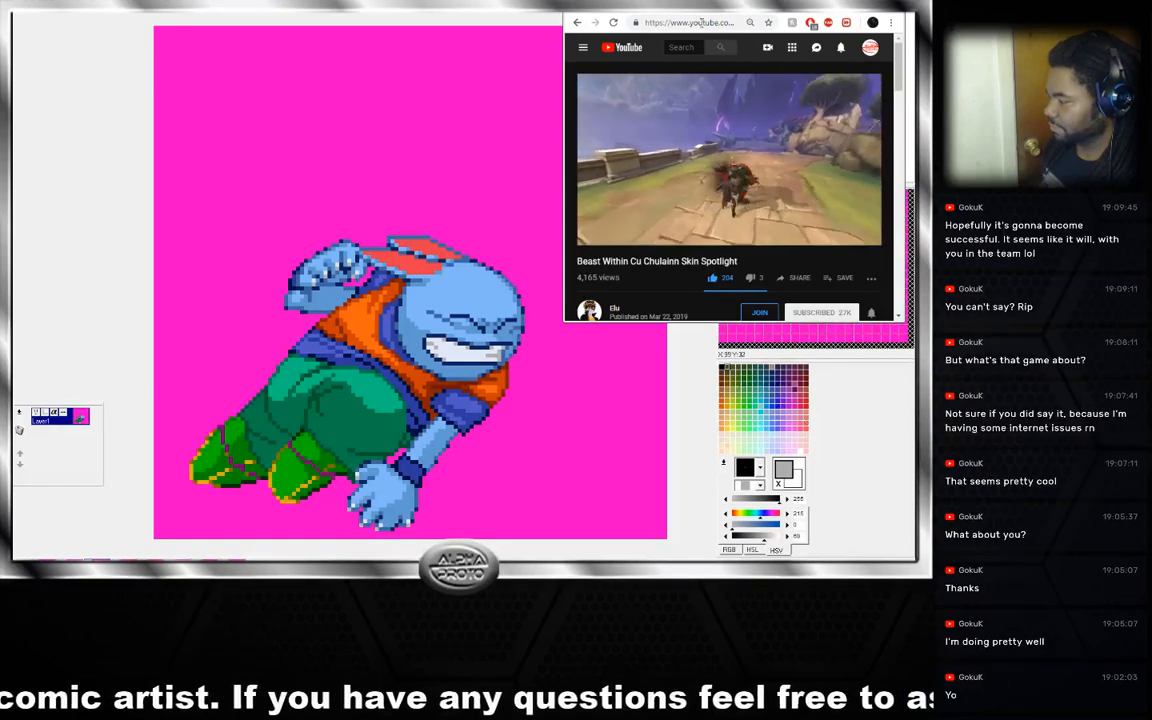
{"action": "mouse_move", "coordinate": [720, 212]}
{"action": "left_click", "coordinate": [760, 229]}
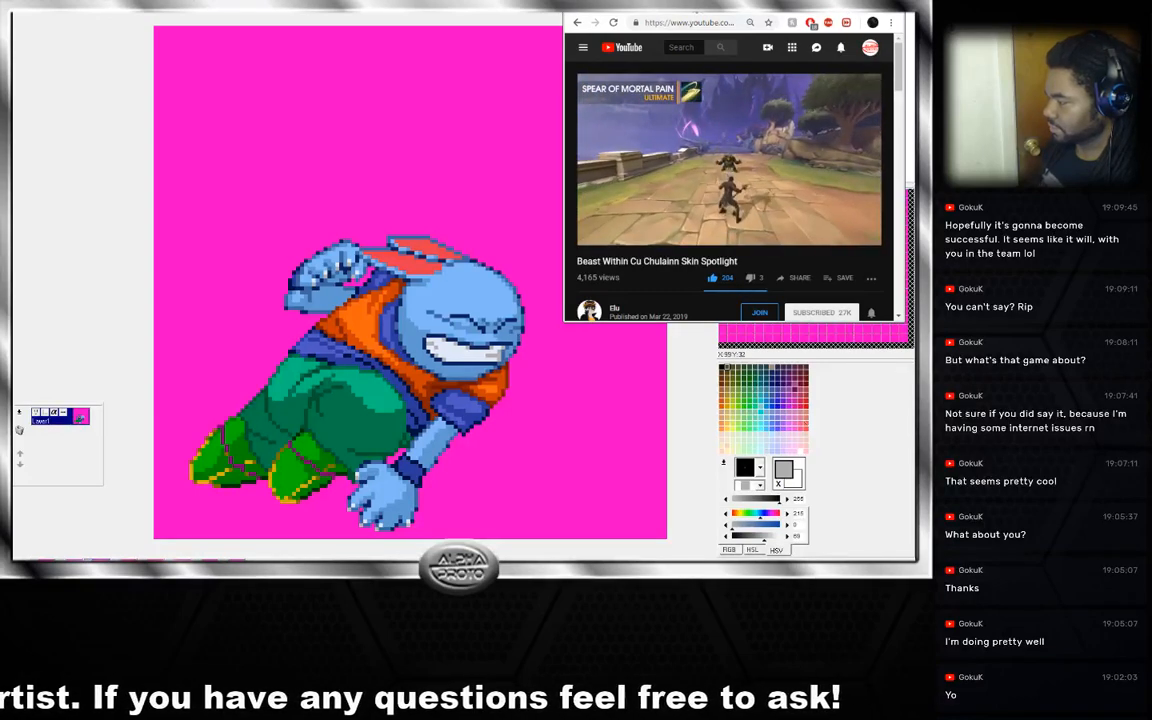
Switch back to the pixel editor and, on the falling figure's frame, touch up the outlines behind the head and along the far arm with sampled blues.
{"action": "key", "text": "alt+Tab"}
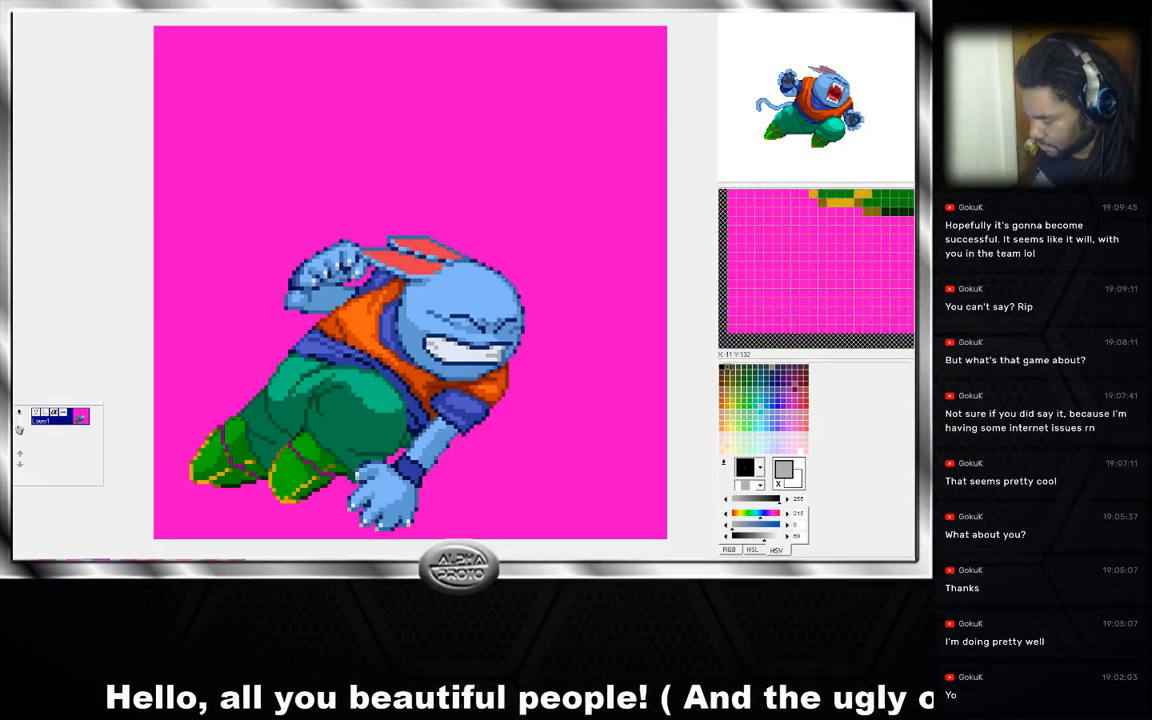
{"action": "key", "text": "Right"}
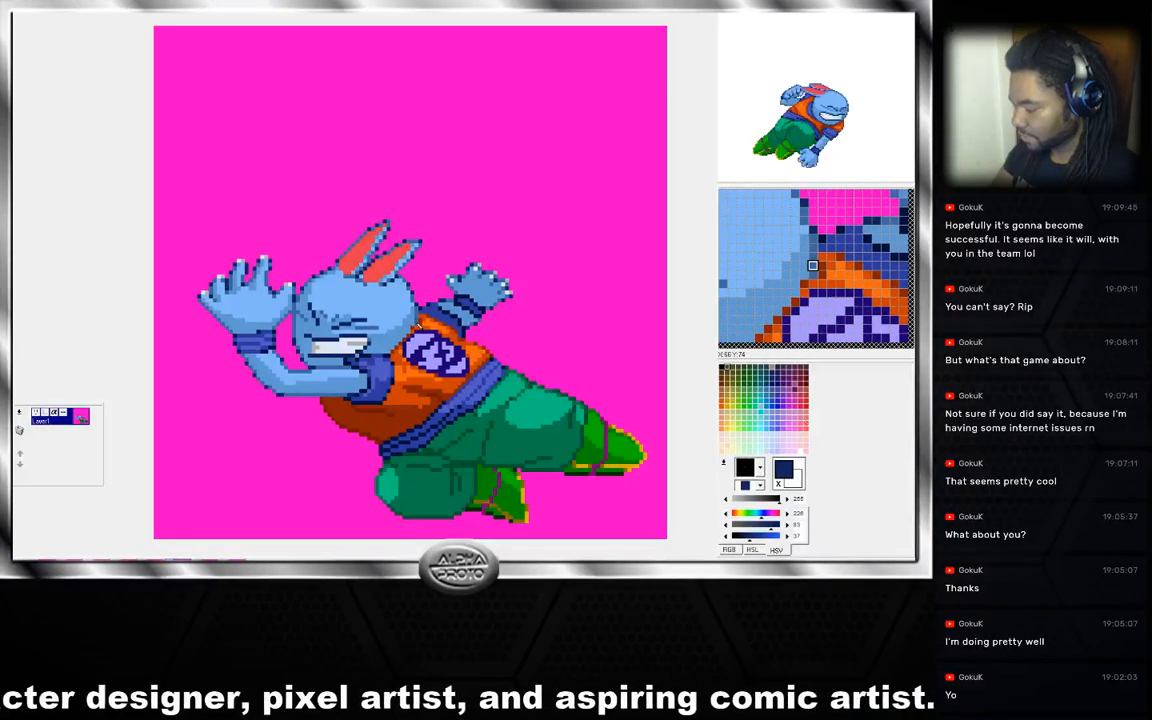
{"action": "right_click", "coordinate": [419, 324]}
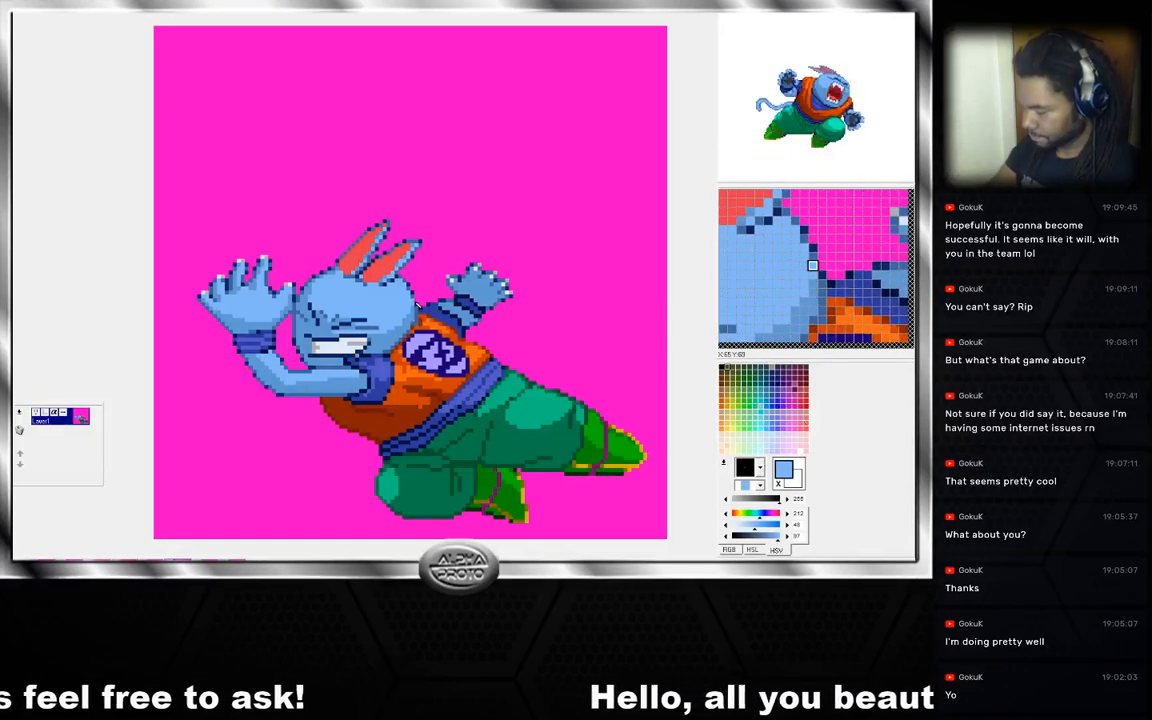
{"action": "right_click", "coordinate": [425, 322]}
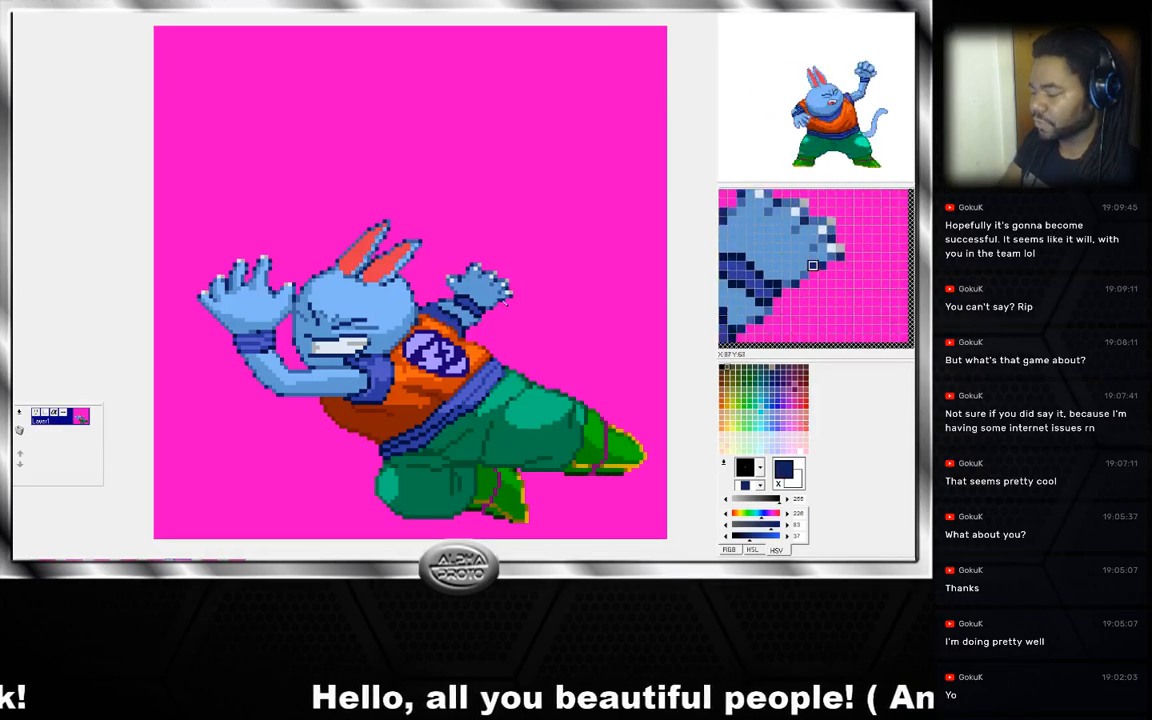
{"action": "right_click", "coordinate": [470, 333]}
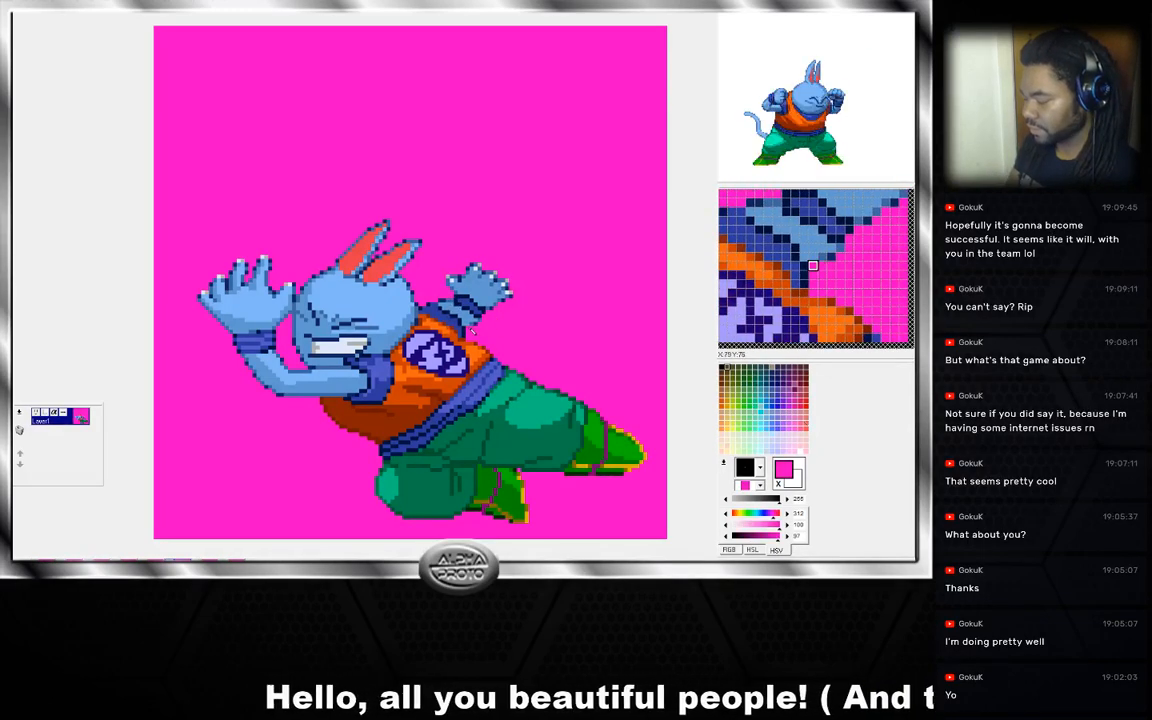
{"action": "right_click", "coordinate": [477, 322]}
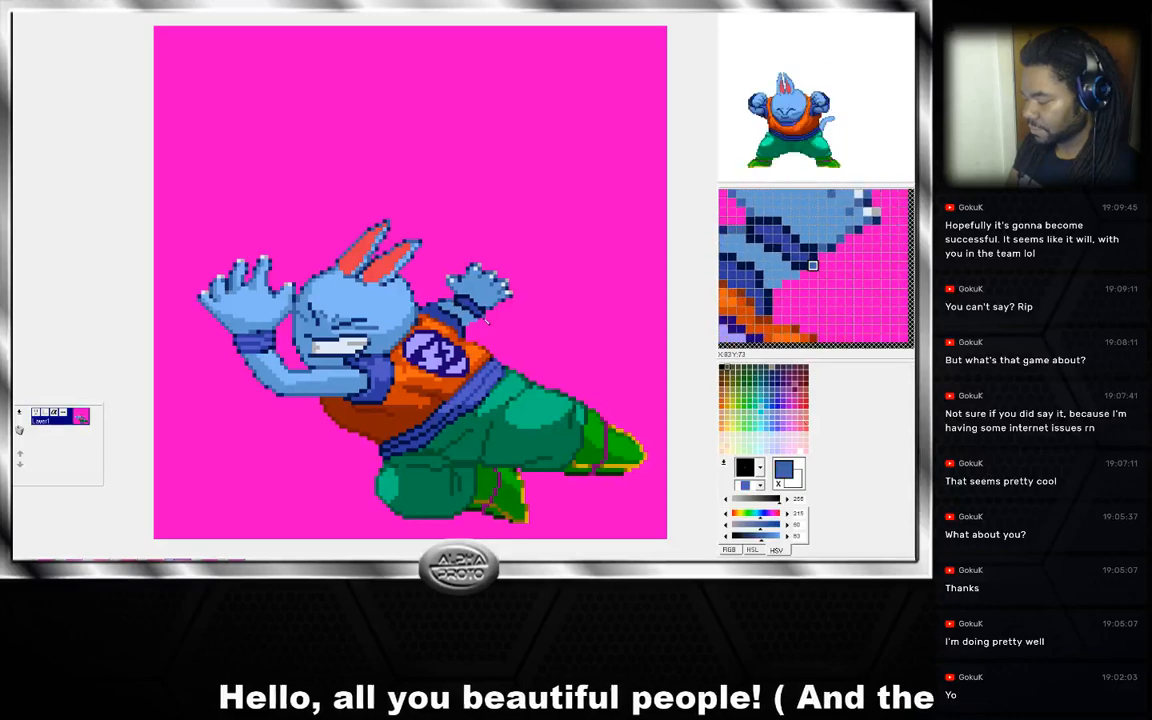
{"action": "right_click", "coordinate": [478, 322]}
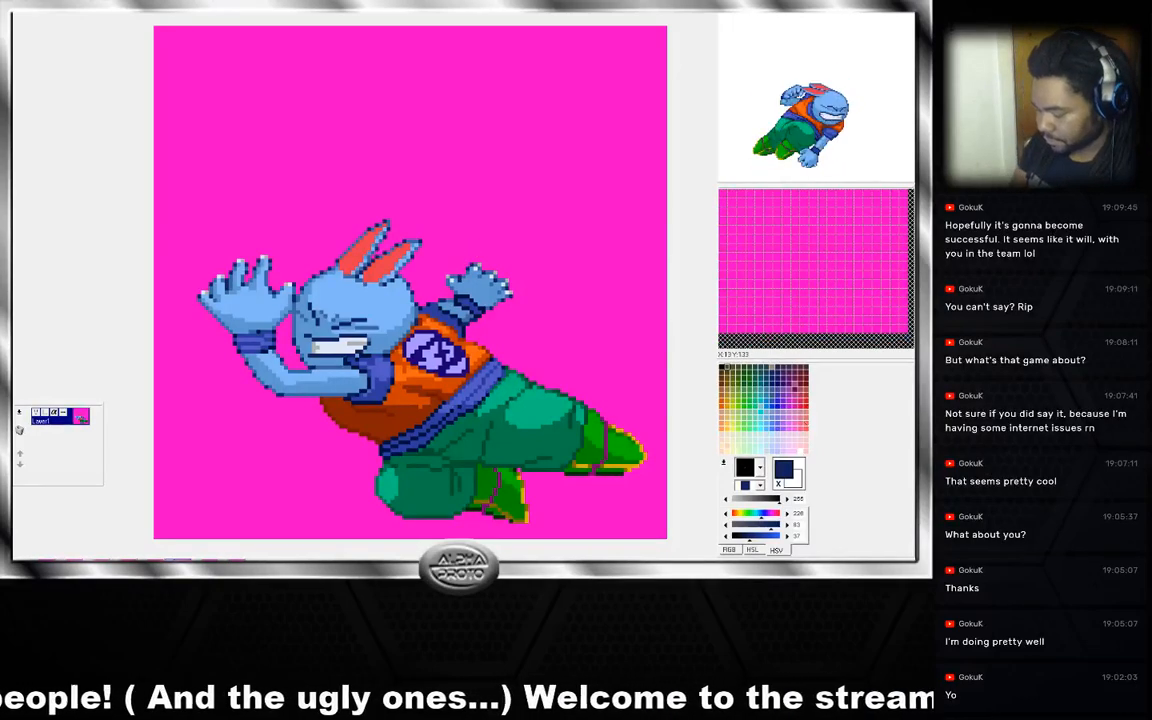
Compare the falling figure with the other frames, shade its shirt emblem in muted purple and sample dark navy near its far hand.
{"action": "key", "text": "Right"}
{"action": "key", "text": "Right"}
{"action": "key", "text": "Right"}
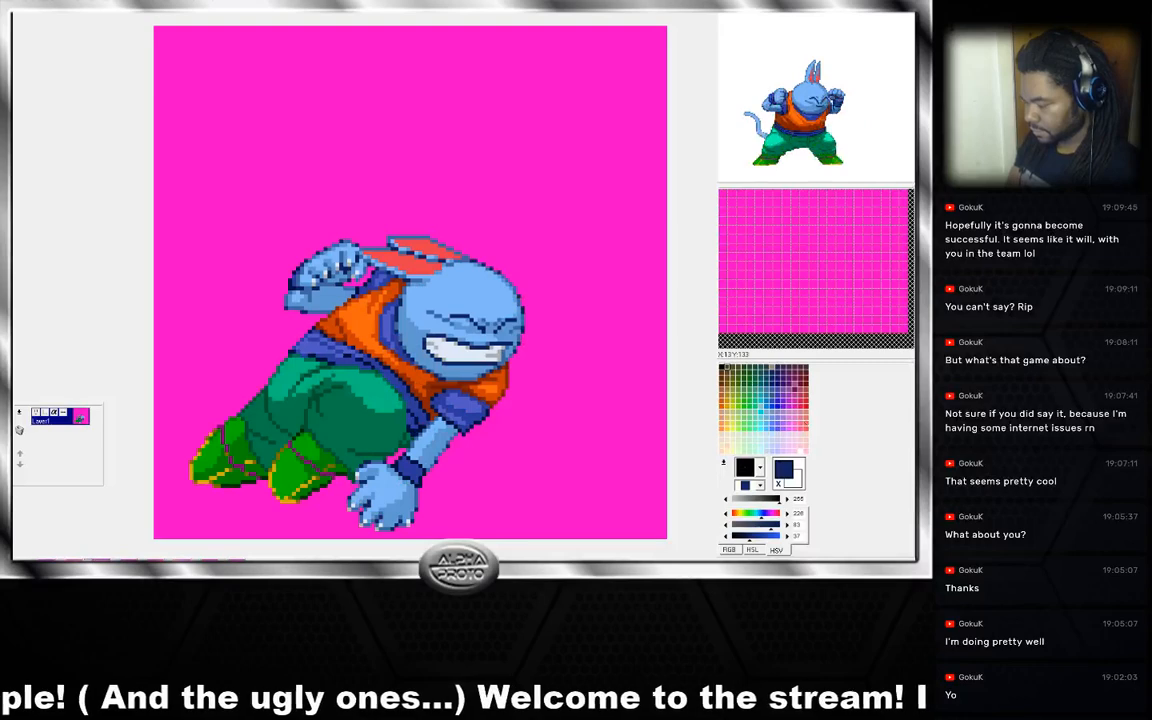
{"action": "key", "text": "Right"}
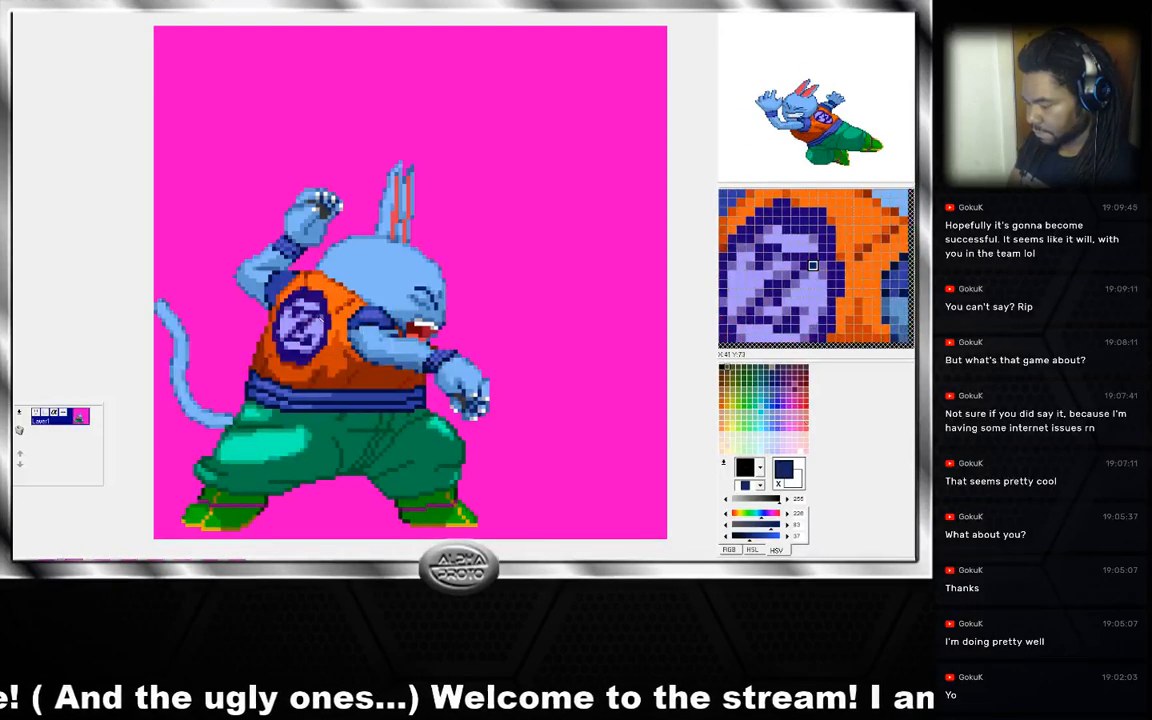
{"action": "key", "text": "Right"}
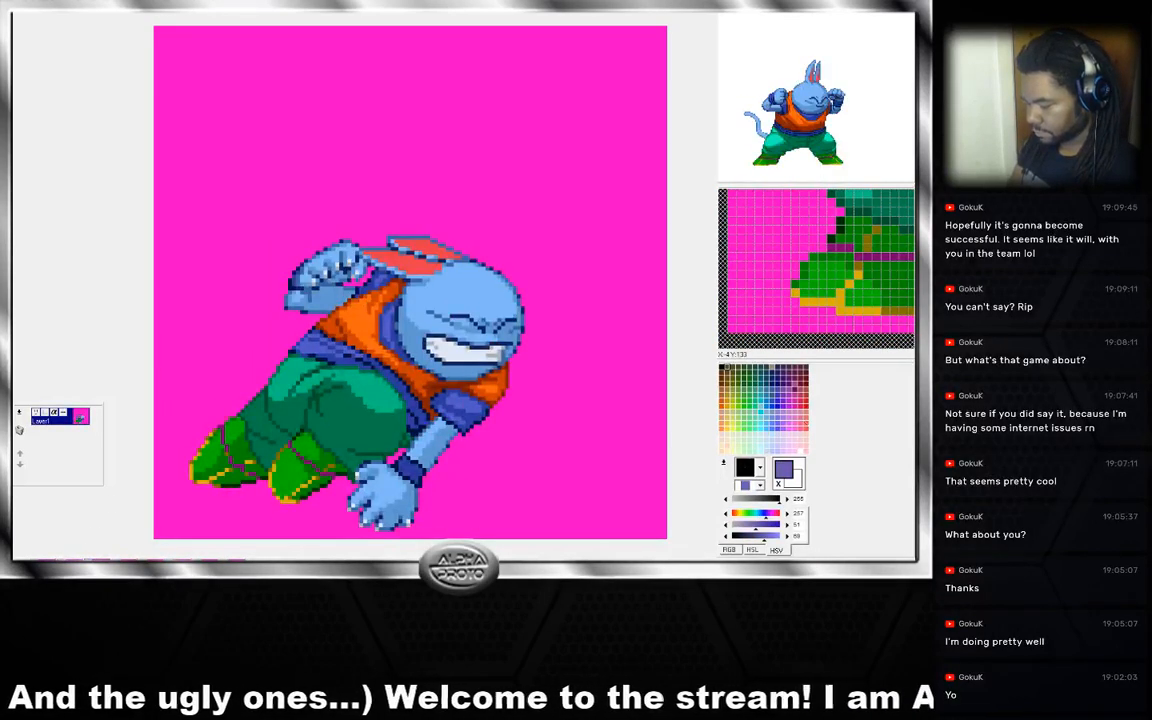
{"action": "key", "text": "Right"}
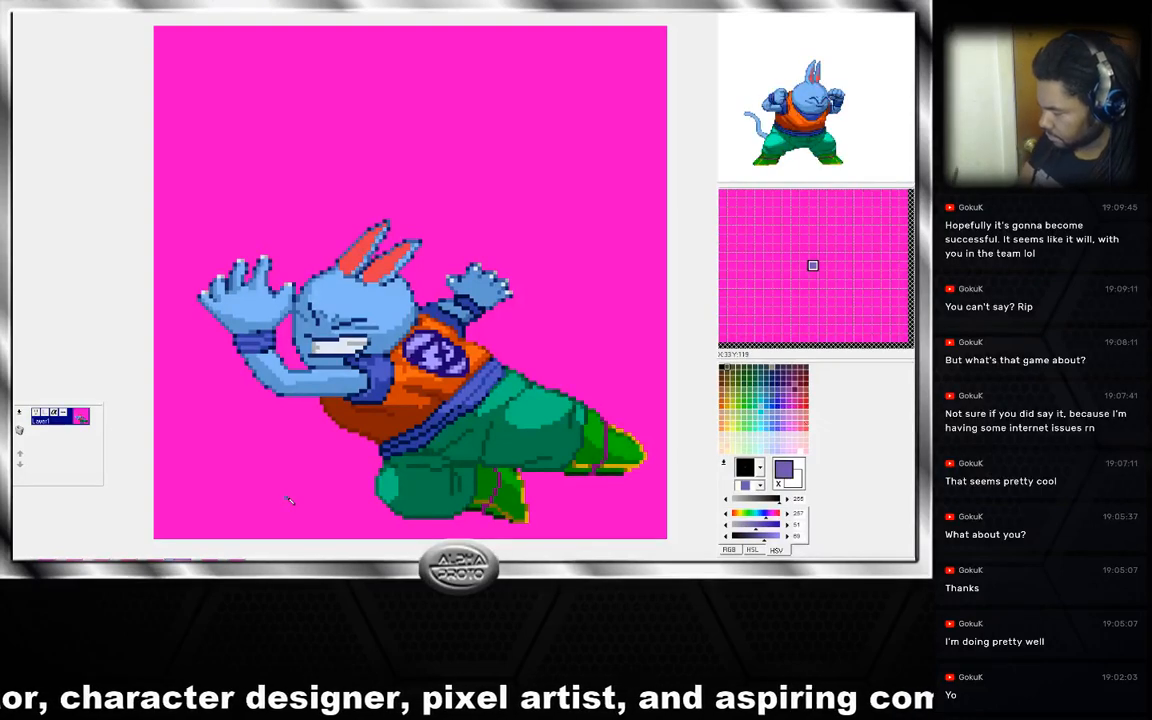
{"action": "right_click", "coordinate": [485, 290]}
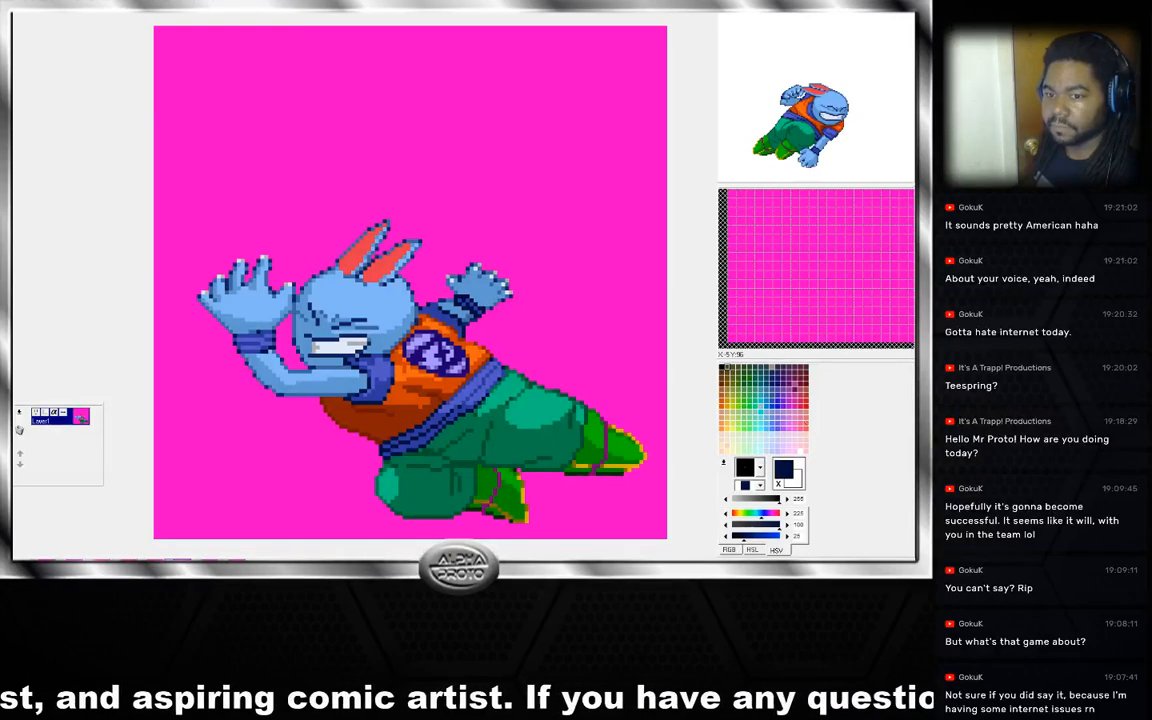
Bring up the Zazzle page for the "Got Salt?" T-shirt, view its front and back preview videos, and return to the pixel editor.
{"action": "left_click_drag", "start_coordinate": [14, 95], "coordinate": [476, 14]}
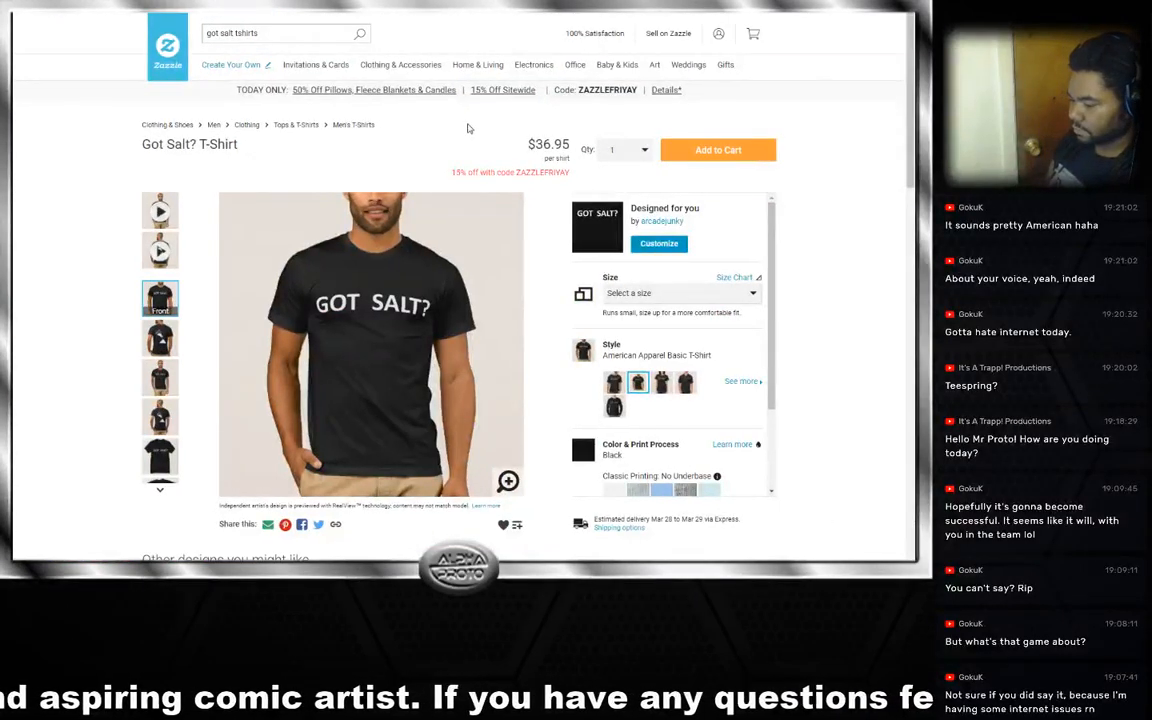
{"action": "left_click", "coordinate": [162, 210]}
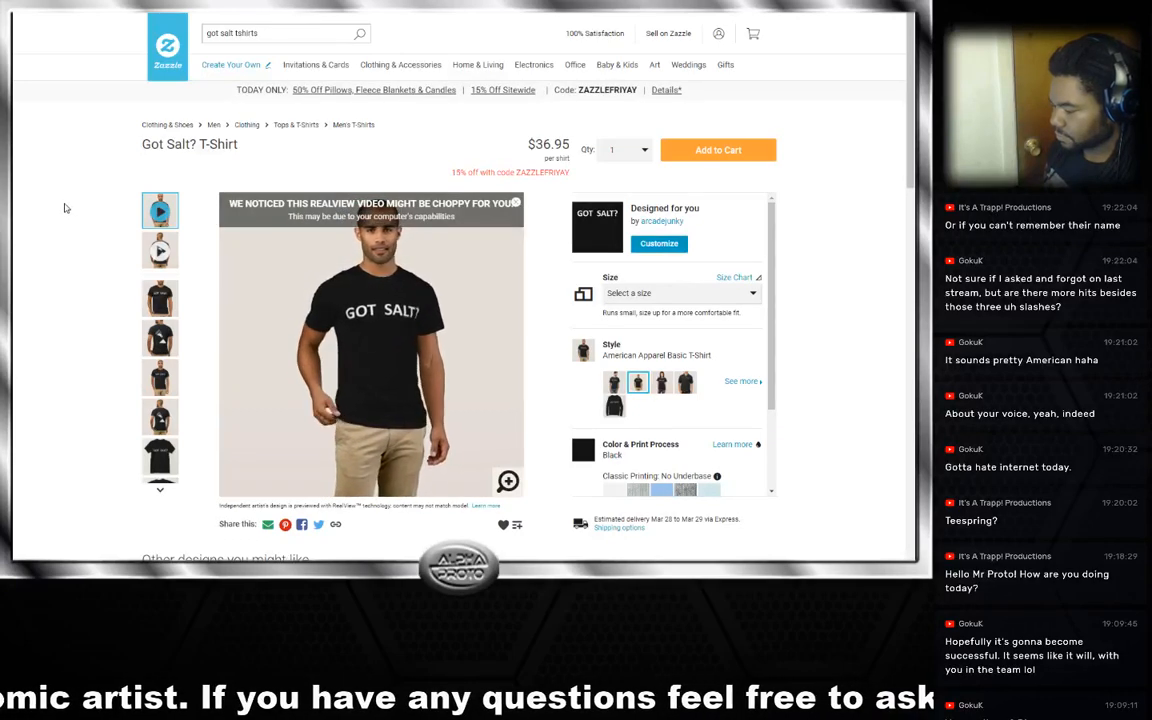
{"action": "left_click", "coordinate": [152, 240]}
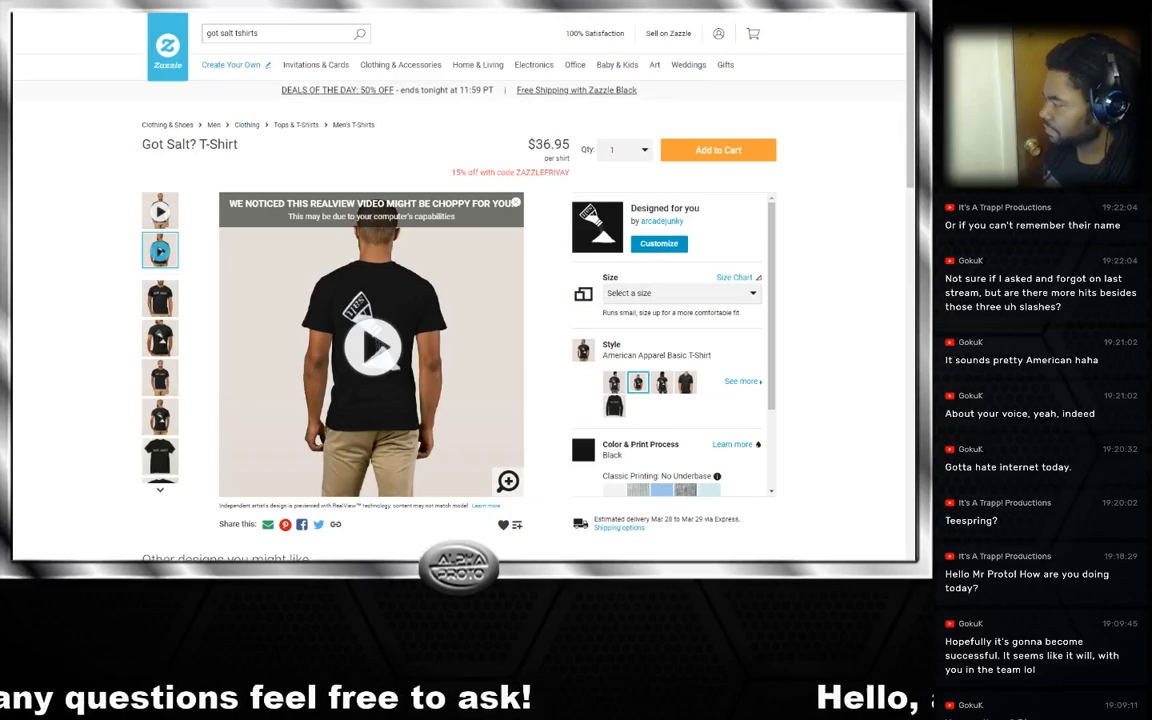
{"action": "key", "text": "alt+Tab"}
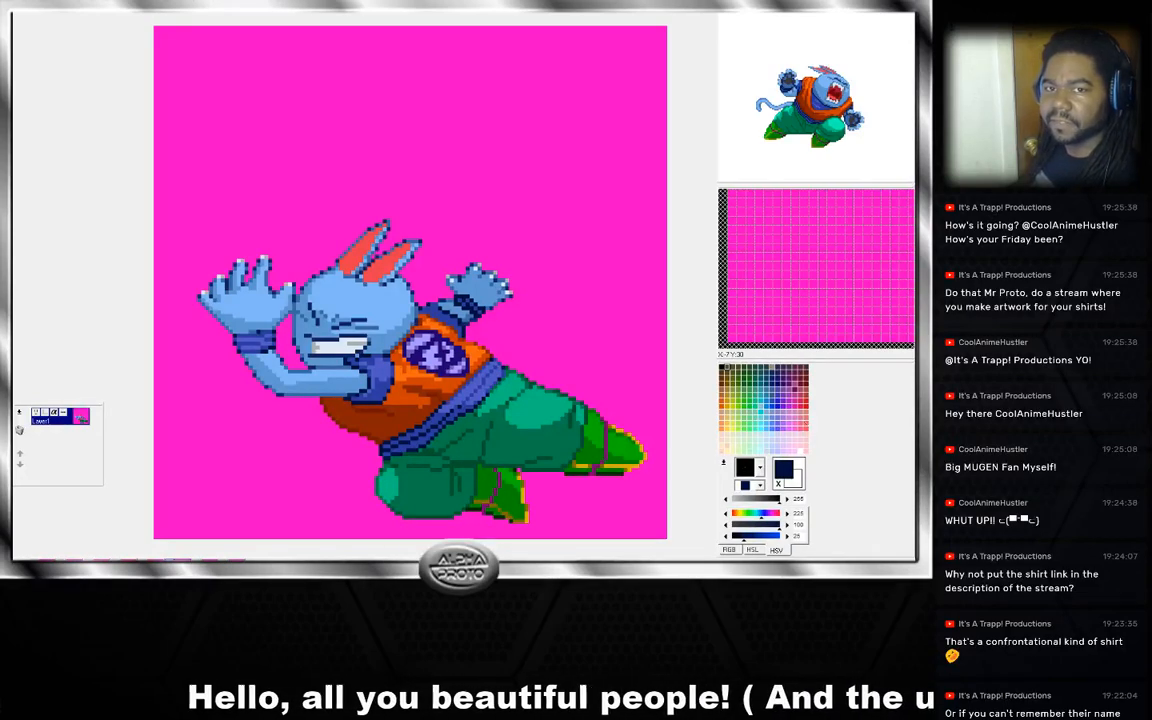
Show the "King of Fighters hat log" page, preview the hat in White and Red, and return to the pixel editor.
{"action": "left_click_drag", "start_coordinate": [0, 80], "coordinate": [424, 12]}
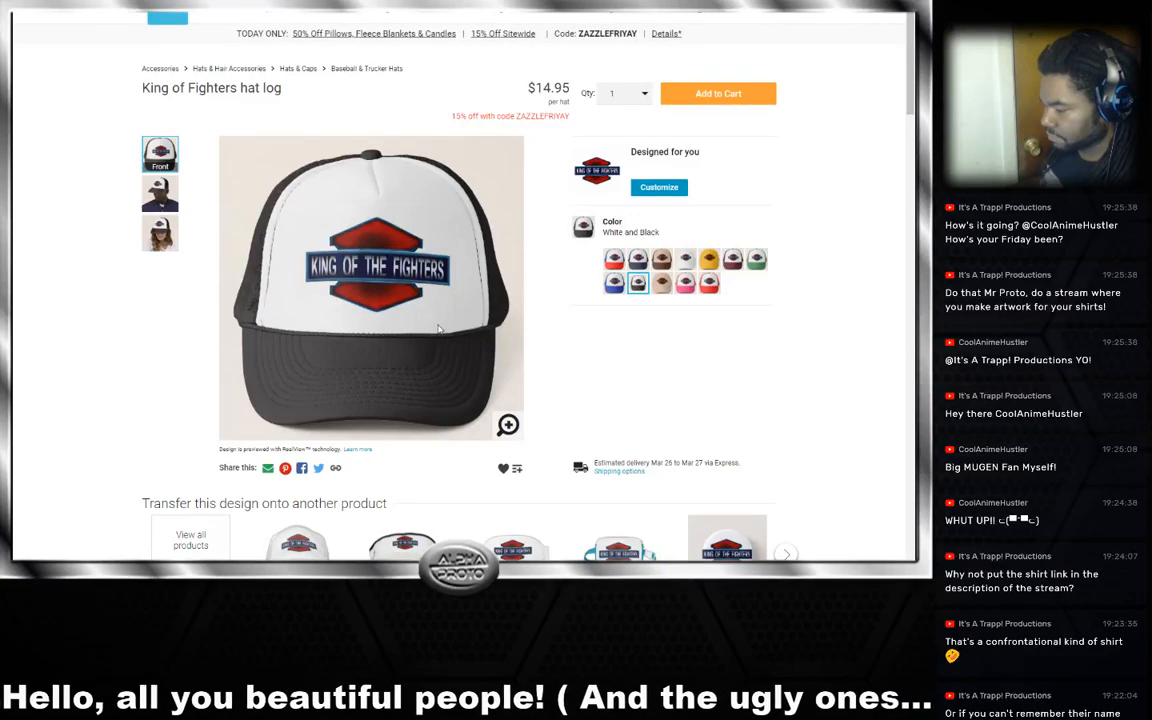
{"action": "left_click", "coordinate": [709, 283]}
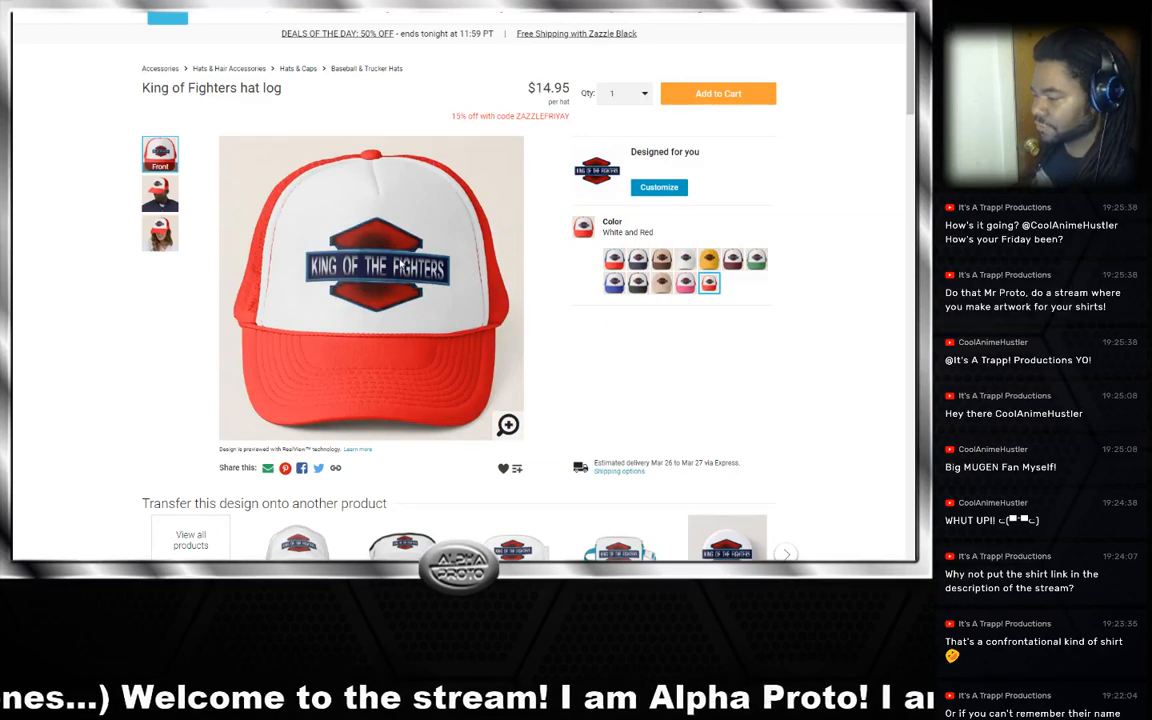
{"action": "scroll", "coordinate": [565, 219], "scroll_direction": "up", "scroll_amount": 1}
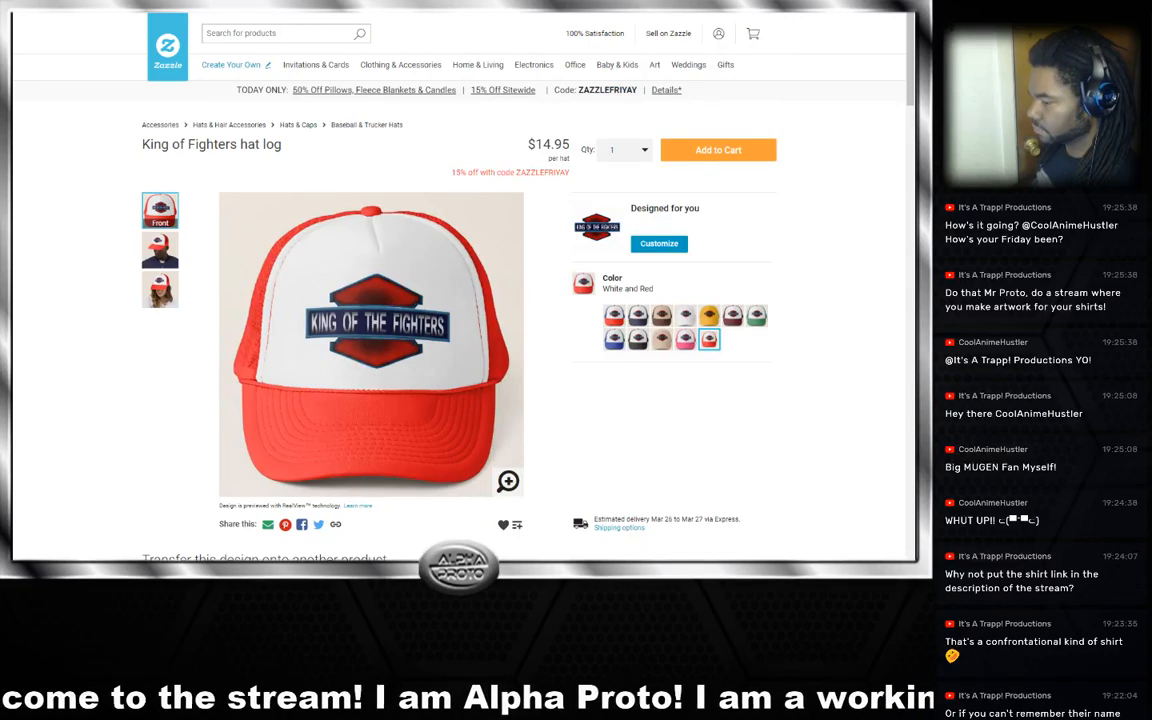
{"action": "right_click", "coordinate": [351, 3]}
{"action": "left_click", "coordinate": [382, 20]}
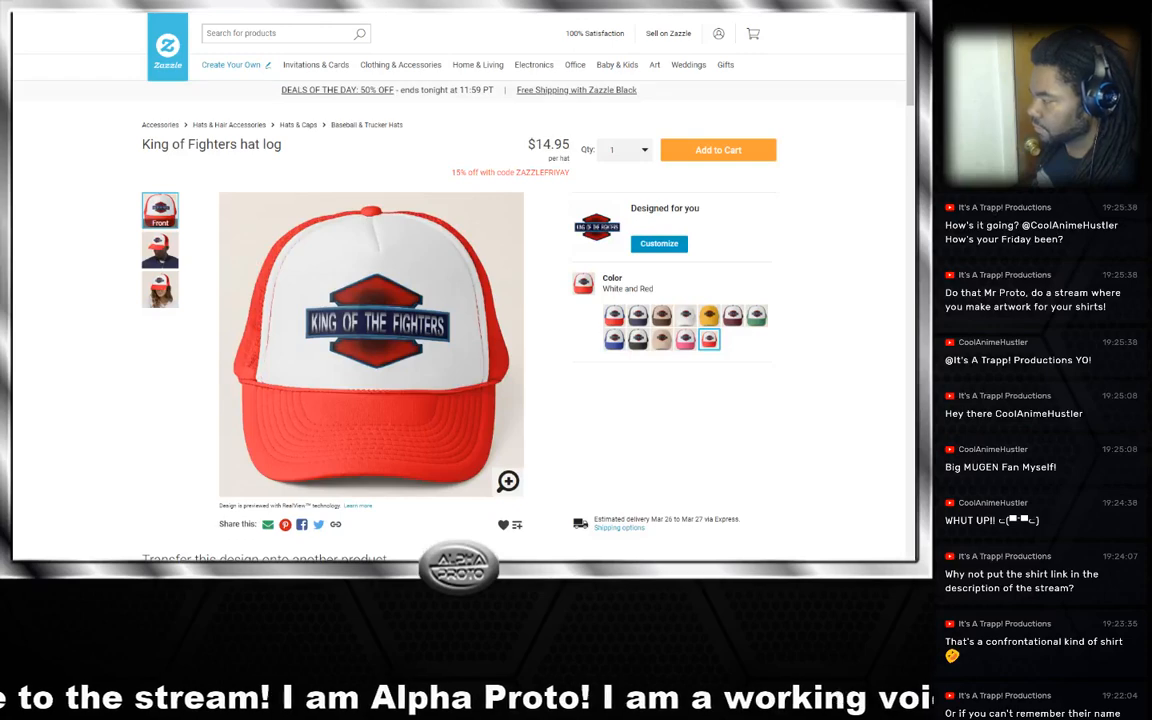
{"action": "key", "text": "alt+Tab"}
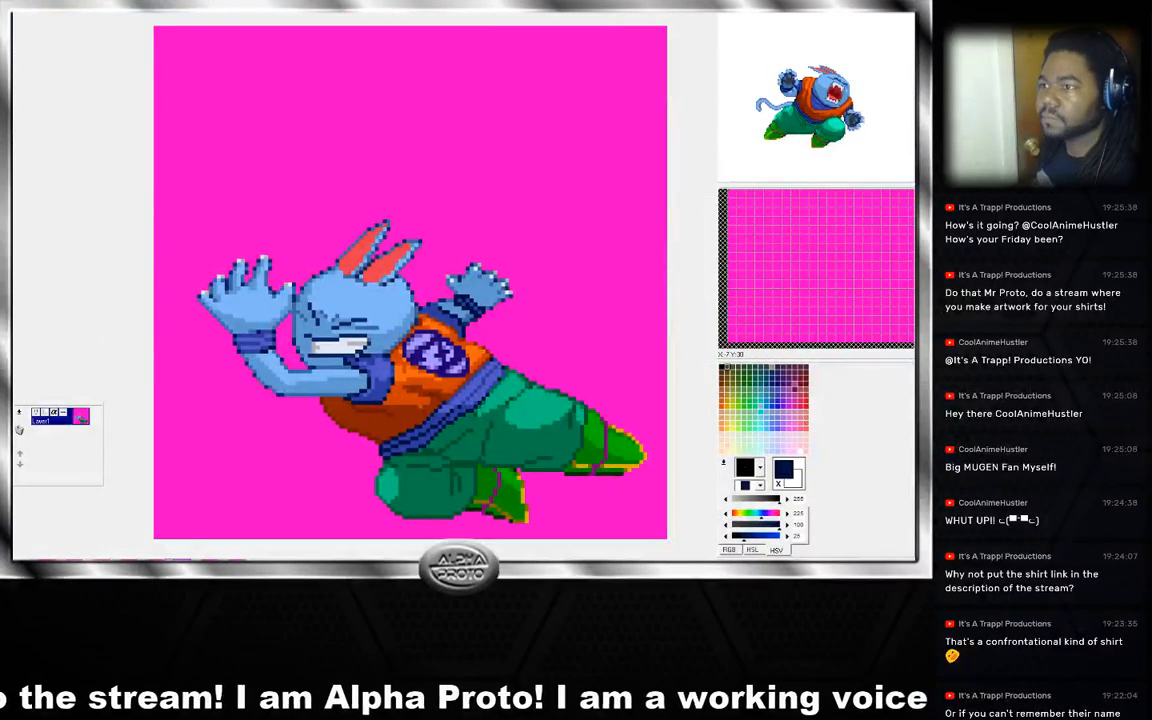
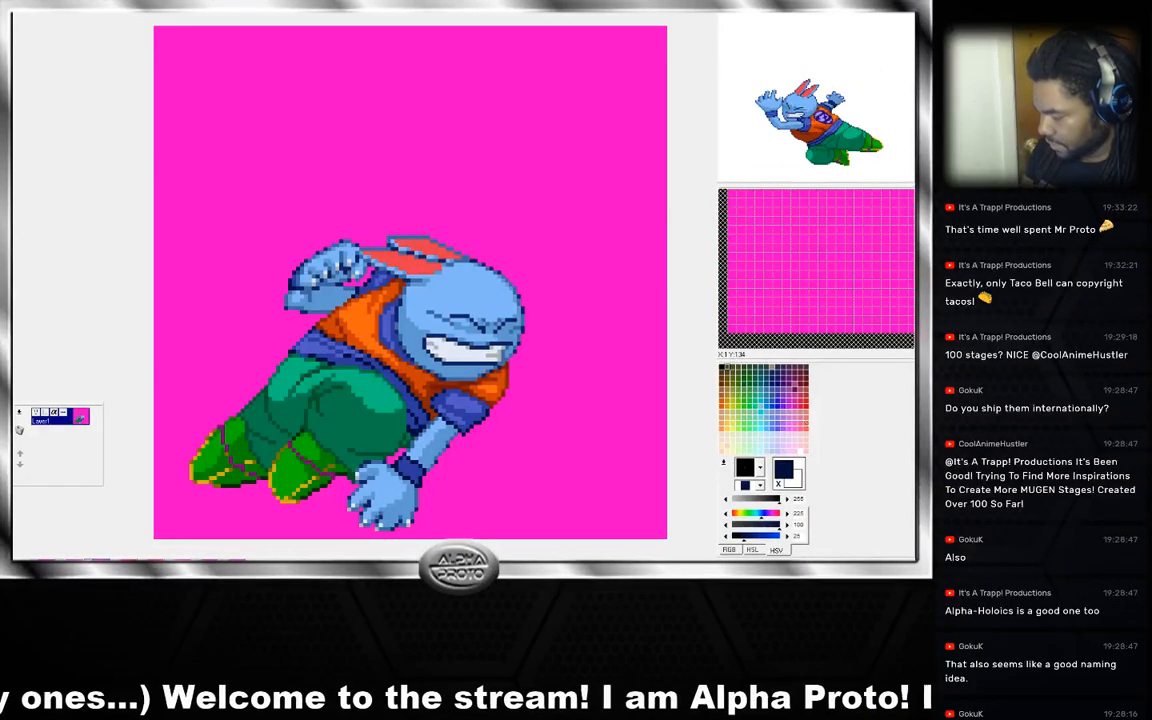
Add a duplicate of the crouching figure's frame to the animation, accepting the frame properties with a delay of 30.
{"action": "right_click", "coordinate": [60, 416]}
{"action": "mouse_move", "coordinate": [45, 402]}
{"action": "left_click", "coordinate": [118, 430]}
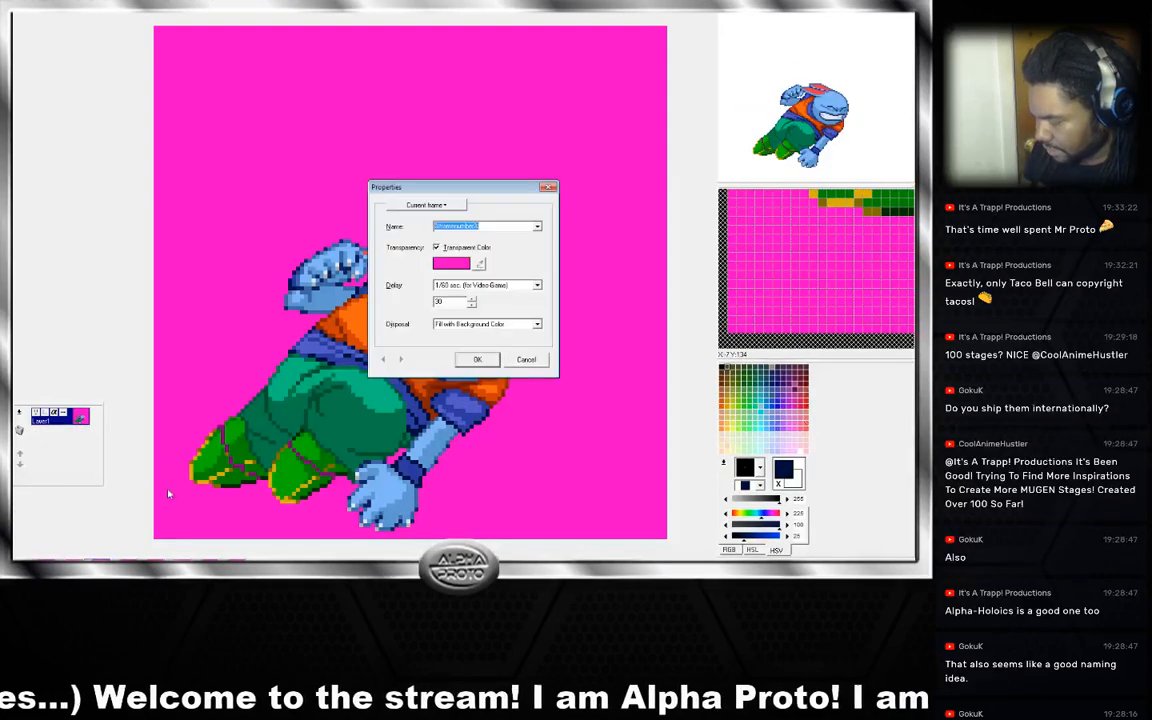
{"action": "left_click", "coordinate": [477, 359]}
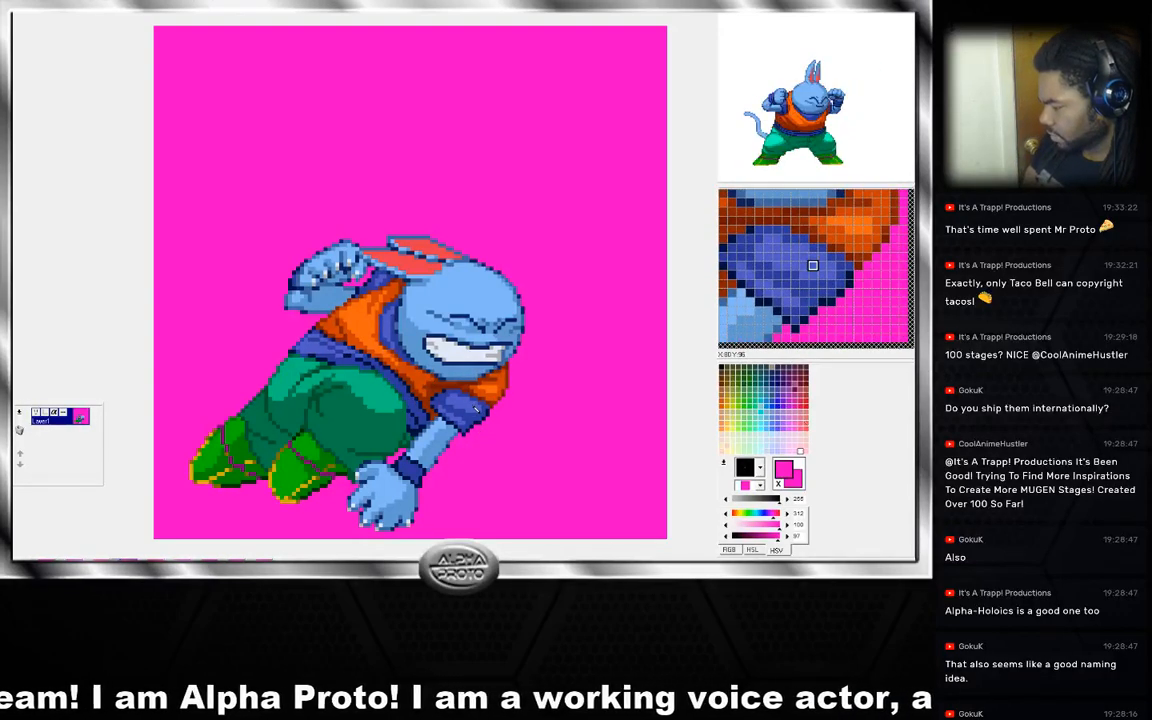
Lasso the far ear on the duplicated crouching frame, shift it slightly and repair its edge with mid blue.
{"action": "mouse_move", "coordinate": [476, 254]}
{"action": "left_mouse_down"}
{"action": "mouse_move", "coordinate": [425, 285]}
{"action": "mouse_move", "coordinate": [378, 221]}
{"action": "mouse_move", "coordinate": [358, 228]}
{"action": "mouse_move", "coordinate": [352, 250]}
{"action": "left_mouse_up"}
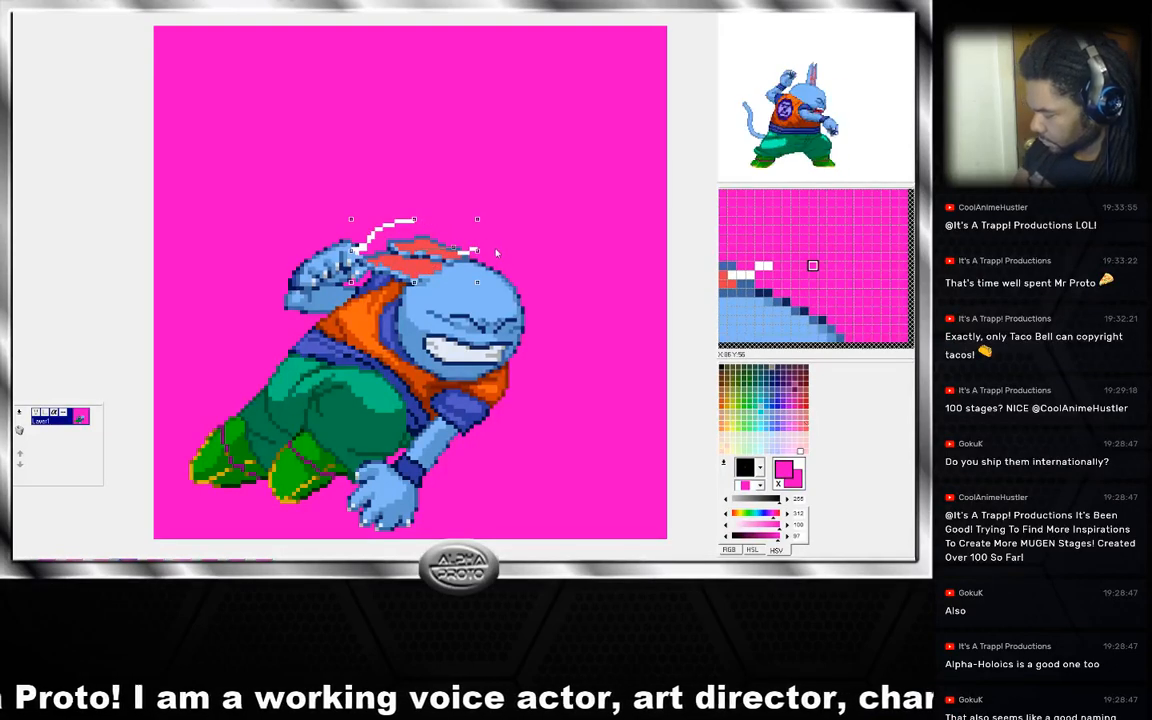
{"action": "left_click", "coordinate": [513, 275]}
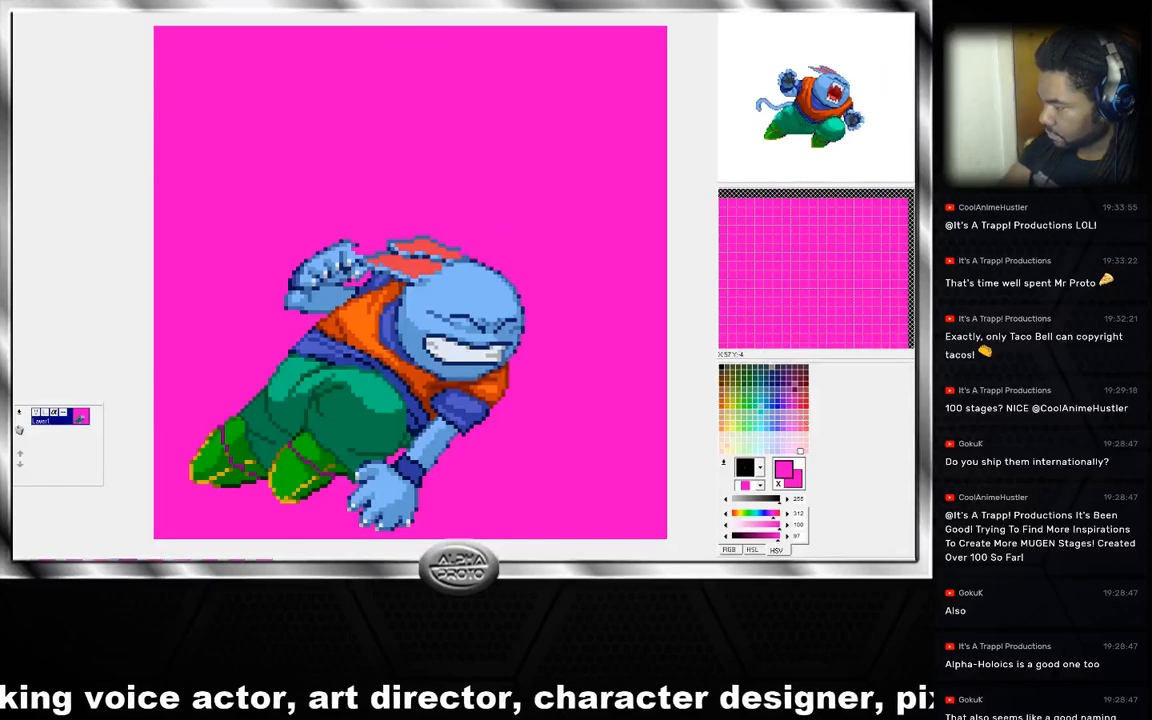
{"action": "right_click", "coordinate": [462, 252]}
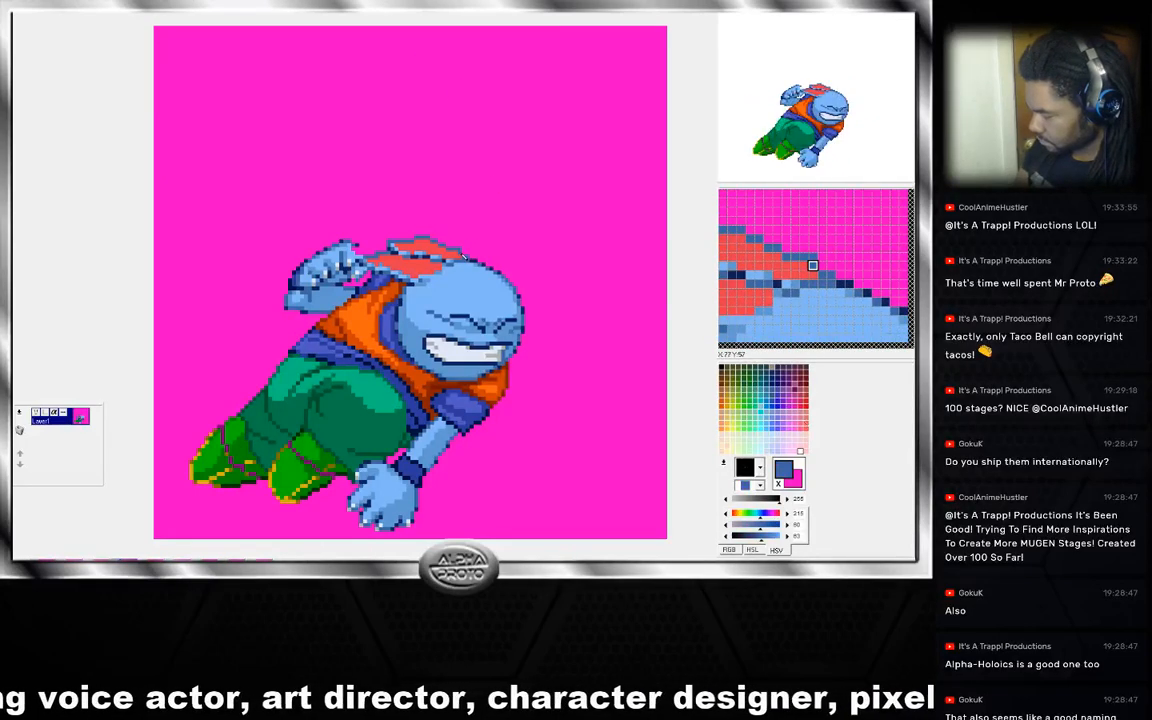
{"action": "right_click", "coordinate": [465, 247]}
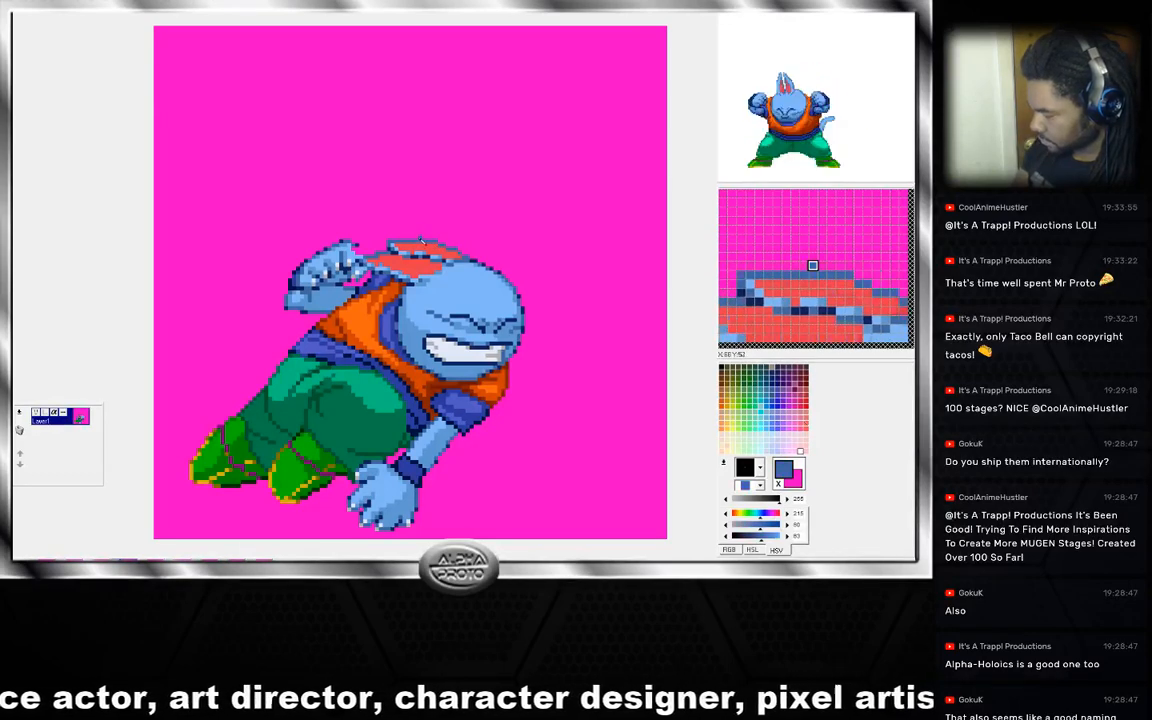
Clean up both ears' red interiors and the seam and base where they meet the head, using sampled red, light blue and mid blue.
{"action": "right_click", "coordinate": [390, 266]}
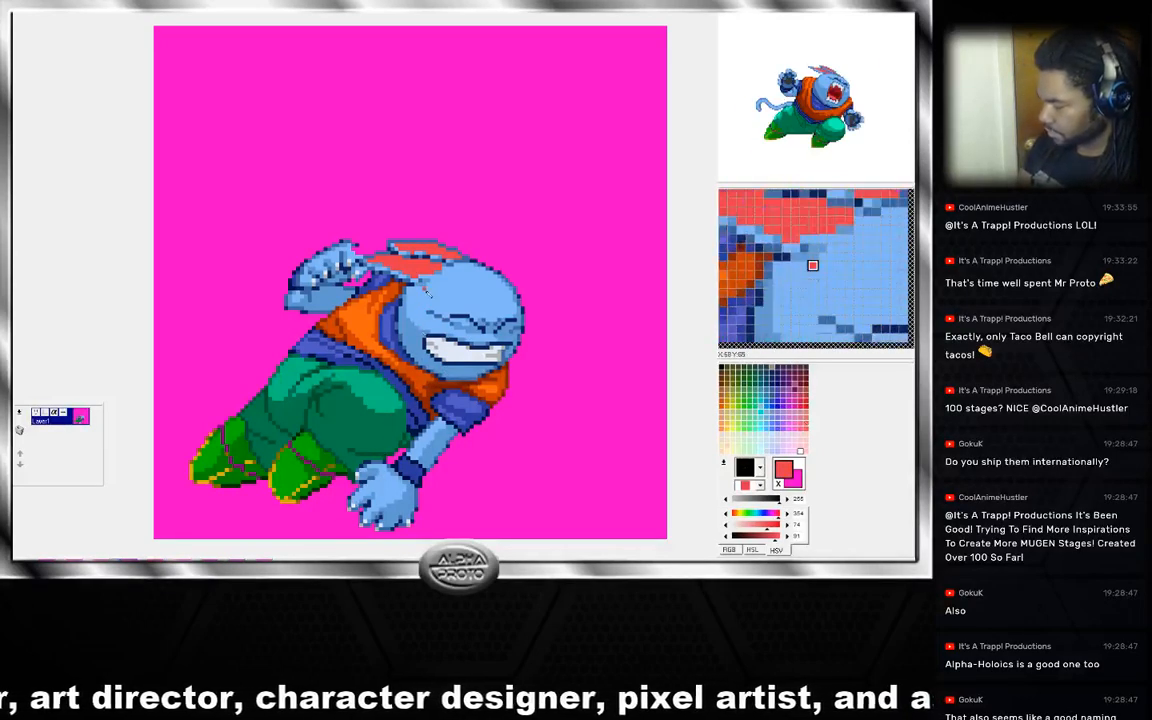
{"action": "right_click", "coordinate": [432, 282]}
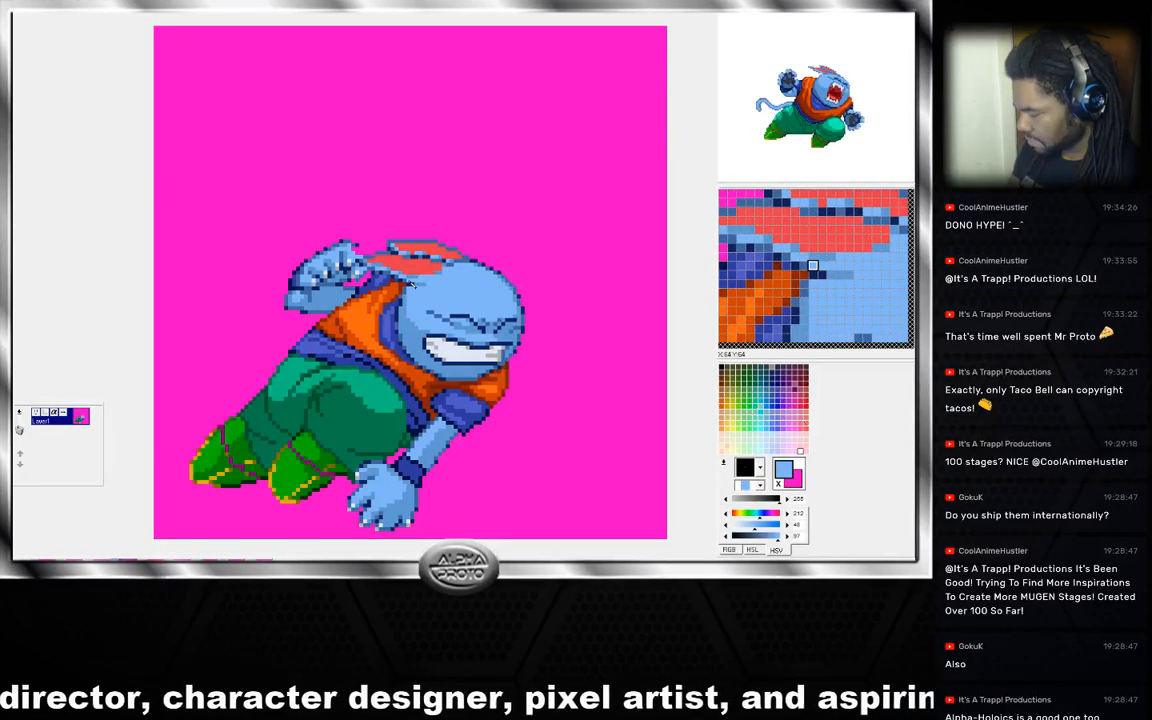
{"action": "right_click", "coordinate": [429, 288]}
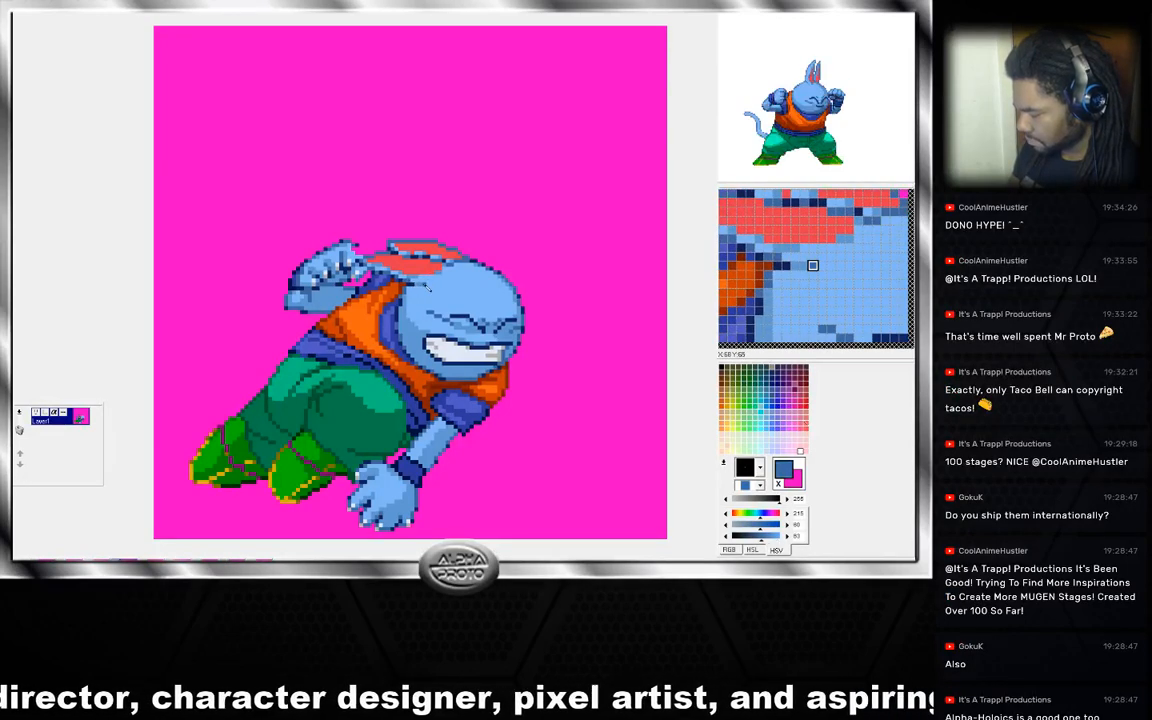
{"action": "right_click", "coordinate": [436, 280]}
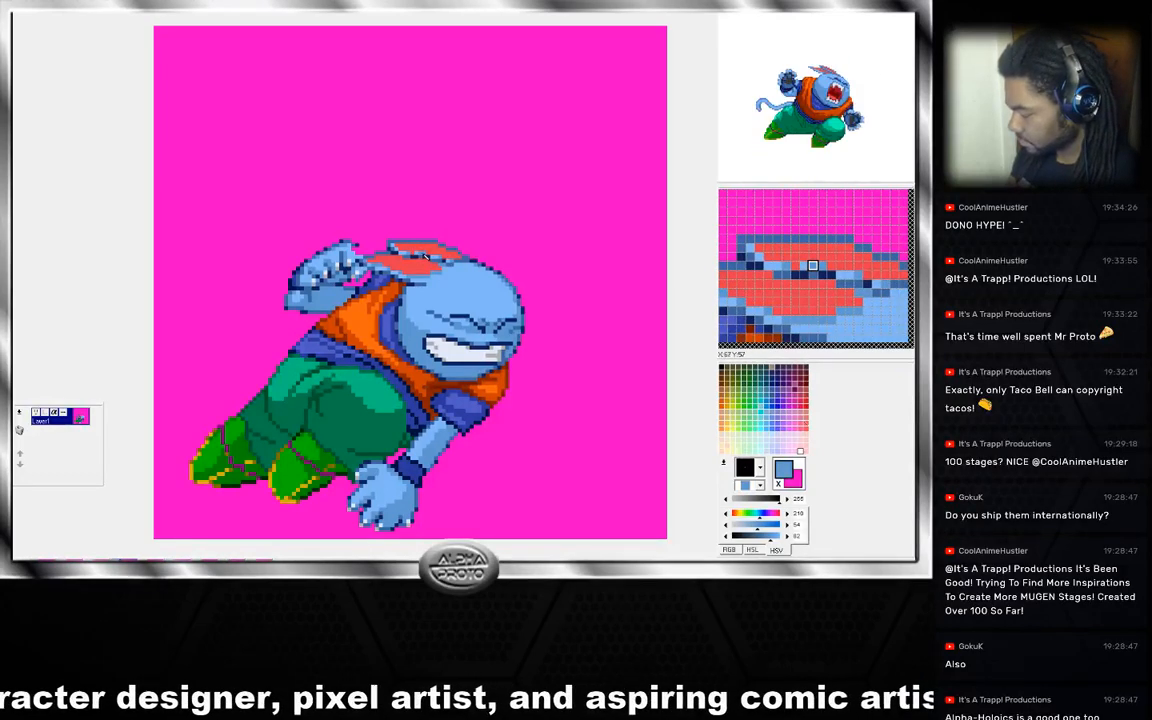
{"action": "right_click", "coordinate": [427, 256]}
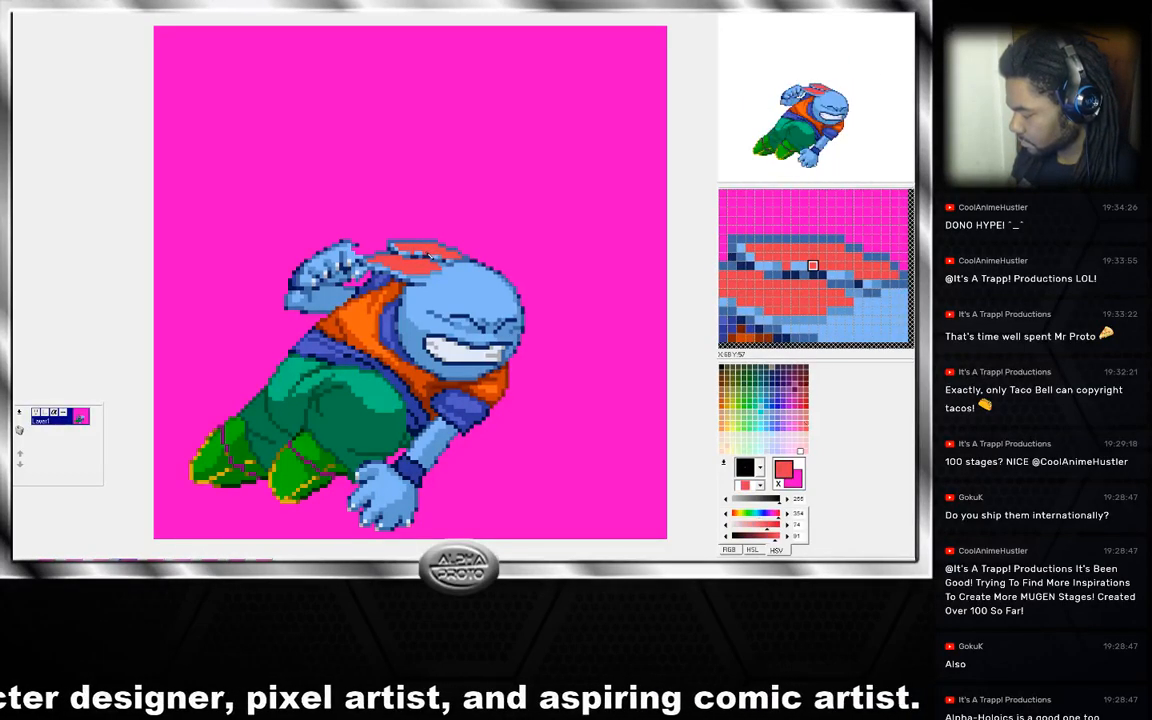
{"action": "right_click", "coordinate": [436, 256]}
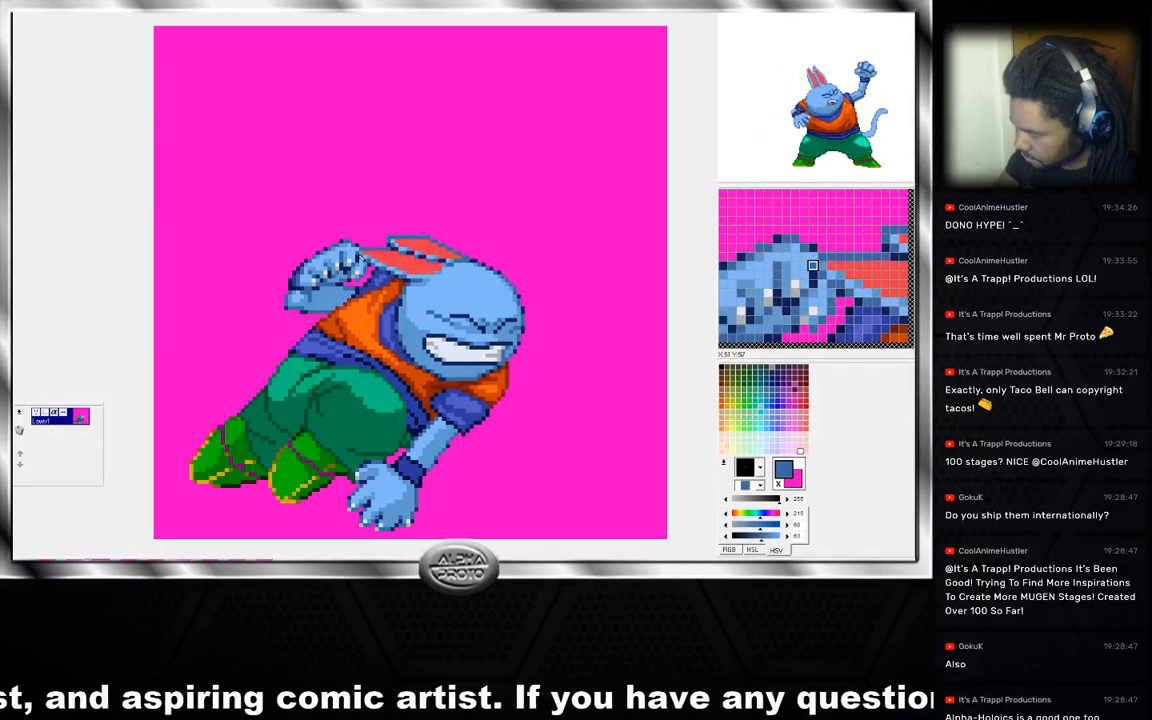
Retouch the outline beside the raised hand's fingers on the duplicated crouching frame with sampled dark navy and blue.
{"action": "key", "text": "Right"}
{"action": "right_click", "coordinate": [359, 263]}
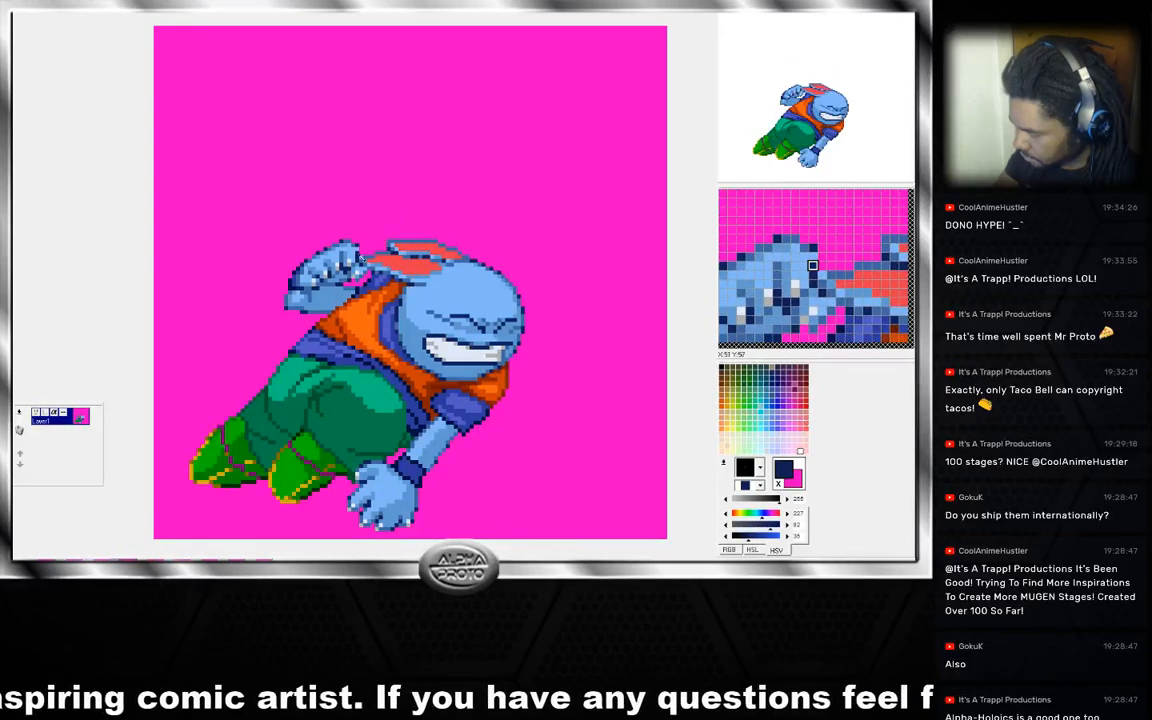
{"action": "right_click", "coordinate": [357, 257]}
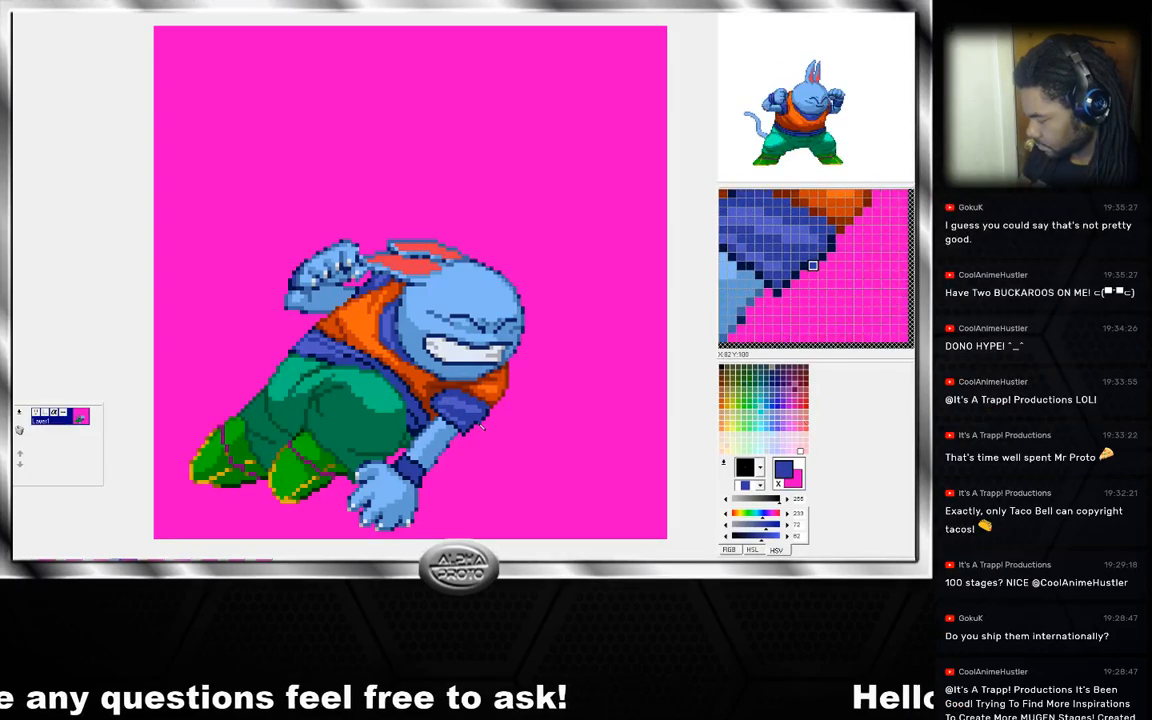
Refine the lower edge of the blue sleeve and the adjoining orange shirt edge with sampled blue and dark brown.
{"action": "right_click", "coordinate": [491, 418]}
{"action": "right_click", "coordinate": [481, 425]}
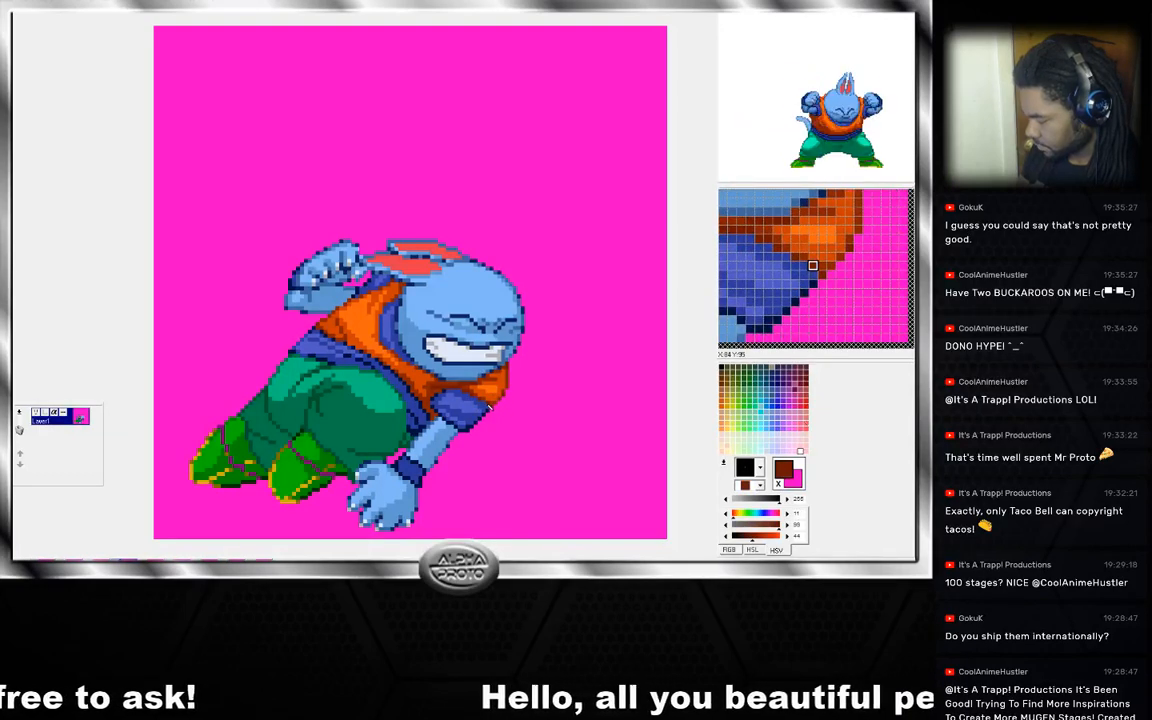
{"action": "right_click", "coordinate": [472, 397]}
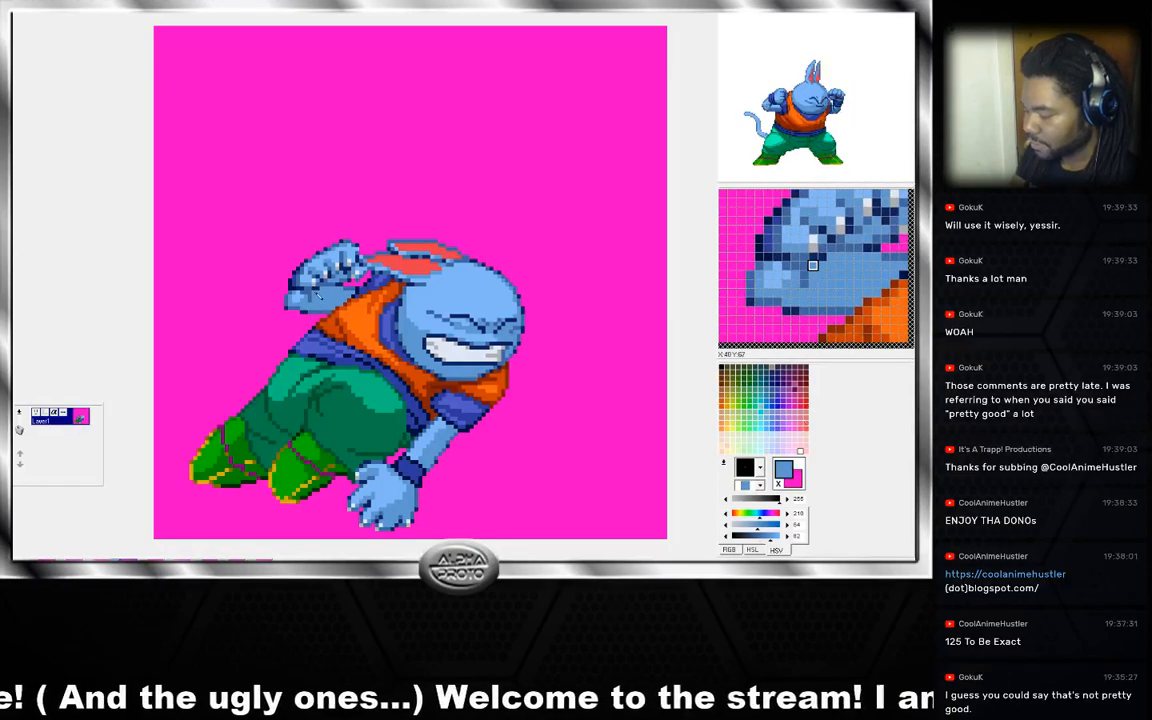
Clean up the raised forearm's shading and lower outline with sampled mid blue and dark navy, checking against the neighbouring frame.
{"action": "right_click", "coordinate": [314, 295]}
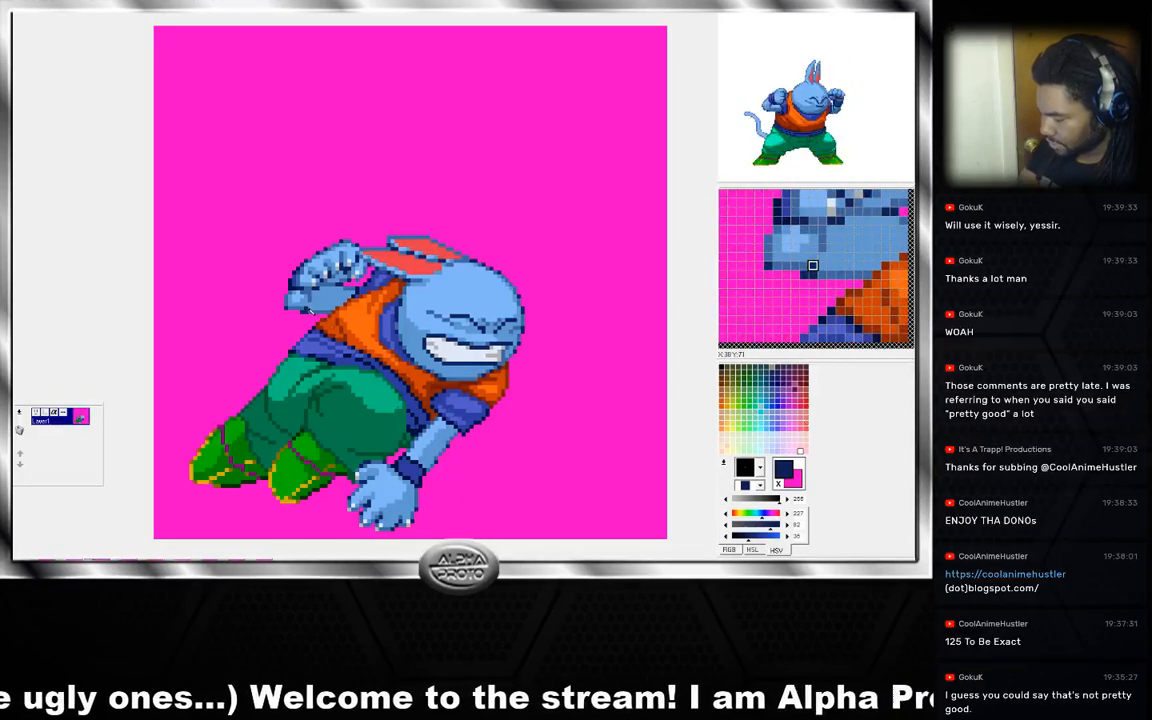
{"action": "right_click", "coordinate": [303, 310]}
{"action": "key", "text": "Left"}
{"action": "key", "text": "Right"}
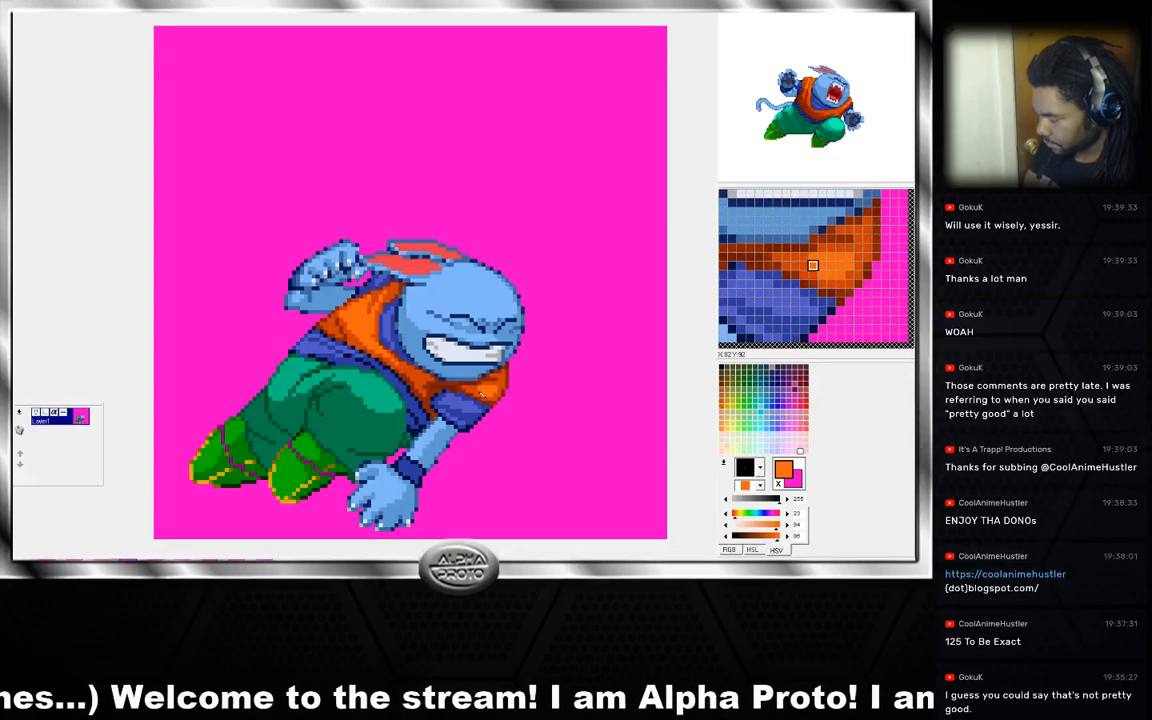
Smooth and shade the orange shirt's outer corner below the chin using sampled bright orange, dark orange and brown.
{"action": "right_click", "coordinate": [505, 388]}
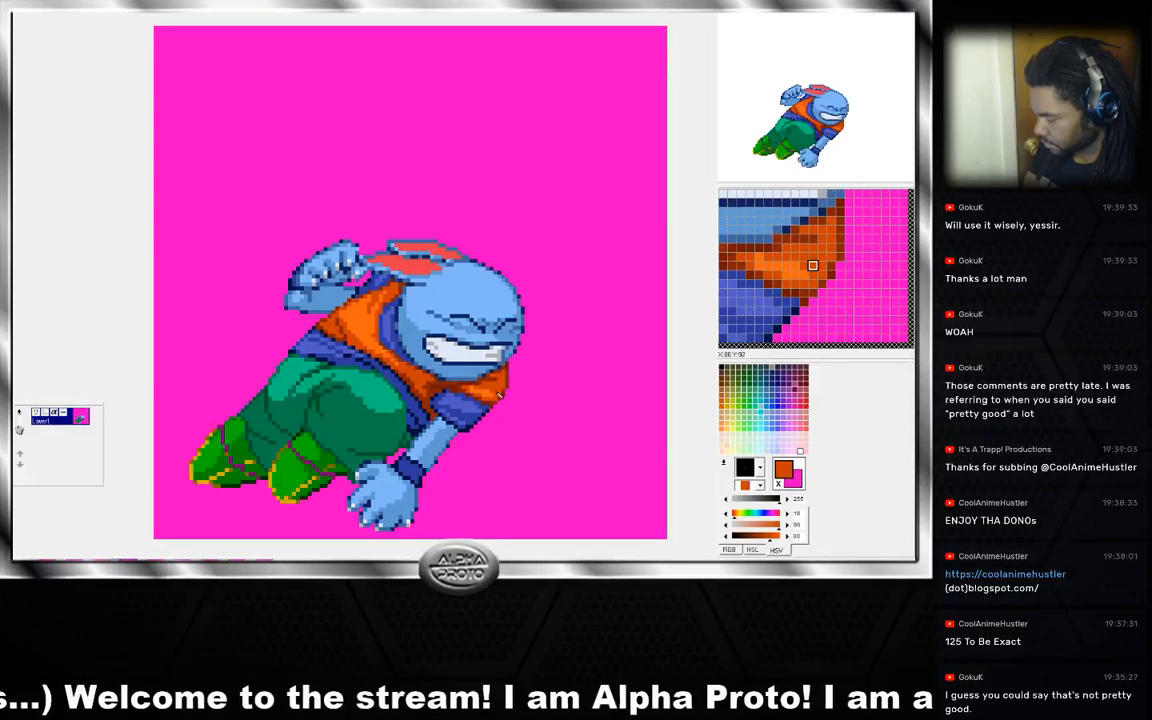
{"action": "right_click", "coordinate": [499, 386]}
{"action": "right_click", "coordinate": [497, 384]}
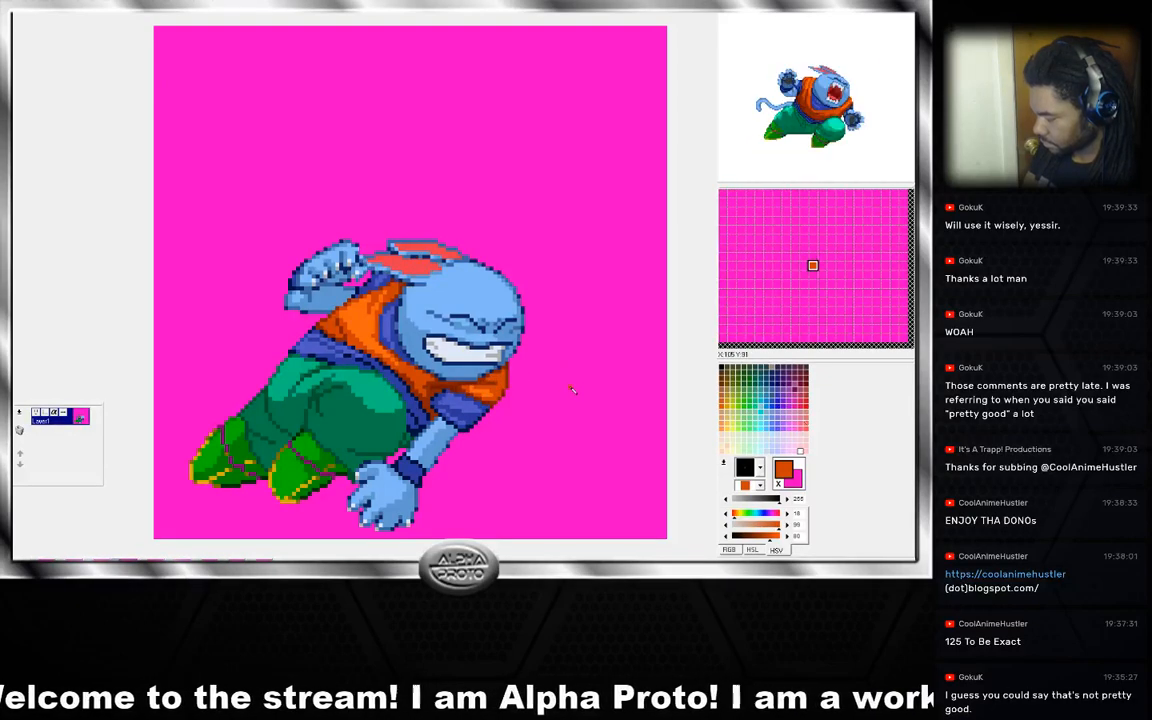
{"action": "right_click", "coordinate": [500, 405]}
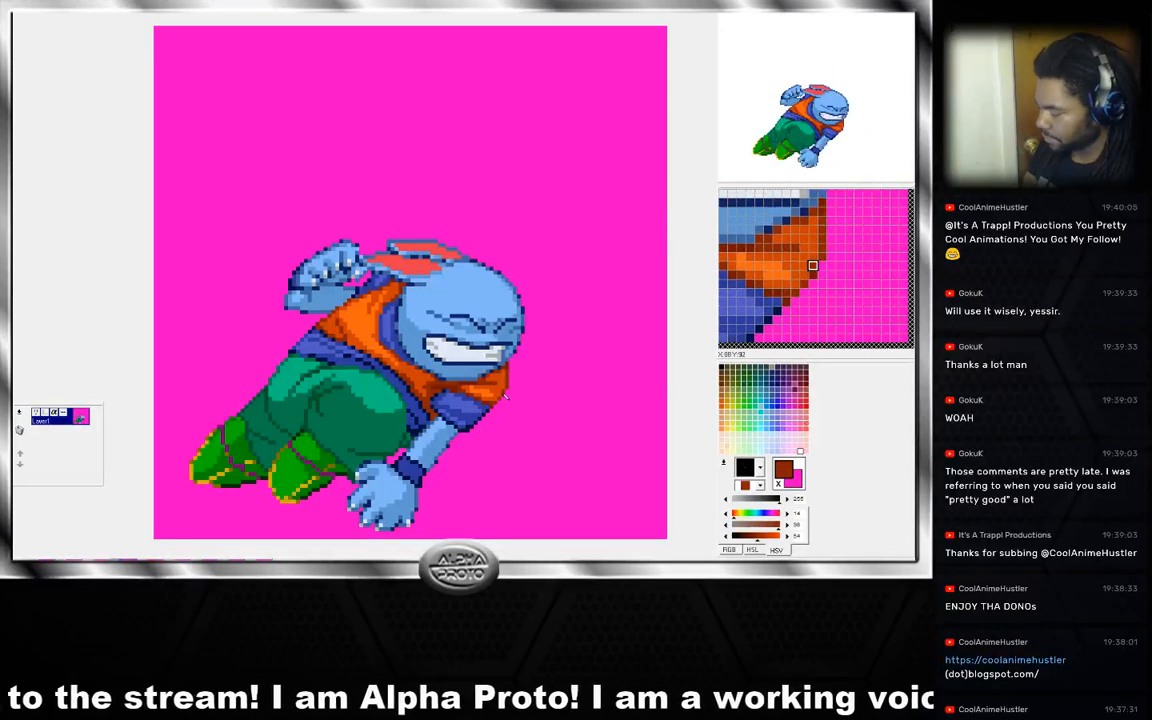
{"action": "right_click", "coordinate": [510, 390]}
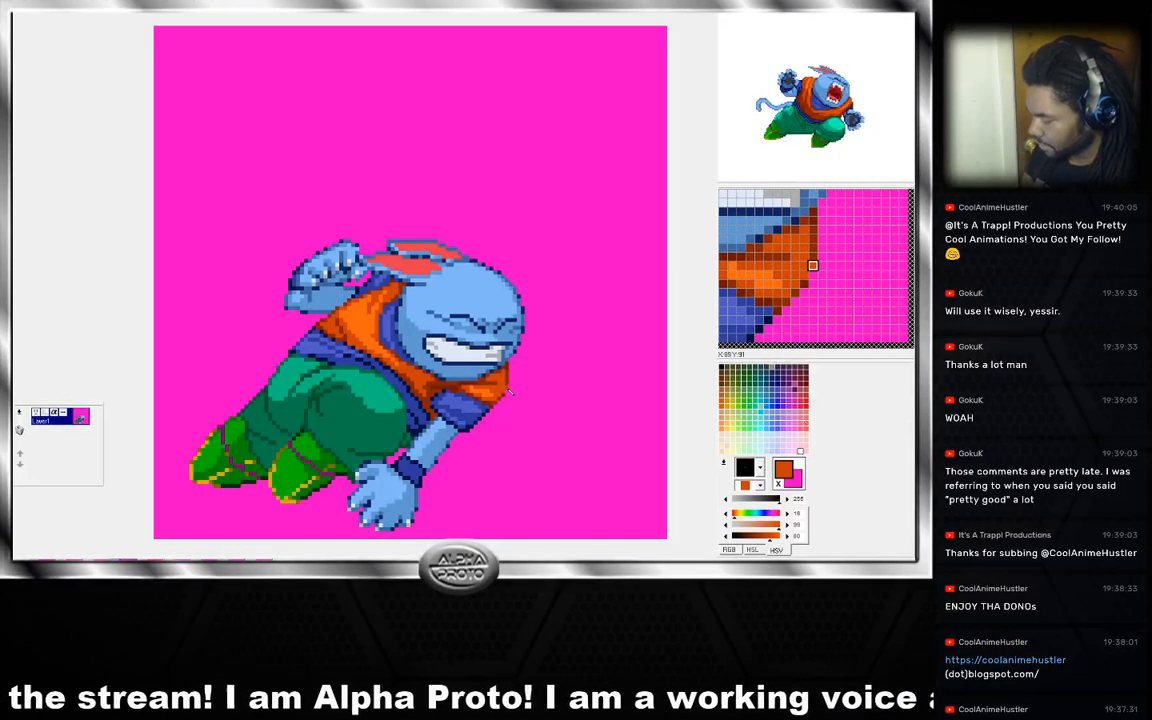
{"action": "right_click", "coordinate": [509, 396]}
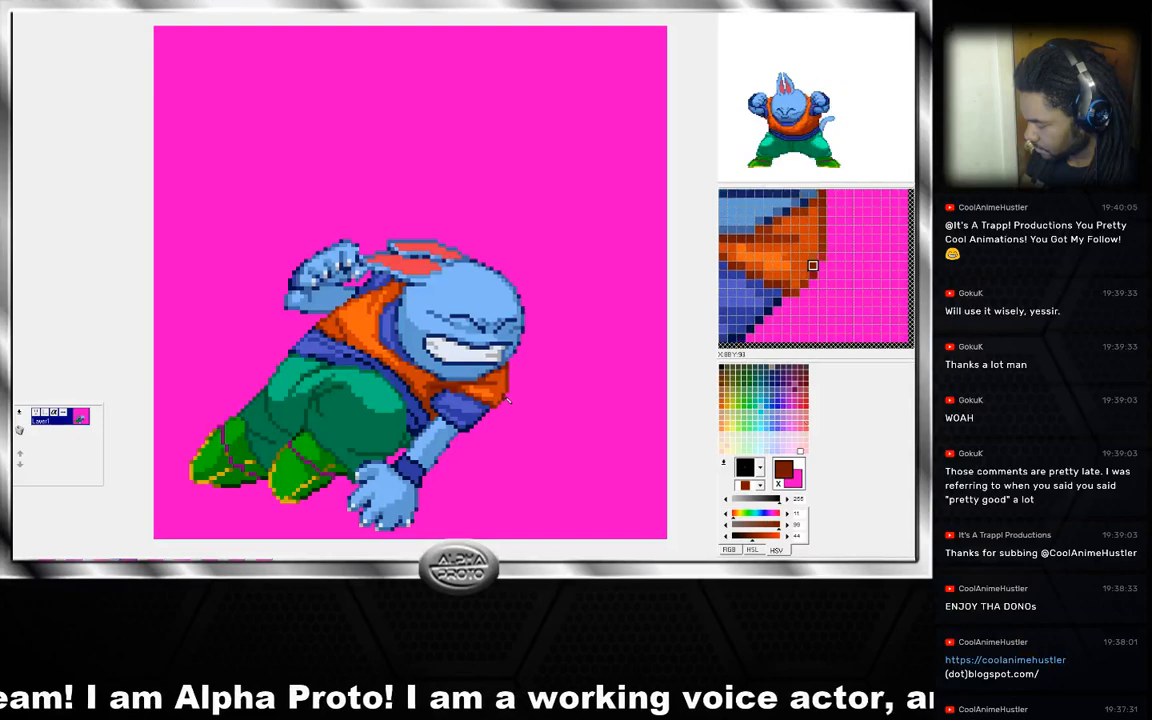
{"action": "right_click", "coordinate": [511, 397]}
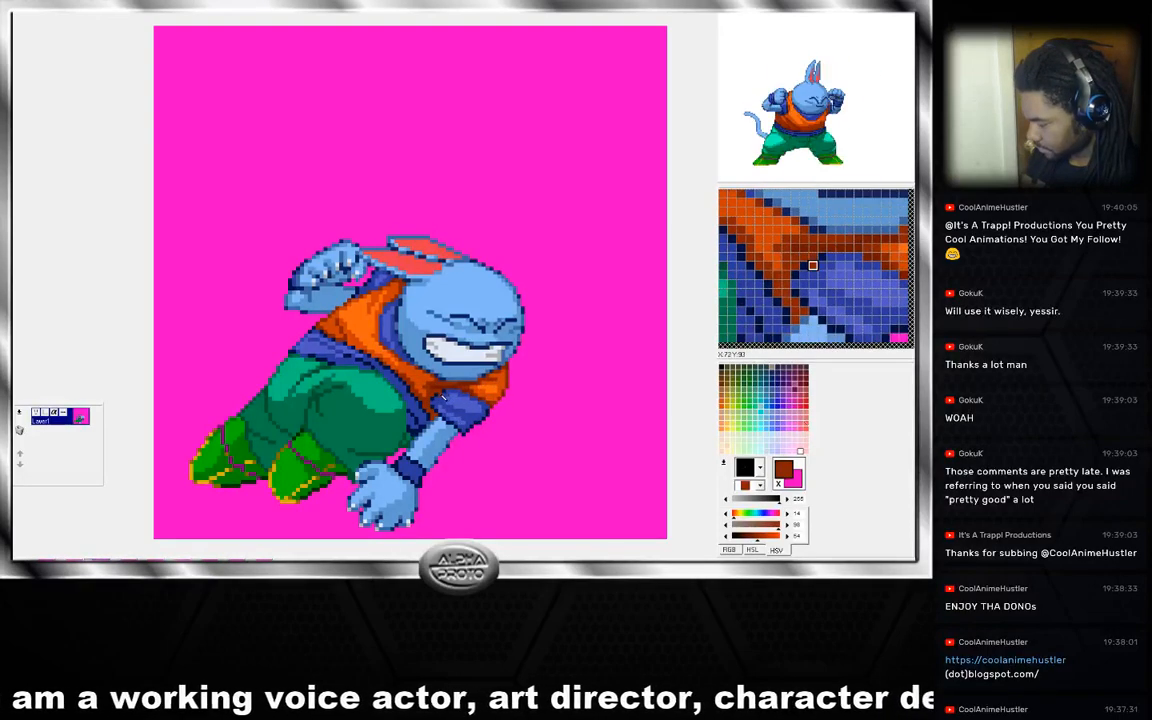
Compare the shirt with the neighbouring frames and touch up the underside of the blue sleeve on the crouching frame.
{"action": "key", "text": "Left"}
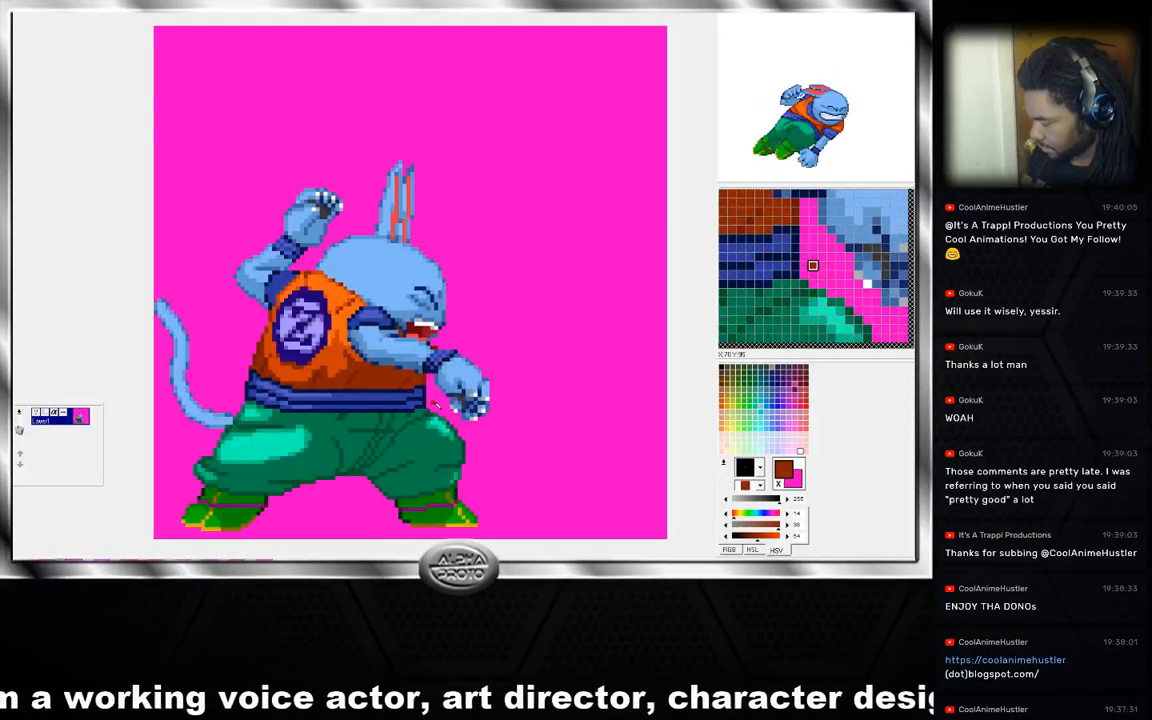
{"action": "key", "text": "Right"}
{"action": "key", "text": "Right"}
{"action": "key", "text": "Left"}
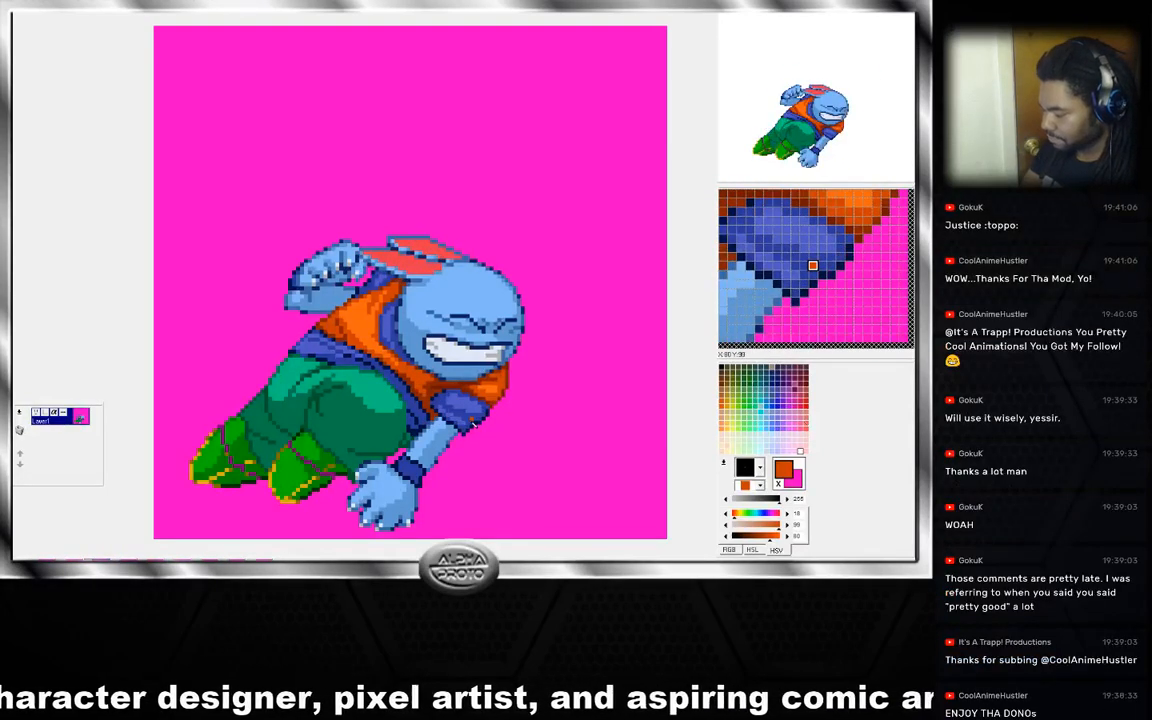
{"action": "right_click", "coordinate": [466, 424]}
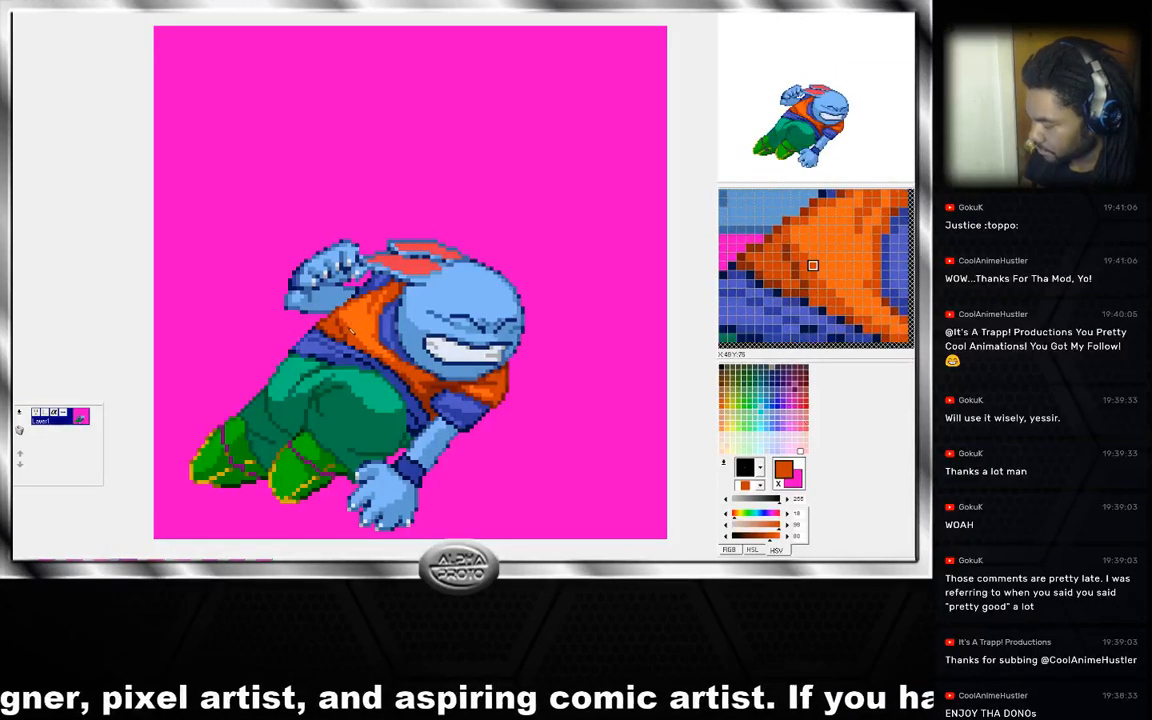
Shade the shirt's back and hem above the belt with sampled brown and dark orange, comparing against the neighbouring crouching frame.
{"action": "right_click", "coordinate": [348, 339]}
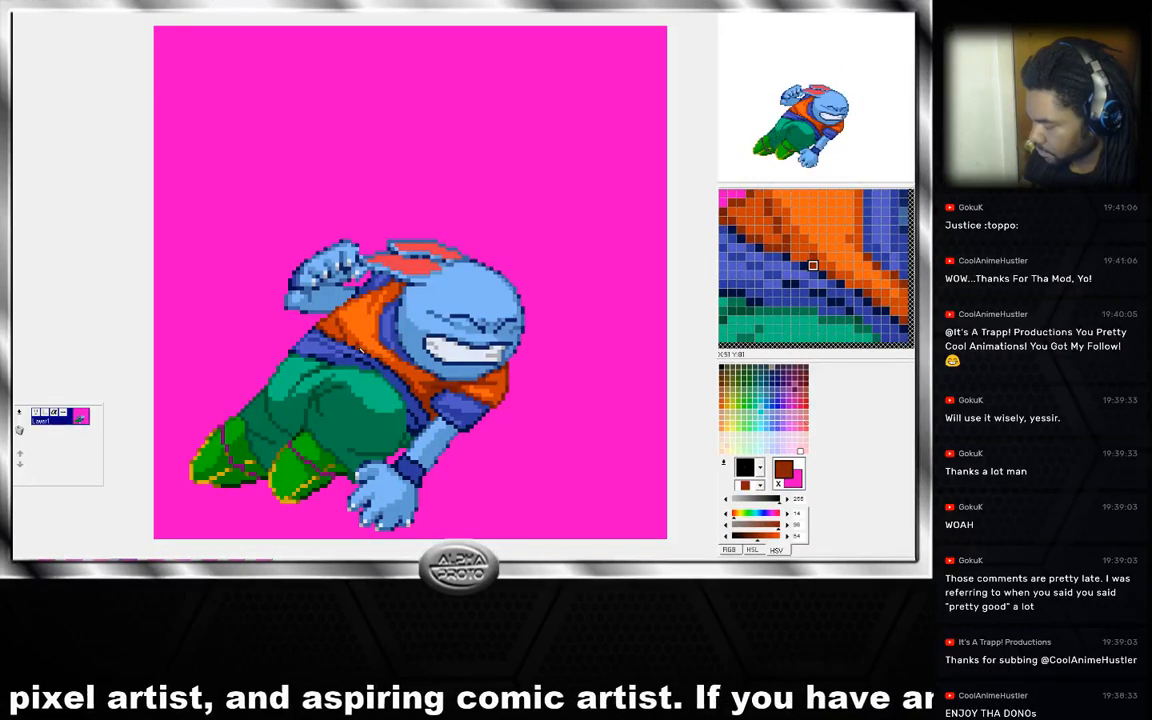
{"action": "key", "text": "Left"}
{"action": "key", "text": "Left"}
{"action": "key", "text": "Right"}
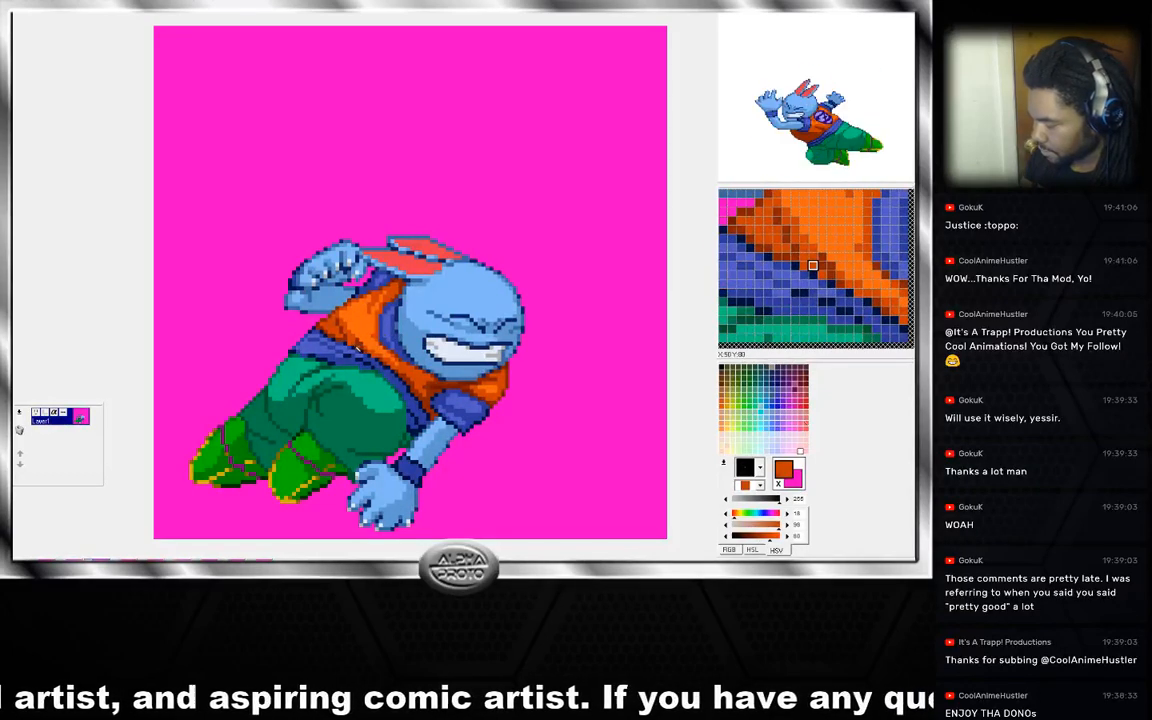
{"action": "key", "text": "Left"}
{"action": "key", "text": "Right"}
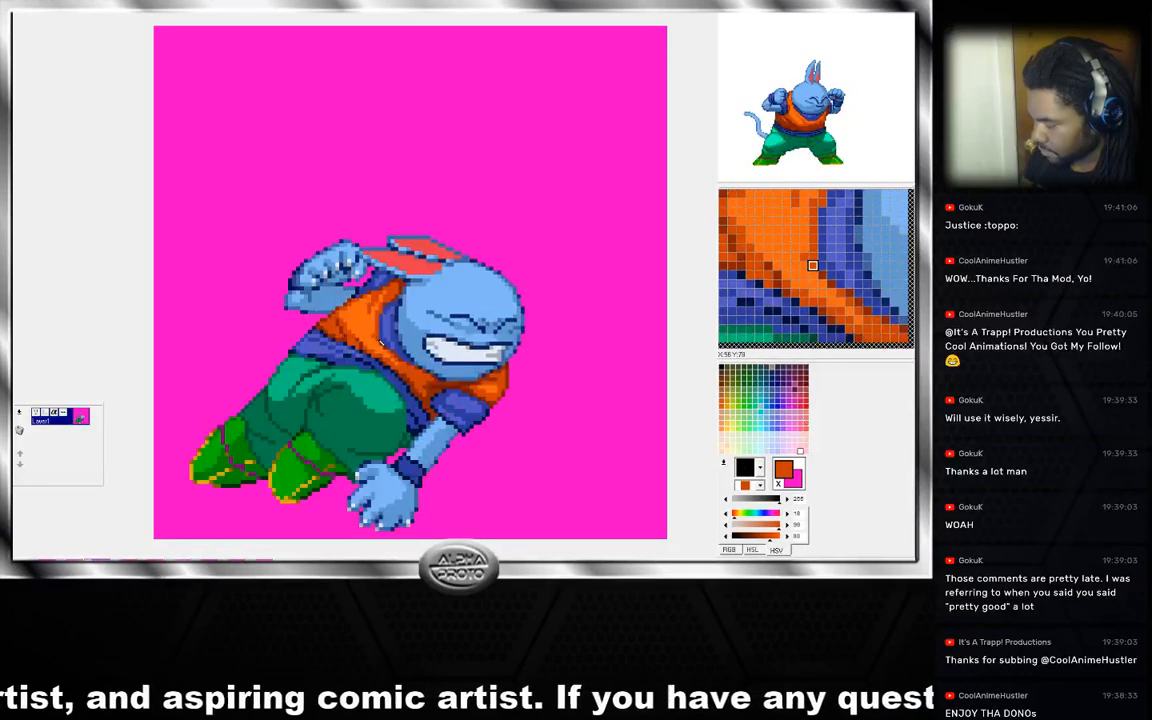
{"action": "key", "text": "Right"}
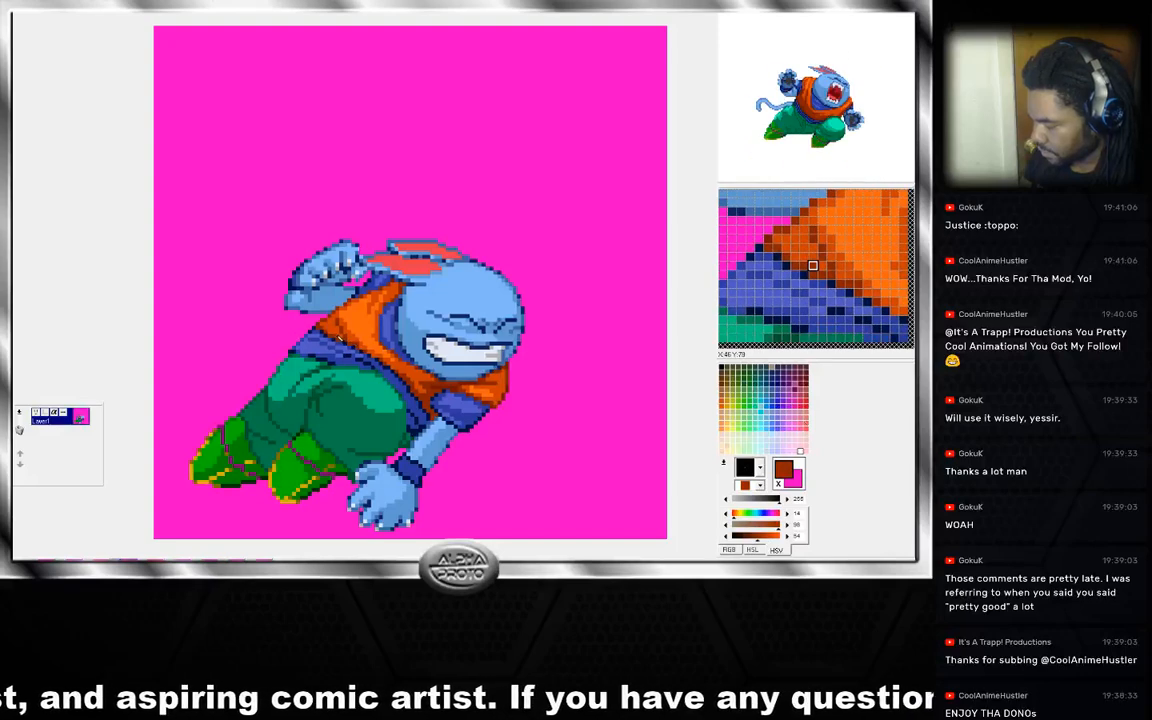
{"action": "right_click", "coordinate": [341, 331]}
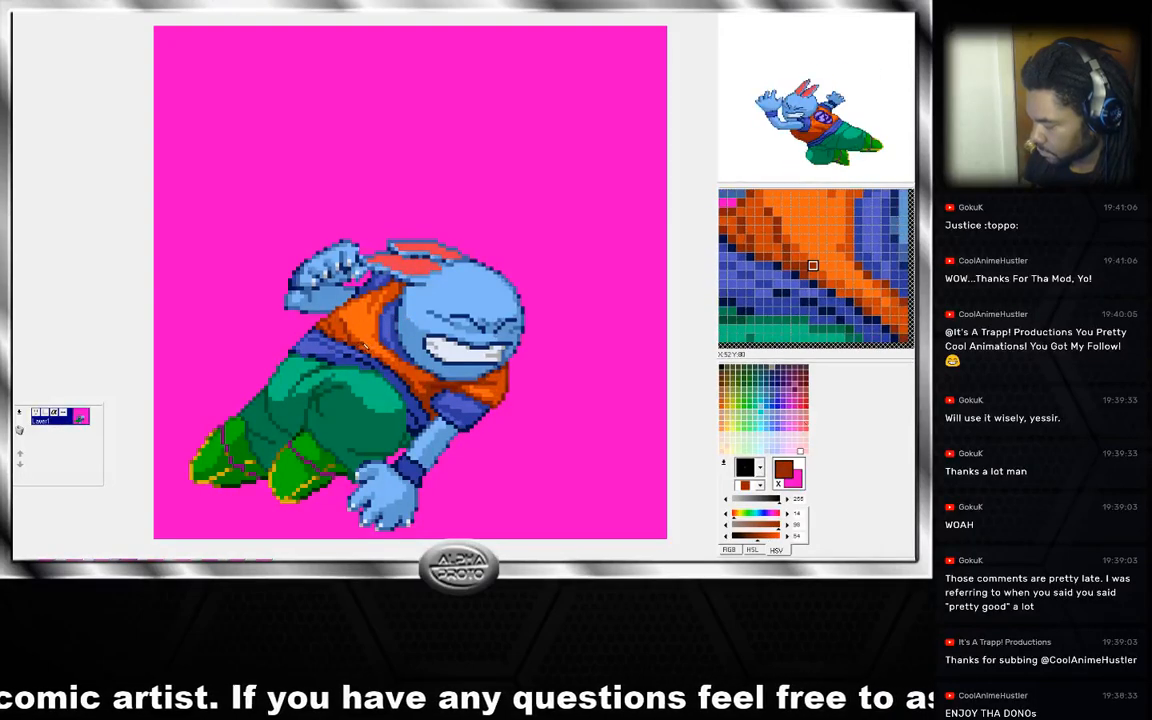
Flip through the standing and crouching frames to compare their shirt shading.
{"action": "key", "text": "Left"}
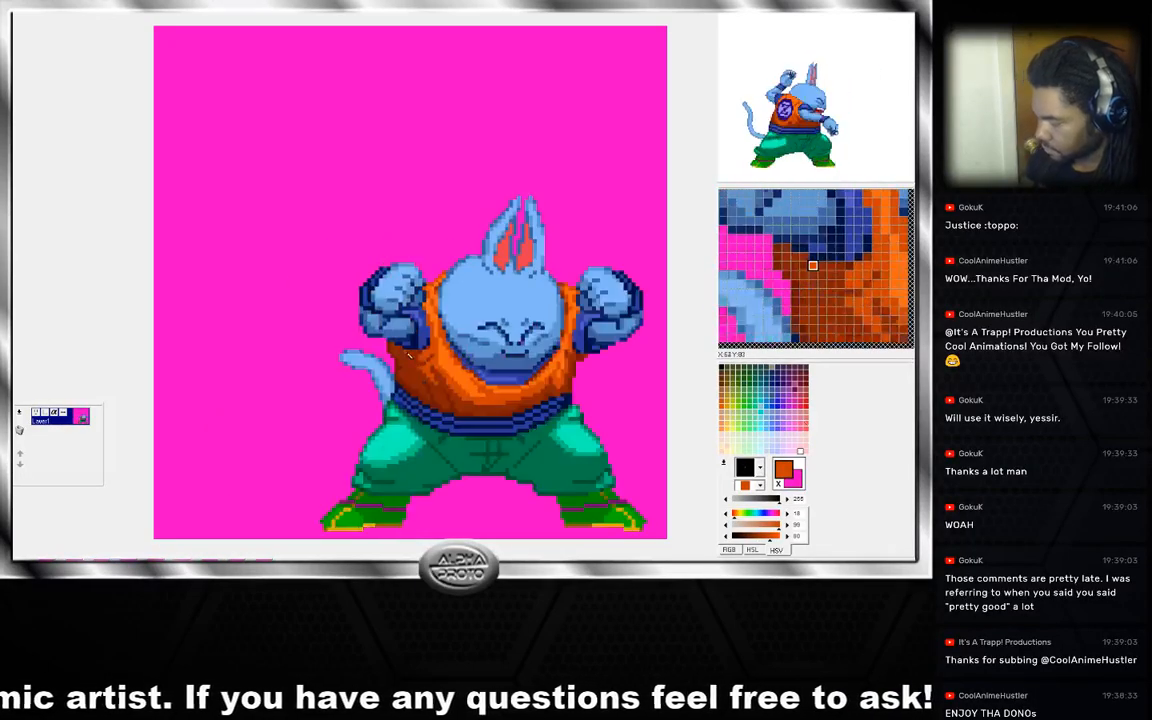
{"action": "key", "text": "Right"}
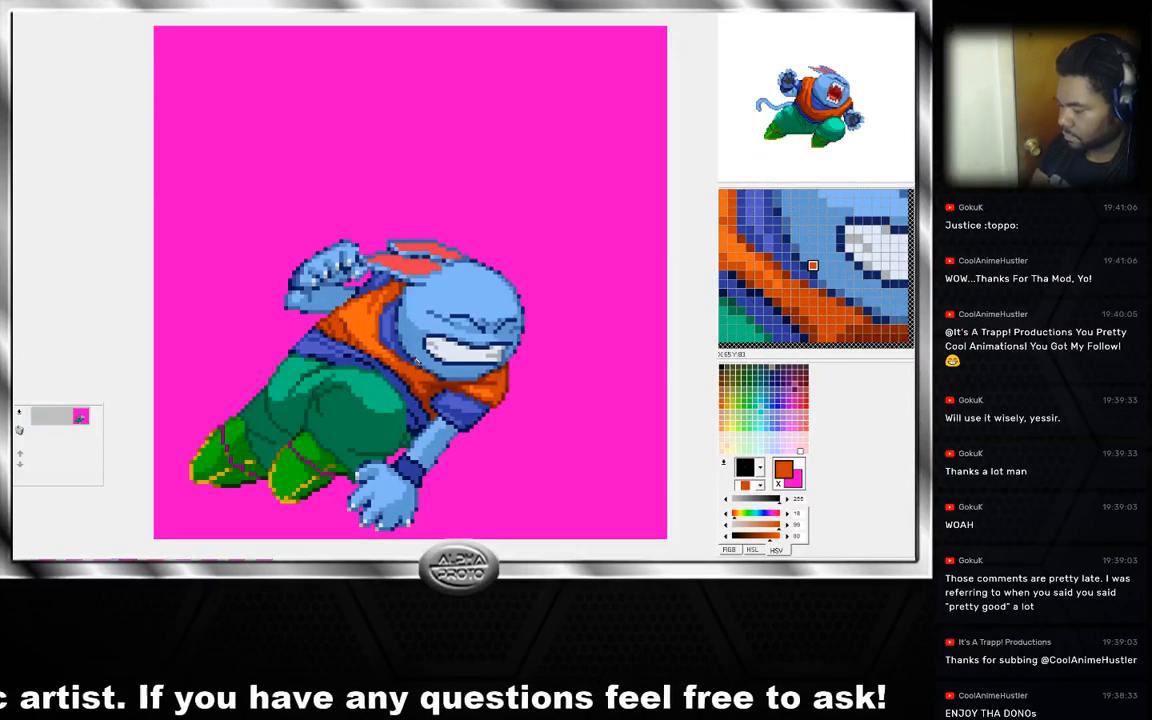
{"action": "key", "text": "Left"}
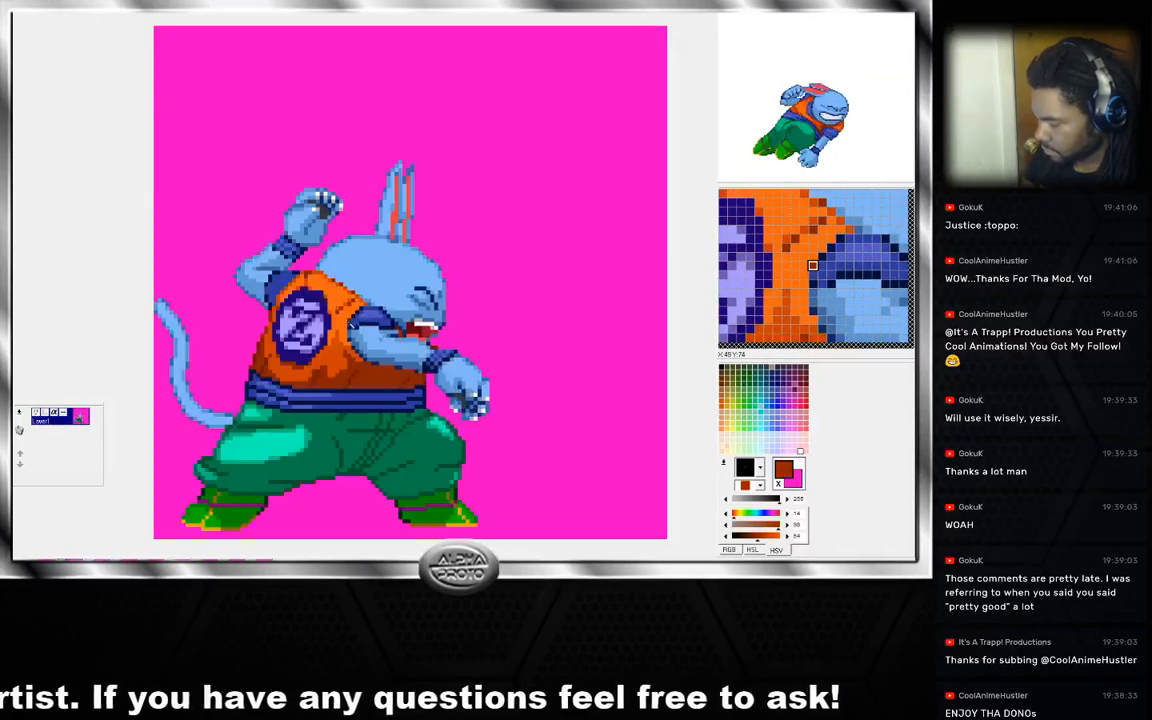
{"action": "key", "text": "Right"}
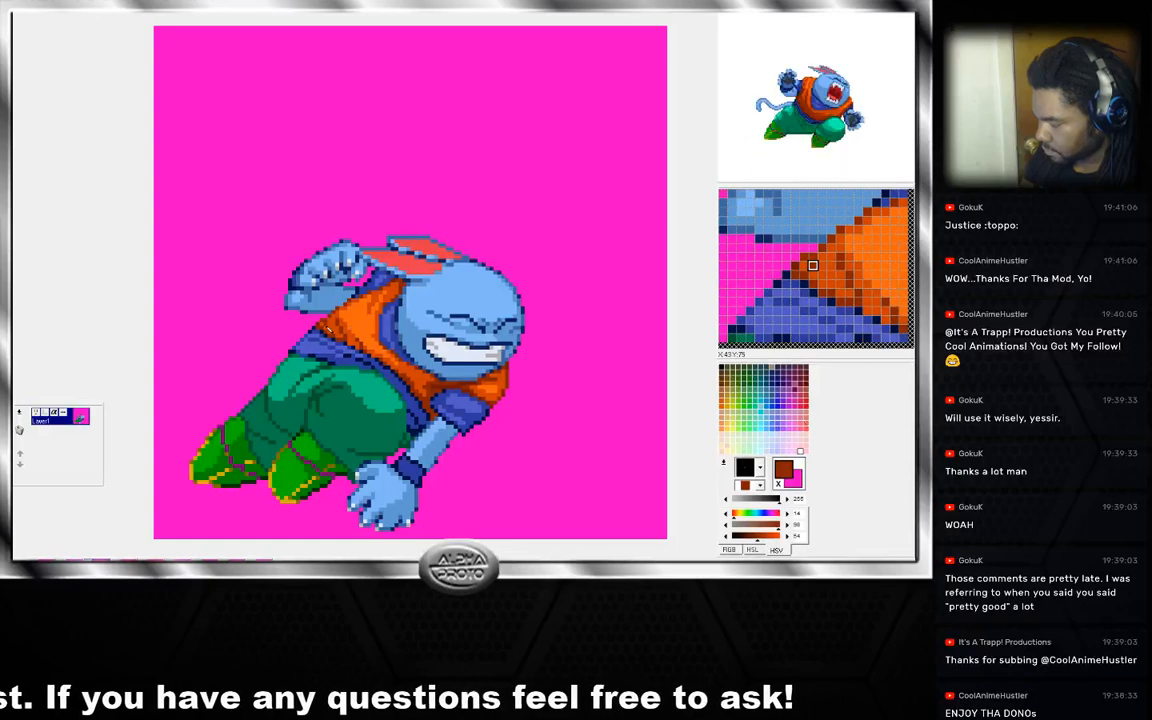
{"action": "key", "text": "Left"}
{"action": "key", "text": "Right"}
{"action": "key", "text": "Right"}
{"action": "key", "text": "Right"}
{"action": "key", "text": "Right"}
{"action": "key", "text": "Right"}
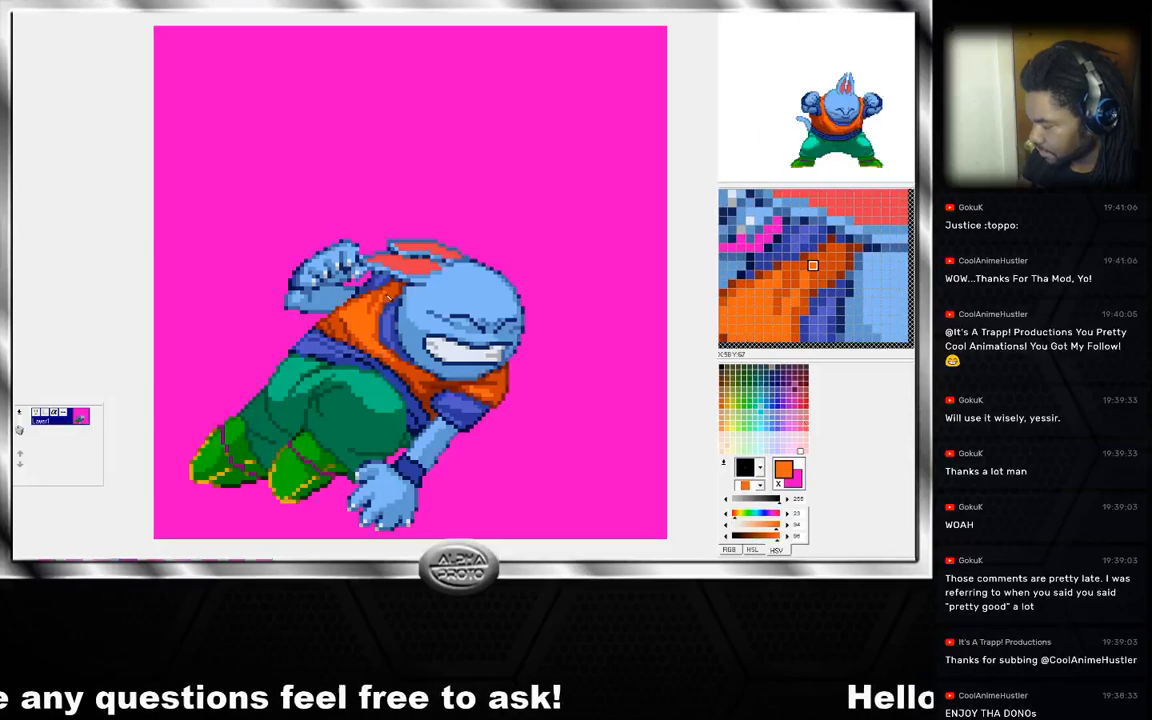
Retouch the shirt's shoulder and the strip along the belt with sampled dark and bright orange, checking against adjacent frames.
{"action": "right_click", "coordinate": [374, 282]}
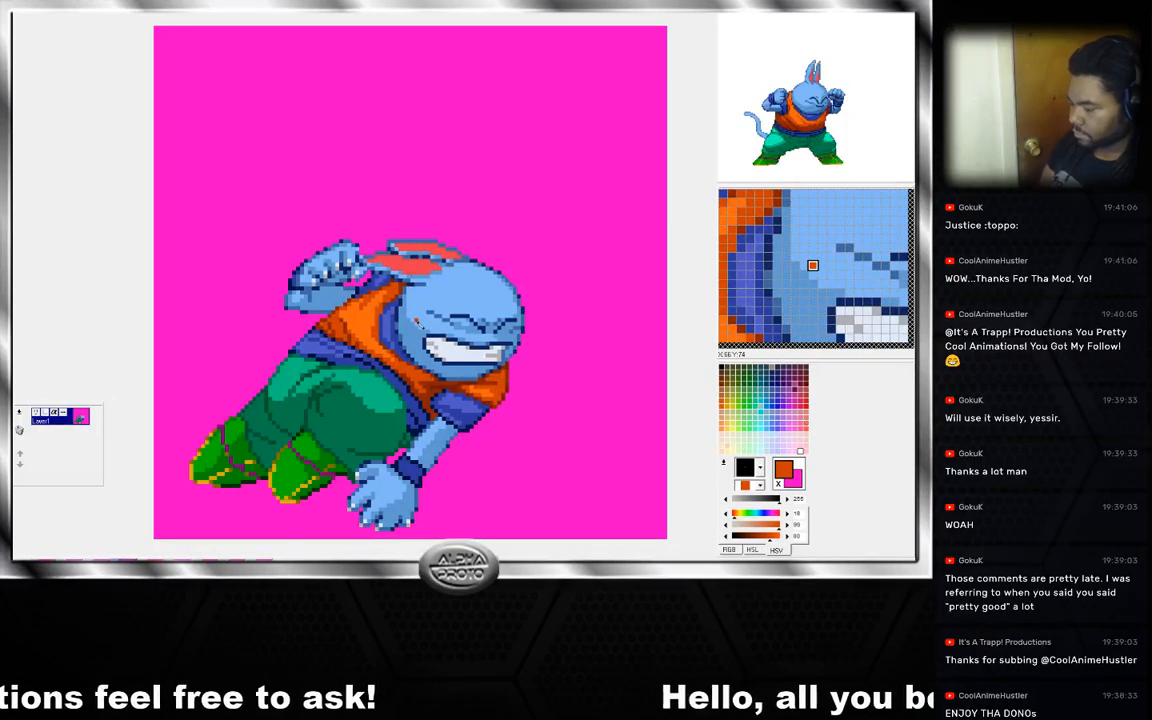
{"action": "key", "text": "Right"}
{"action": "key", "text": "Left"}
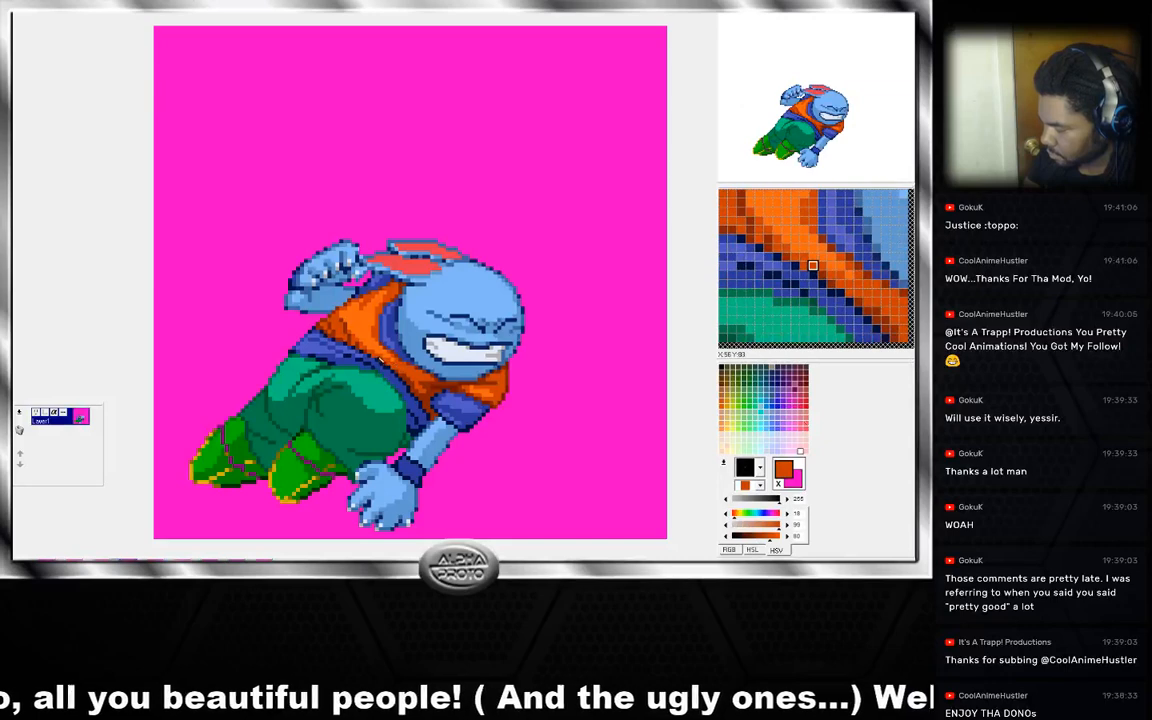
{"action": "right_click", "coordinate": [378, 355]}
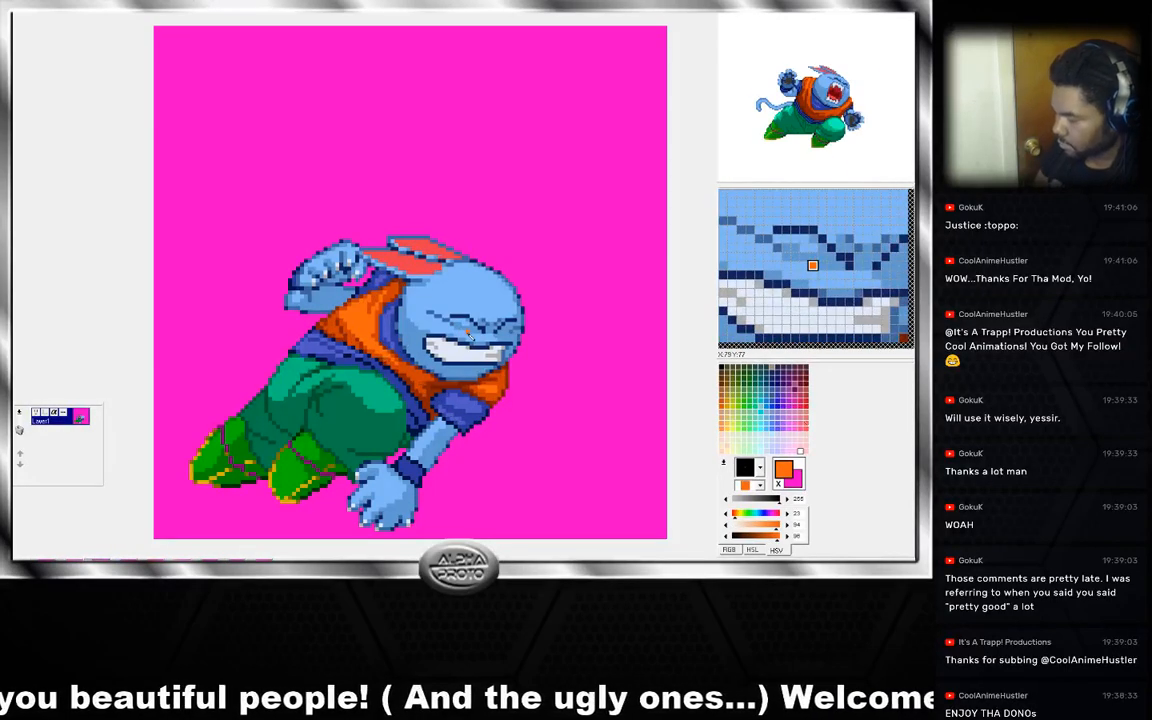
{"action": "key", "text": "Right"}
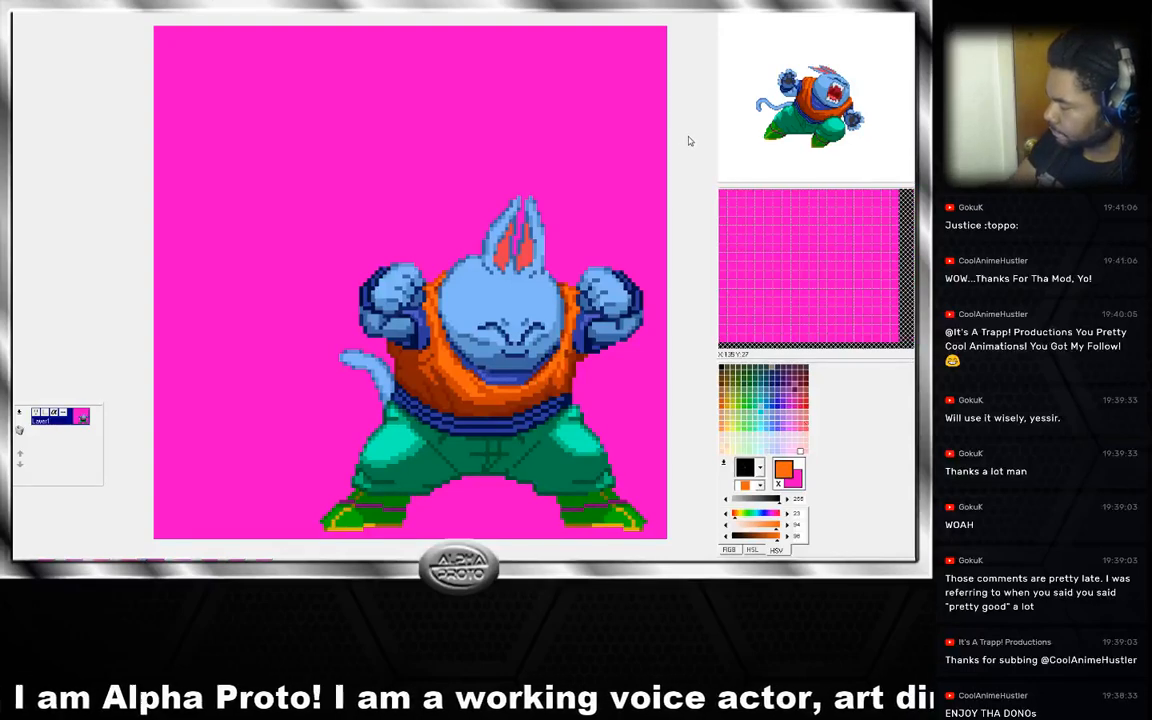
{"action": "key", "text": "Right"}
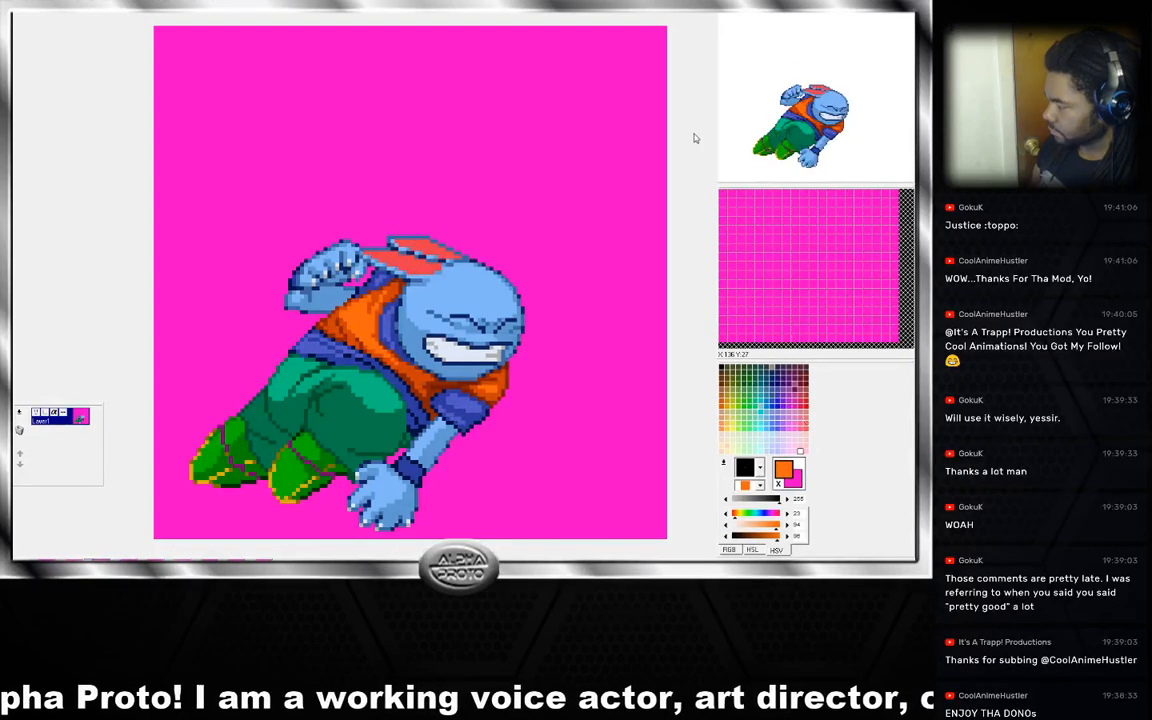
Reshade the near thigh's highlight, belt-side edge and underside on the trousers with sampled dark green and light green.
{"action": "right_click", "coordinate": [388, 427]}
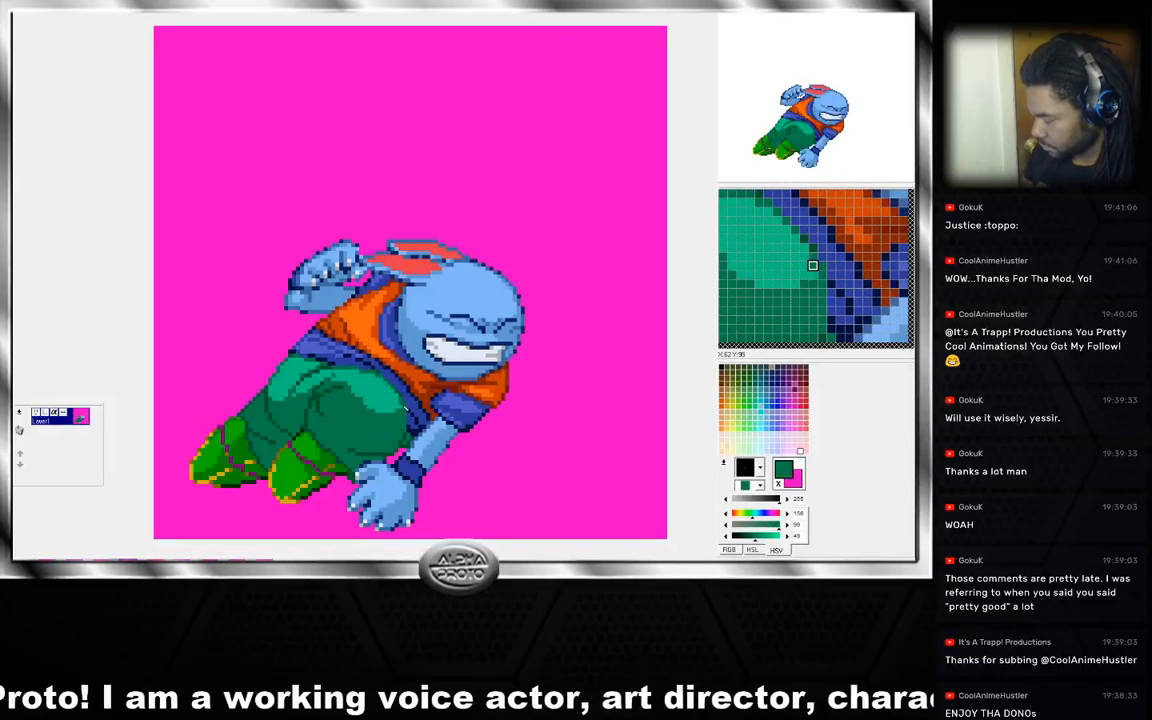
{"action": "left_click_drag", "start_coordinate": [404, 402], "coordinate": [388, 416]}
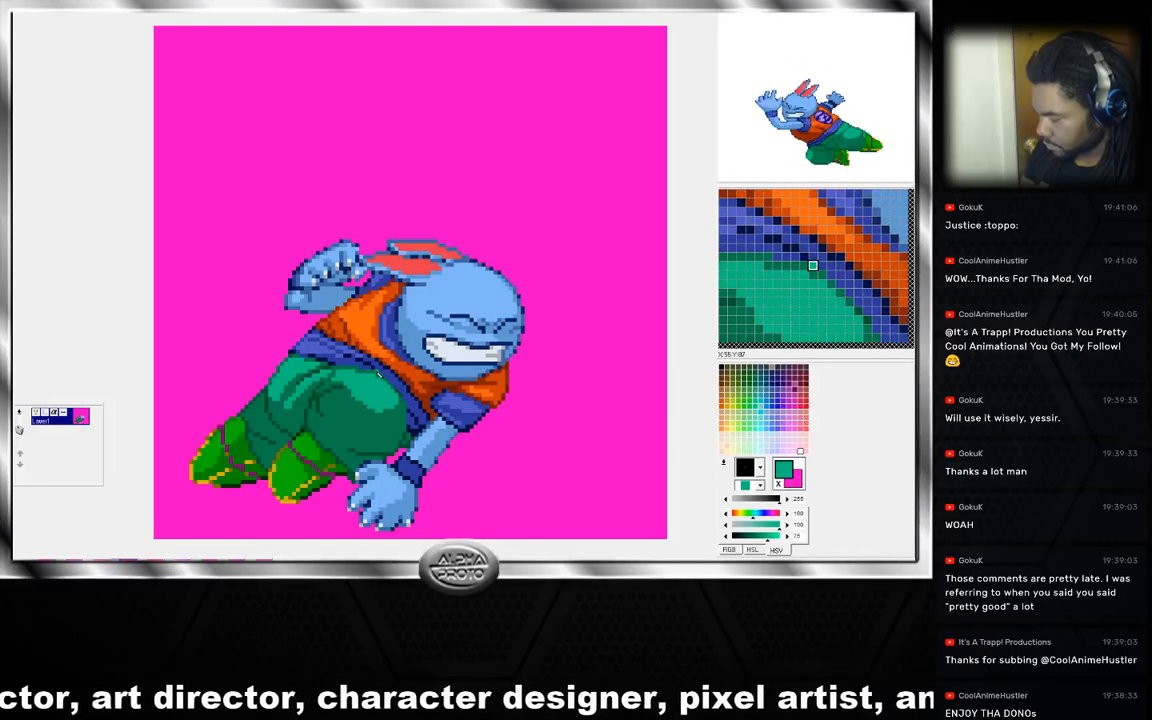
{"action": "right_click", "coordinate": [406, 402]}
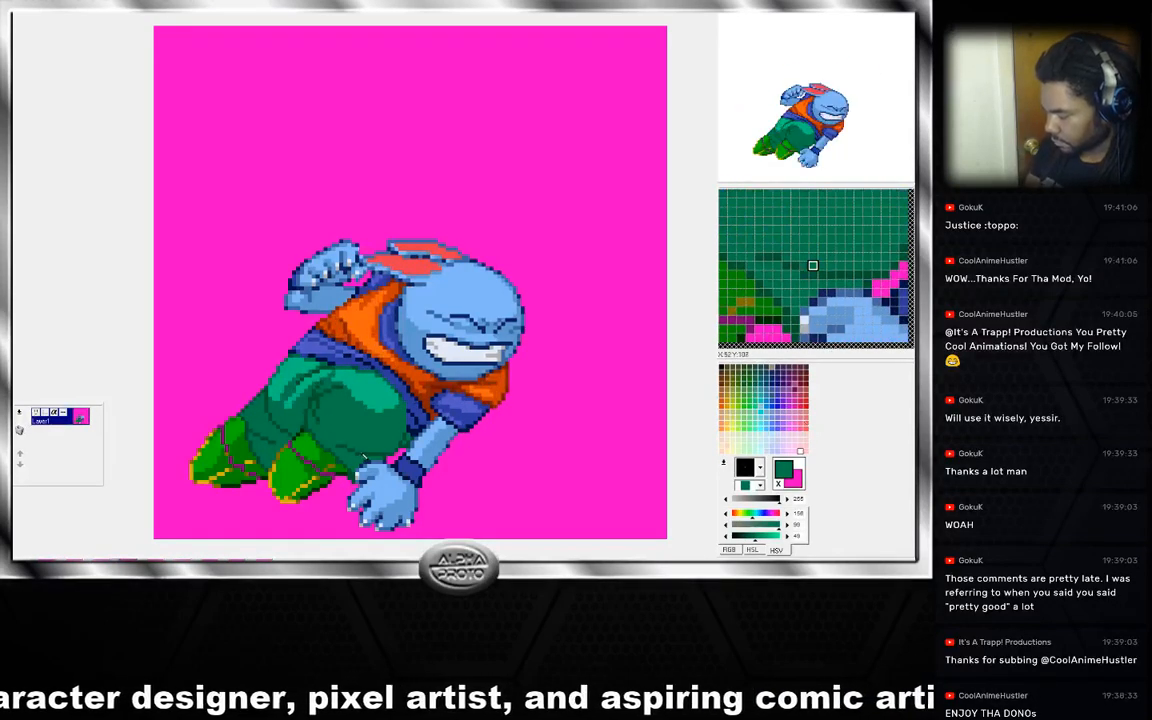
{"action": "right_click", "coordinate": [349, 452]}
{"action": "right_click", "coordinate": [366, 454]}
{"action": "left_click", "coordinate": [355, 453]}
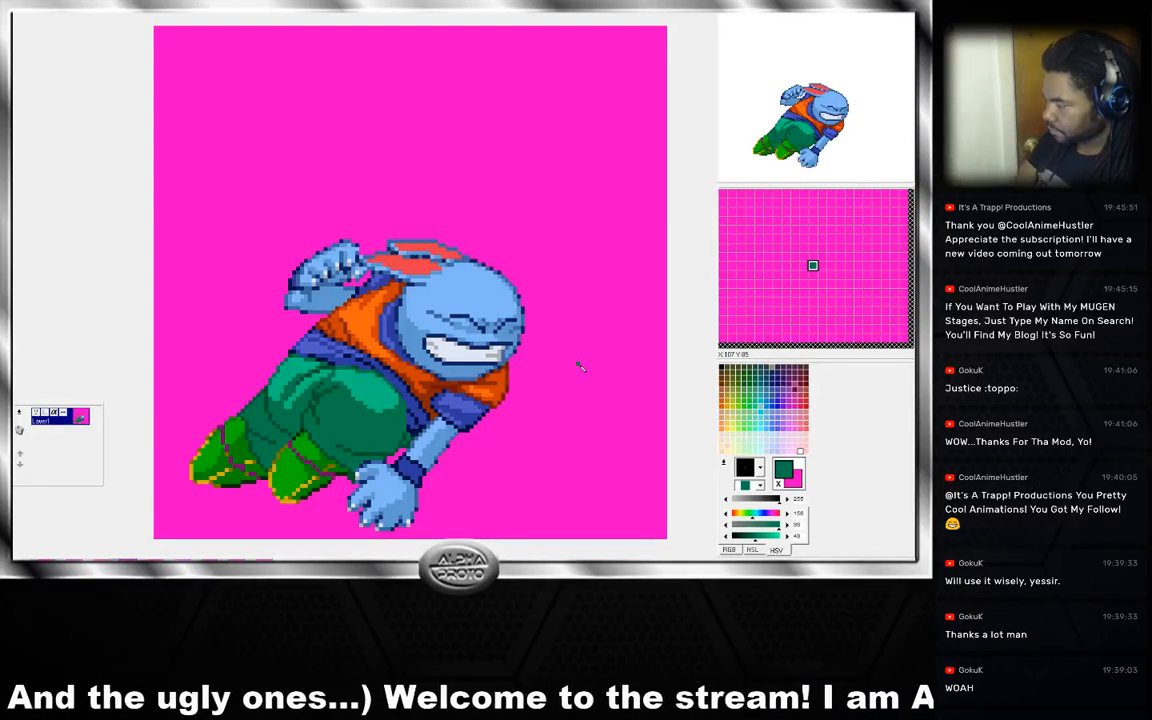
Flip back and forth between the crouching frames to compare the trouser shading.
{"action": "key", "text": "space"}
{"action": "key", "text": "Right"}
{"action": "key", "text": "Left"}
{"action": "key", "text": "Right"}
{"action": "key", "text": "Left"}
{"action": "key", "text": "Right"}
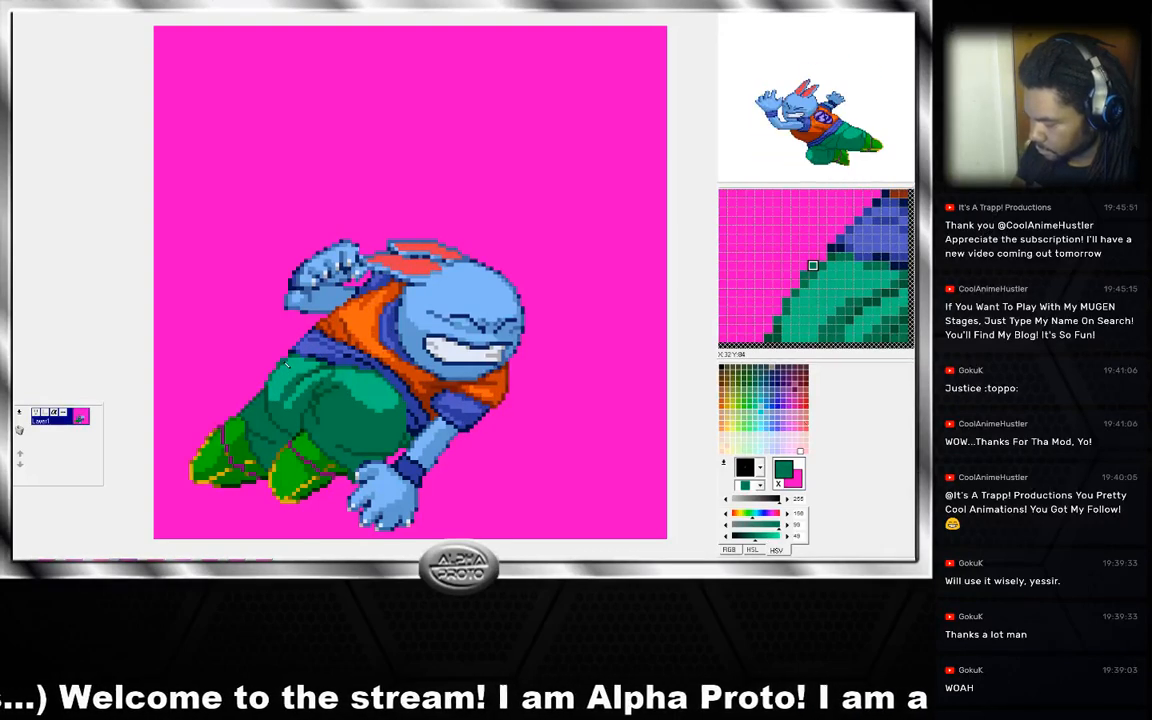
Retouch the near thigh's upper trouser edge with sampled dark green and the sleeve and collar with sampled dark blue.
{"action": "right_click", "coordinate": [291, 368]}
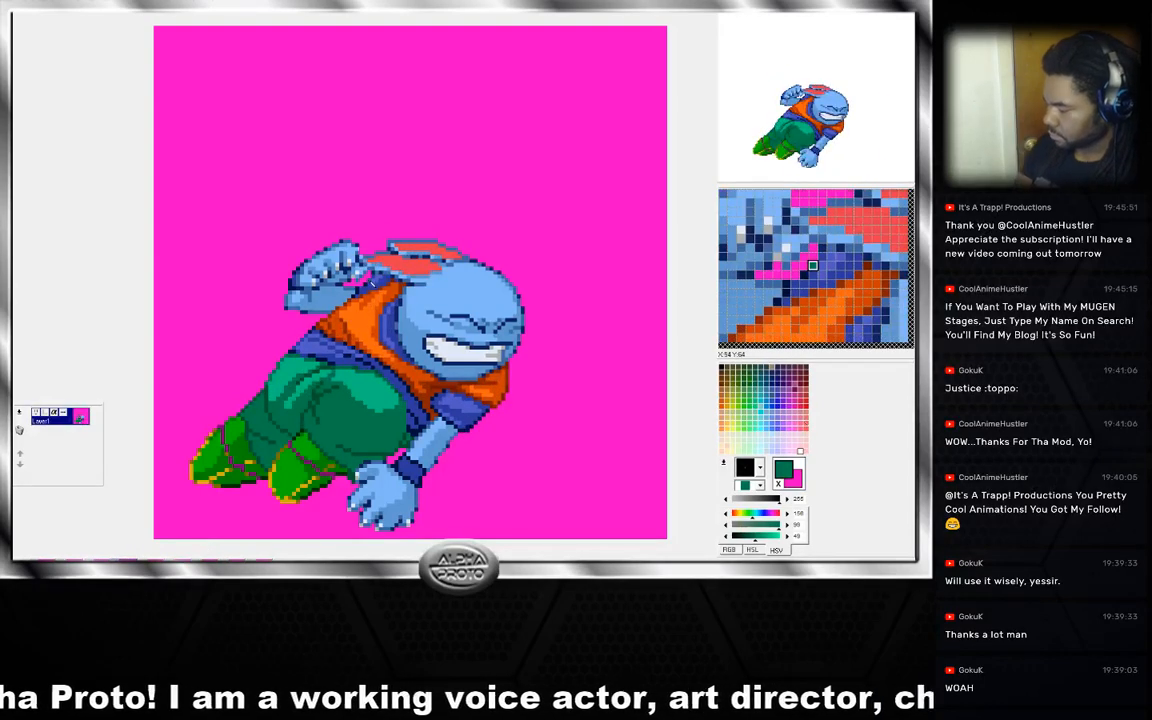
{"action": "right_click", "coordinate": [363, 287]}
{"action": "right_click", "coordinate": [370, 289]}
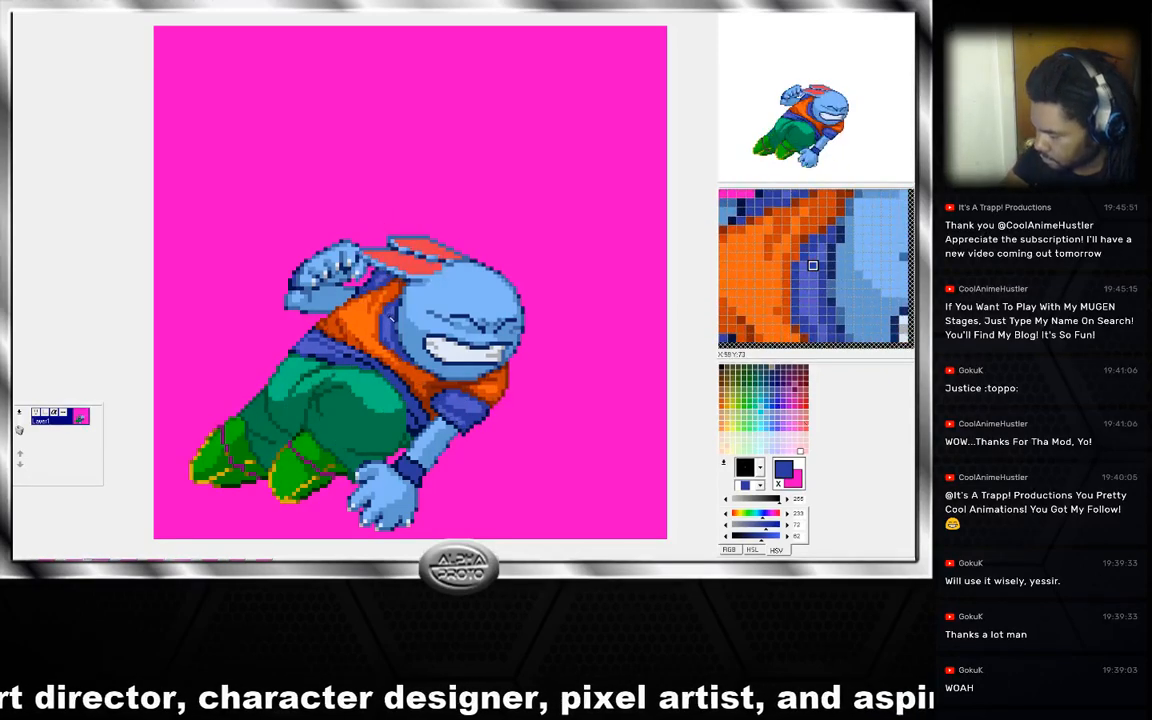
Reshade the shirt beside the collar with sampled dark orange and clean its outer edge below the jaw.
{"action": "right_click", "coordinate": [346, 312]}
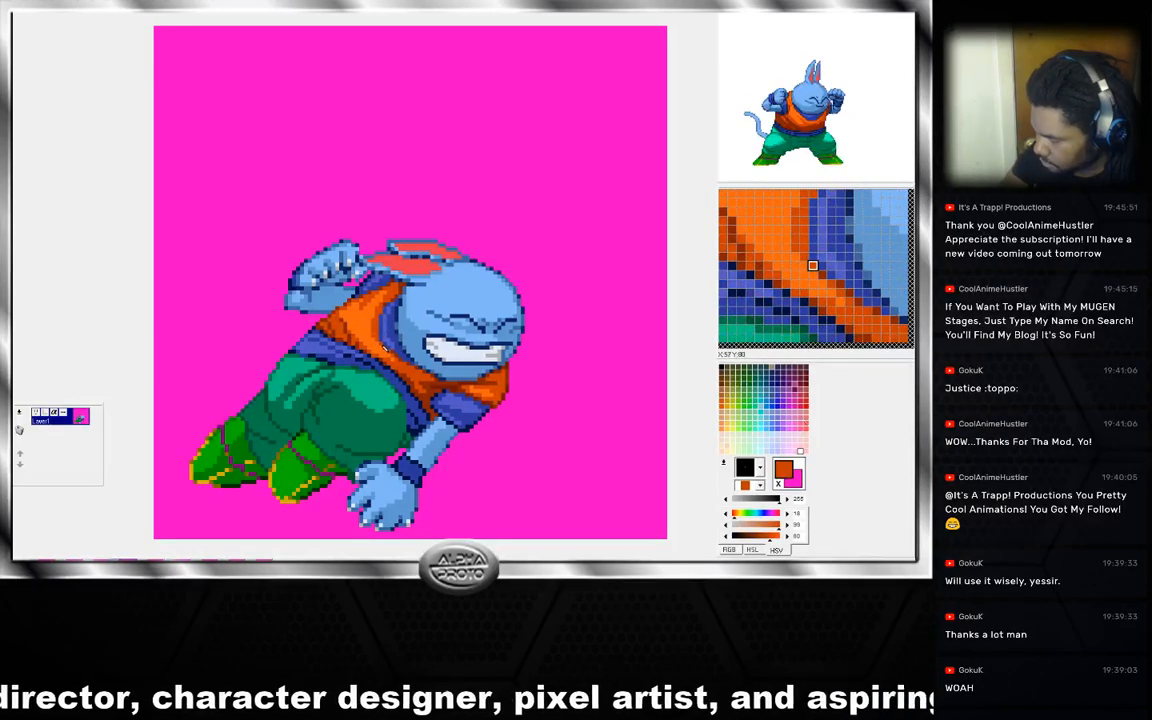
{"action": "right_click", "coordinate": [380, 330]}
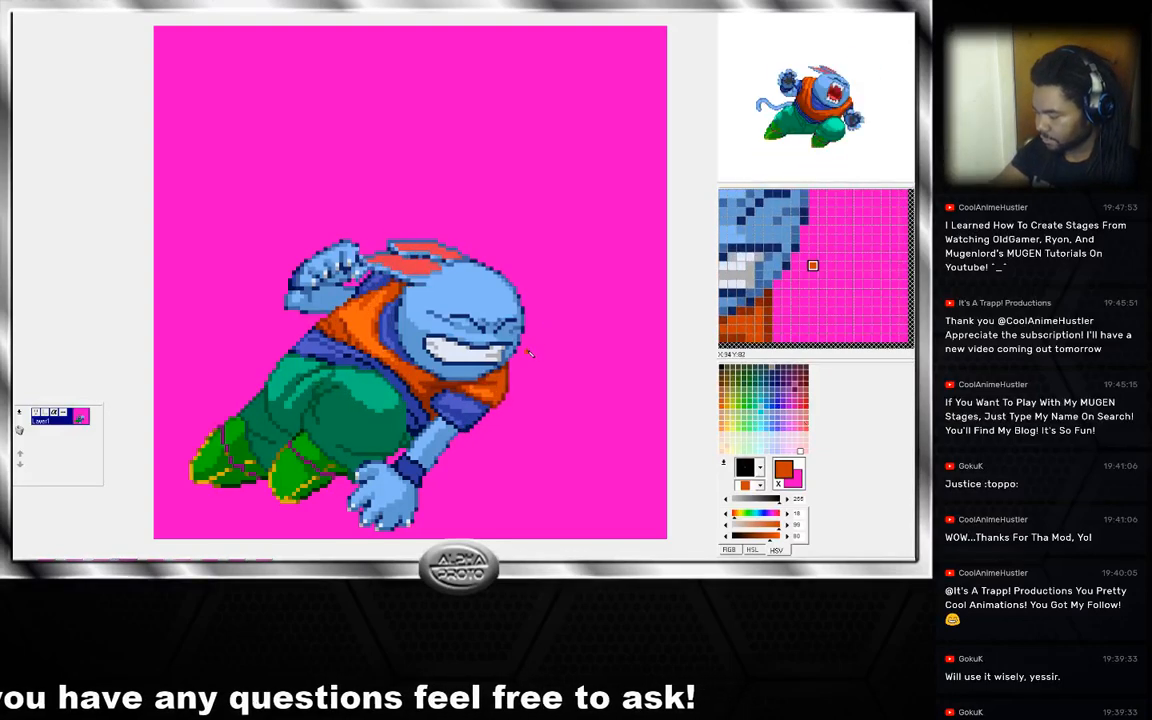
{"action": "right_click", "coordinate": [508, 380]}
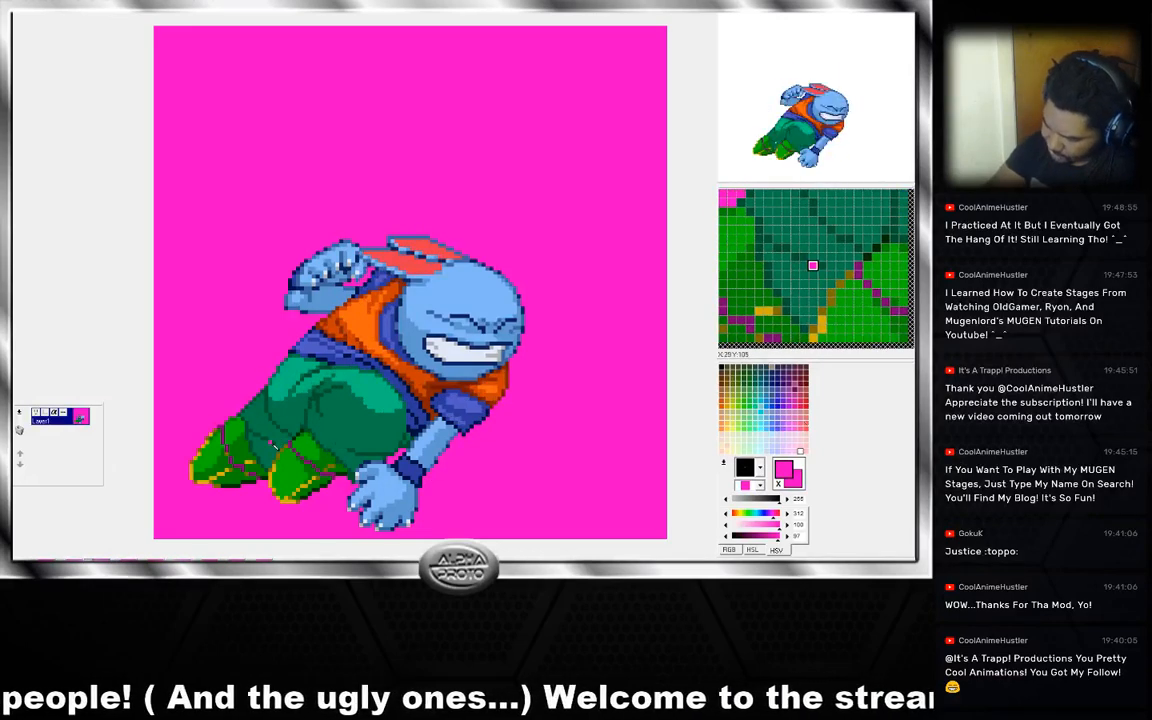
Shade the far leg's lower trouser folds between the shoes with sampled dark green, checking against the adjacent frames.
{"action": "right_click", "coordinate": [264, 437]}
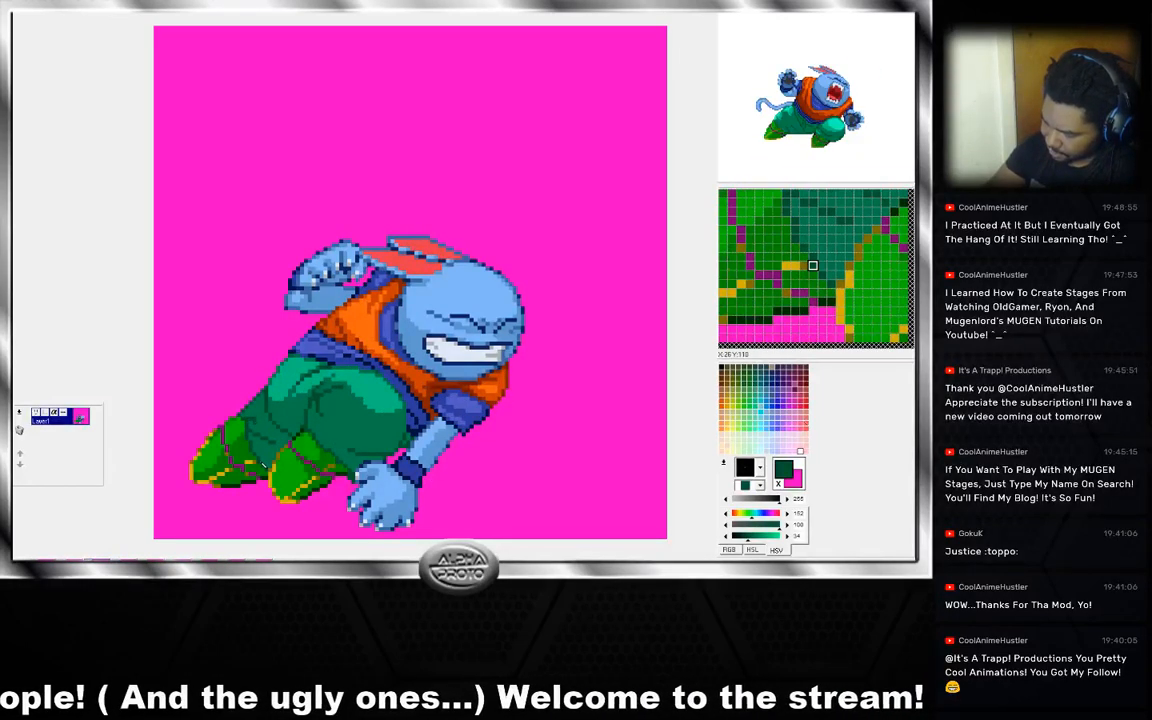
{"action": "key", "text": "Left"}
{"action": "key", "text": "Right"}
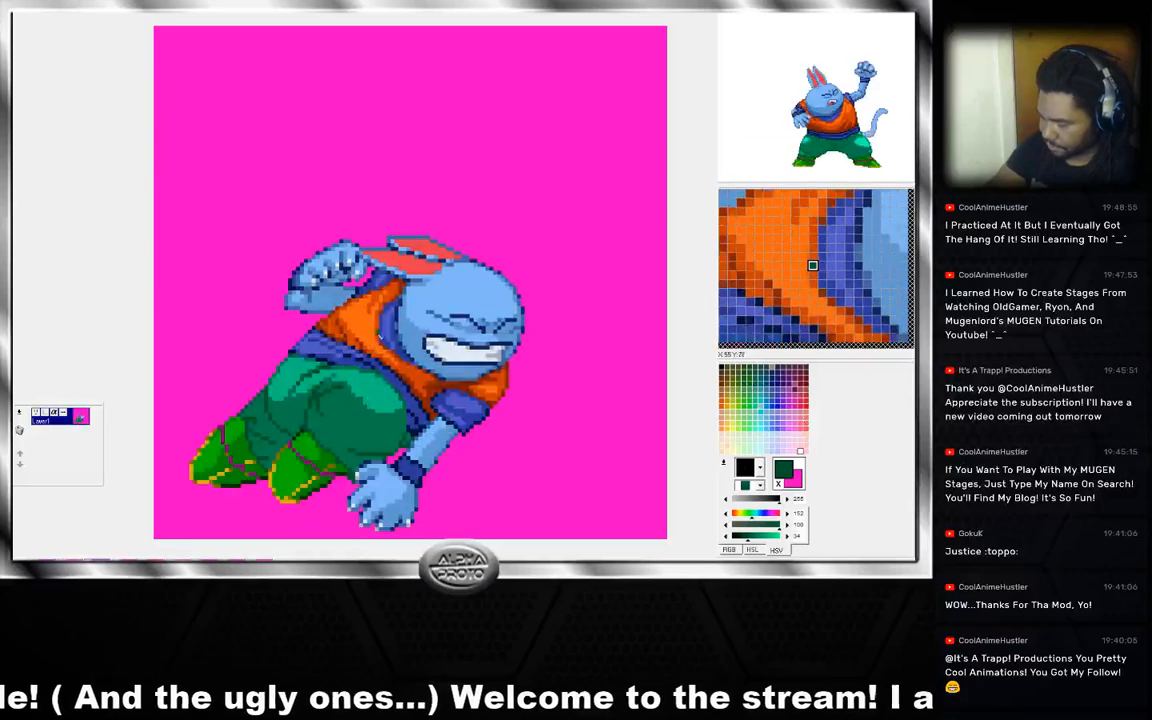
{"action": "key", "text": "Left"}
{"action": "key", "text": "Right"}
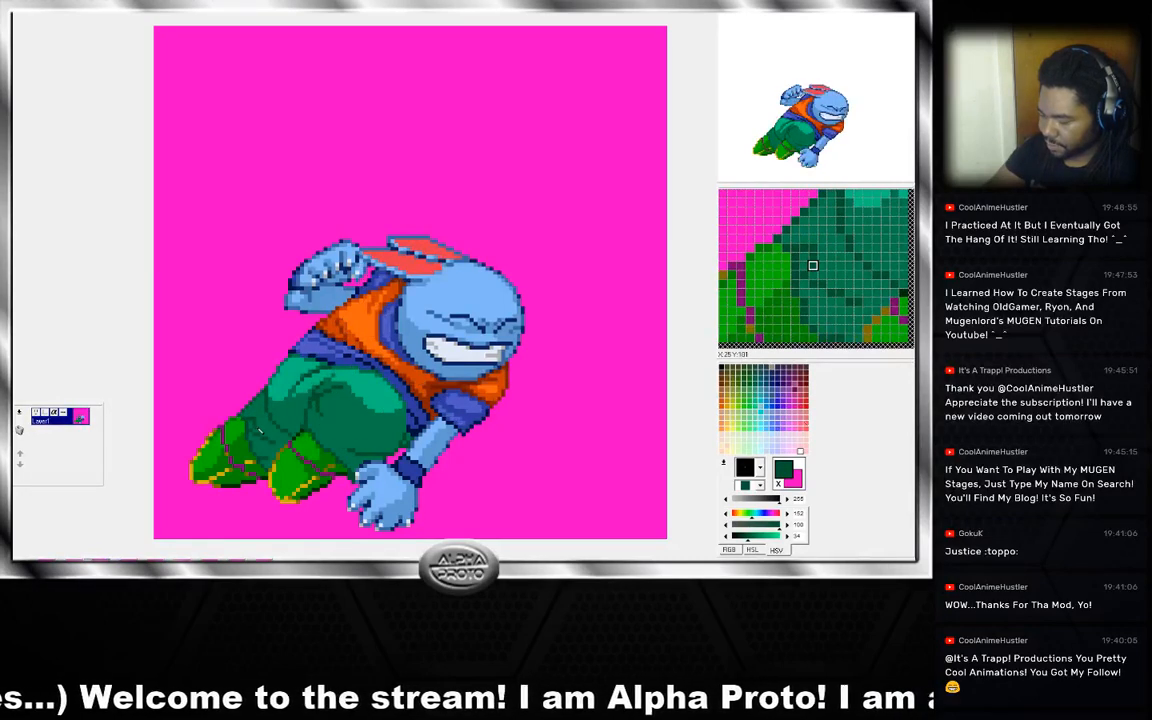
{"action": "key", "text": "Left"}
{"action": "key", "text": "Right"}
{"action": "key", "text": "Right"}
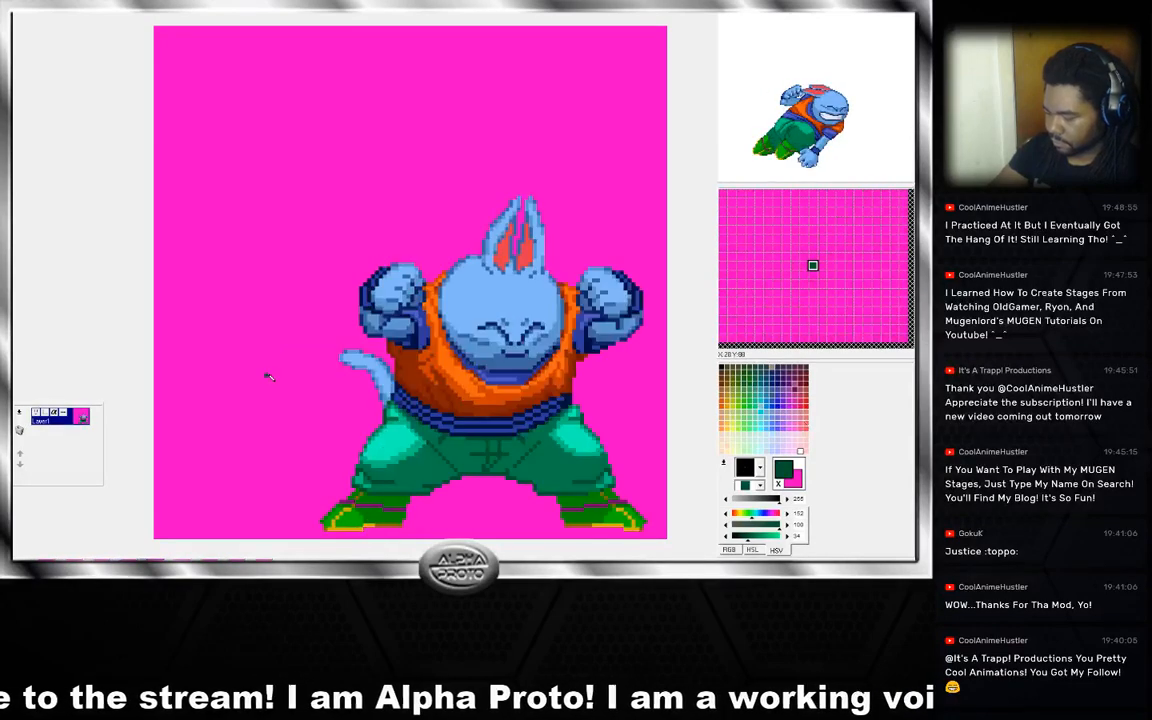
Flip back and forth between the crouching and standing frames to compare the trouser folds and thigh highlights.
{"action": "key", "text": "Left"}
{"action": "key", "text": "Right"}
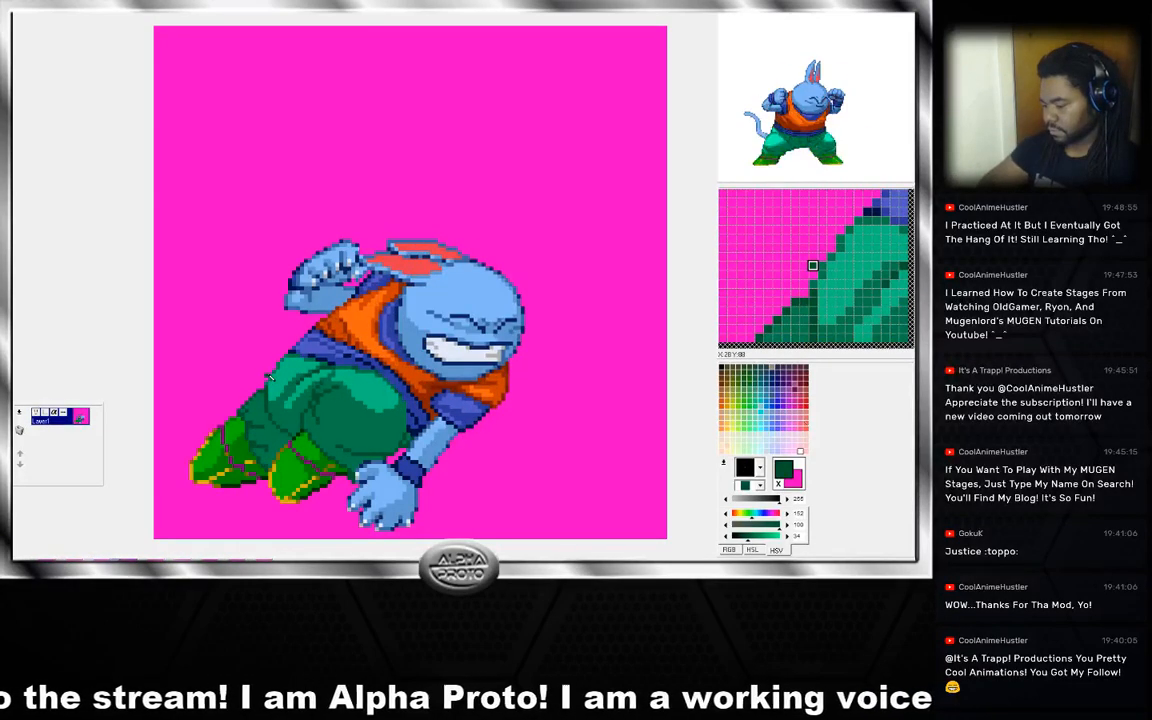
{"action": "key", "text": "Left"}
{"action": "key", "text": "Right"}
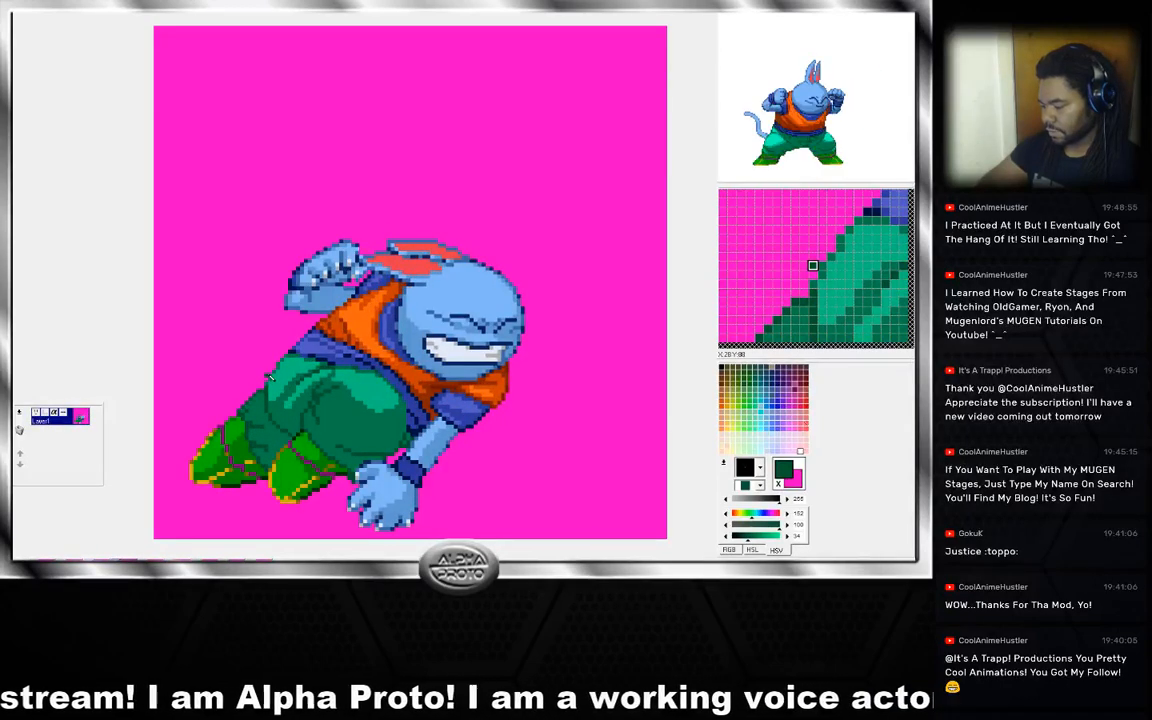
{"action": "key", "text": "Left"}
{"action": "key", "text": "Left"}
{"action": "key", "text": "Right"}
{"action": "key", "text": "Right"}
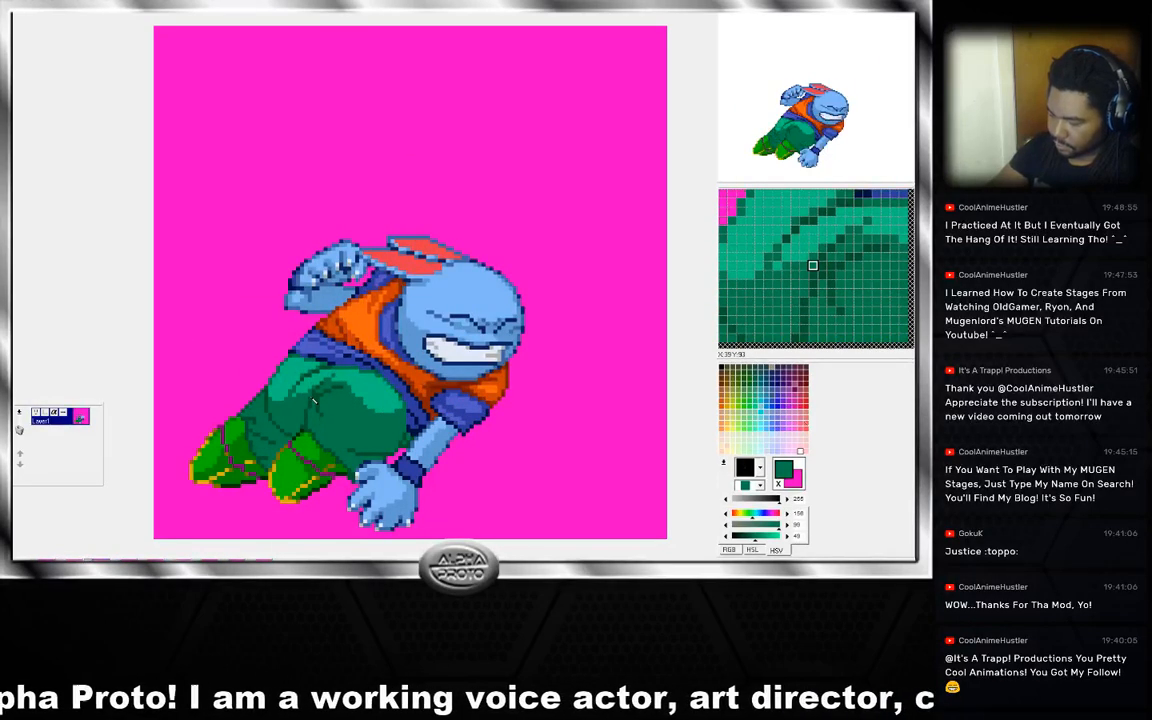
{"action": "key", "text": "Page_Down"}
{"action": "key", "text": "Page_Up"}
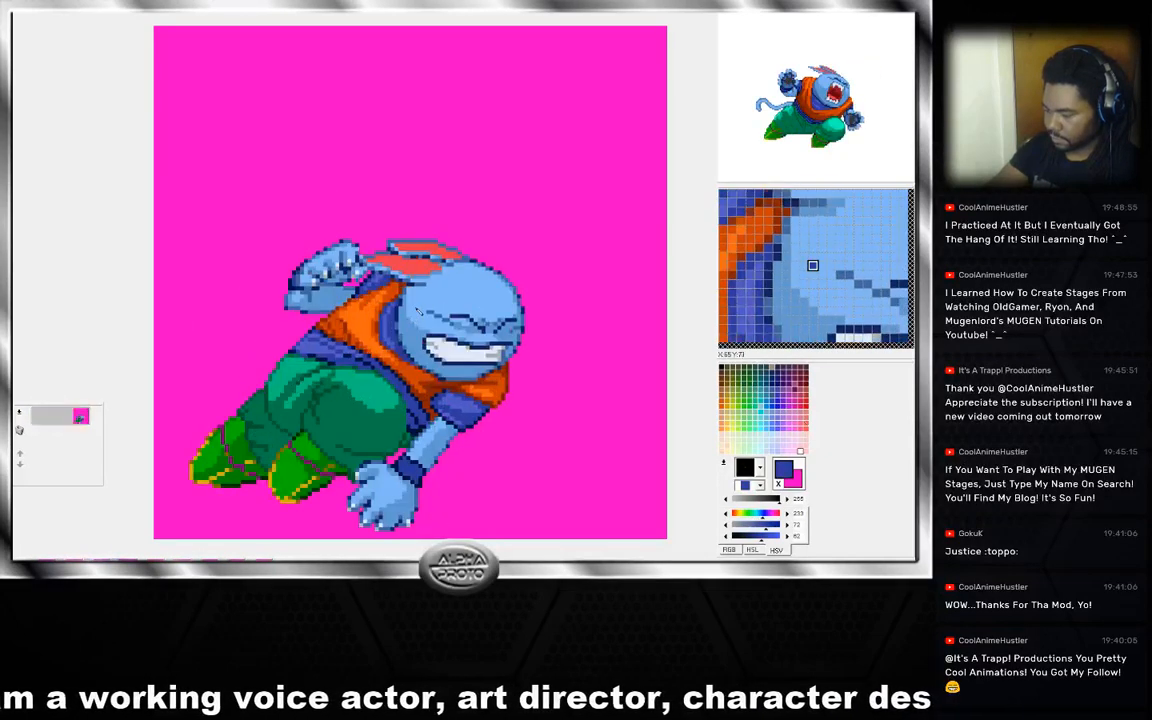
Retouch the collar beside the face in dark blue and the shirt's shadow beneath the chin in sampled dark brown.
{"action": "right_click", "coordinate": [424, 311]}
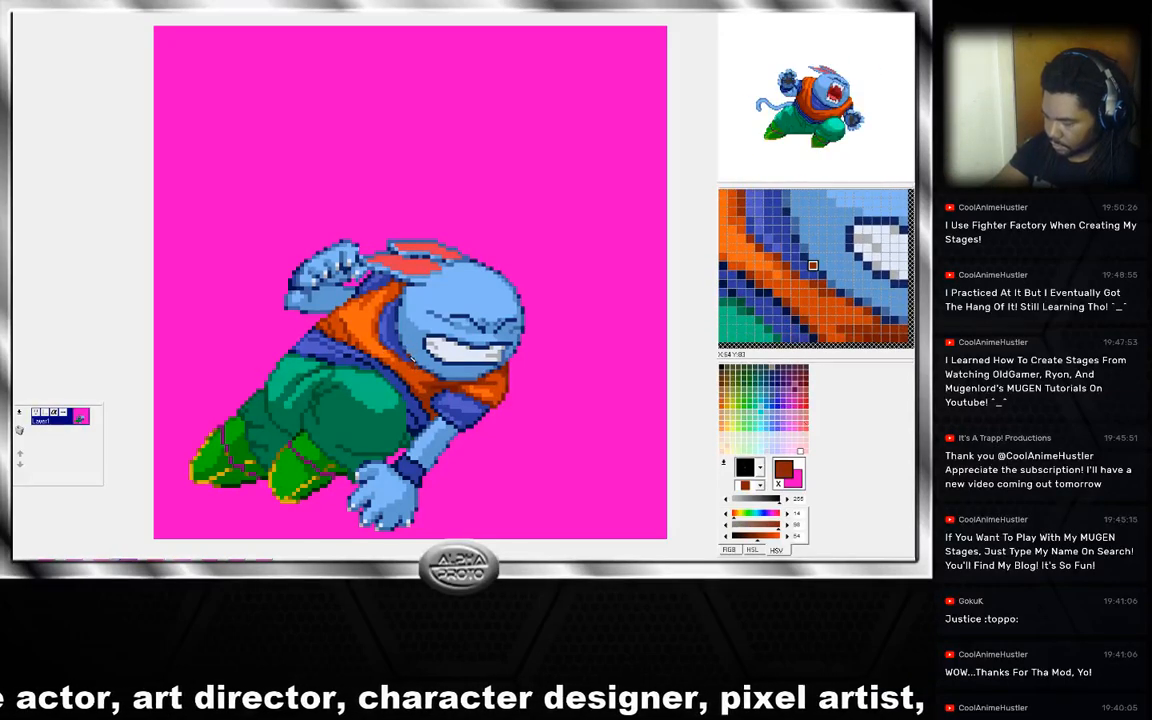
{"action": "right_click", "coordinate": [411, 356]}
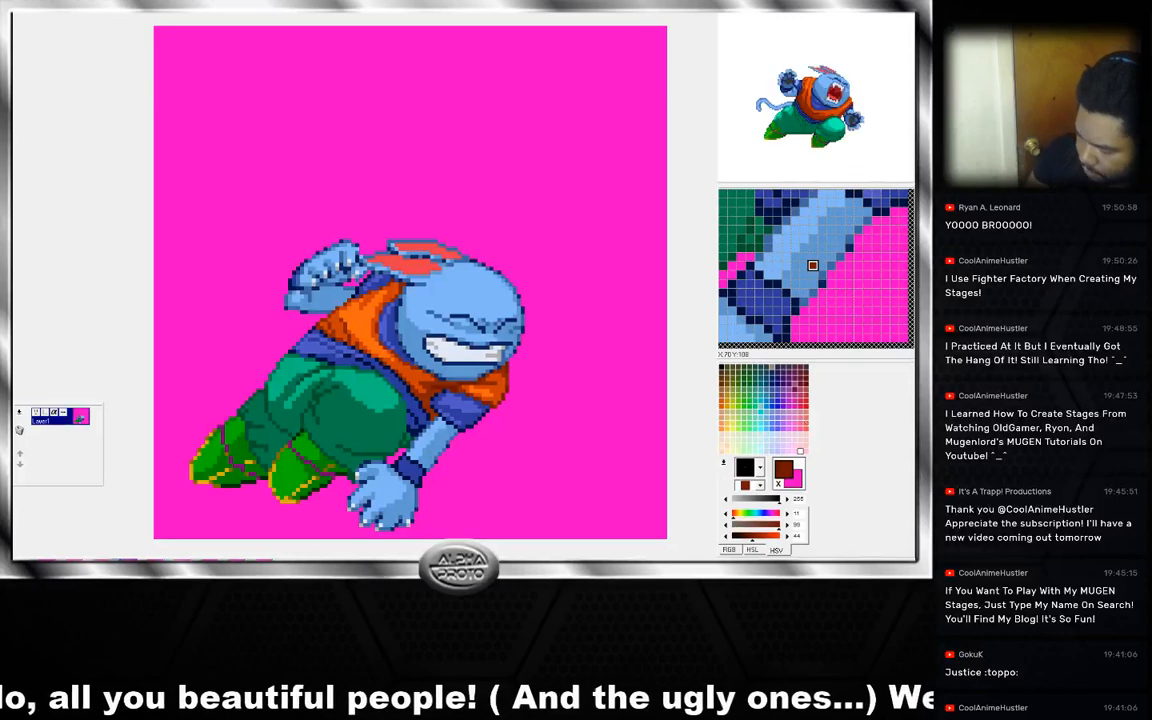
Change the frame delay of the two crouching frames, using 1/60-second units.
{"action": "double_click", "coordinate": [97, 559]}
{"action": "key", "text": "Tab"}
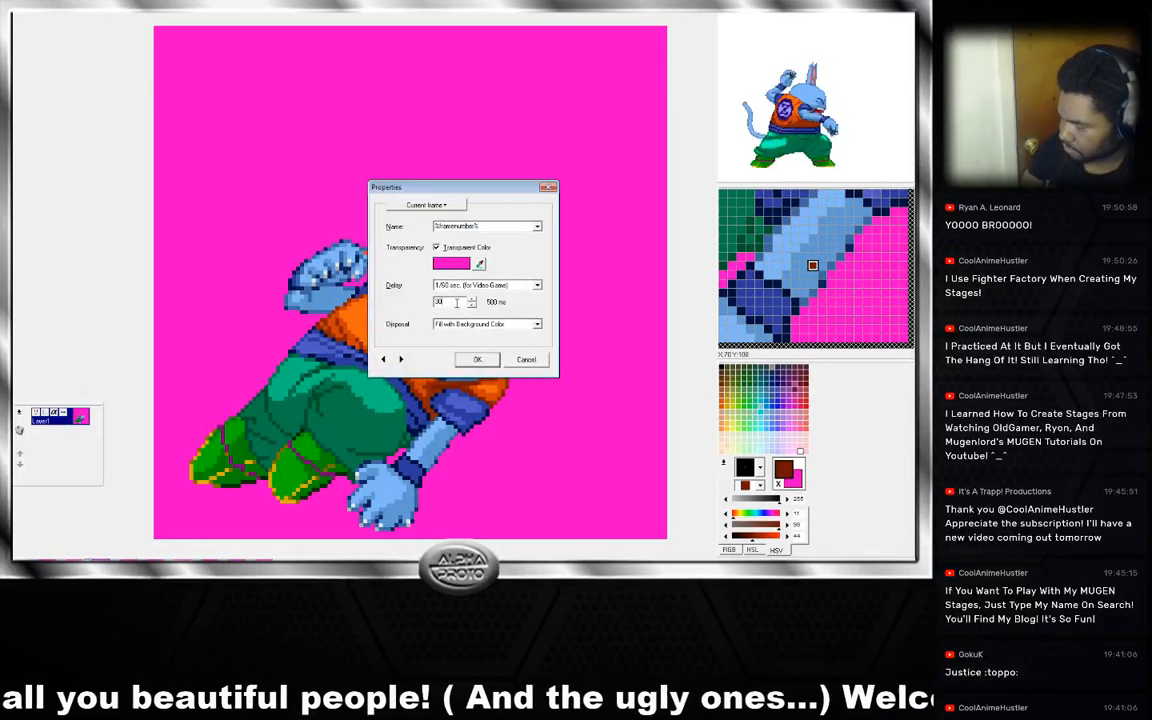
{"action": "type", "text": "1"}
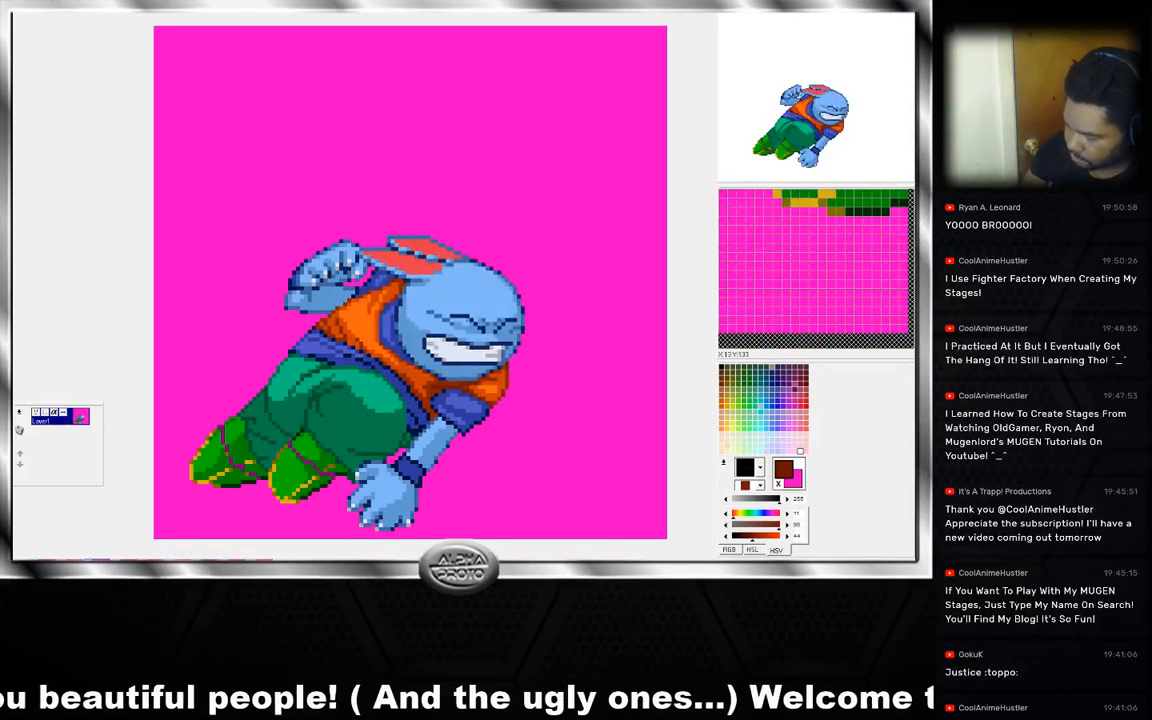
{"action": "double_click", "coordinate": [190, 566]}
{"action": "left_click_drag", "start_coordinate": [456, 303], "coordinate": [402, 304]}
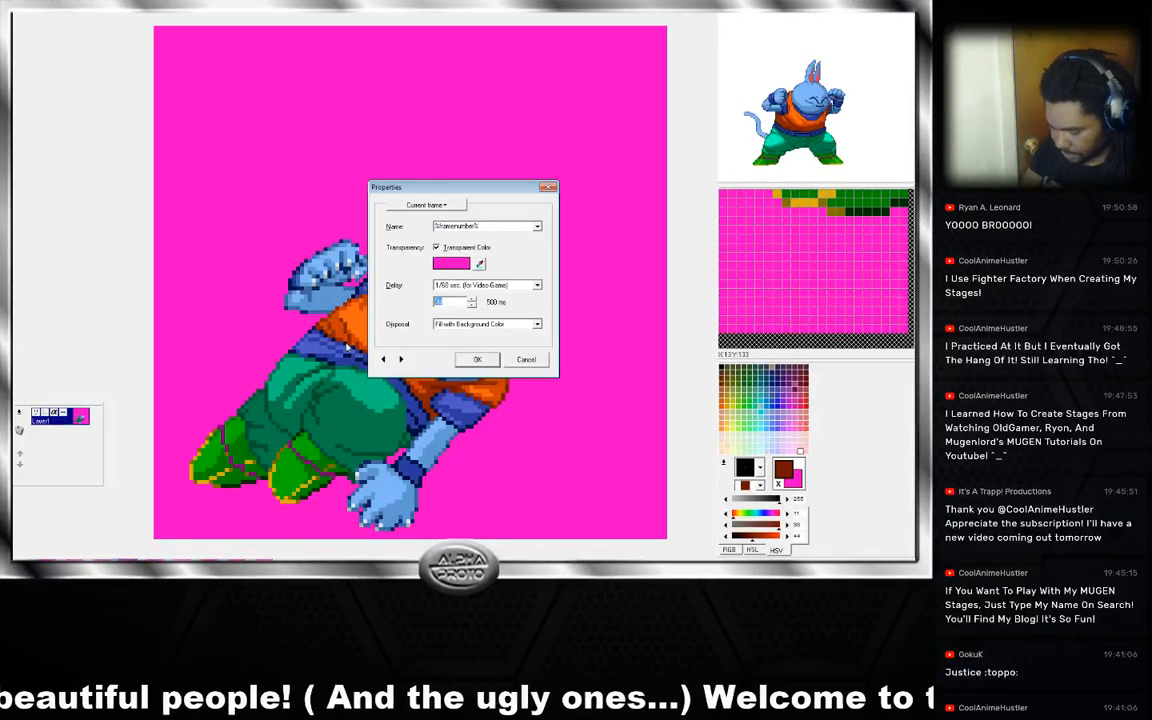
{"action": "left_click", "coordinate": [478, 361]}
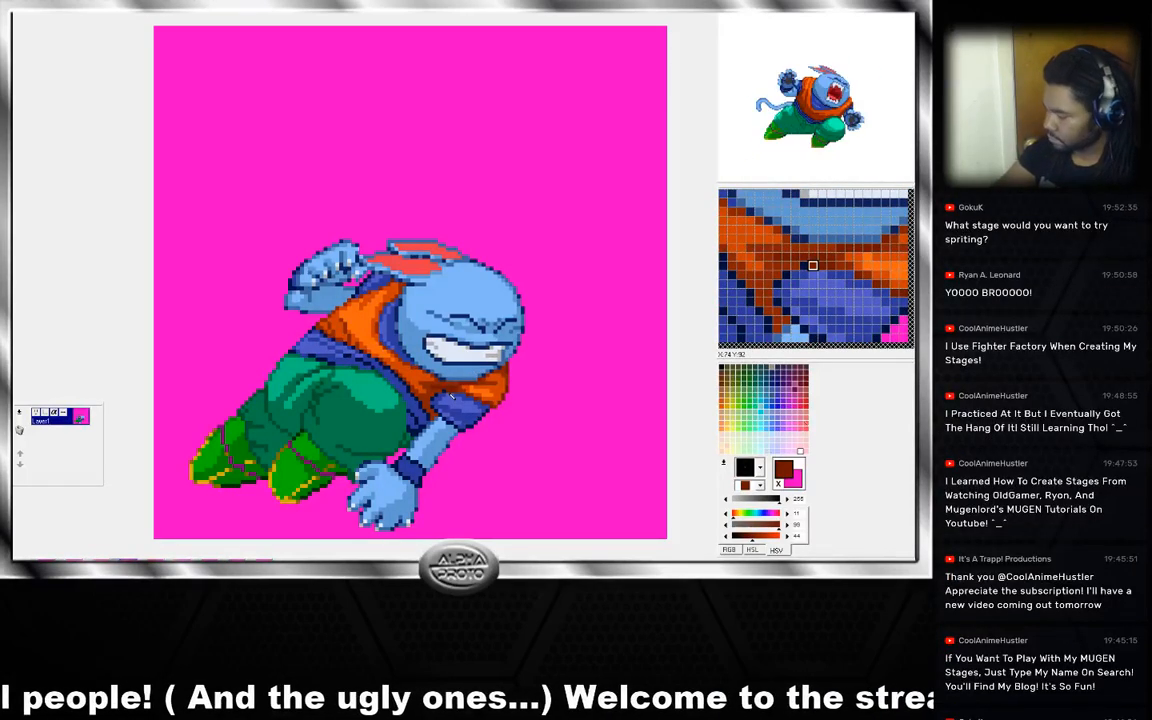
Duplicate the lunging frame with the back emblem to its right and retouch the rear wrist with sampled mid blue.
{"action": "key", "text": "Right"}
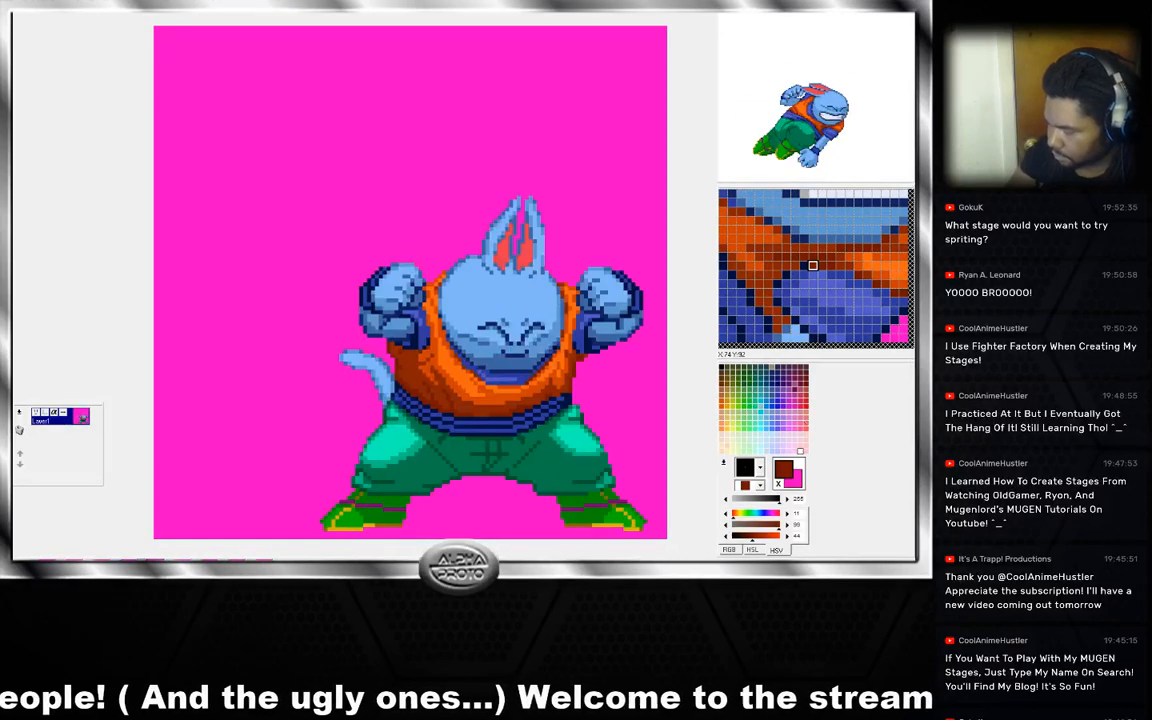
{"action": "key", "text": "Right"}
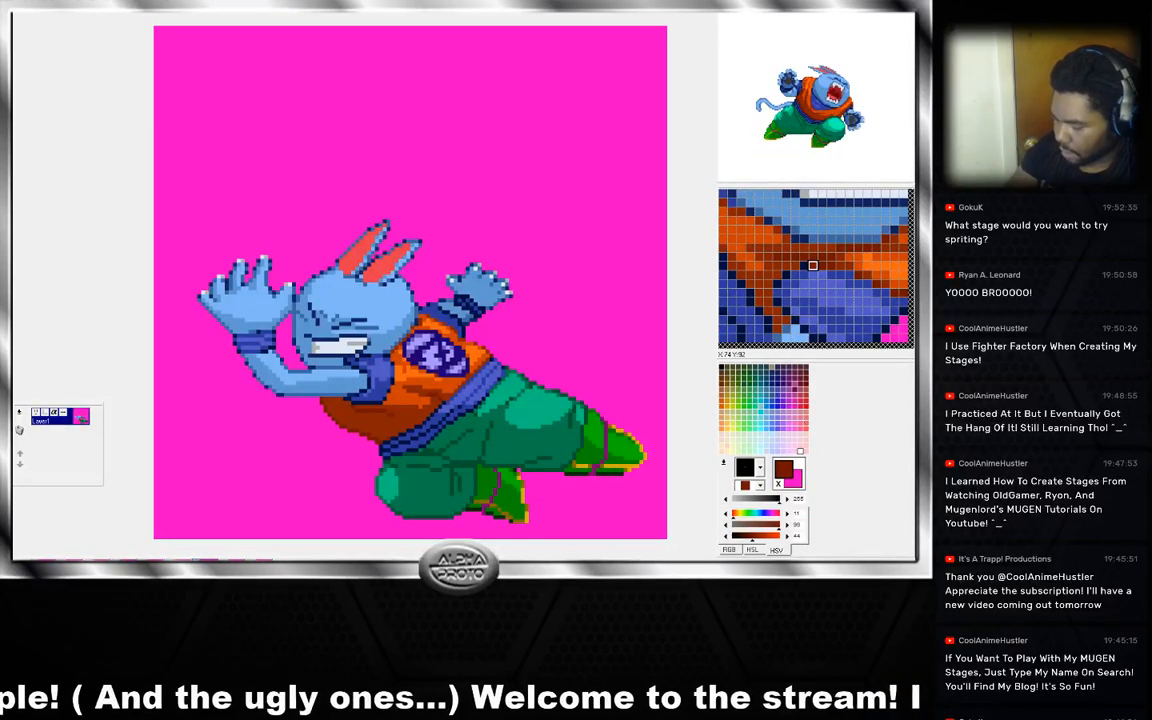
{"action": "right_click", "coordinate": [18, 428]}
{"action": "mouse_move", "coordinate": [50, 444]}
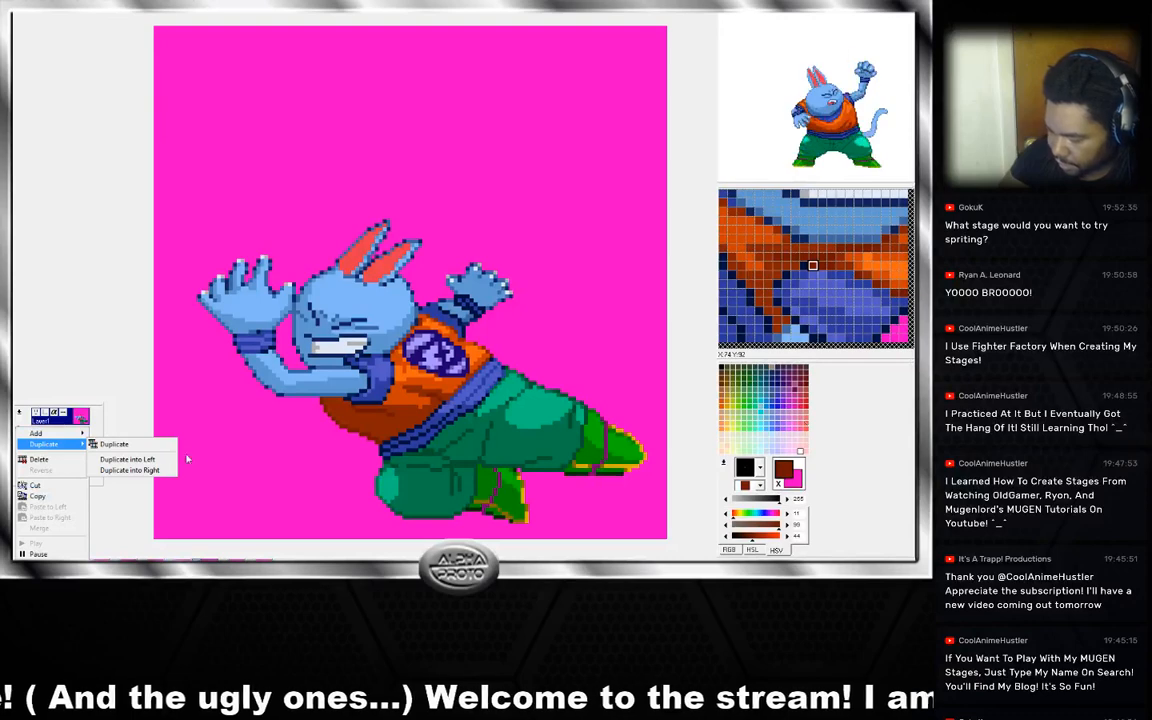
{"action": "left_click", "coordinate": [150, 470]}
{"action": "left_click", "coordinate": [488, 364]}
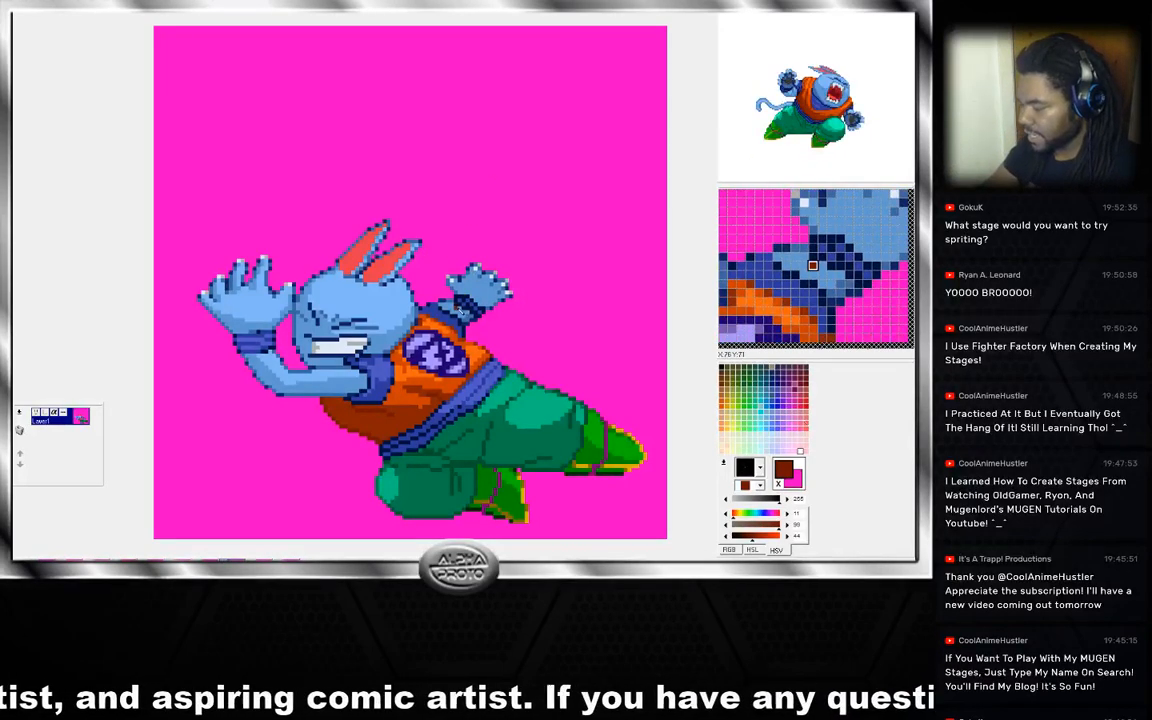
{"action": "right_click", "coordinate": [458, 310]}
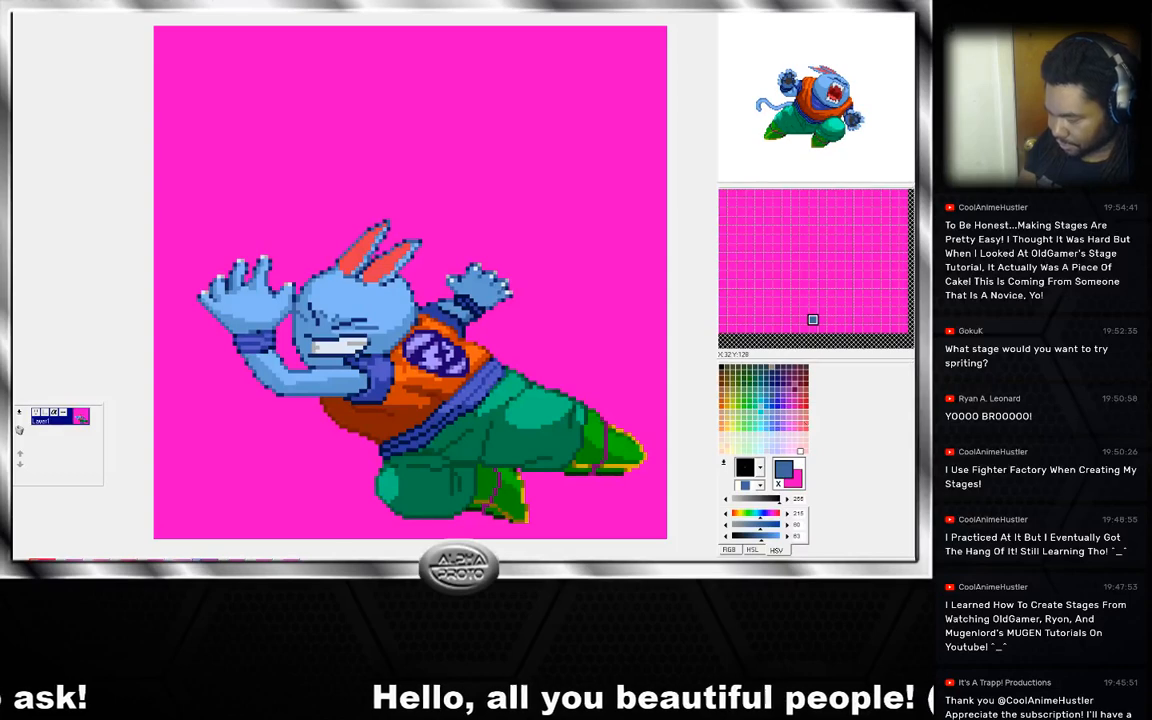
Delete the selected frame and duplicate the lunging frame again to its left.
{"action": "key", "text": "Delete"}
{"action": "left_click", "coordinate": [459, 321]}
{"action": "left_click", "coordinate": [252, 559]}
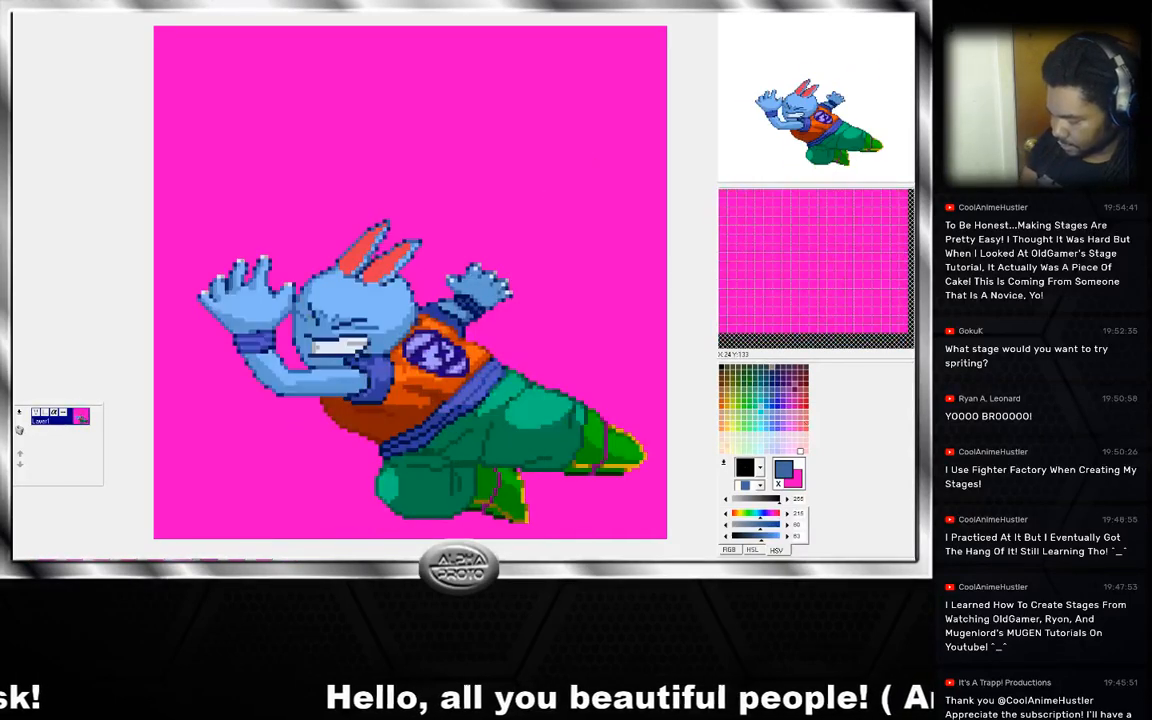
{"action": "right_click", "coordinate": [17, 428]}
{"action": "mouse_move", "coordinate": [50, 443]}
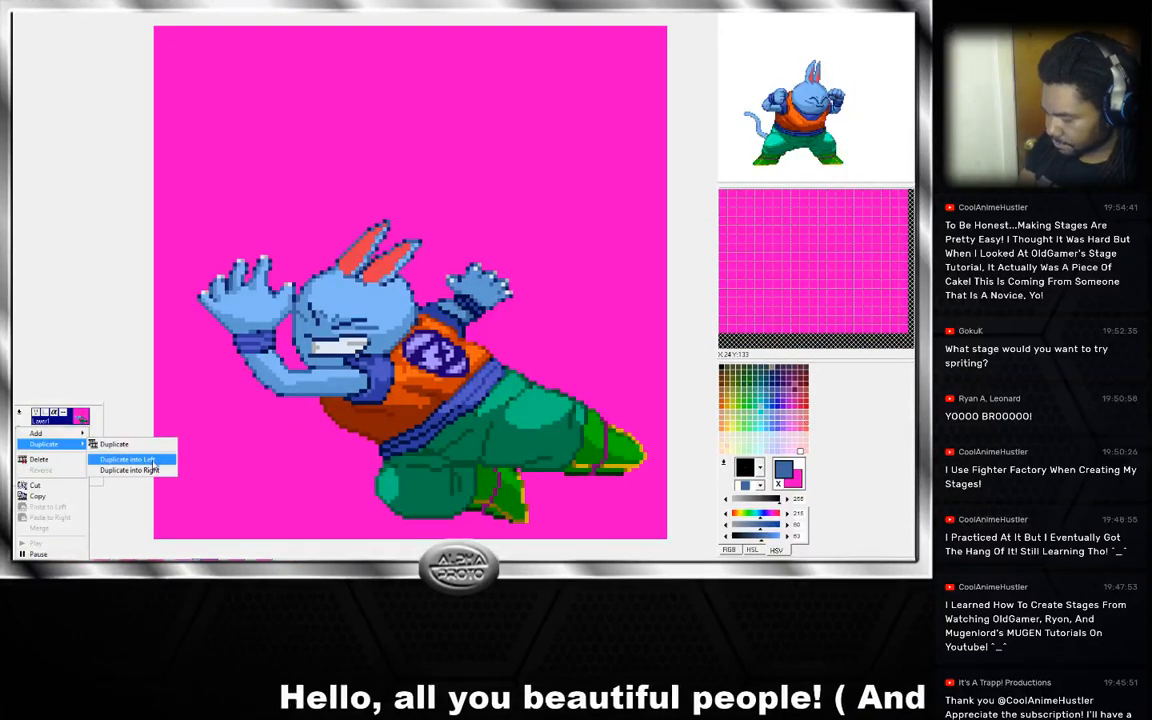
{"action": "left_click", "coordinate": [150, 460]}
{"action": "key", "text": "Return"}
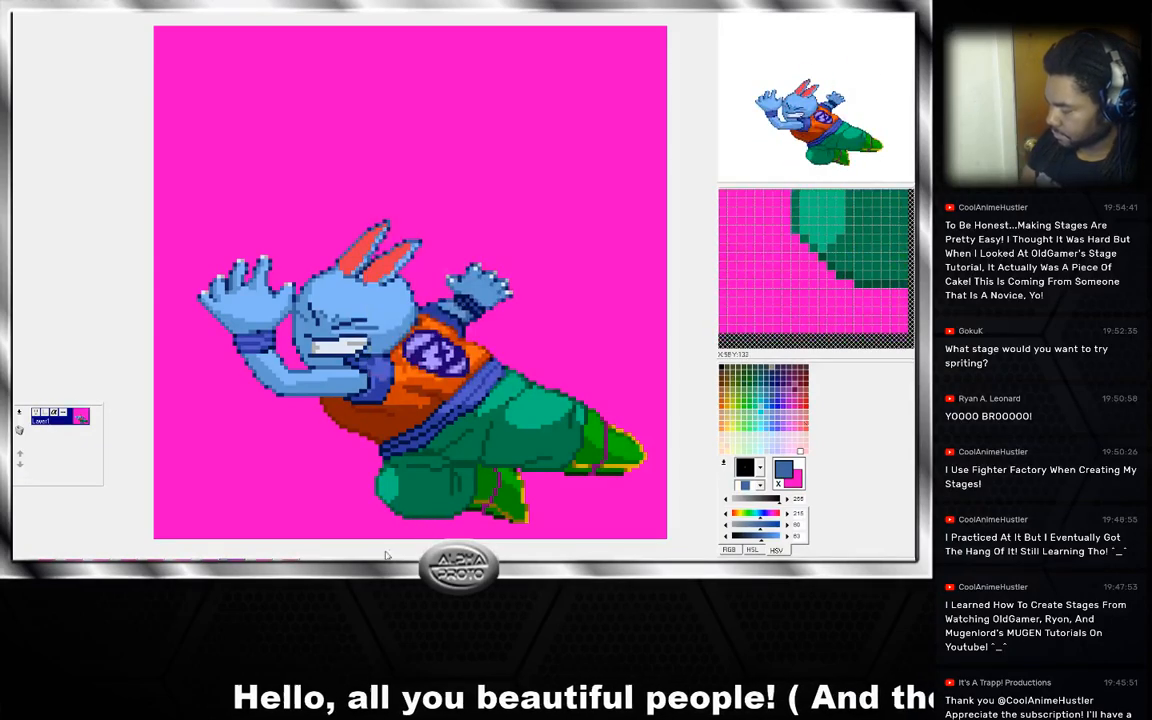
Set the delay of both lunging frames to 15 in 1/60-second units.
{"action": "double_click", "coordinate": [205, 562]}
{"action": "left_click_drag", "start_coordinate": [460, 305], "coordinate": [435, 303]}
{"action": "type", "text": "15"}
{"action": "key", "text": "Return"}
{"action": "double_click", "coordinate": [228, 561]}
{"action": "left_click_drag", "start_coordinate": [458, 303], "coordinate": [361, 345]}
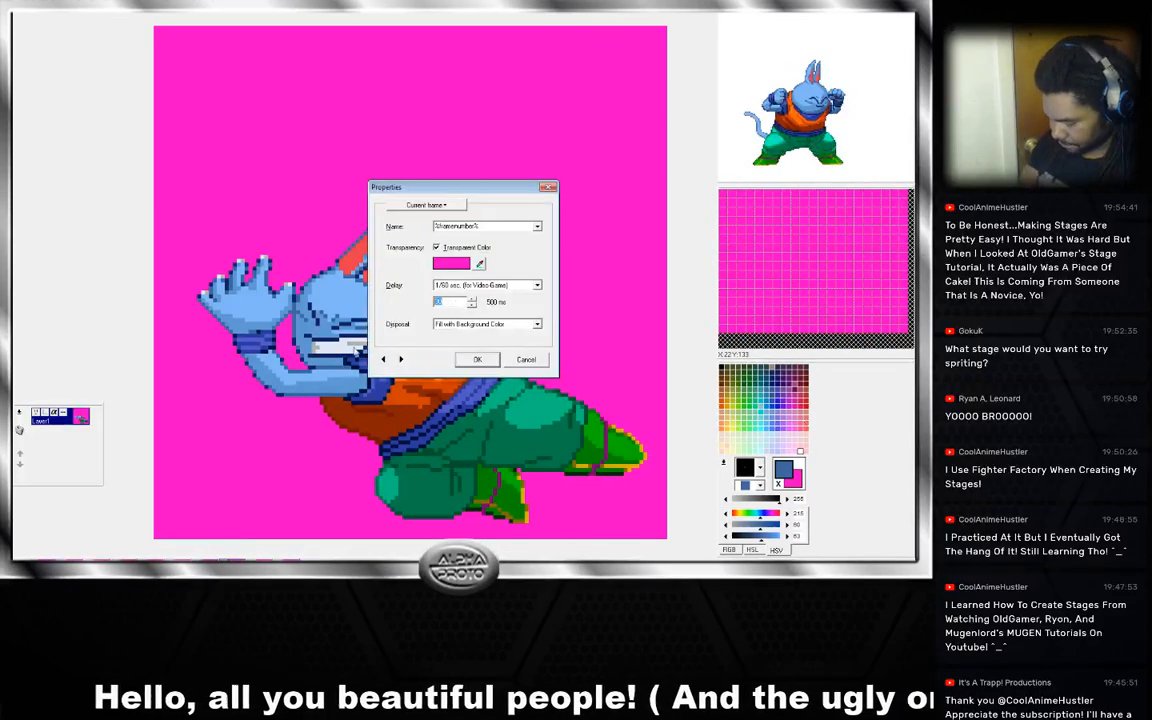
{"action": "type", "text": "15"}
{"action": "key", "text": "Return"}
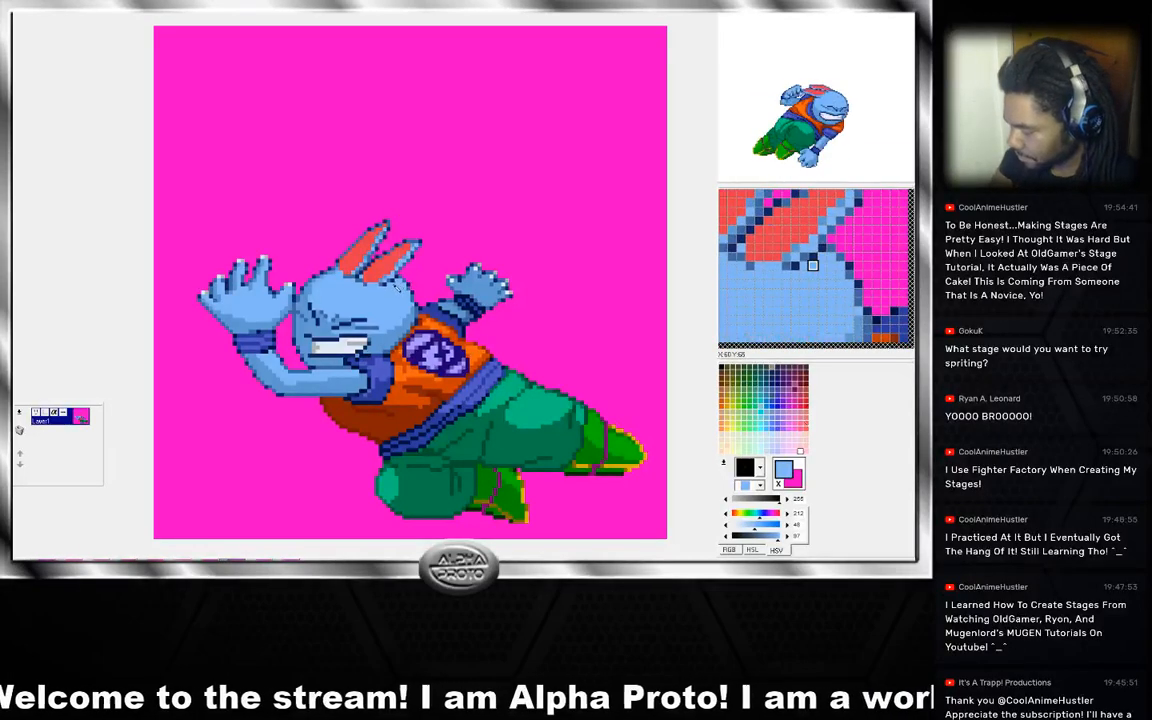
Select both ears of the lunging pose with a freehand outline and shift them slightly toward the back of the head.
{"action": "mouse_move", "coordinate": [430, 200]}
{"action": "left_mouse_down"}
{"action": "mouse_move", "coordinate": [333, 268]}
{"action": "mouse_move", "coordinate": [374, 286]}
{"action": "mouse_move", "coordinate": [400, 279]}
{"action": "left_mouse_up"}
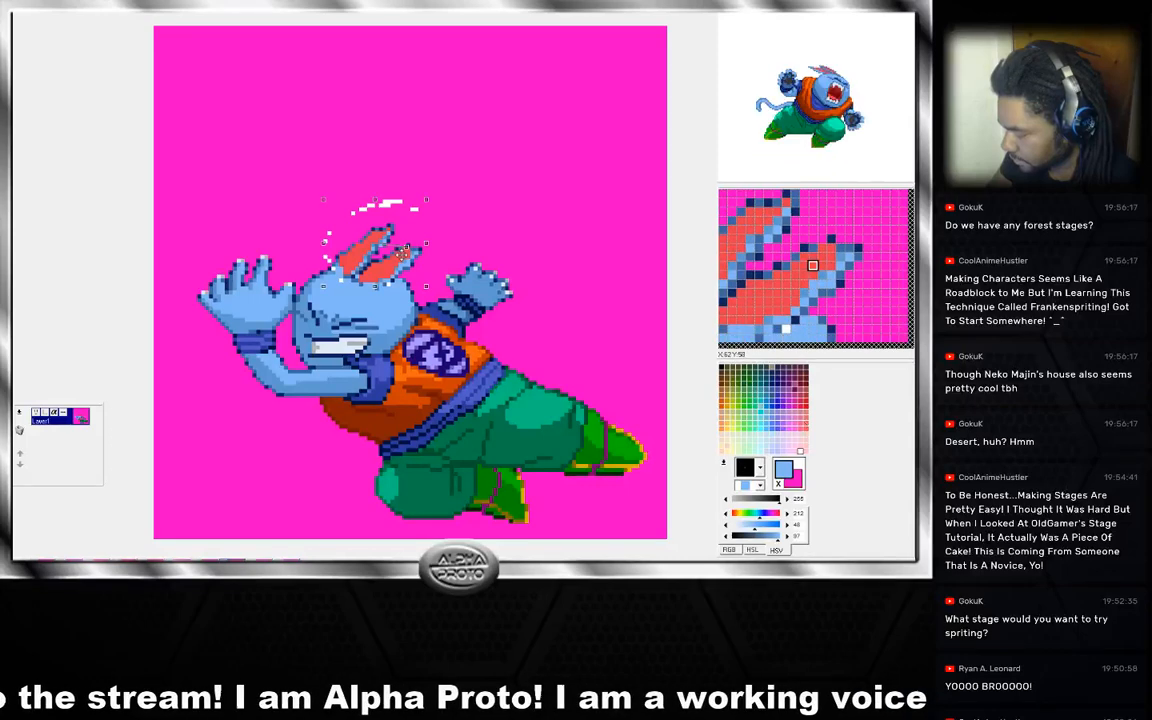
{"action": "left_click_drag", "start_coordinate": [401, 255], "coordinate": [401, 258]}
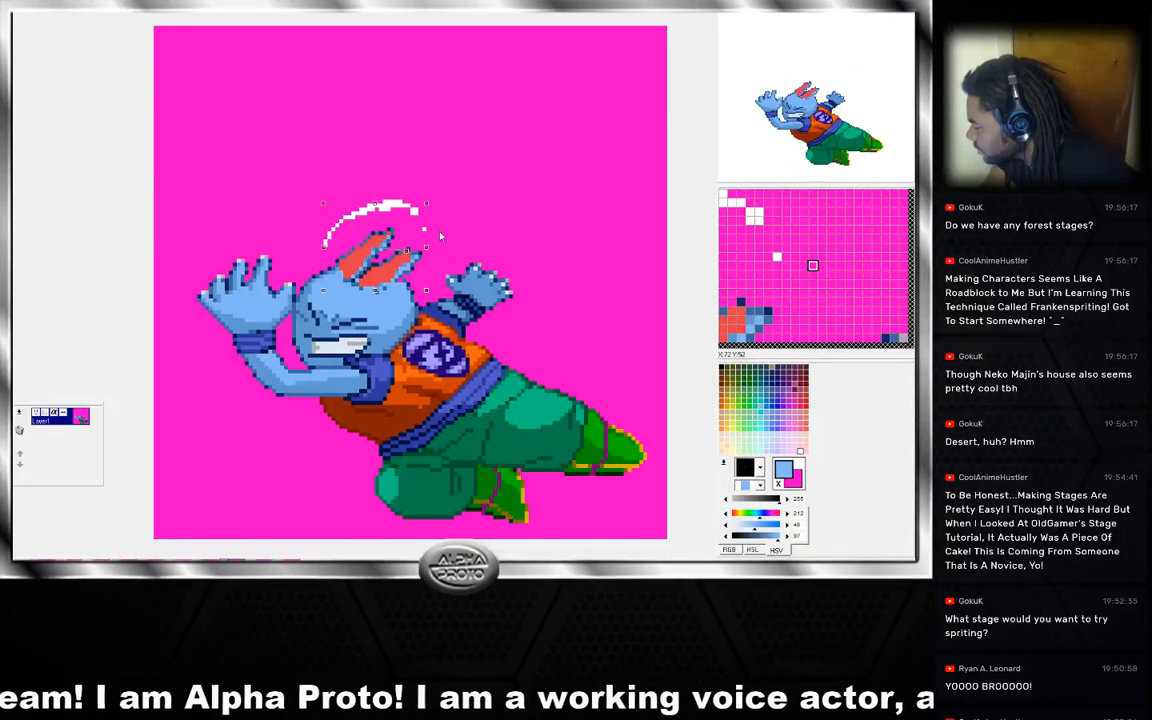
{"action": "left_click_drag", "start_coordinate": [398, 258], "coordinate": [402, 255]}
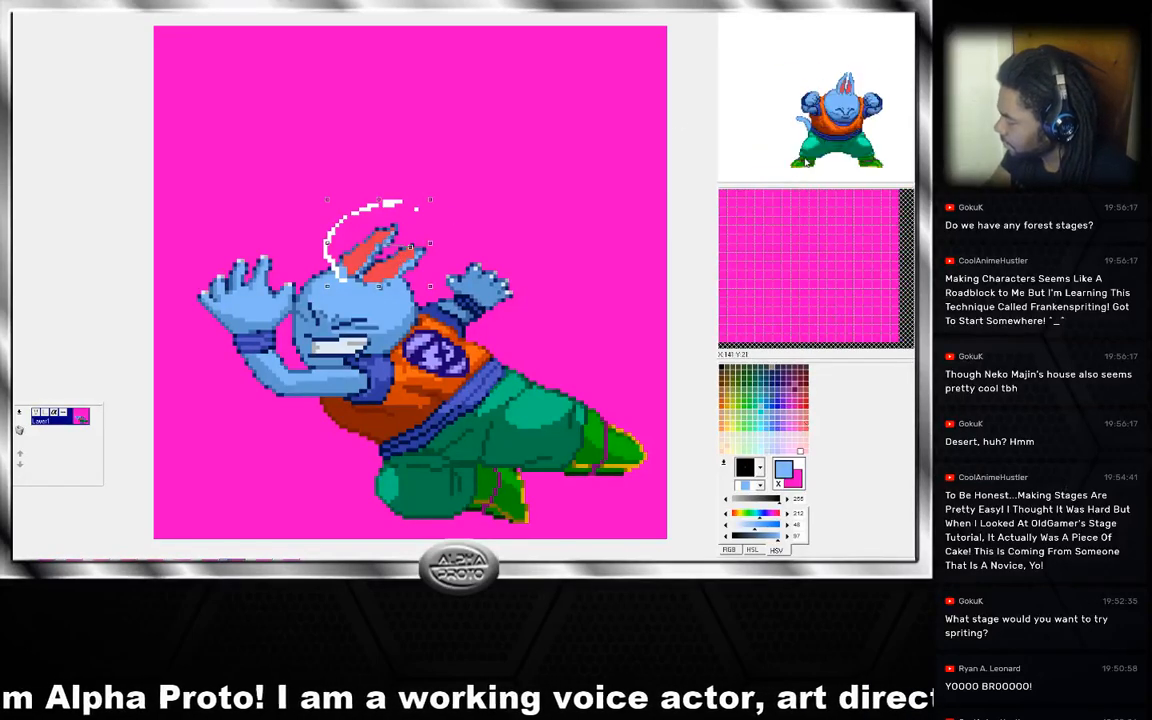
{"action": "key", "text": "Escape"}
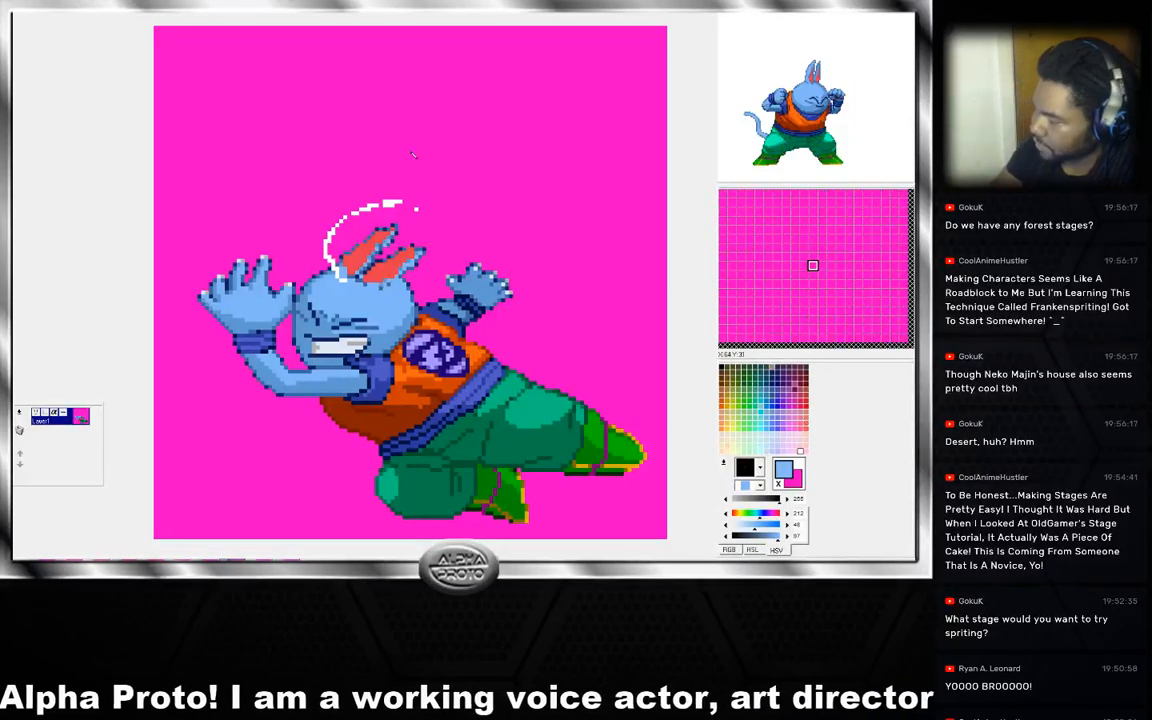
Erase the stray white arc around the ears with background pink and repair the ear base and edges with sampled colours.
{"action": "right_click", "coordinate": [424, 210]}
{"action": "mouse_move", "coordinate": [402, 203]}
{"action": "left_mouse_down"}
{"action": "mouse_move", "coordinate": [331, 232]}
{"action": "mouse_move", "coordinate": [360, 210]}
{"action": "mouse_move", "coordinate": [351, 214]}
{"action": "mouse_move", "coordinate": [325, 241]}
{"action": "left_mouse_up"}
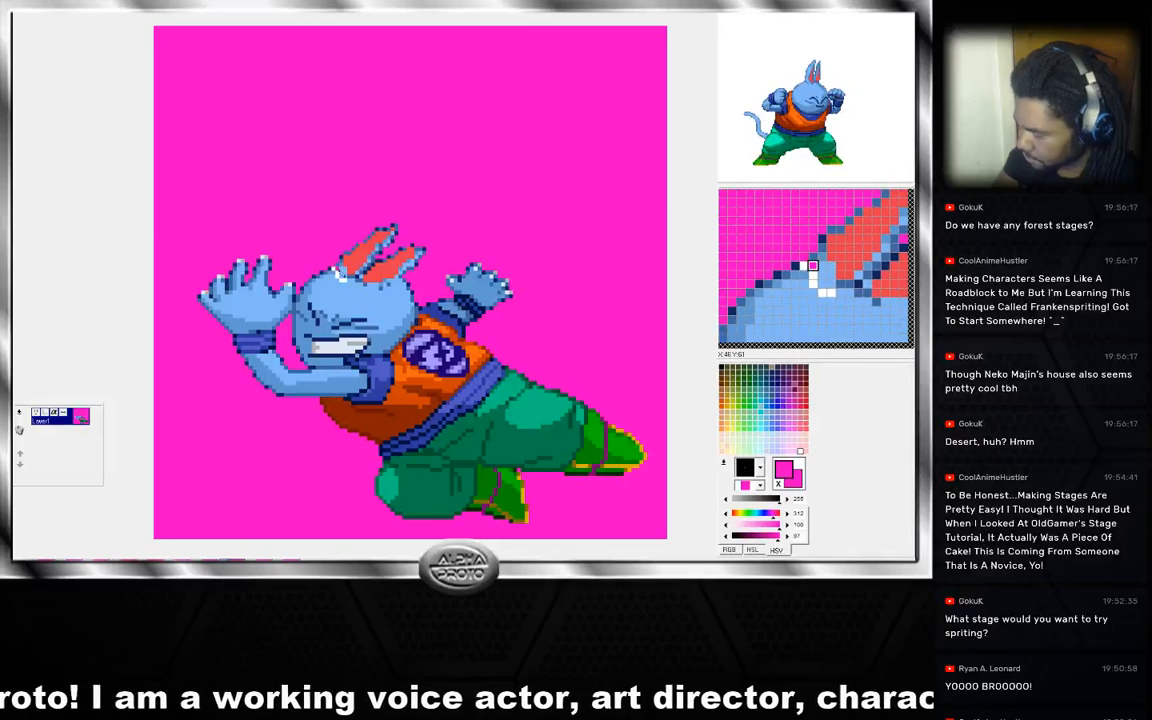
{"action": "right_click", "coordinate": [355, 258]}
{"action": "right_click", "coordinate": [365, 285]}
{"action": "right_click", "coordinate": [375, 248]}
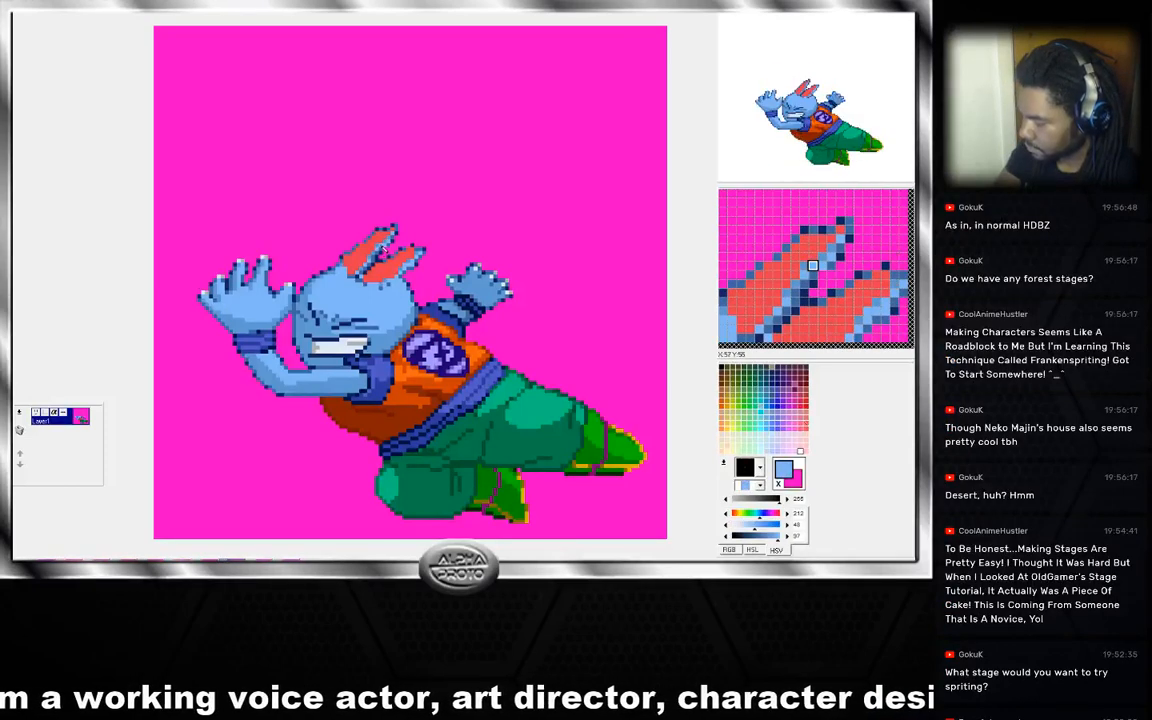
Clean up the upper ear's inner rim, tip and front base edge with sampled light blue, slate blue, red and background pink.
{"action": "right_click", "coordinate": [369, 254]}
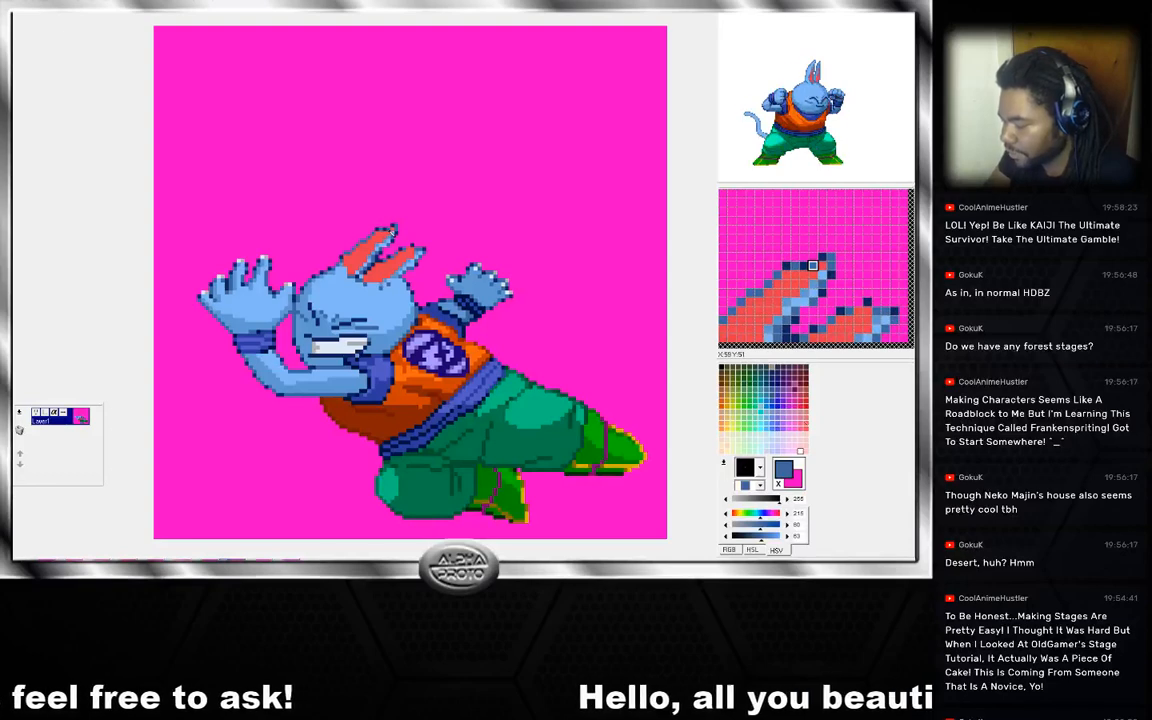
{"action": "right_click", "coordinate": [395, 229]}
{"action": "right_click", "coordinate": [393, 231]}
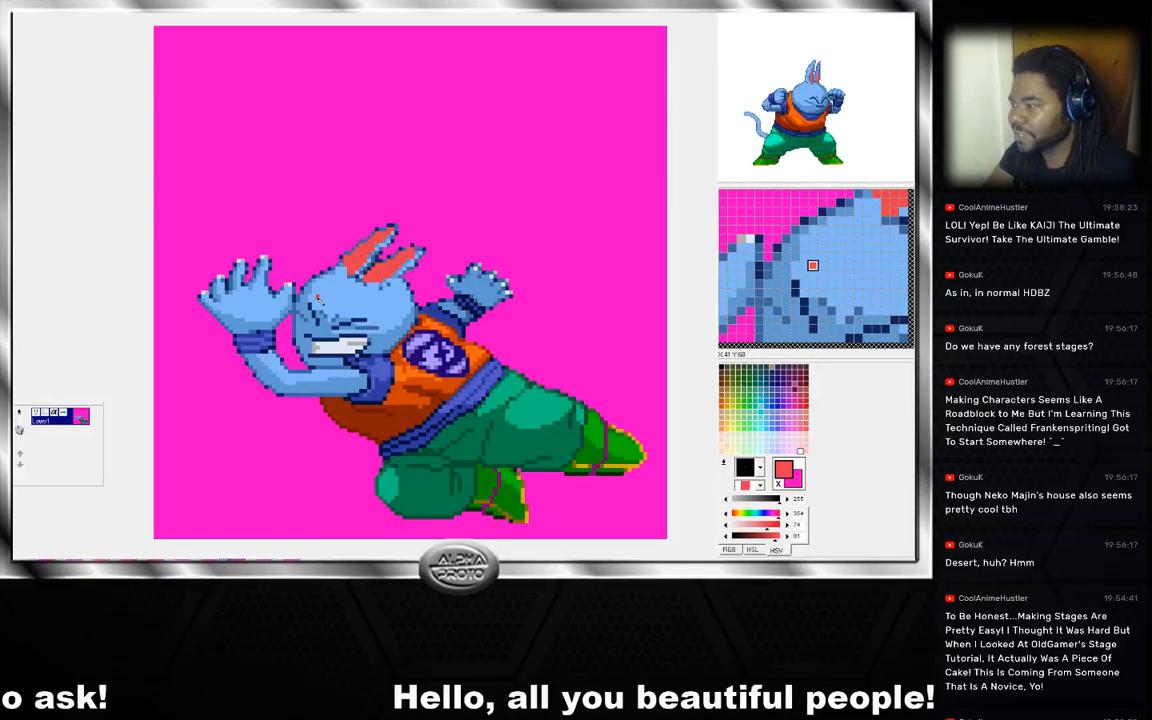
{"action": "right_click", "coordinate": [350, 257]}
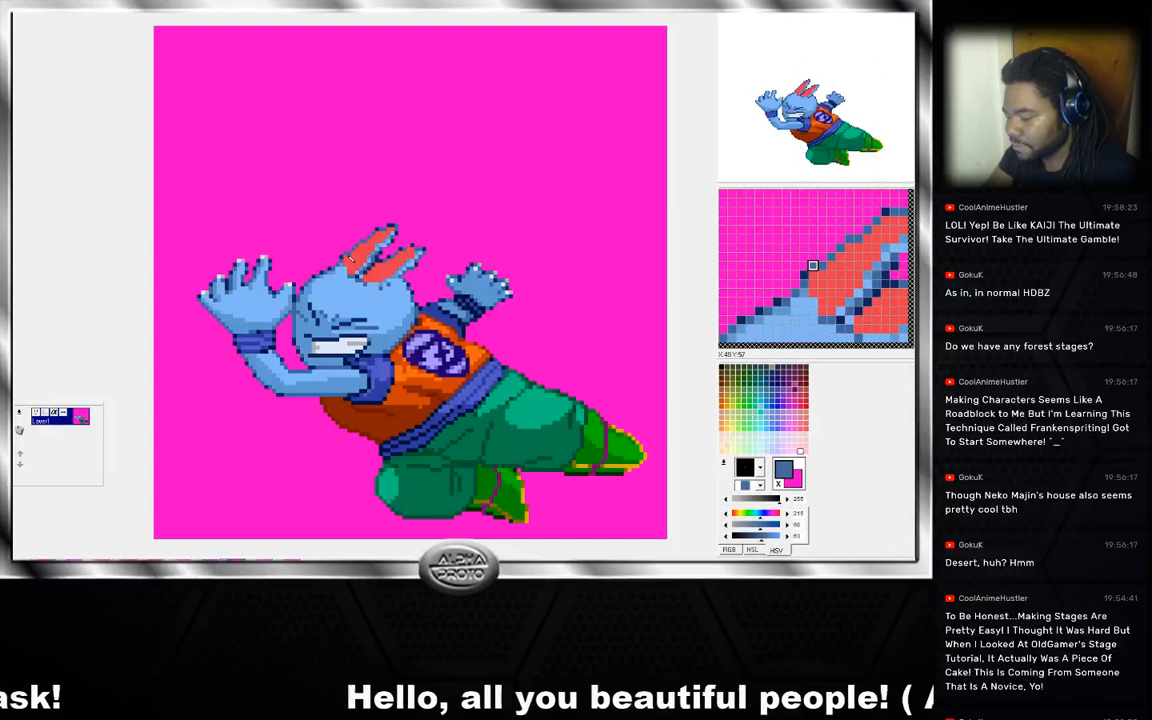
{"action": "right_click", "coordinate": [346, 261]}
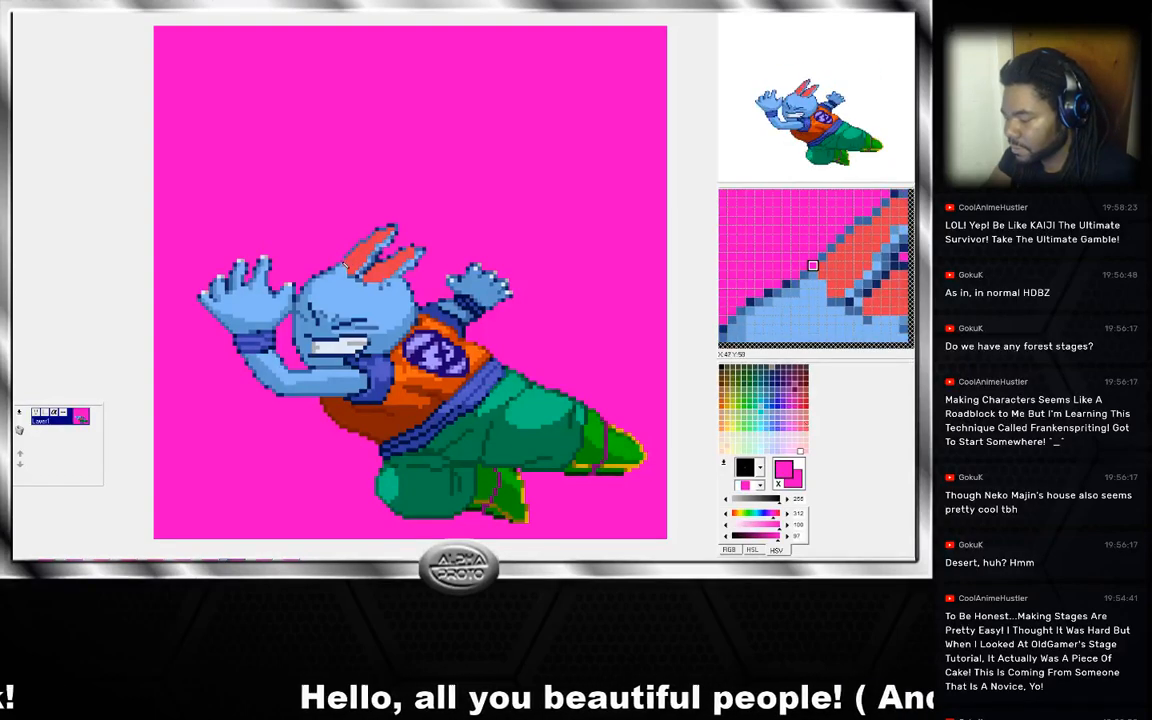
Refine the upper ear's front outline and pointed tip with navy and slate-blue pixels, trimming the edge with background pink.
{"action": "right_click", "coordinate": [364, 243]}
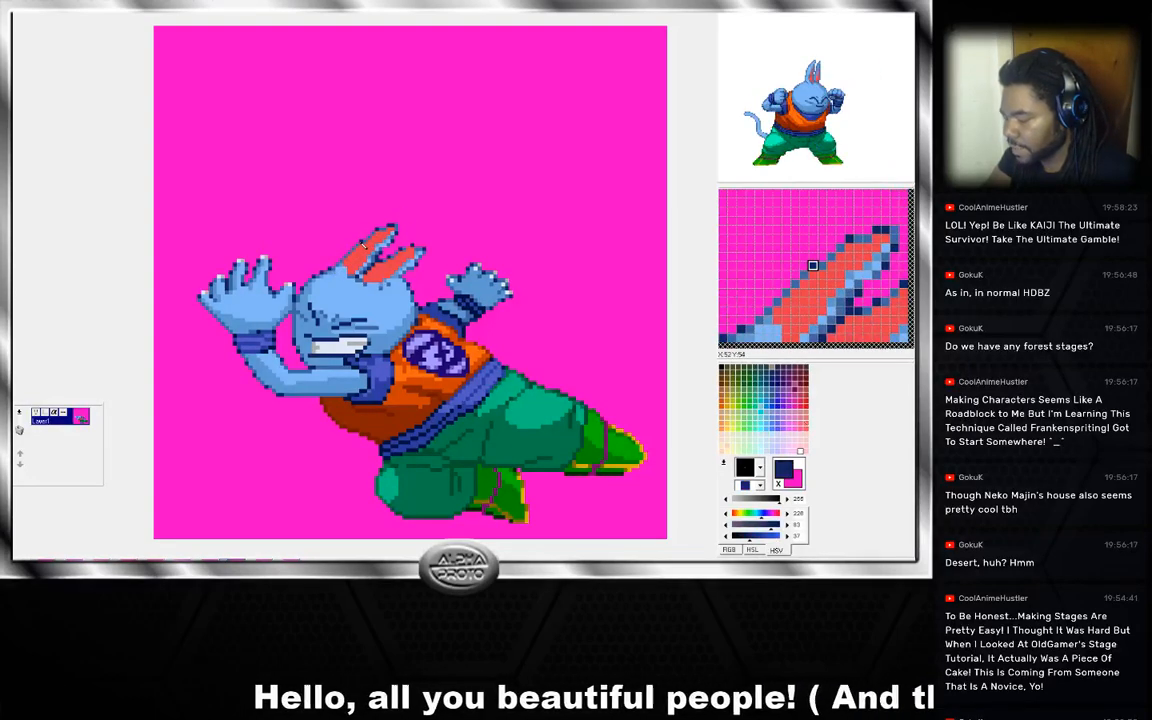
{"action": "right_click", "coordinate": [378, 231]}
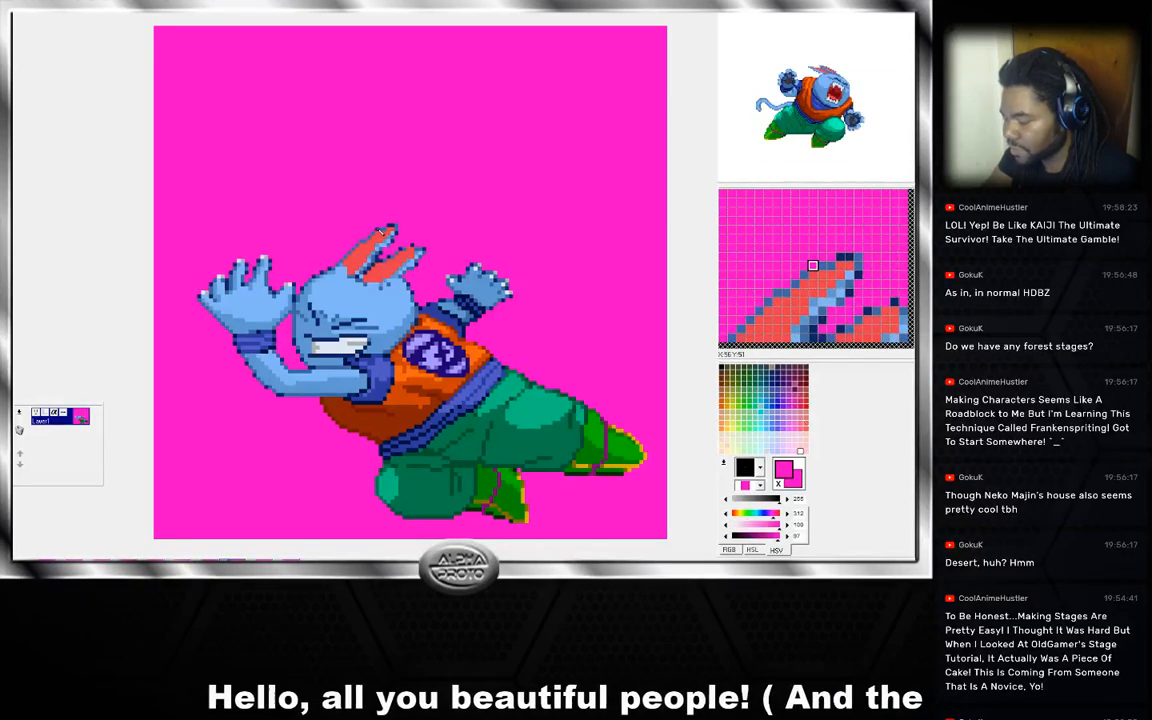
{"action": "right_click", "coordinate": [397, 233]}
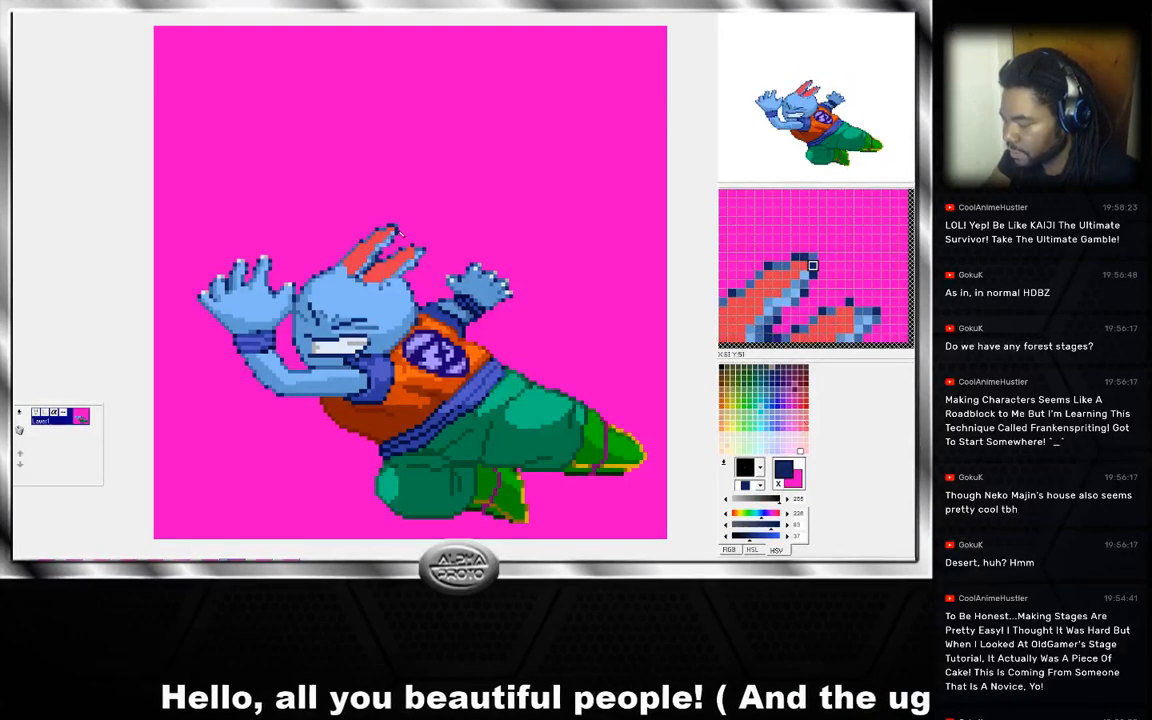
{"action": "right_click", "coordinate": [396, 231]}
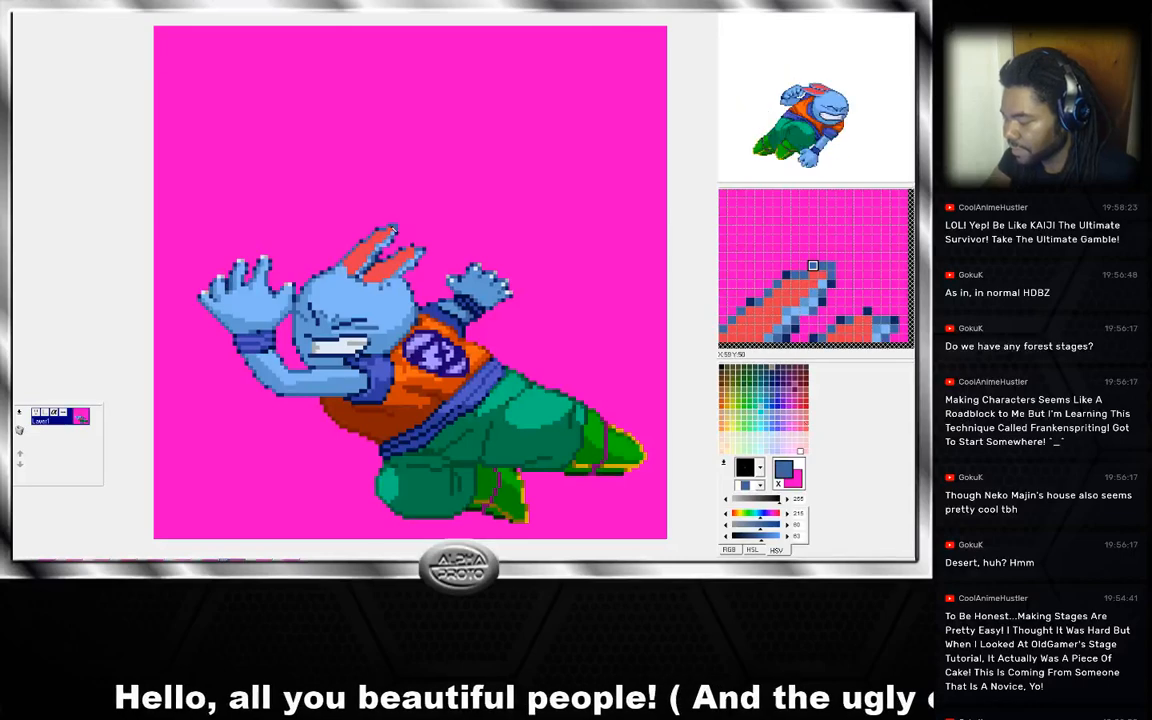
{"action": "right_click", "coordinate": [398, 230]}
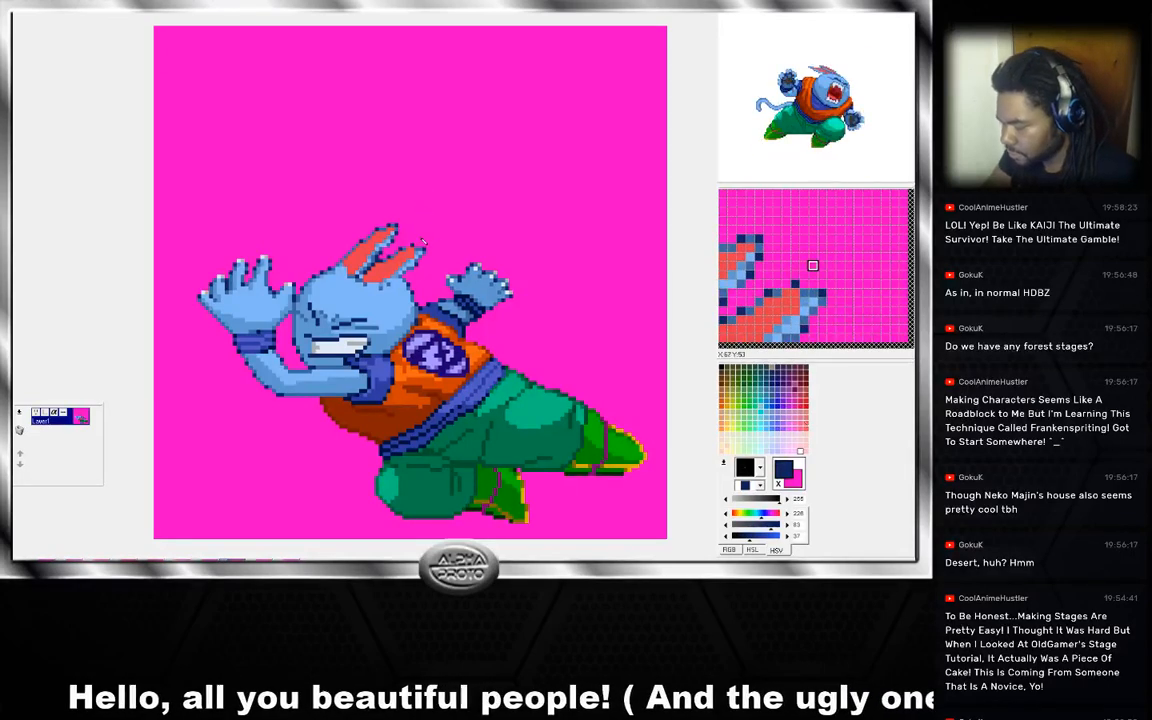
Redraw the lower ear's upper outline and tip with navy and slate blue, touching up the red inner area and pink gap.
{"action": "right_click", "coordinate": [417, 252]}
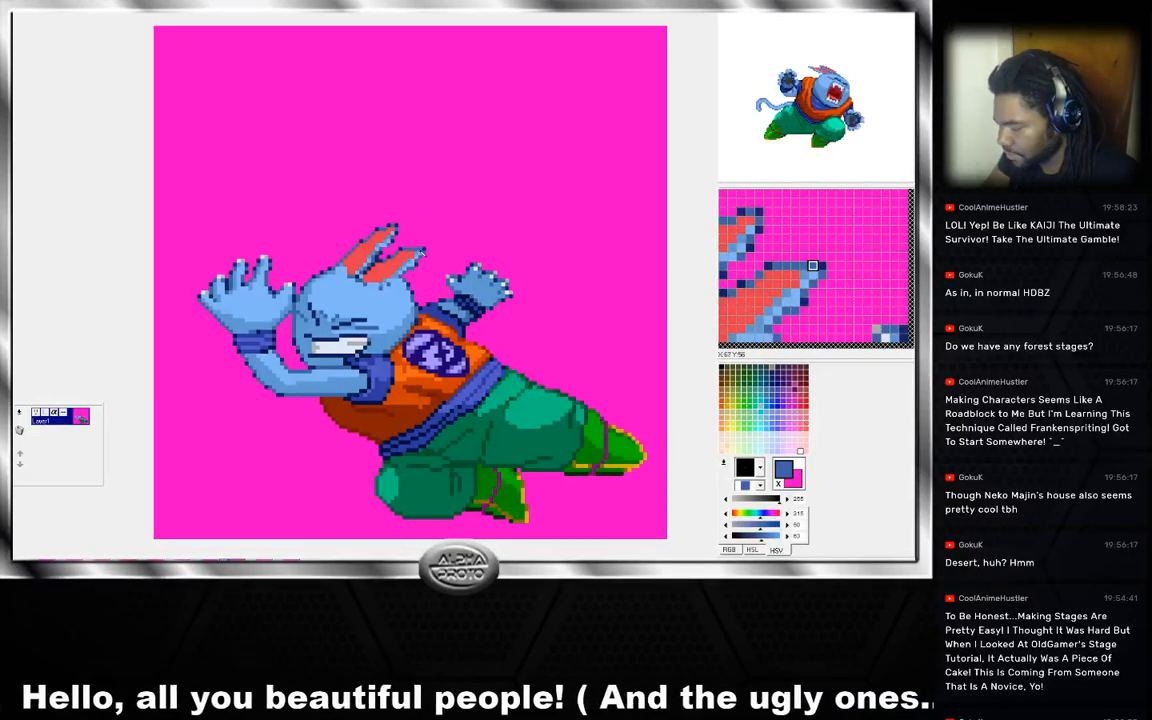
{"action": "right_click", "coordinate": [418, 253]}
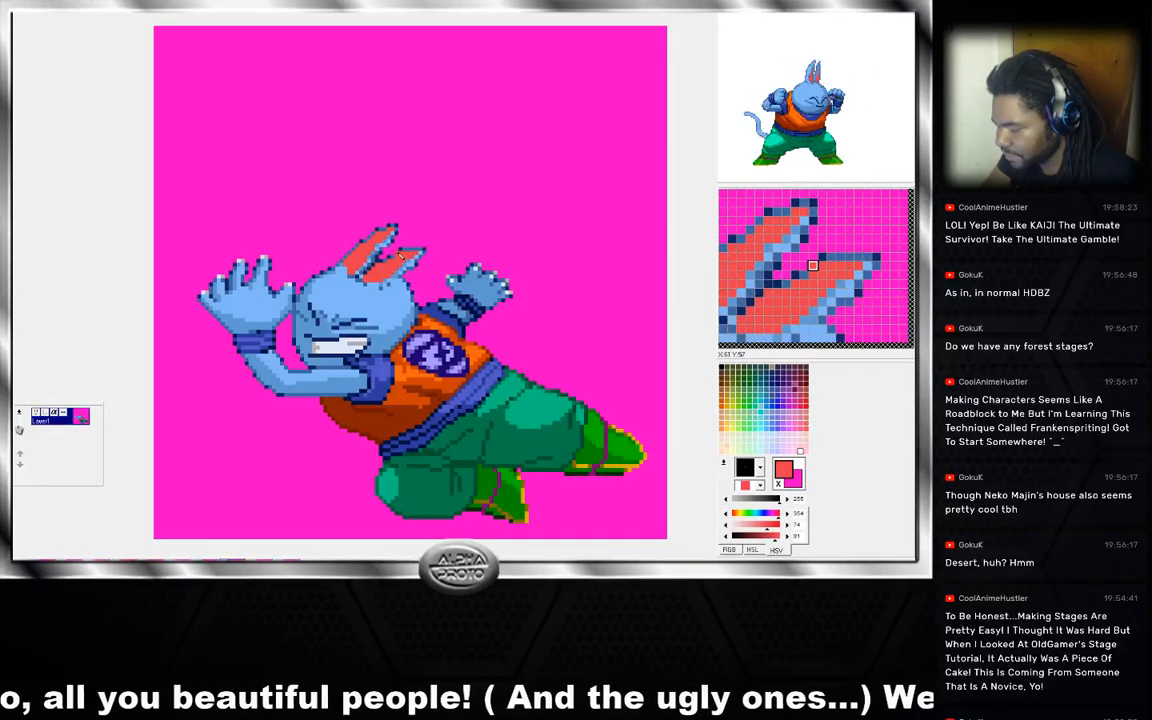
{"action": "right_click", "coordinate": [409, 251]}
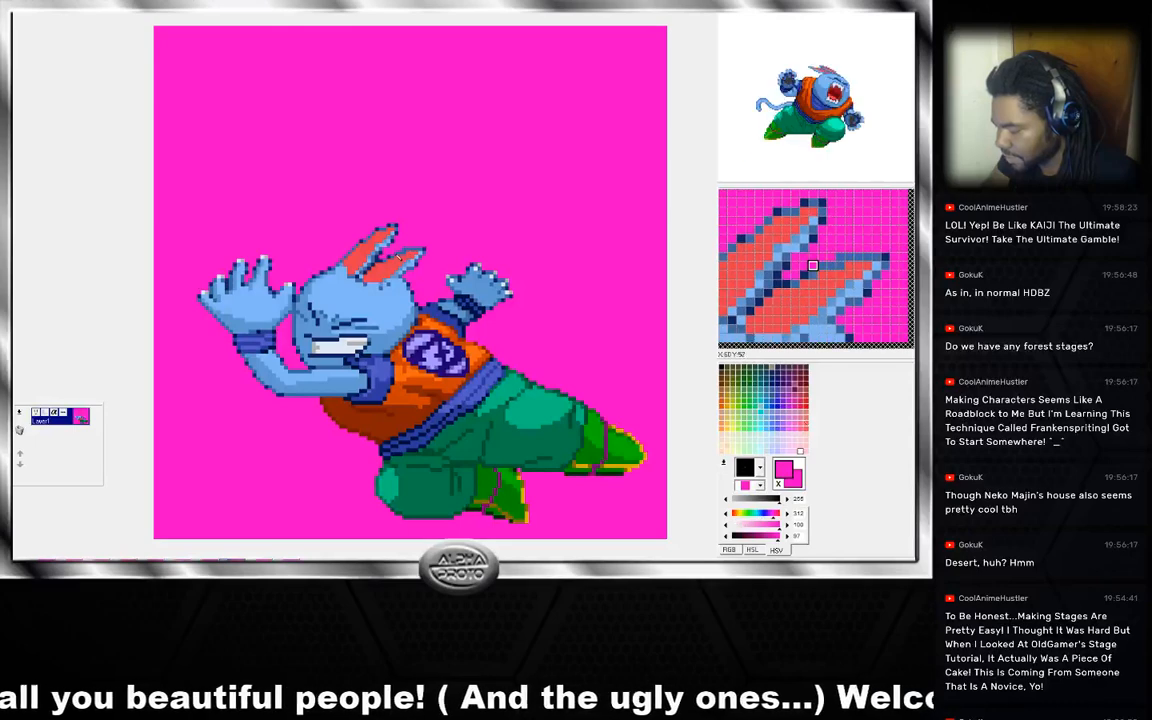
{"action": "right_click", "coordinate": [412, 254]}
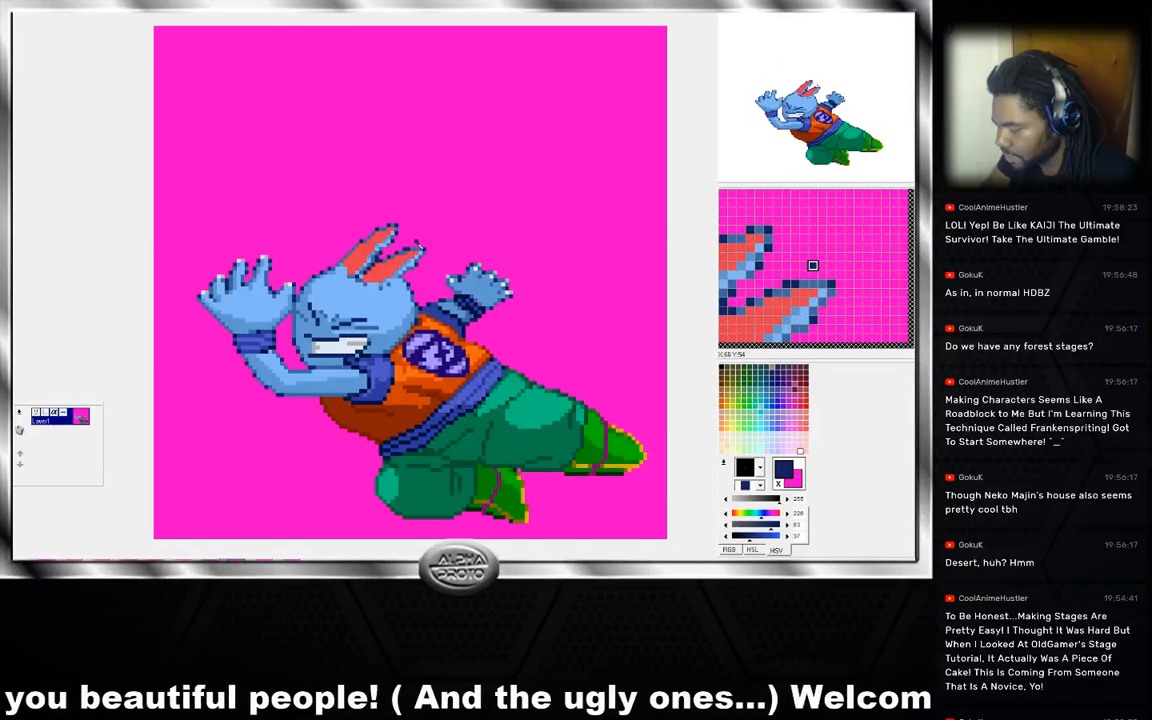
{"action": "right_click", "coordinate": [420, 258]}
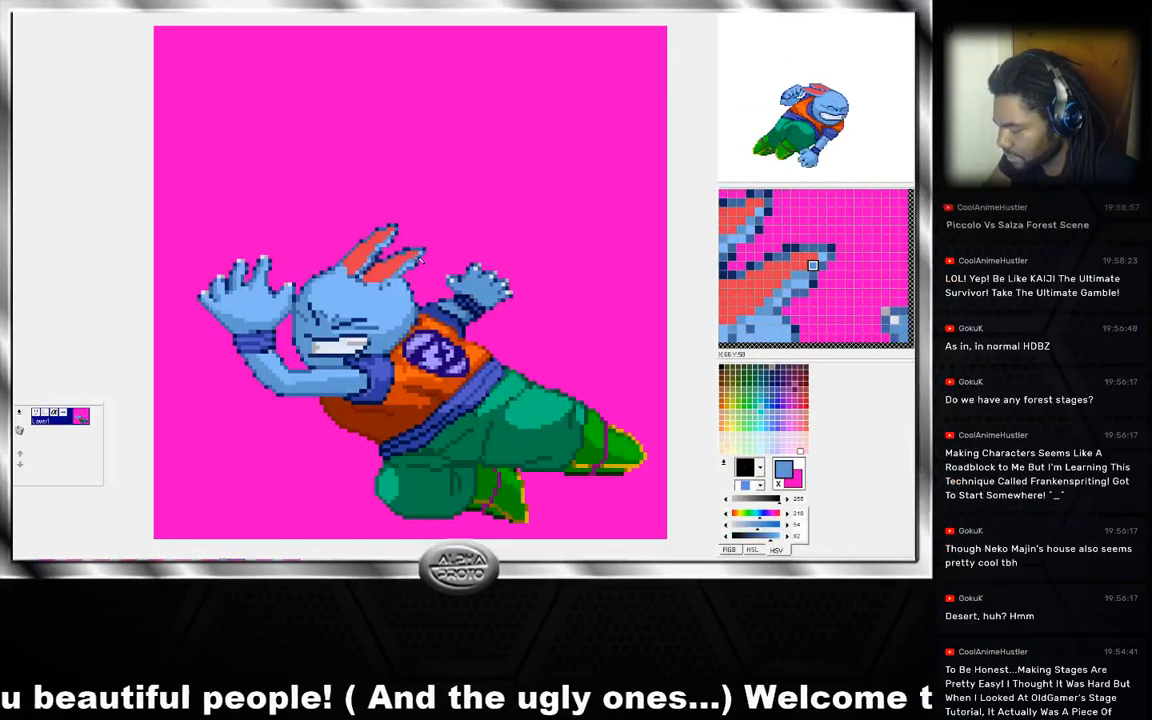
Smooth the back edge of the lower ear with light and slate blue, clearing excess pixels with background pink.
{"action": "right_click", "coordinate": [419, 270]}
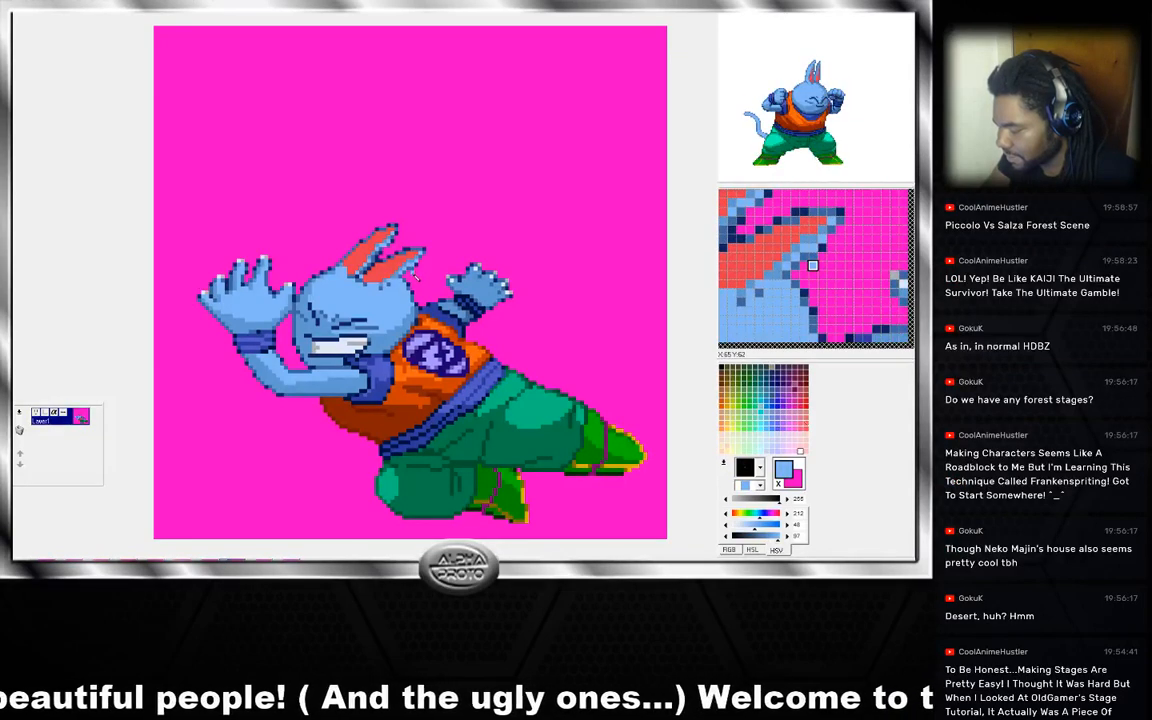
{"action": "right_click", "coordinate": [412, 265]}
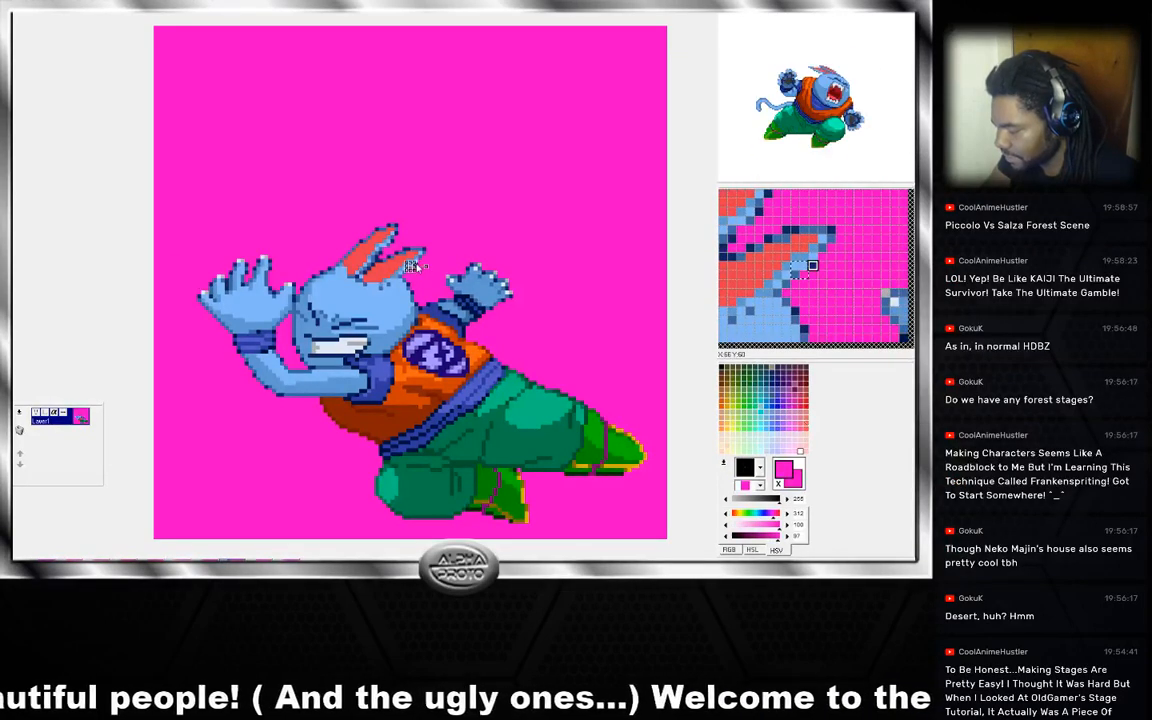
{"action": "right_click", "coordinate": [420, 267]}
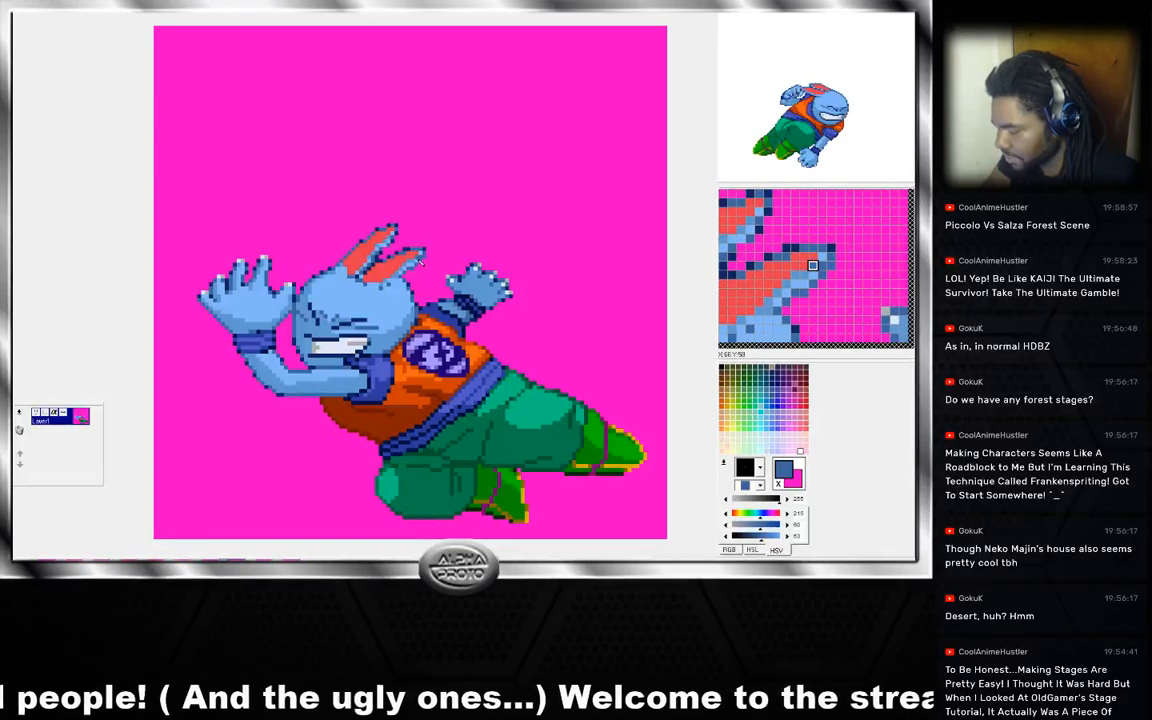
{"action": "right_click", "coordinate": [427, 257]}
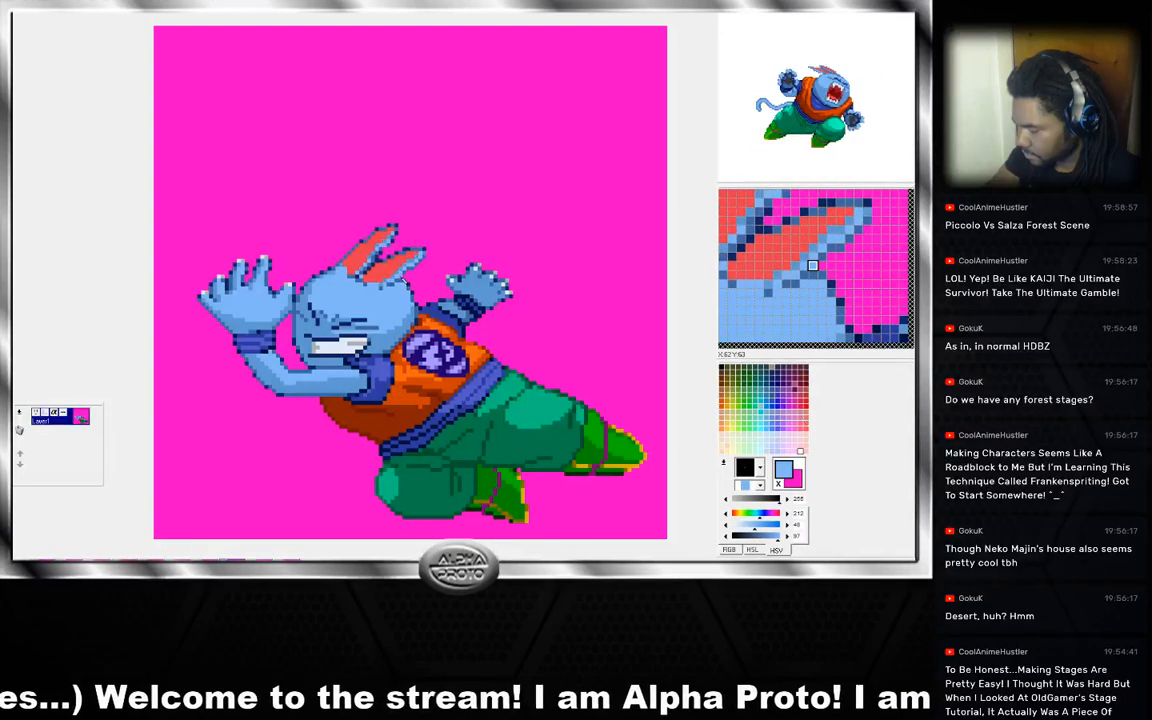
Shade the crease where the lower ear meets the head with navy and medium-blue pixels.
{"action": "right_click", "coordinate": [402, 282]}
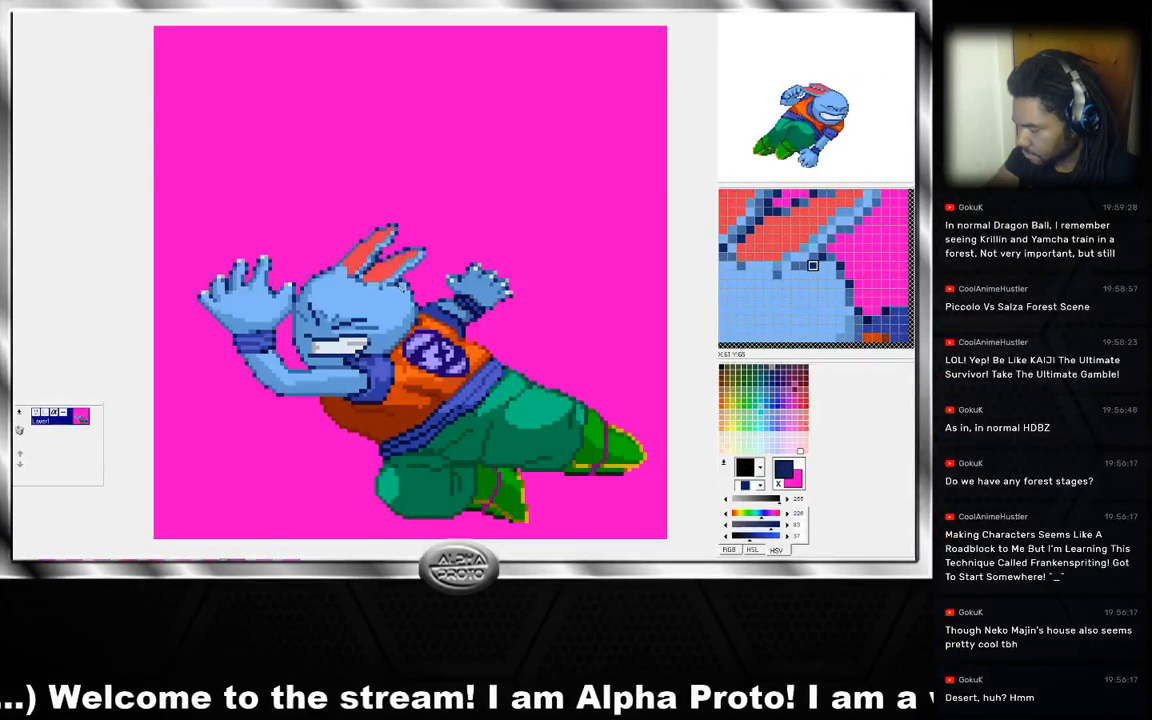
{"action": "right_click", "coordinate": [389, 282]}
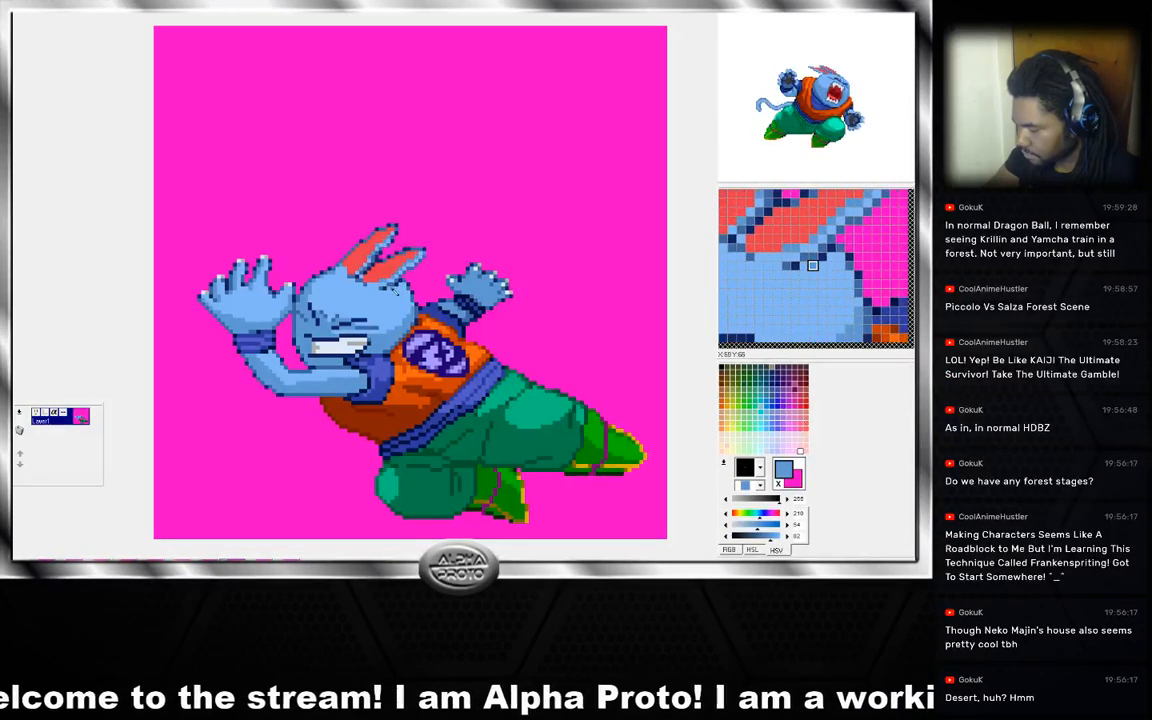
{"action": "right_click", "coordinate": [400, 293]}
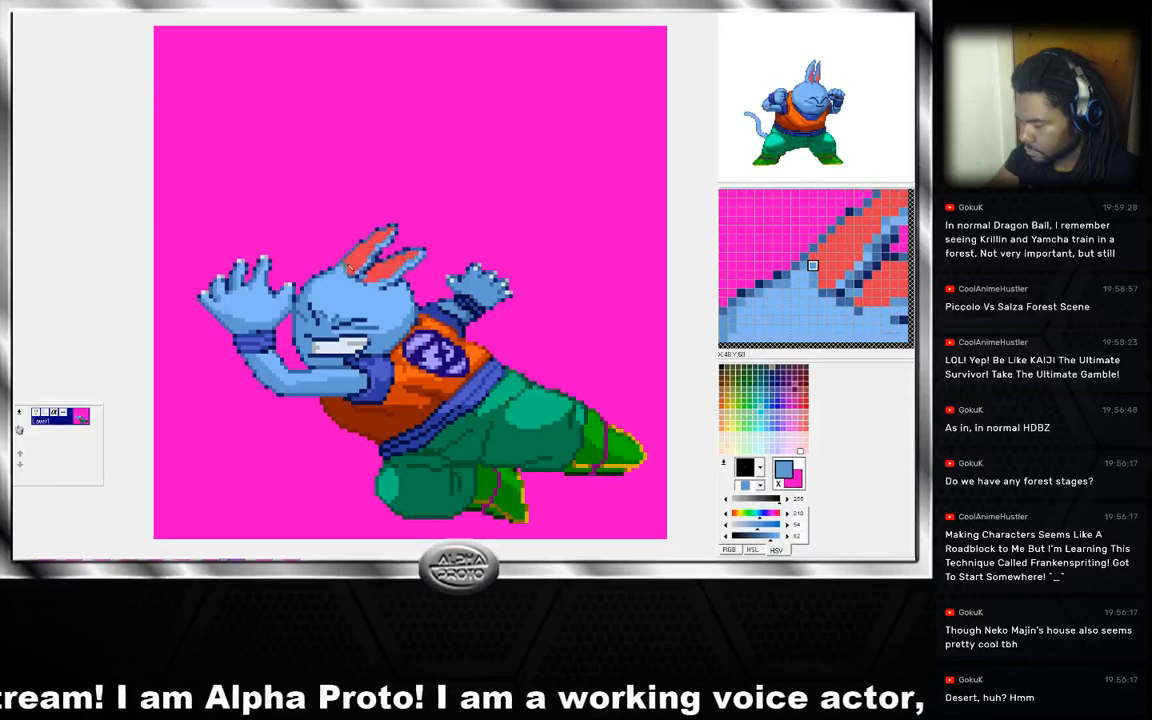
Blend the base of the upper ear into the head with medium-blue pixels and sampled inner-ear red.
{"action": "right_click", "coordinate": [355, 274]}
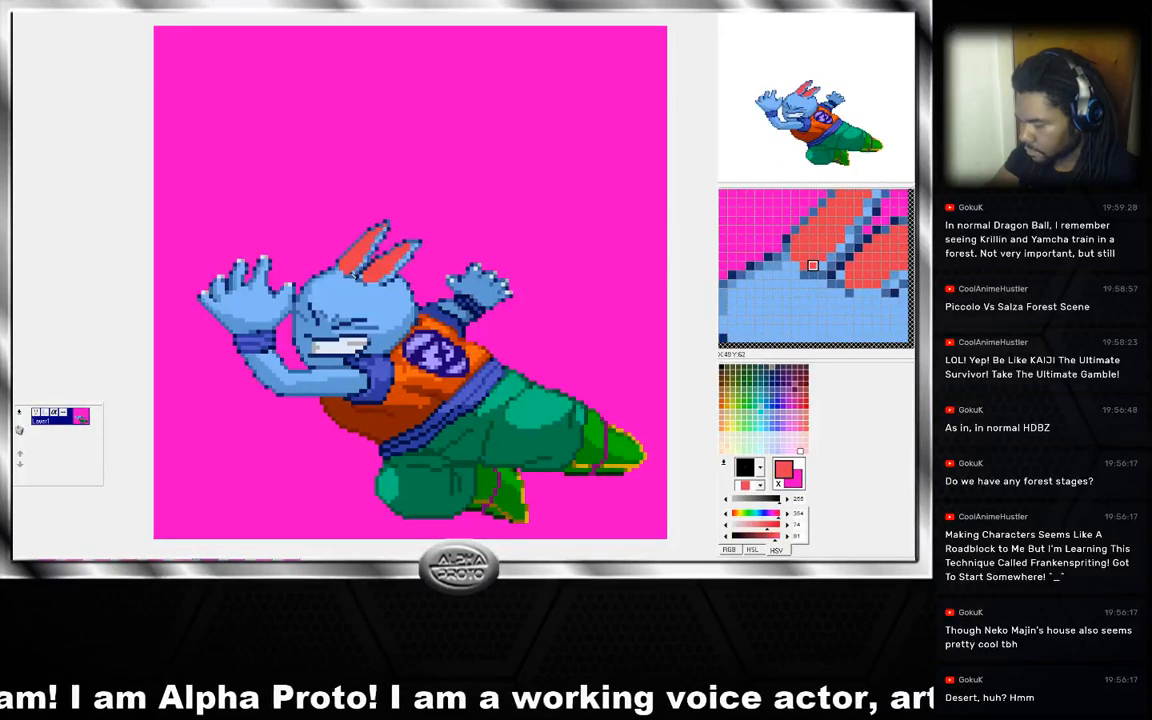
{"action": "right_click", "coordinate": [358, 268]}
{"action": "mouse_move", "coordinate": [358, 268]}
{"action": "left_mouse_down"}
{"action": "mouse_move", "coordinate": [362, 258]}
{"action": "mouse_move", "coordinate": [348, 278]}
{"action": "left_mouse_up"}
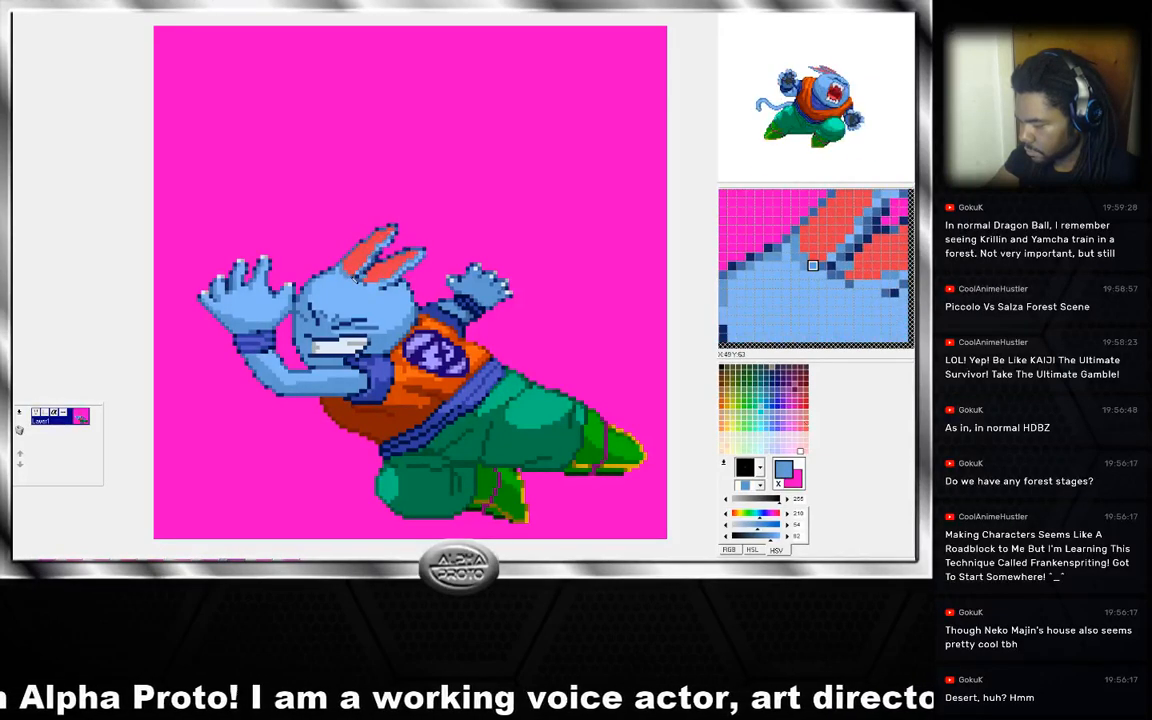
{"action": "right_click", "coordinate": [357, 274]}
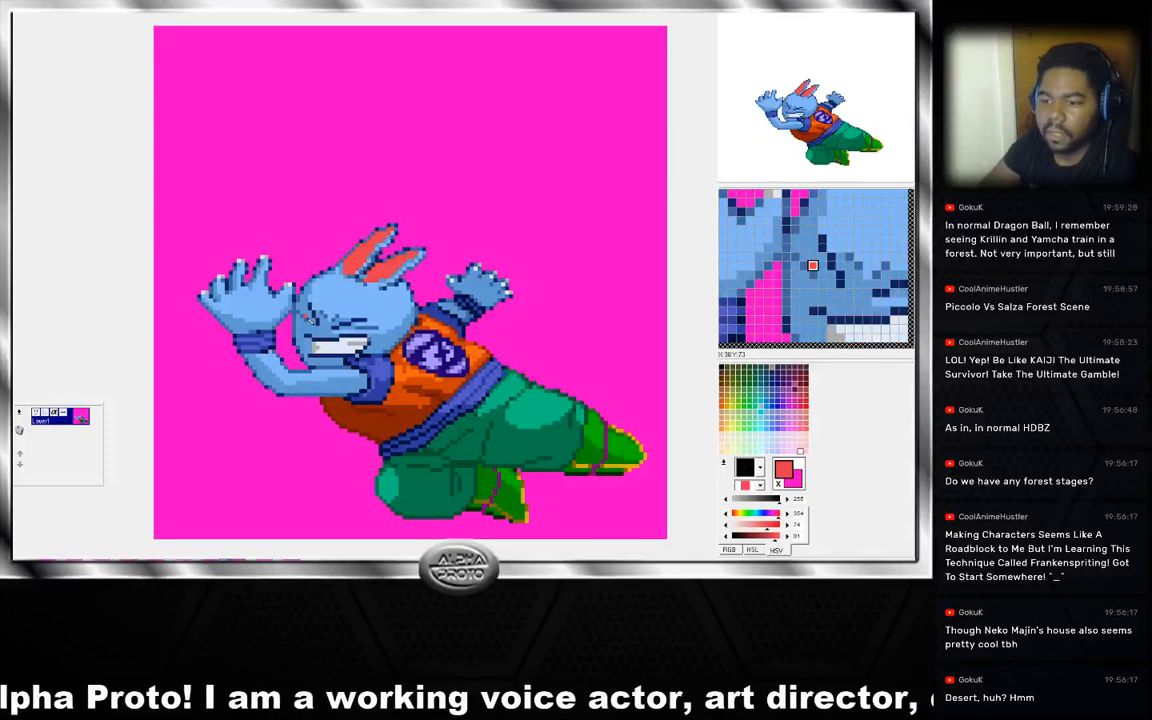
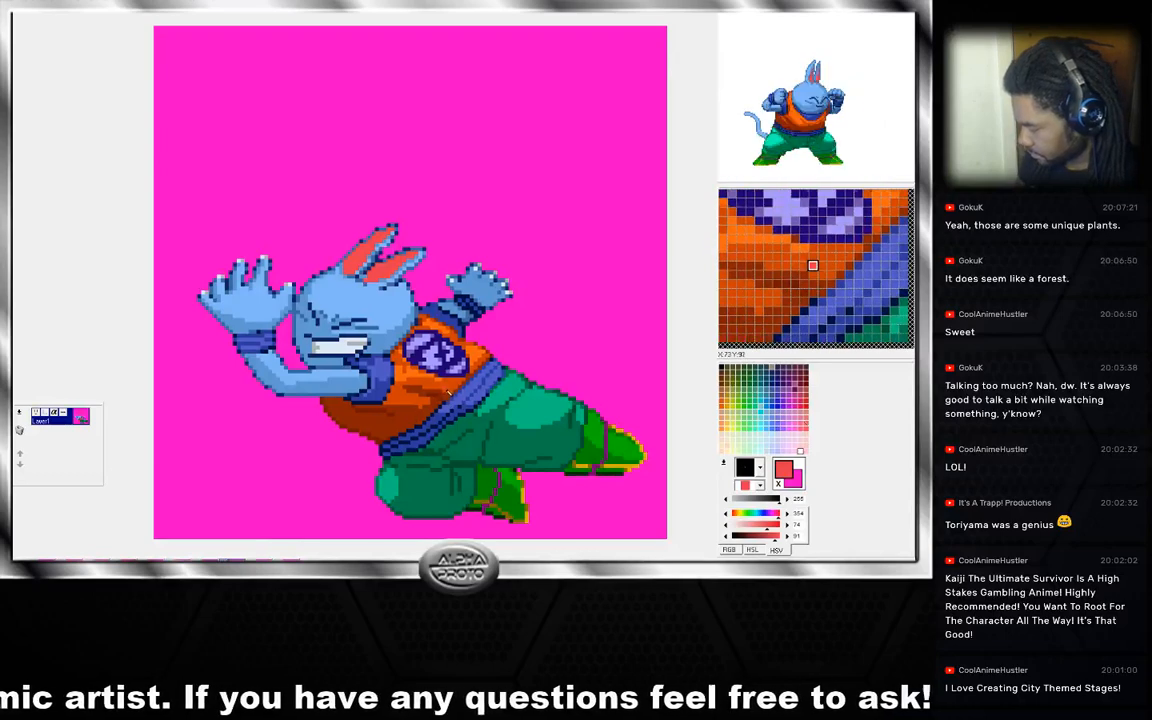
Reshape the orange shirt's fold shadows beside the belt using sampled dark browns and mid orange.
{"action": "right_click", "coordinate": [460, 393]}
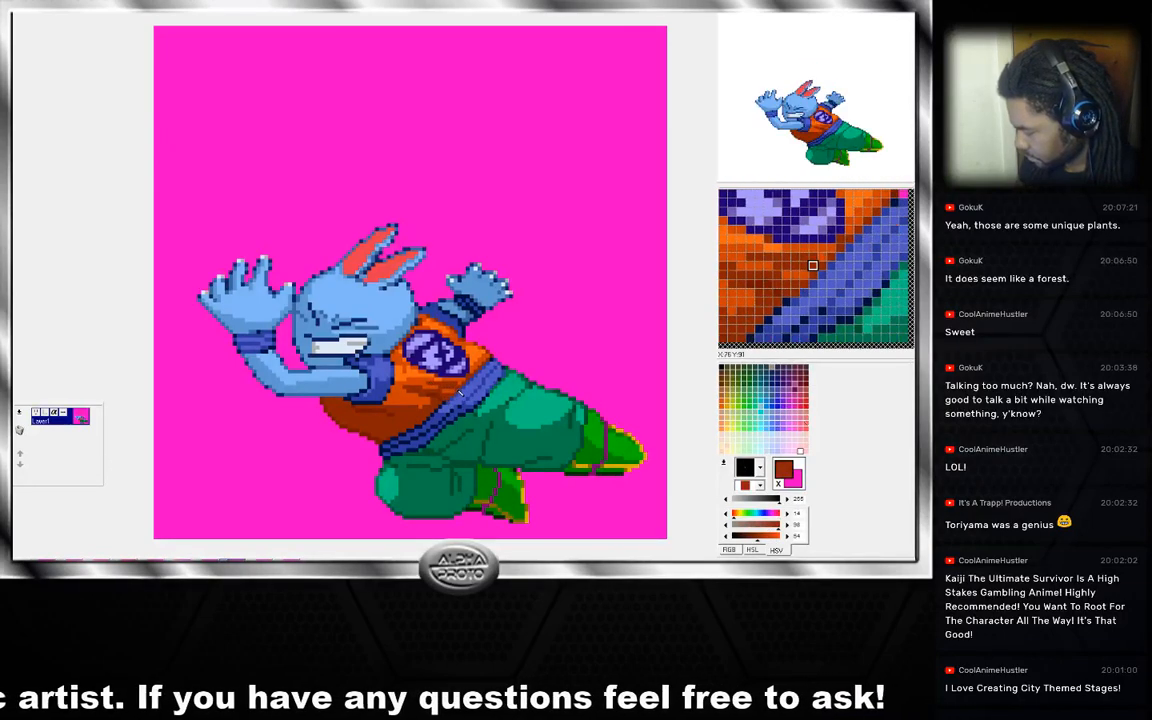
{"action": "right_click", "coordinate": [437, 397]}
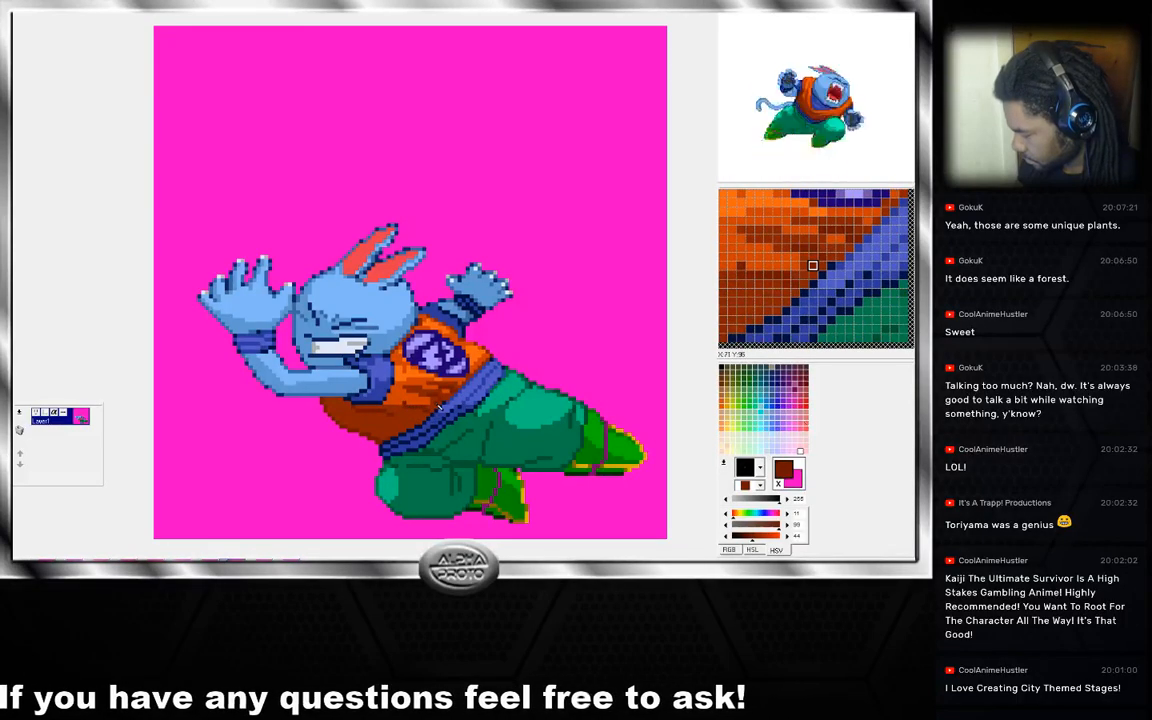
{"action": "right_click", "coordinate": [430, 401]}
{"action": "right_click", "coordinate": [413, 397]}
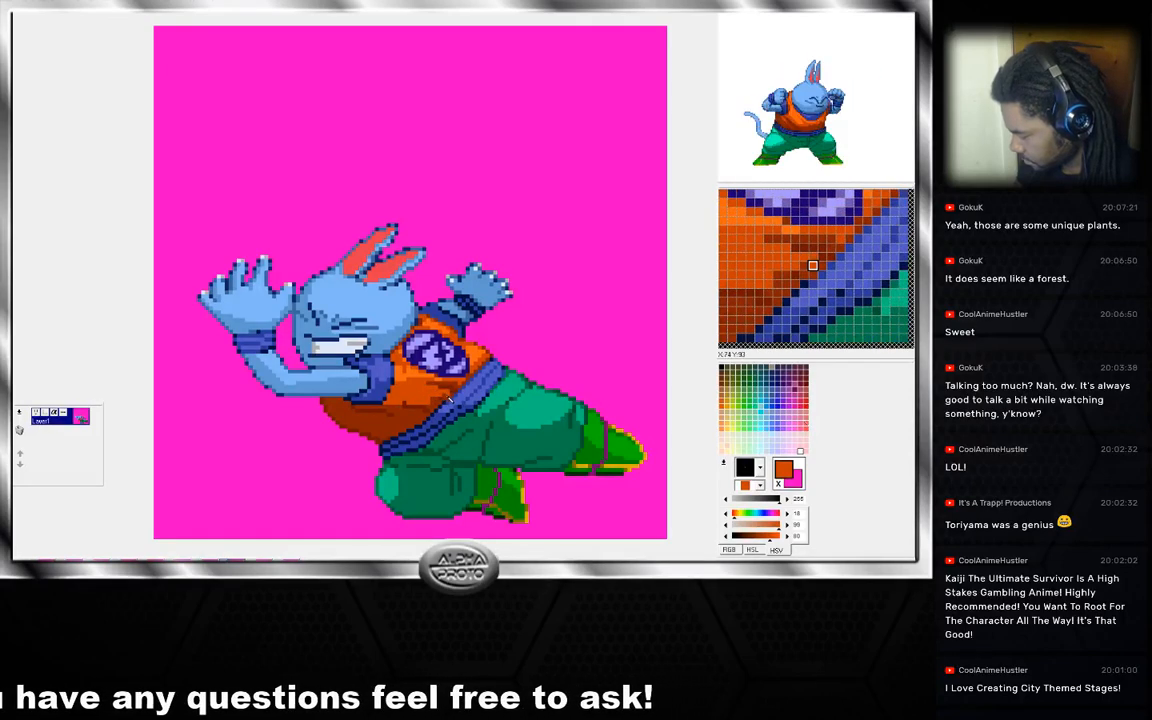
{"action": "right_click", "coordinate": [441, 404]}
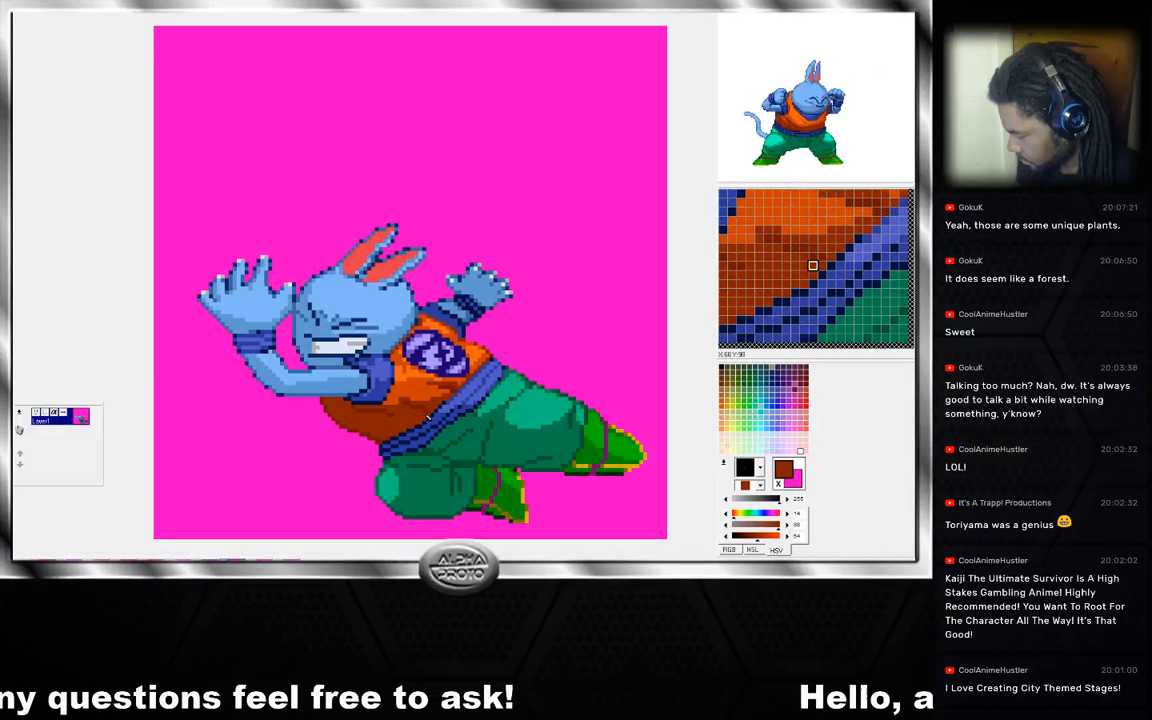
Rework the edge of the shirt's lower belly shadow with sampled mid orange and dark brown.
{"action": "right_click", "coordinate": [401, 412]}
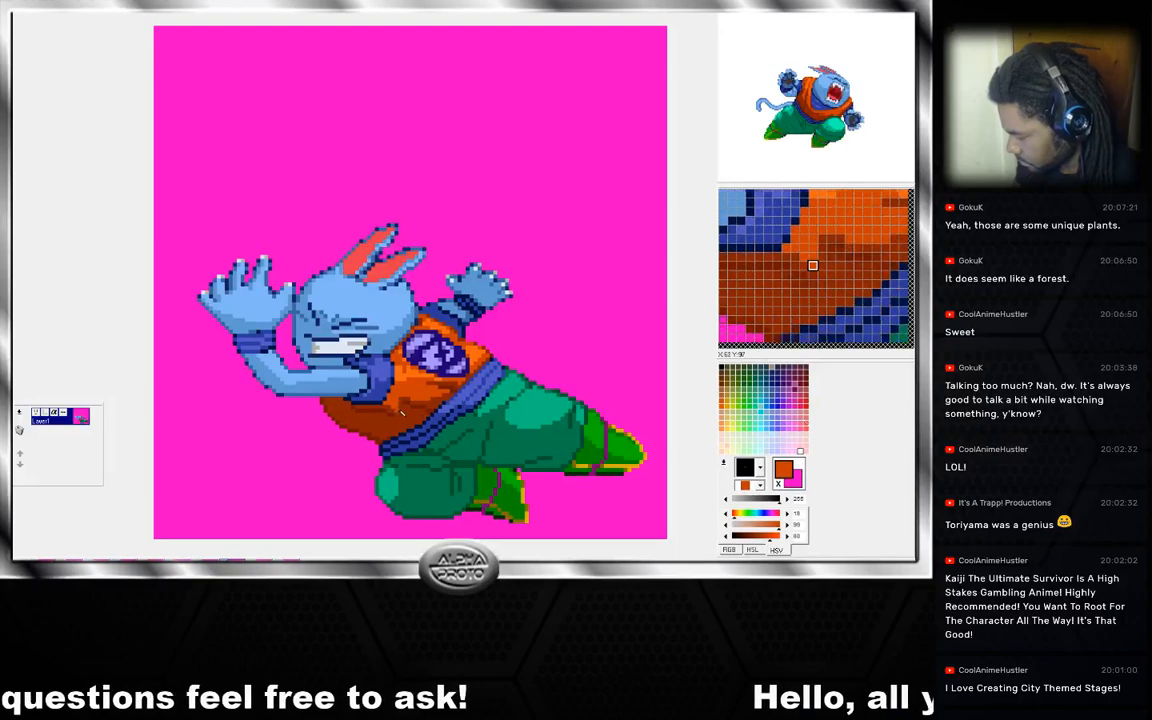
{"action": "right_click", "coordinate": [399, 421]}
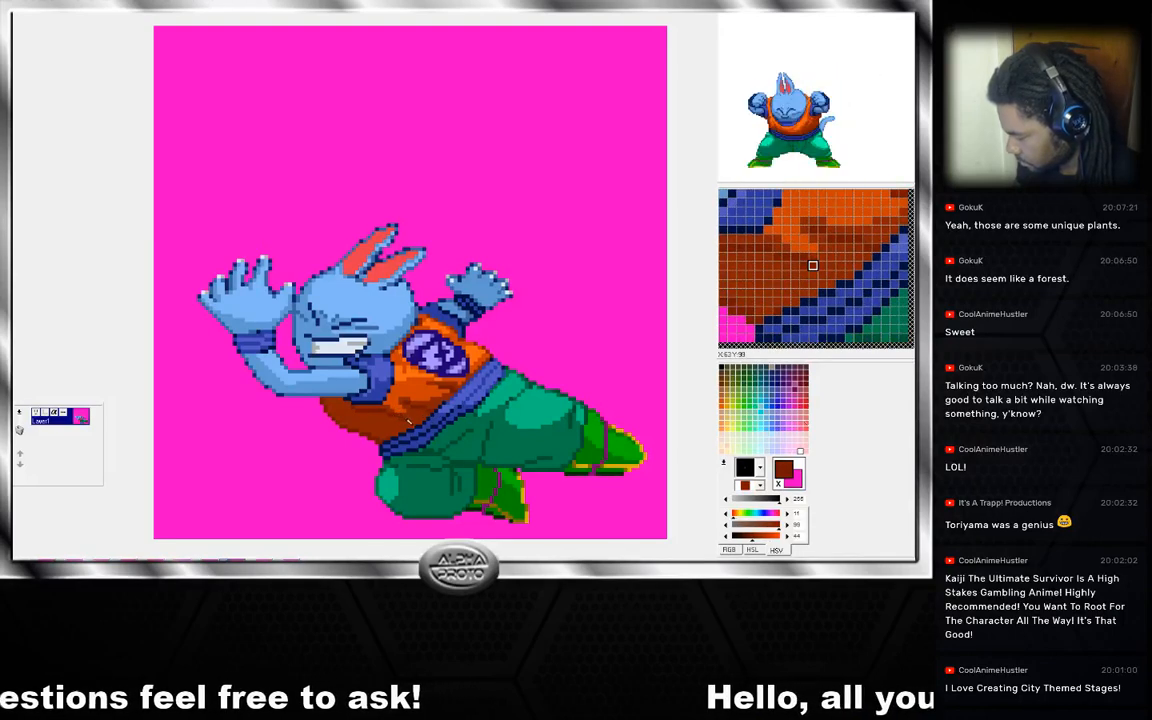
{"action": "right_click", "coordinate": [405, 420]}
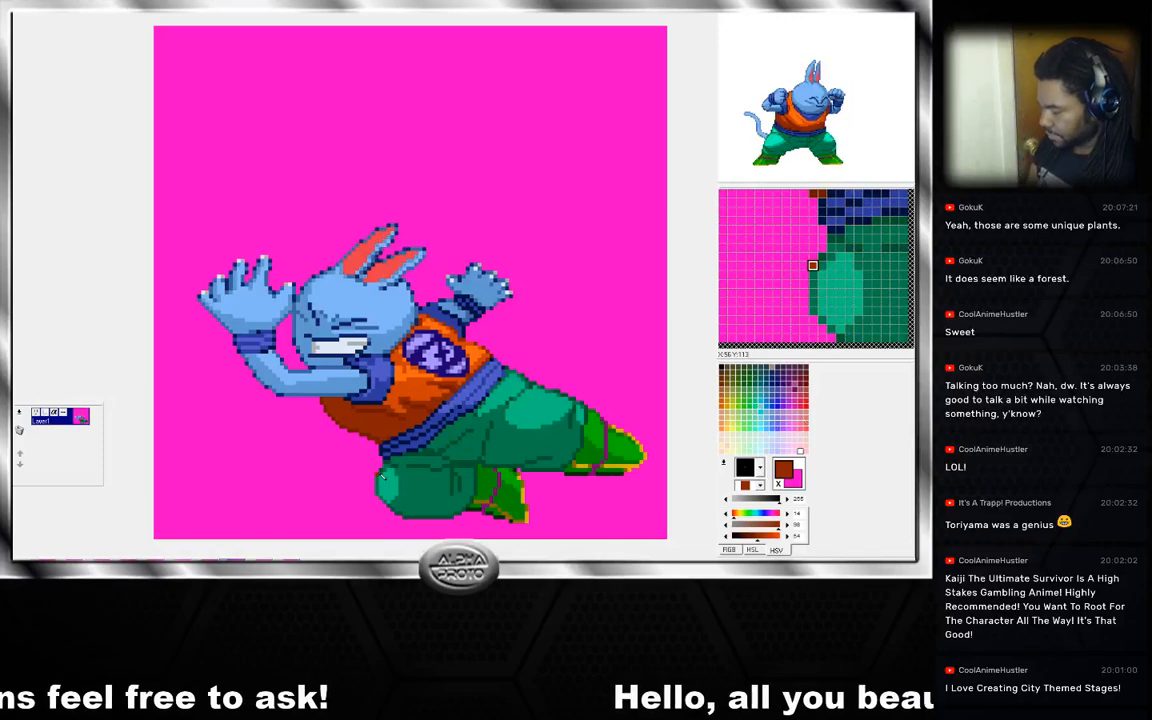
Flip back and forth between the lunging frames to compare the ear positions and shirt folds.
{"action": "key", "text": "Right"}
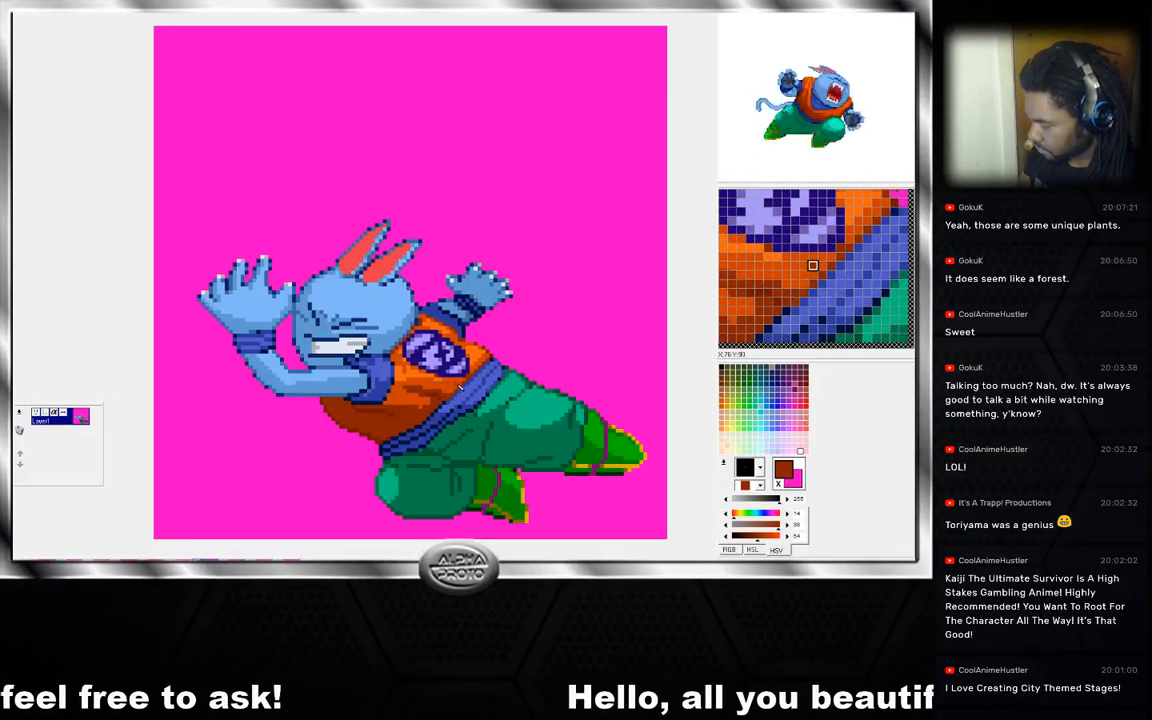
{"action": "key", "text": "Left"}
{"action": "key", "text": "Right"}
{"action": "key", "text": "Right"}
{"action": "key", "text": "Right"}
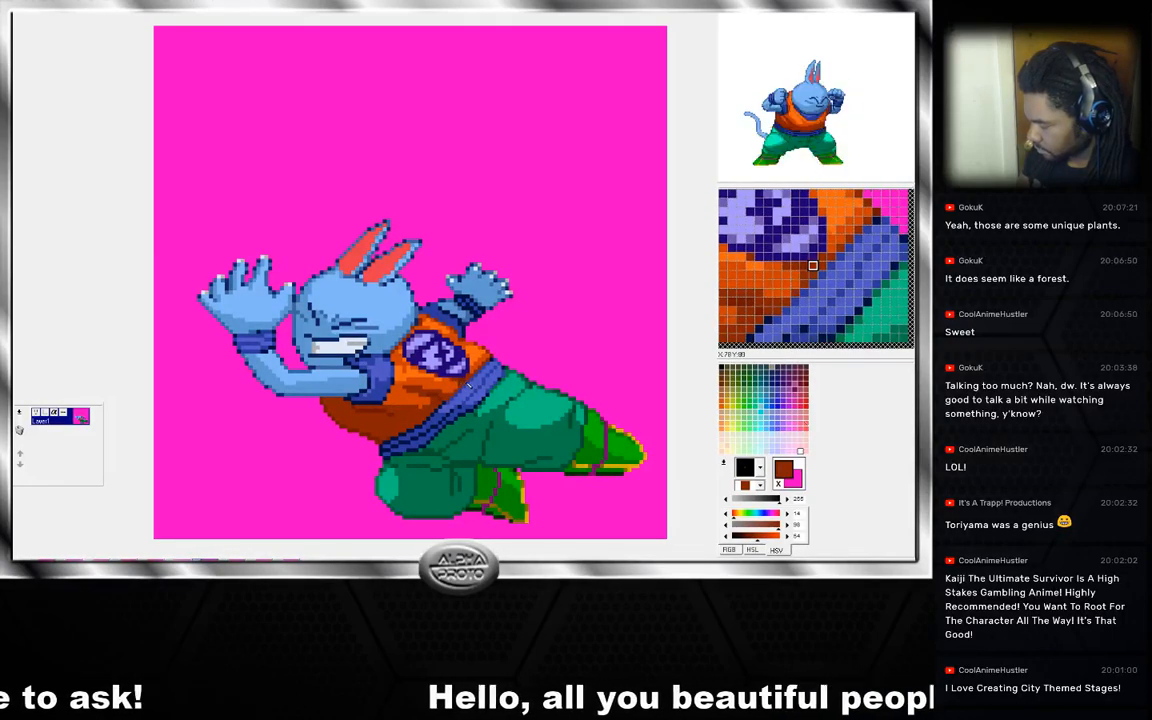
{"action": "key", "text": "Left"}
{"action": "key", "text": "Right"}
{"action": "key", "text": "Right"}
{"action": "key", "text": "Left"}
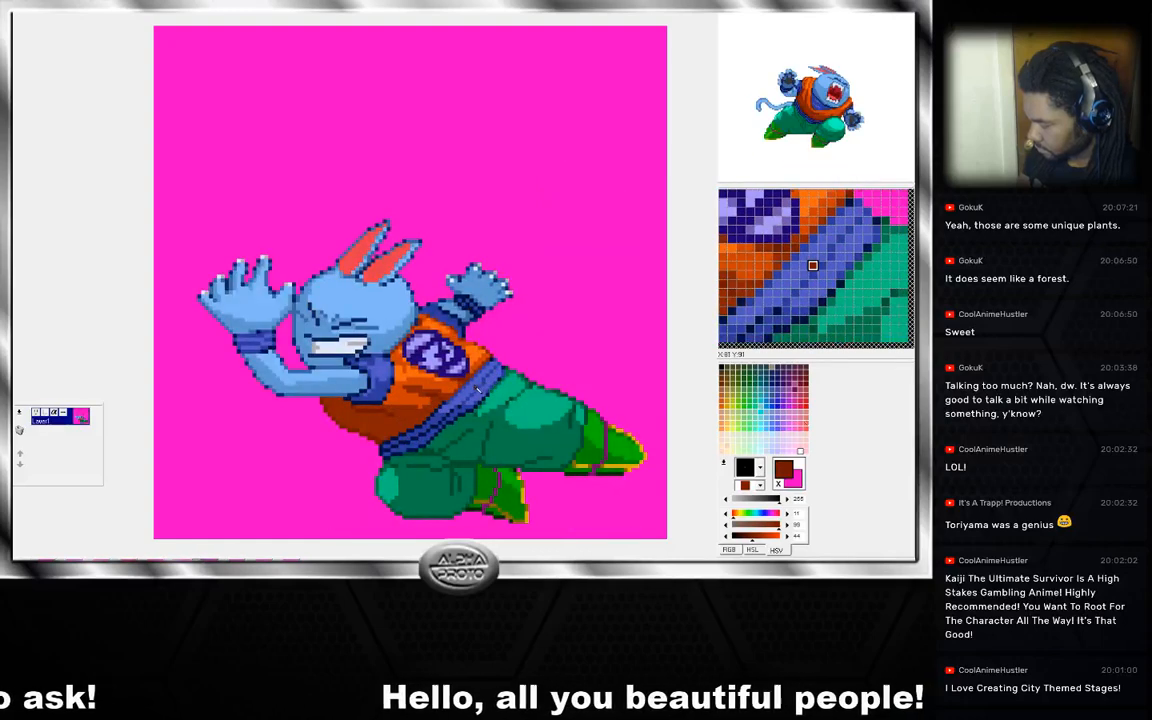
Flip repeatedly between the two lunging frames to compare the shirt shading between the chest emblem and the belt.
{"action": "key", "text": "Right"}
{"action": "key", "text": "Left"}
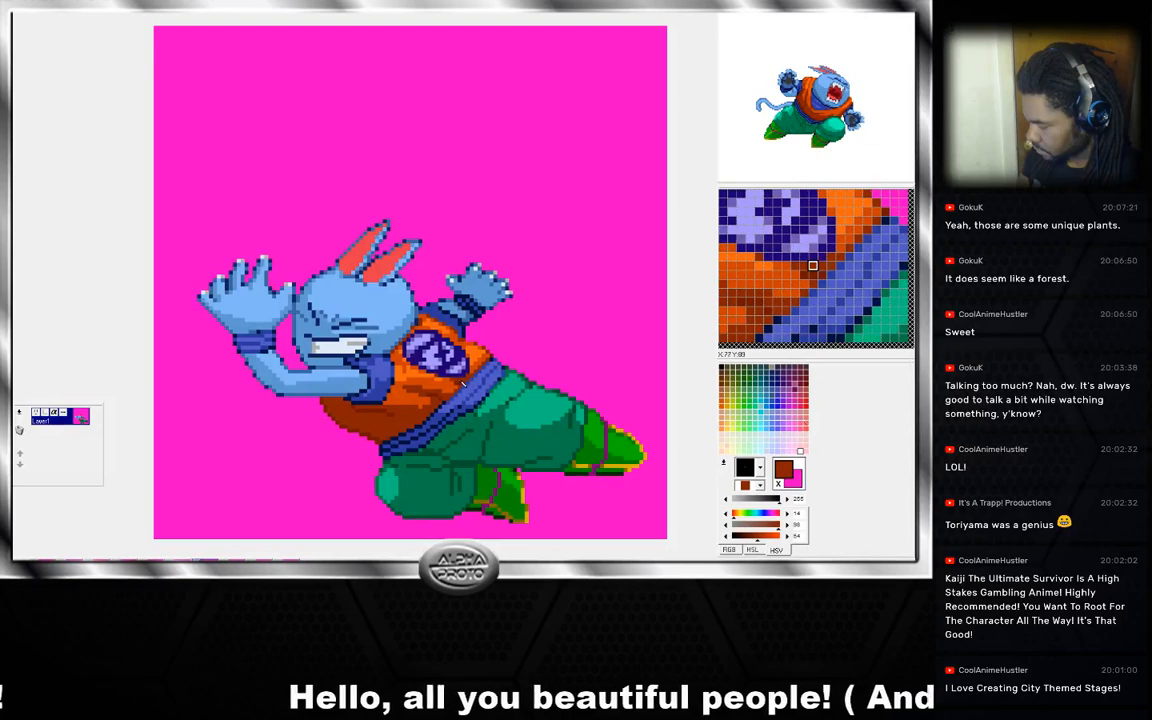
{"action": "key", "text": "Left"}
{"action": "key", "text": "Right"}
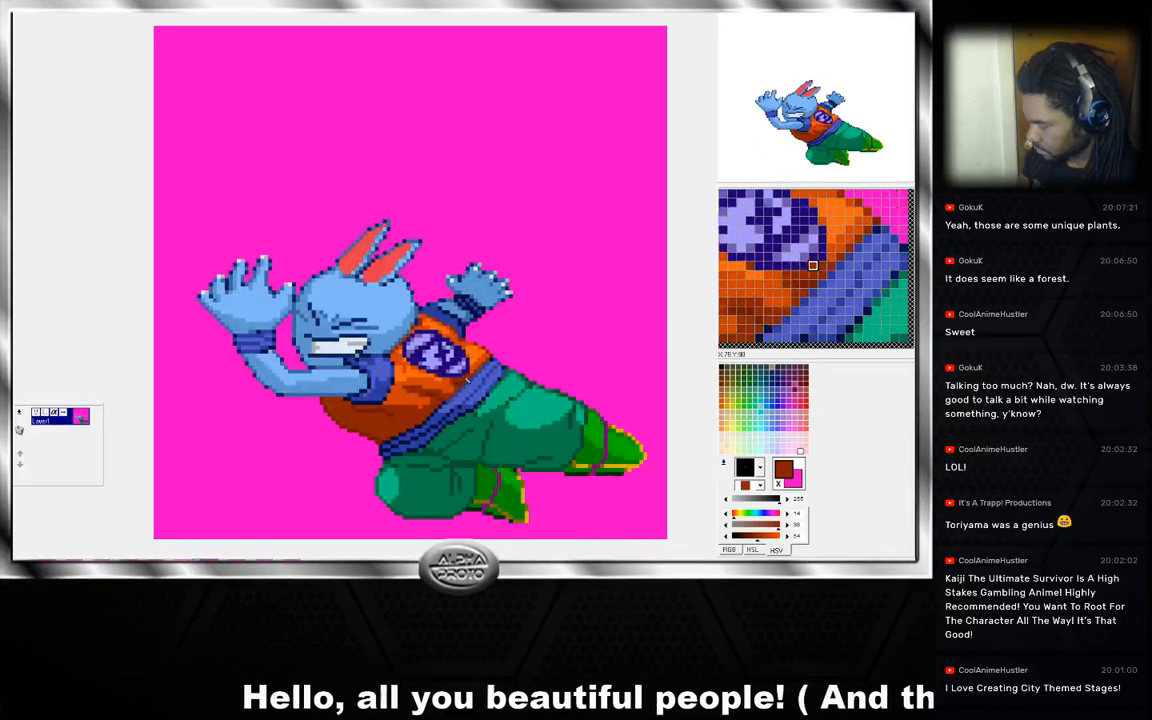
{"action": "key", "text": "Left"}
{"action": "key", "text": "Right"}
{"action": "key", "text": "Right"}
{"action": "key", "text": "Right"}
{"action": "key", "text": "Left"}
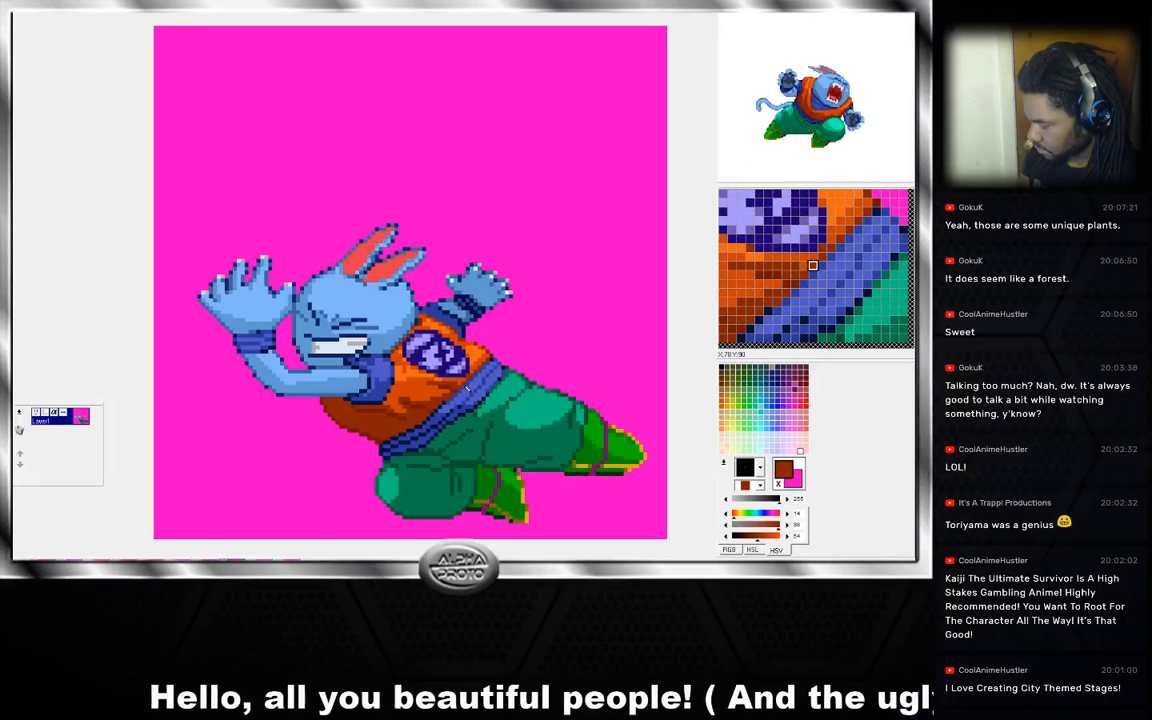
{"action": "key", "text": "Right"}
{"action": "key", "text": "Left"}
{"action": "key", "text": "Right"}
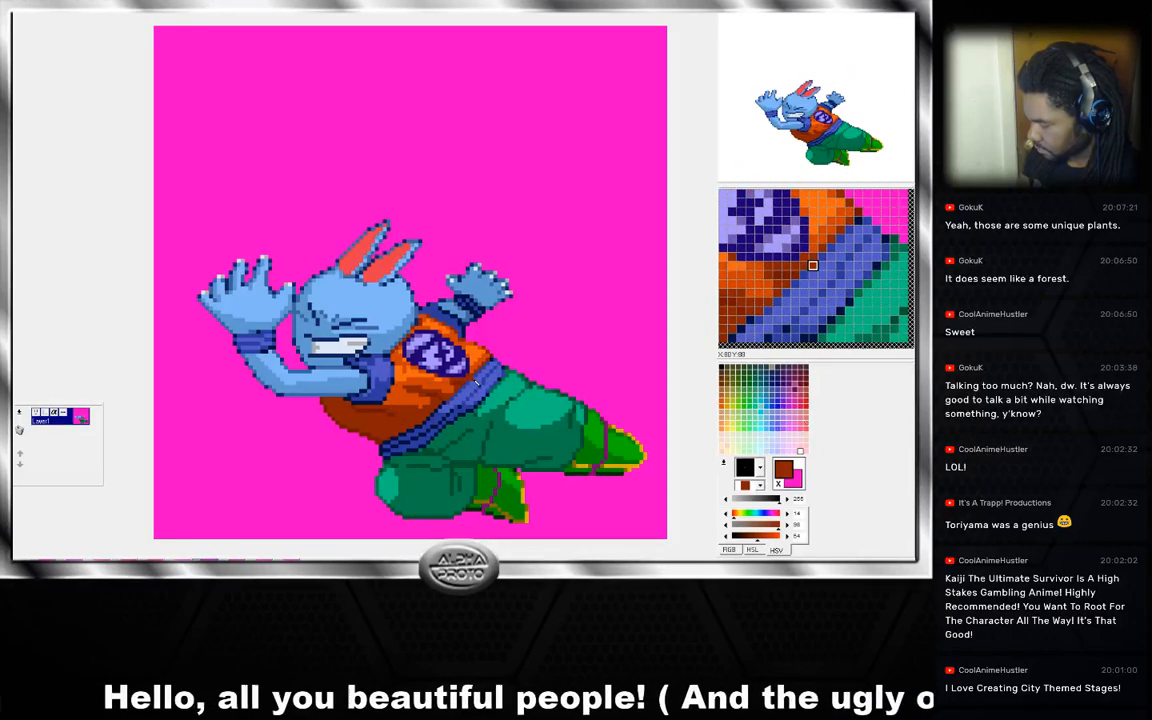
{"action": "key", "text": "Left"}
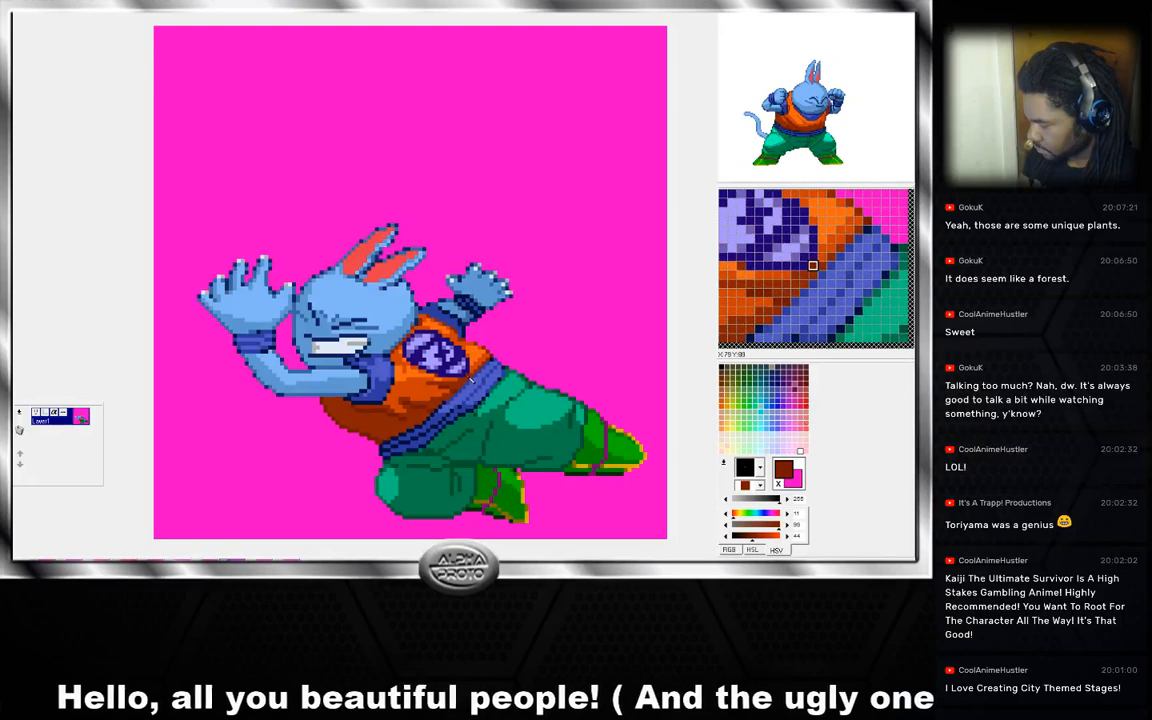
{"action": "key", "text": "Right"}
{"action": "key", "text": "Left"}
{"action": "key", "text": "Right"}
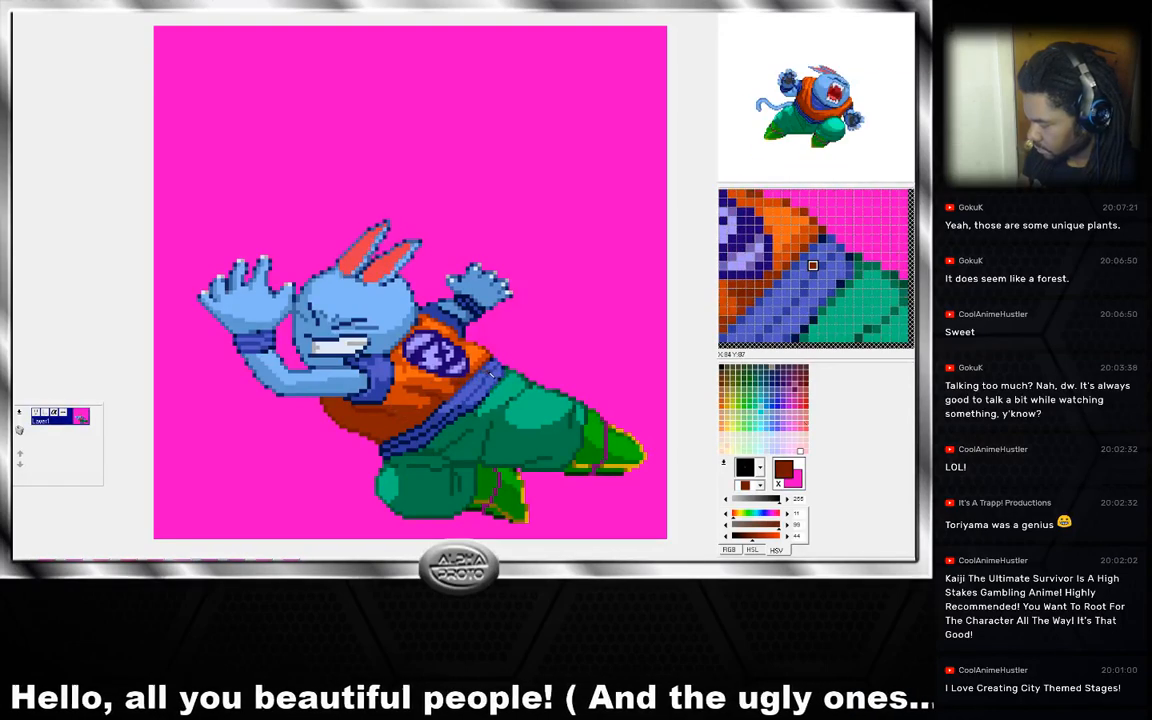
{"action": "key", "text": "Left"}
{"action": "key", "text": "Right"}
{"action": "key", "text": "Left"}
{"action": "key", "text": "Right"}
{"action": "key", "text": "Left"}
{"action": "key", "text": "Right"}
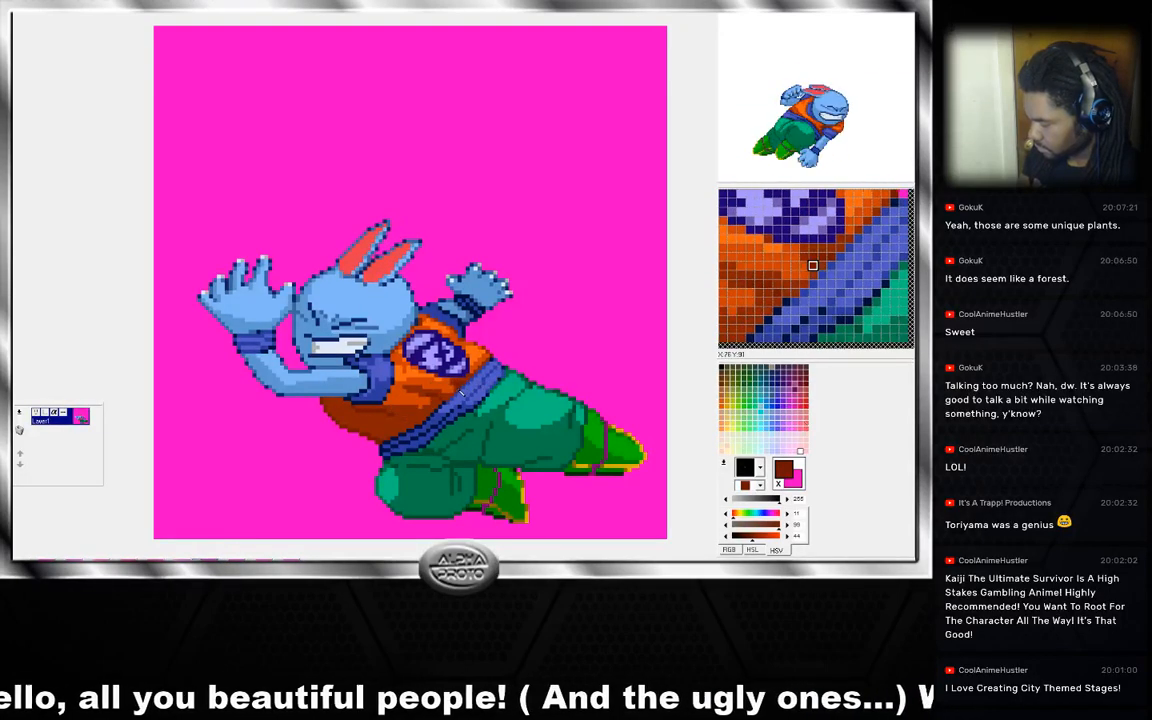
{"action": "key", "text": "Left"}
{"action": "key", "text": "Right"}
{"action": "key", "text": "Left"}
{"action": "key", "text": "Right"}
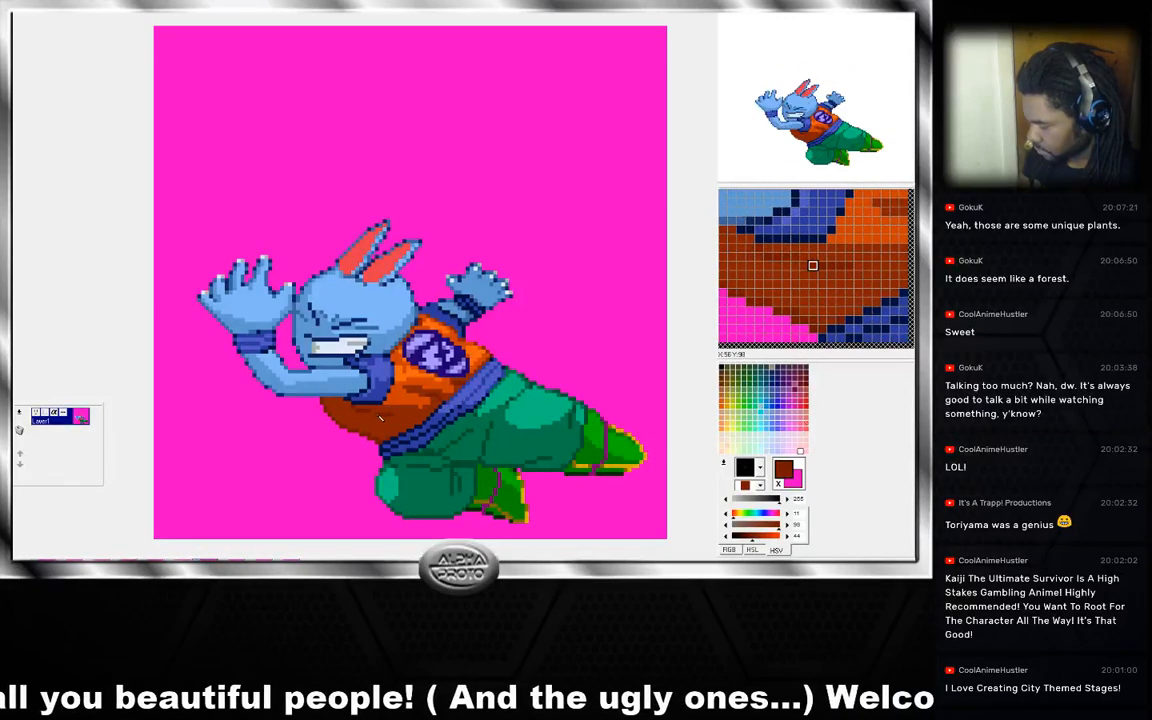
Alternate between the lunging frames to examine how the lower belly shadow and the fold above it shift.
{"action": "key", "text": "Right"}
{"action": "key", "text": "Left"}
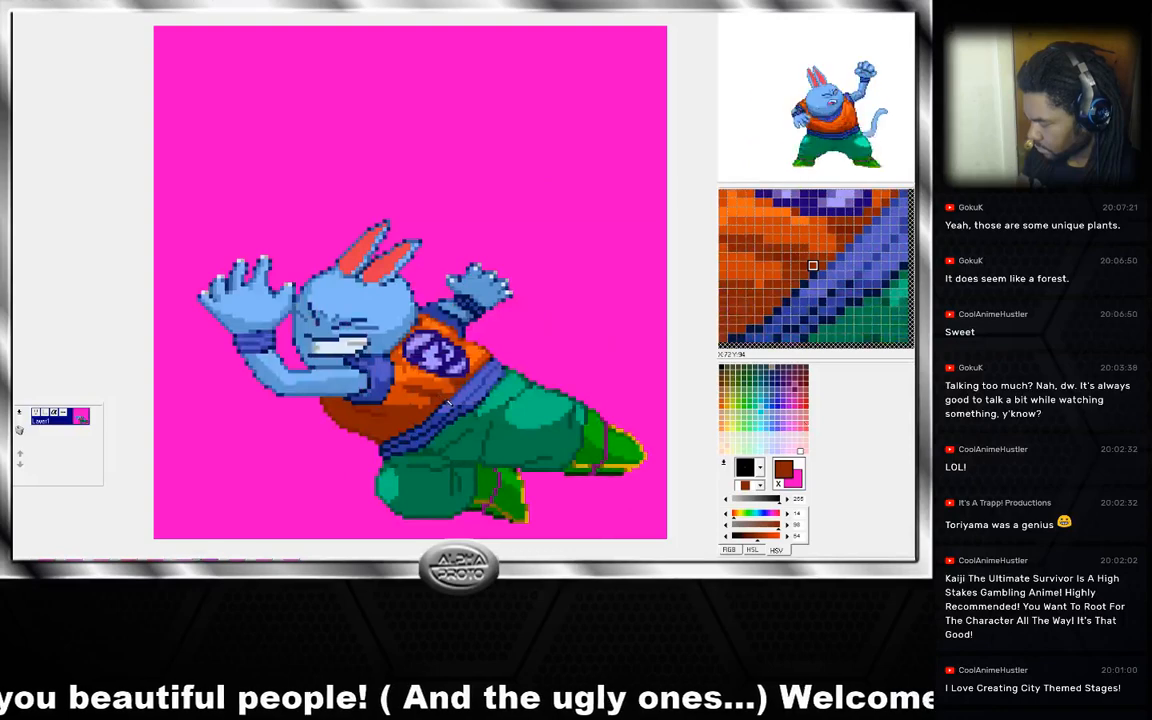
{"action": "key", "text": "Left"}
{"action": "key", "text": "Right"}
{"action": "key", "text": "Left"}
{"action": "key", "text": "Right"}
{"action": "key", "text": "Left"}
{"action": "key", "text": "Right"}
{"action": "key", "text": "Left"}
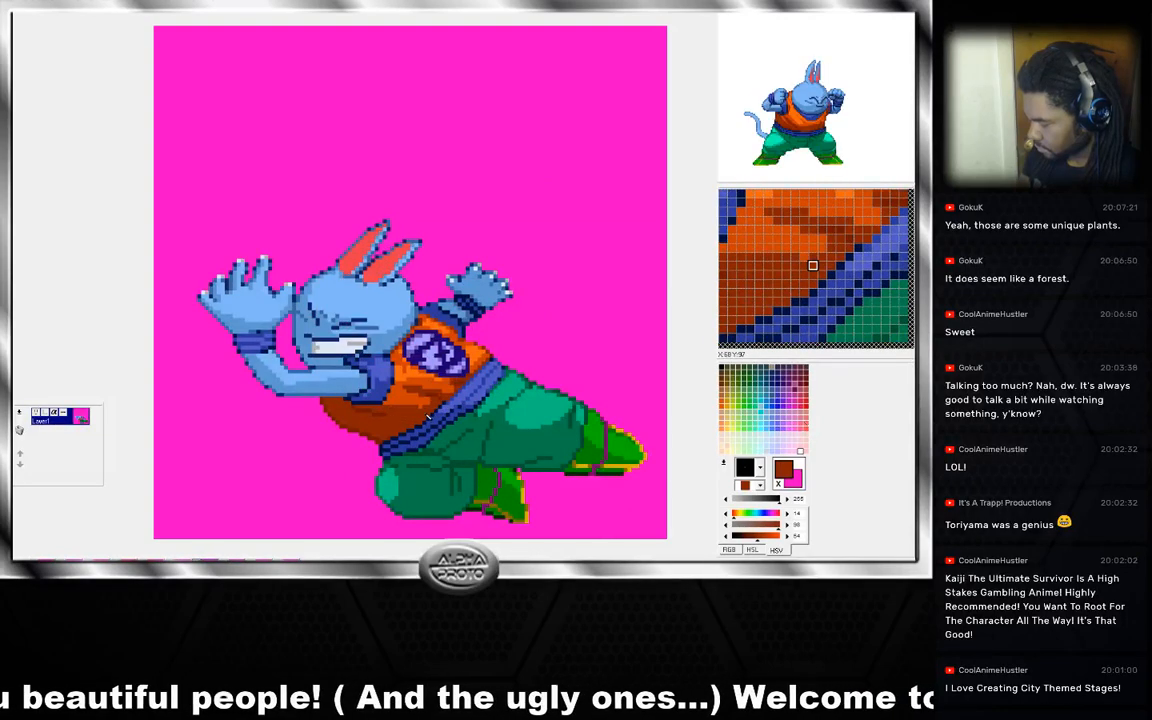
{"action": "key", "text": "Right"}
{"action": "key", "text": "Left"}
{"action": "key", "text": "Right"}
{"action": "key", "text": "Left"}
{"action": "key", "text": "Right"}
{"action": "key", "text": "Left"}
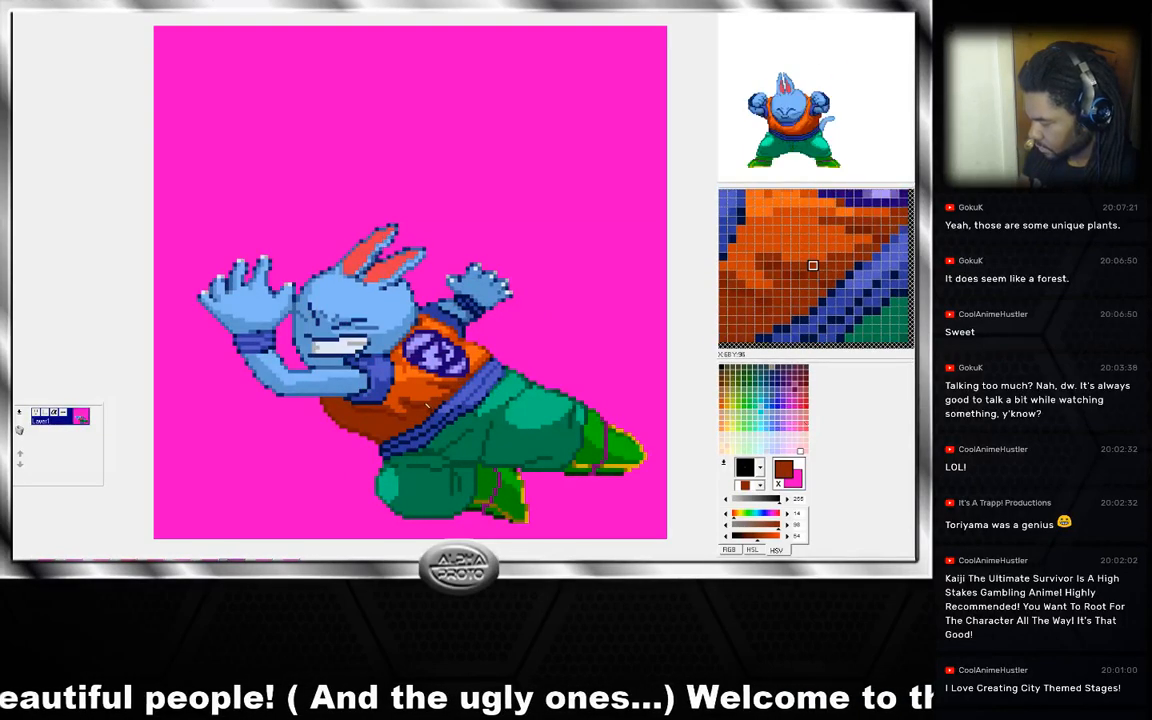
{"action": "key", "text": "Right"}
{"action": "key", "text": "Left"}
{"action": "key", "text": "Right"}
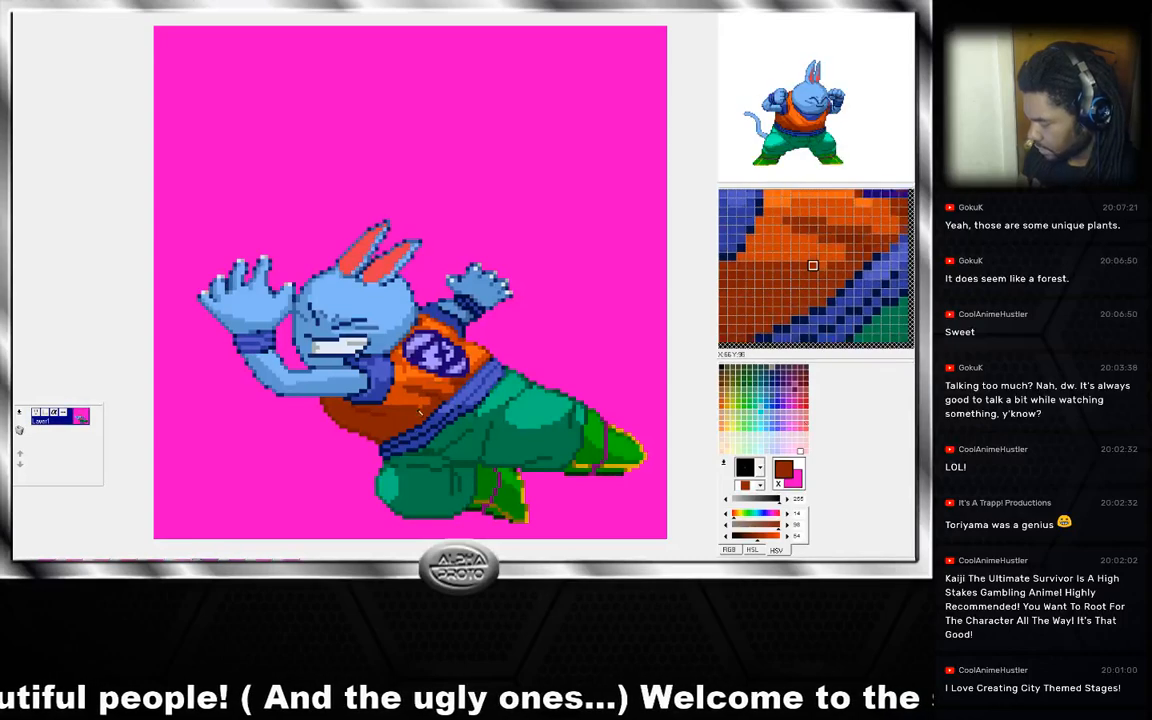
{"action": "key", "text": "Left"}
{"action": "key", "text": "Right"}
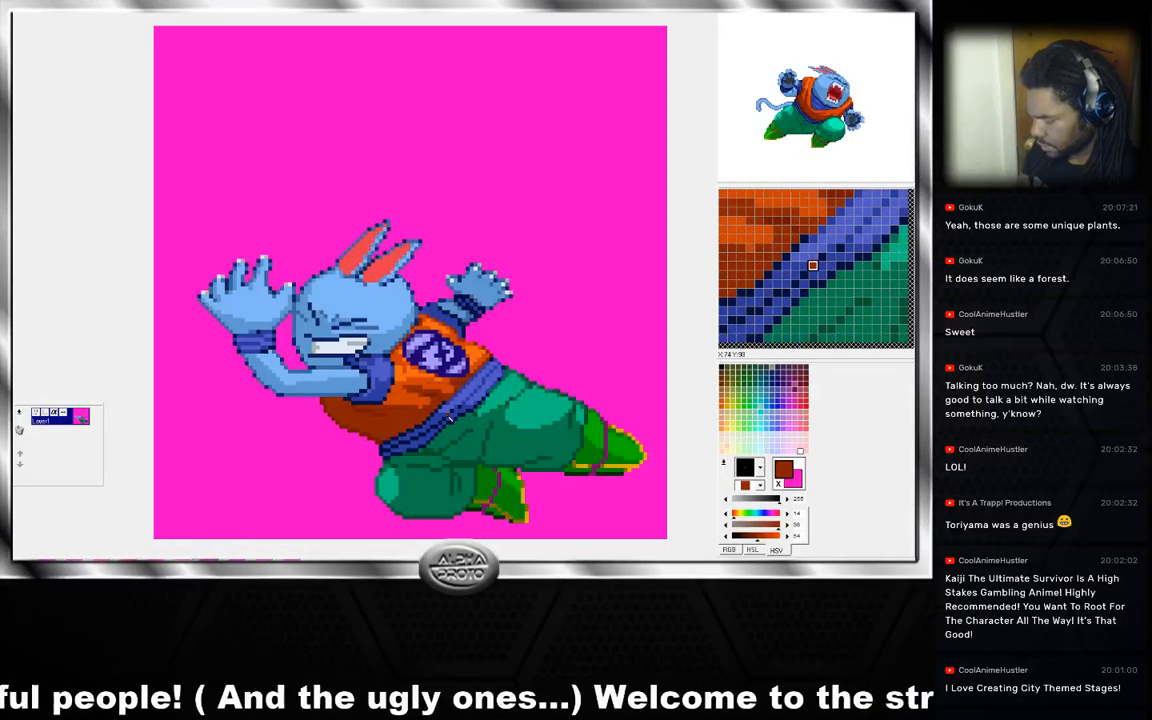
Step back through the earlier standing frames and return to the lunge to check the motion leading into it.
{"action": "key", "text": "Left"}
{"action": "key", "text": "Left"}
{"action": "key", "text": "Left"}
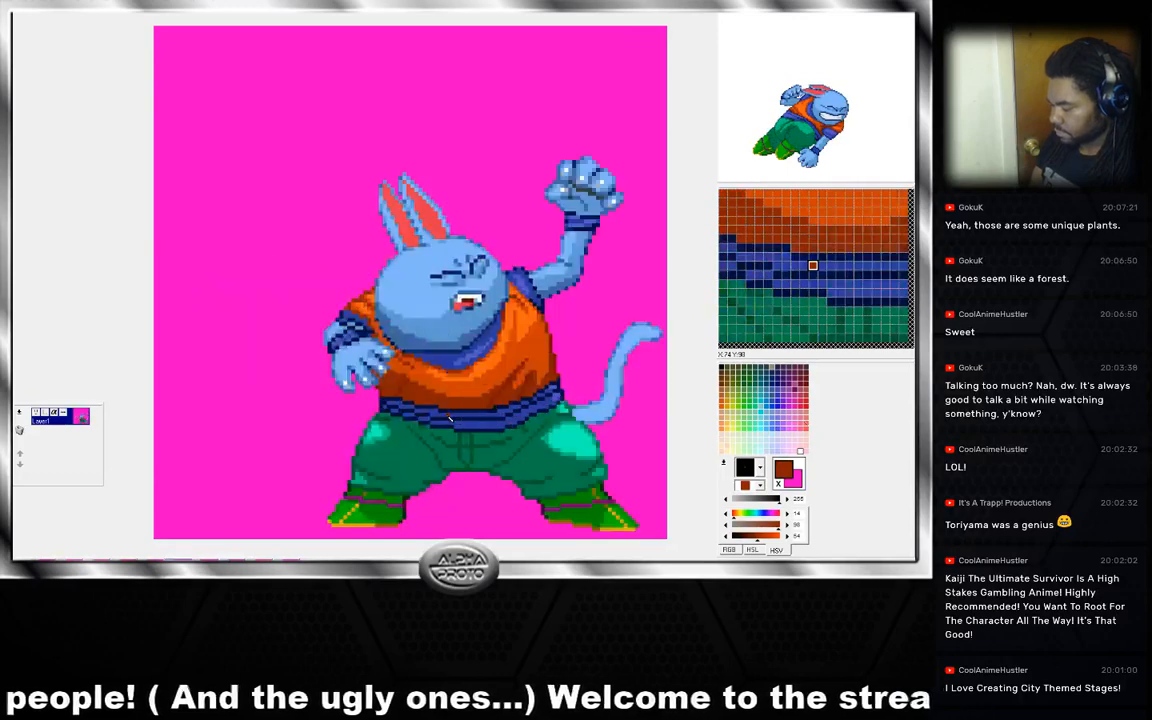
{"action": "key", "text": "Left"}
{"action": "key", "text": "Right"}
{"action": "key", "text": "Right"}
{"action": "key", "text": "Right"}
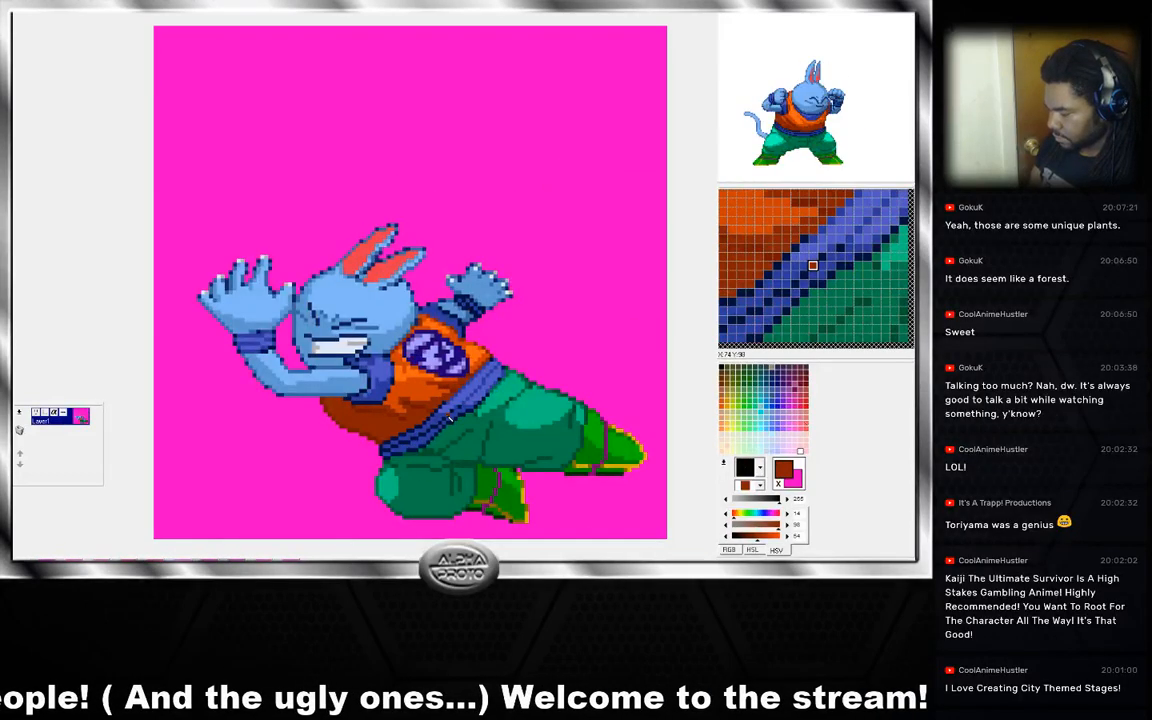
Flip between the two lunging frames to recheck the dark-brown fold shadows above the belt.
{"action": "key", "text": "Right"}
{"action": "key", "text": "Left"}
{"action": "key", "text": "Right"}
{"action": "key", "text": "Left"}
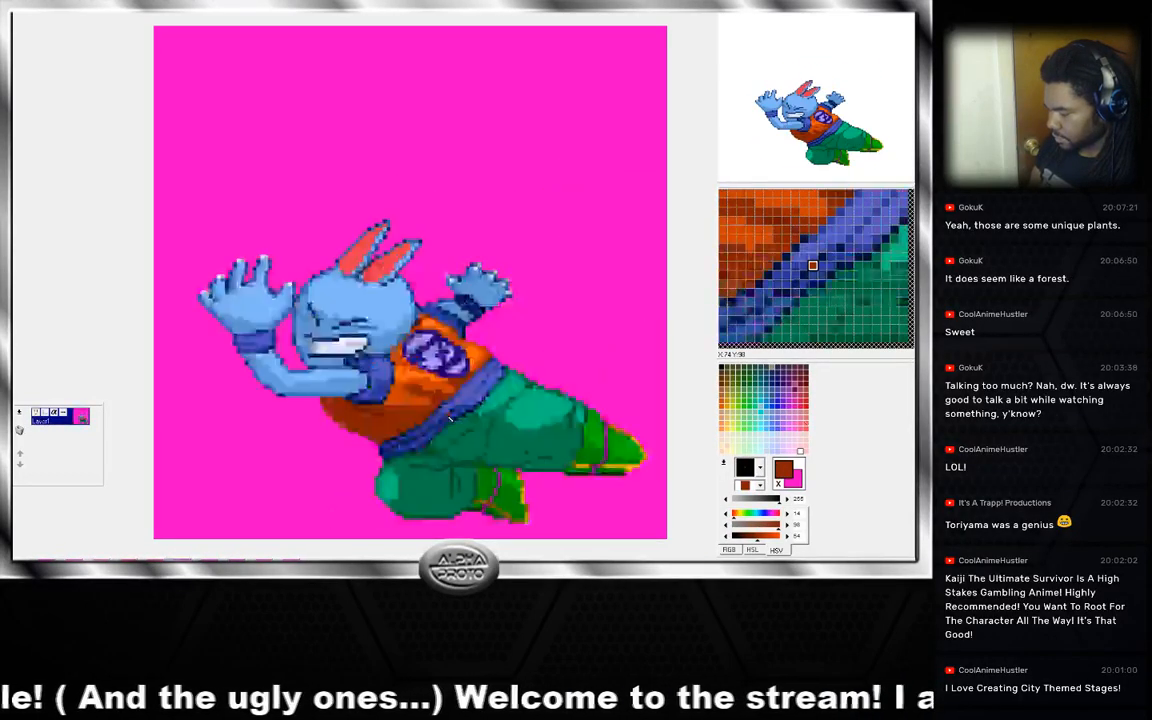
{"action": "key", "text": "Right"}
{"action": "key", "text": "Left"}
{"action": "key", "text": "Right"}
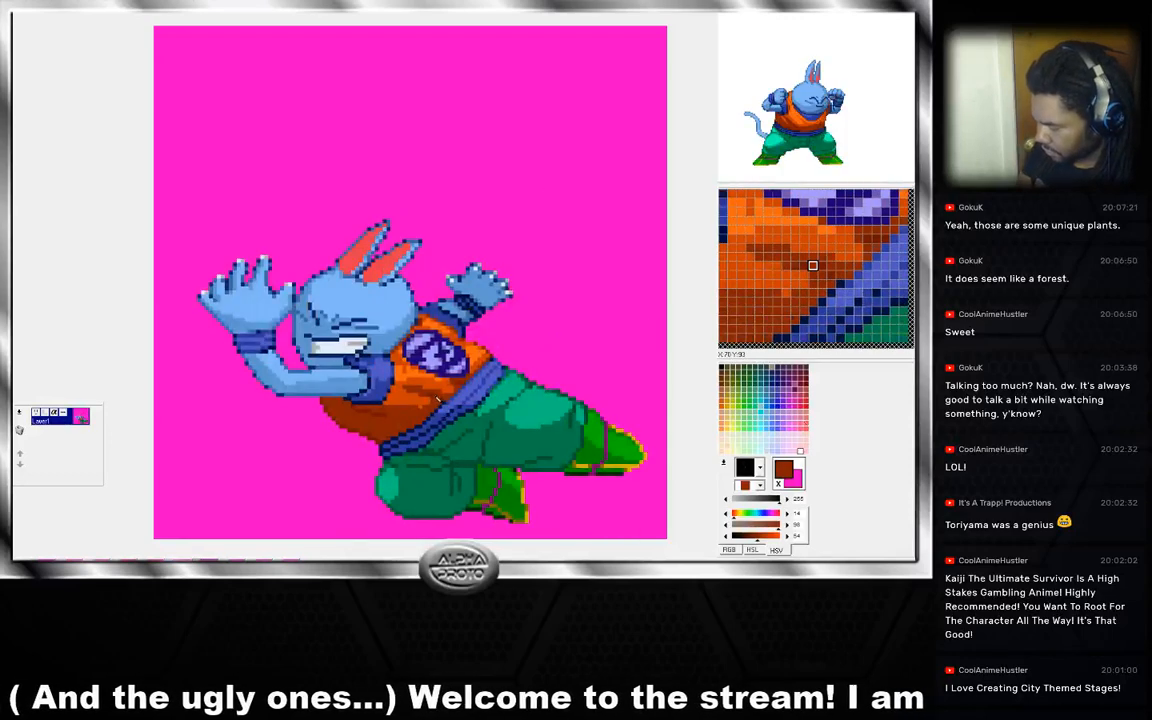
{"action": "key", "text": "Right"}
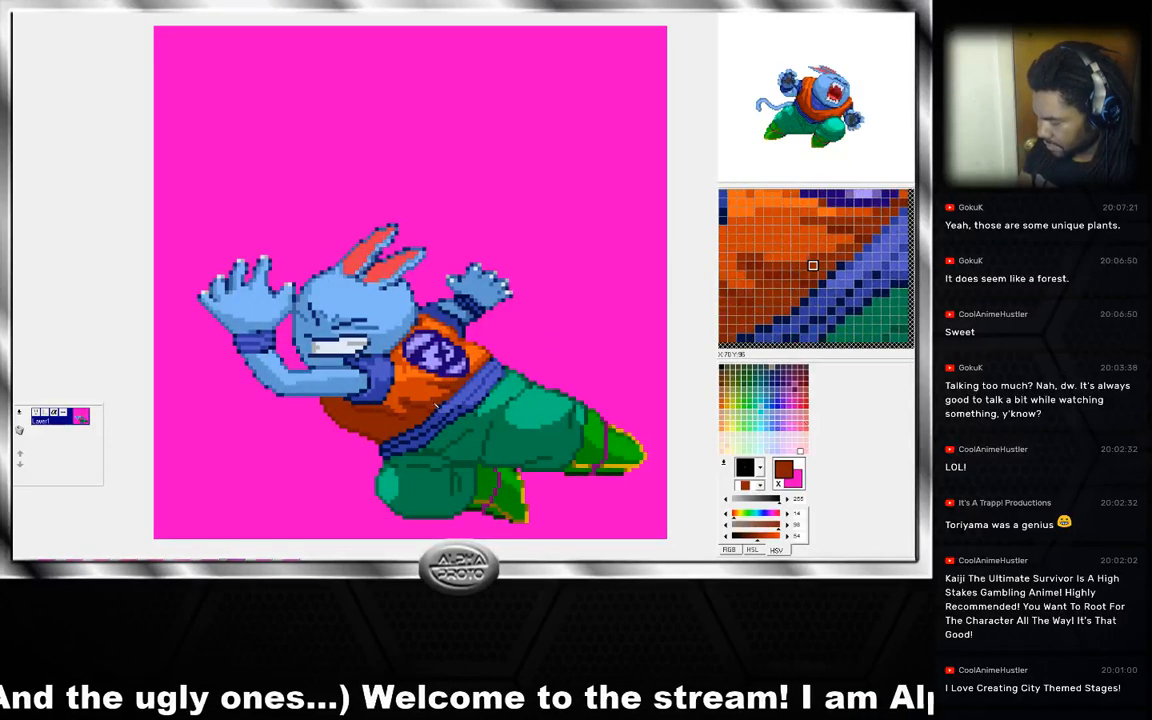
{"action": "key", "text": "Left"}
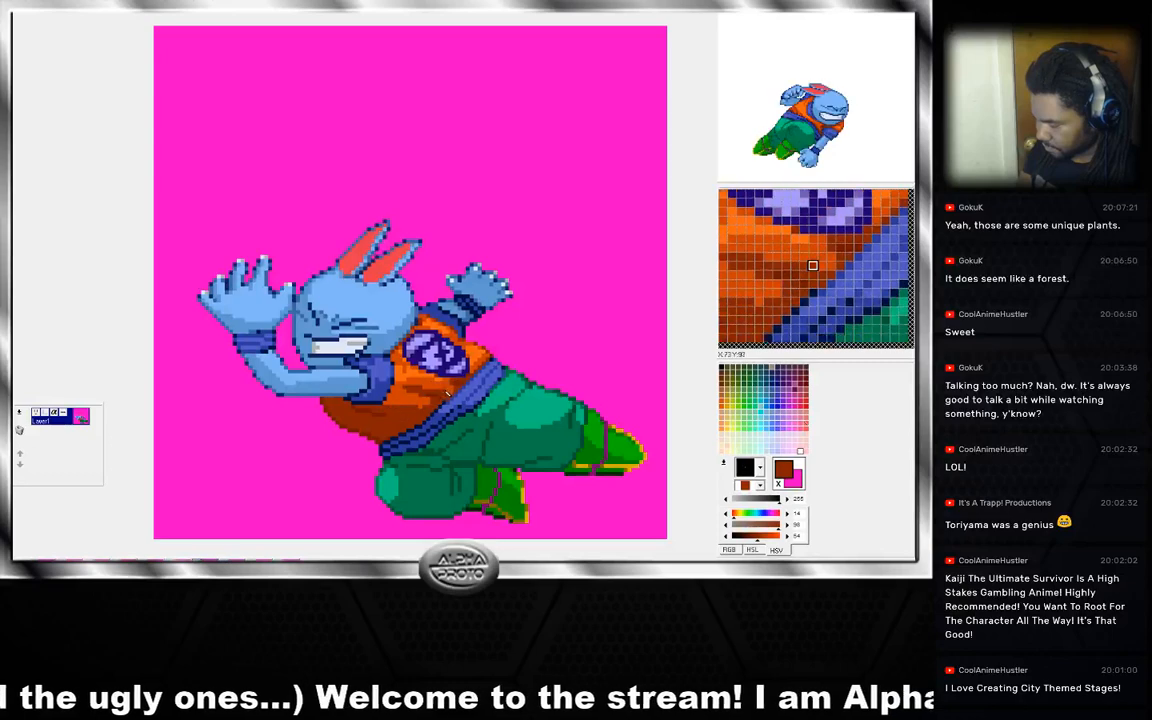
{"action": "key", "text": "Right"}
{"action": "key", "text": "Left"}
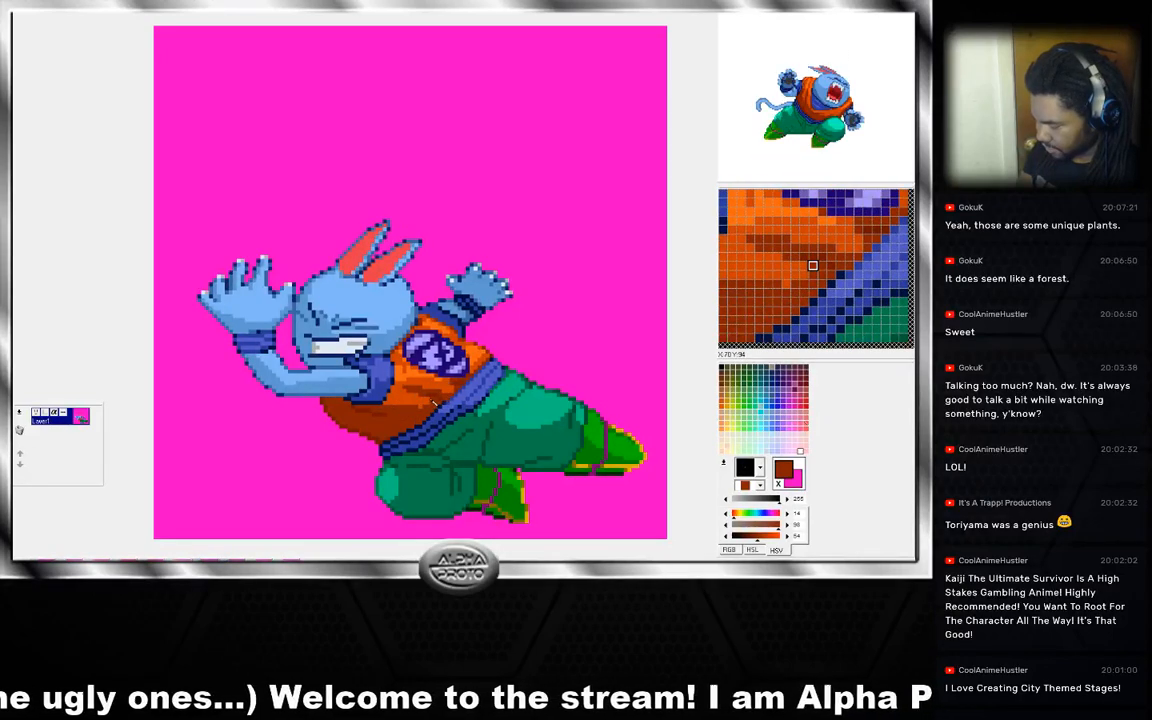
{"action": "key", "text": "Right"}
{"action": "key", "text": "Left"}
{"action": "key", "text": "Right"}
{"action": "key", "text": "Left"}
{"action": "key", "text": "Right"}
{"action": "key", "text": "Left"}
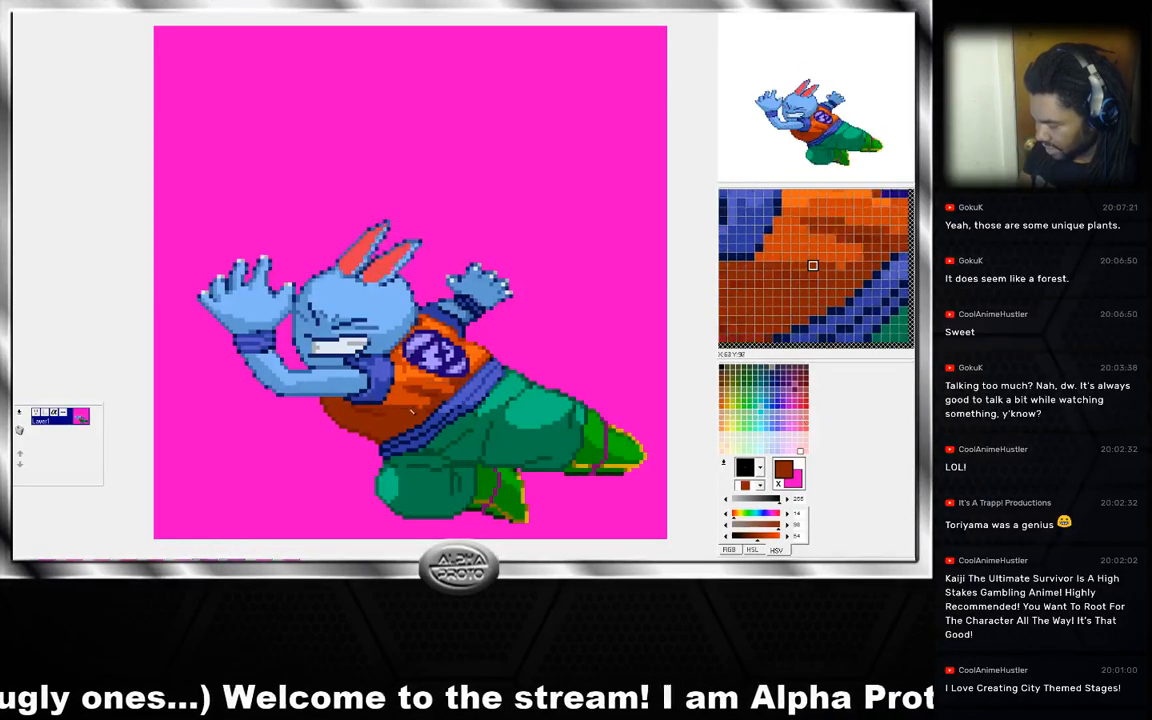
Break up the shirt folds below the emblem with sampled mid-orange streaks in the second lunging frame, comparing with its neighbour.
{"action": "key", "text": "Right"}
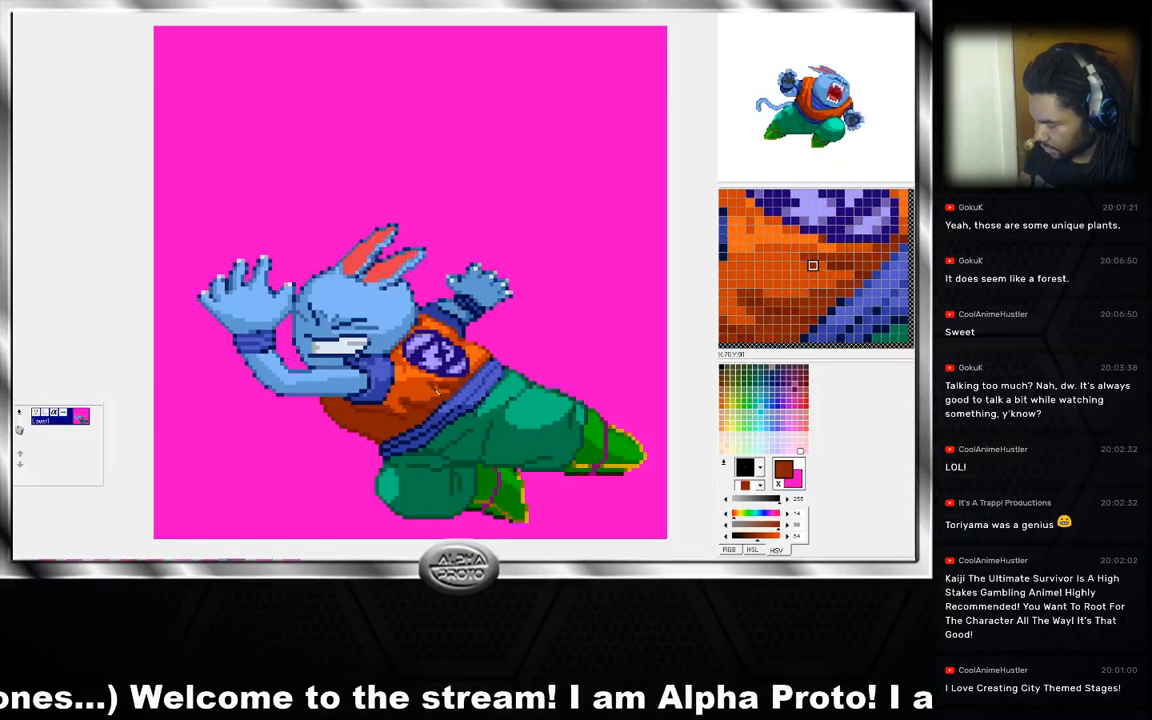
{"action": "key", "text": "Right"}
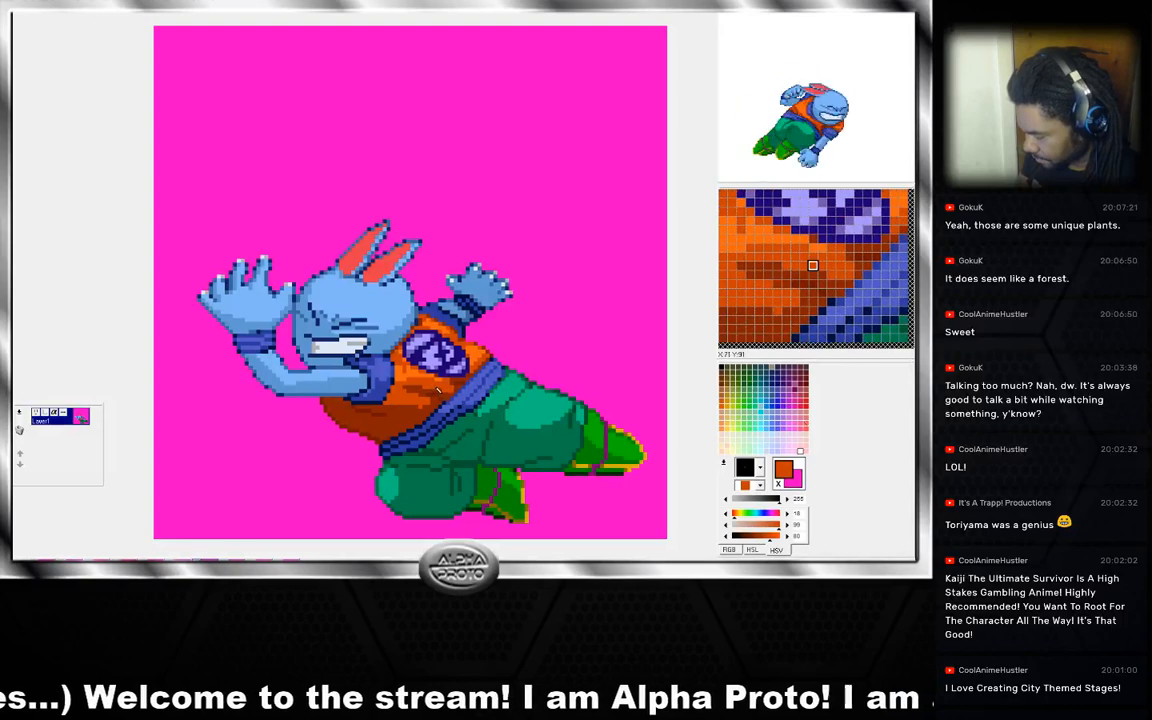
{"action": "key", "text": "Right"}
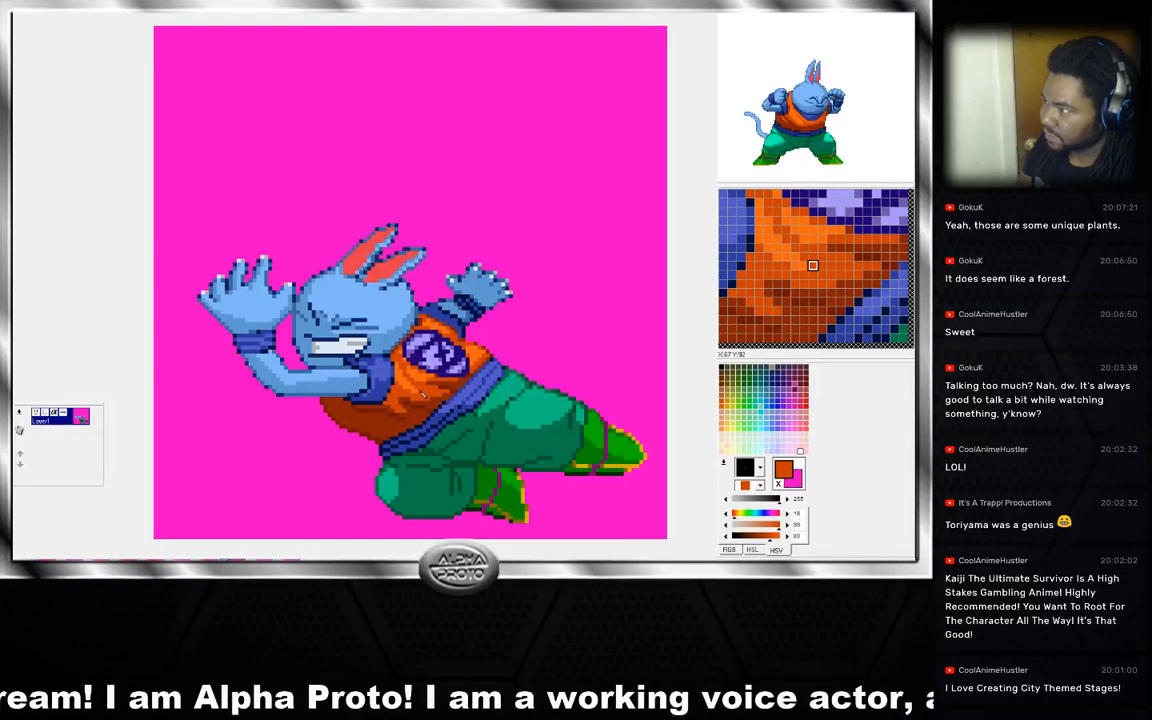
{"action": "key", "text": "Left"}
{"action": "key", "text": "Right"}
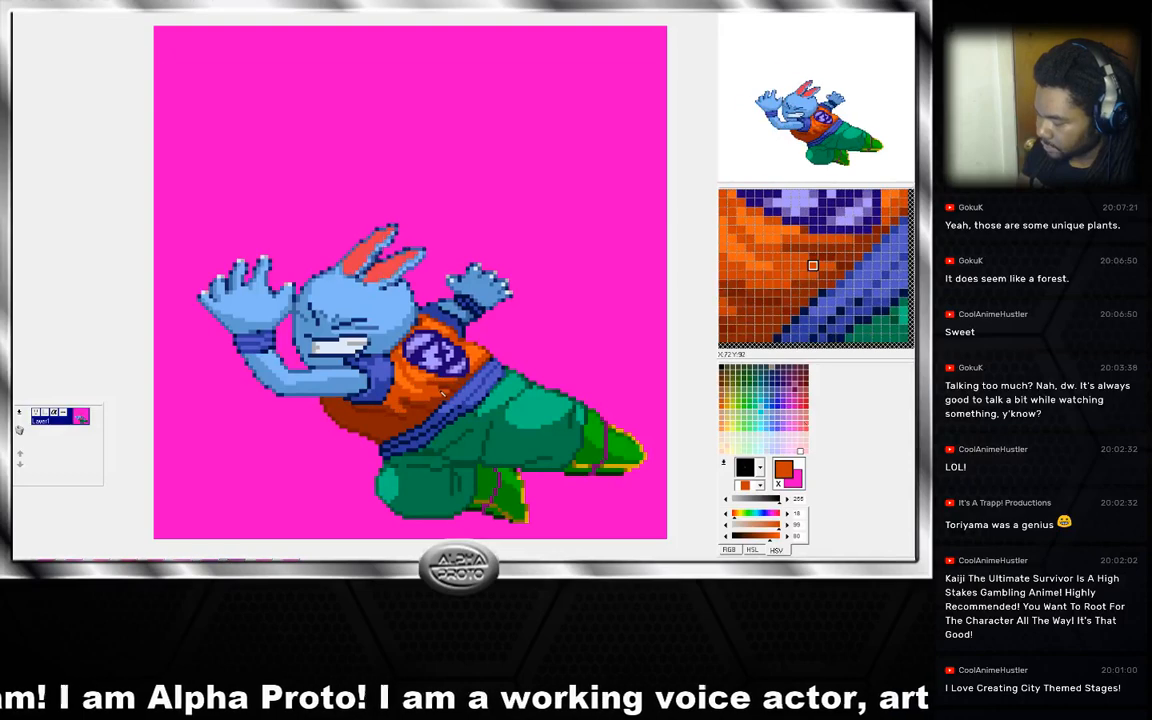
{"action": "key", "text": "Left"}
{"action": "key", "text": "Right"}
{"action": "key", "text": "Left"}
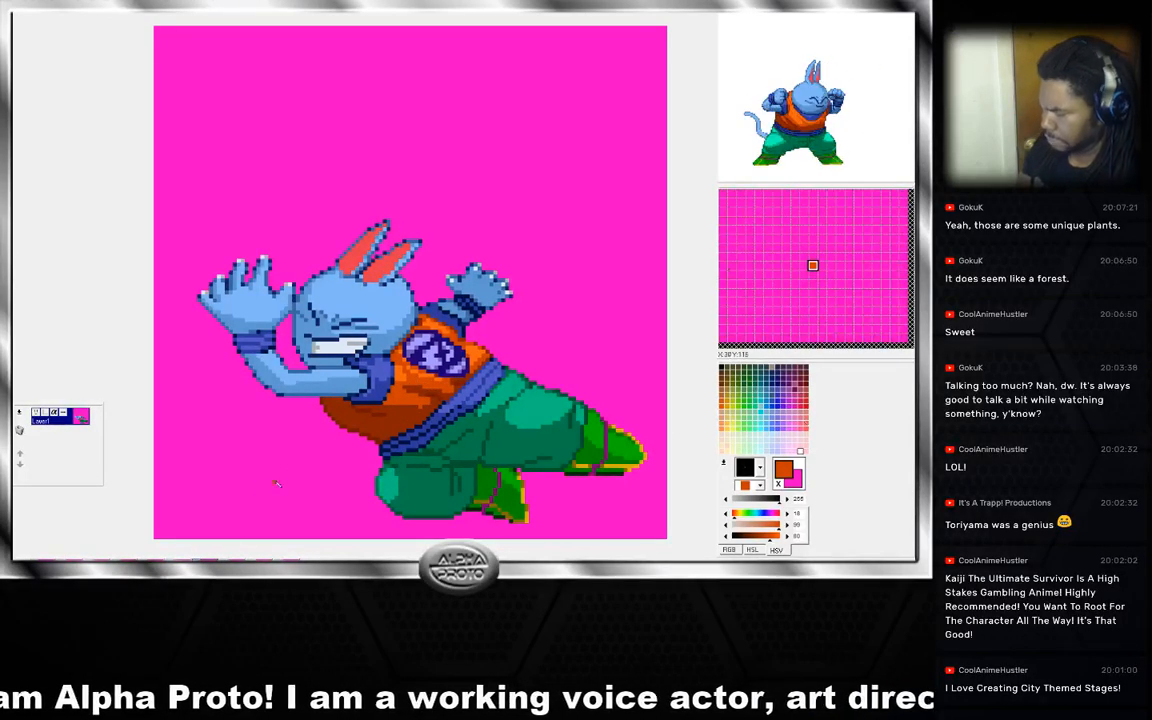
Flip between the lunging frames to check how the reworked orange folds move across the shirt's side.
{"action": "key", "text": "Left"}
{"action": "key", "text": "Right"}
{"action": "key", "text": "Right"}
{"action": "key", "text": "Left"}
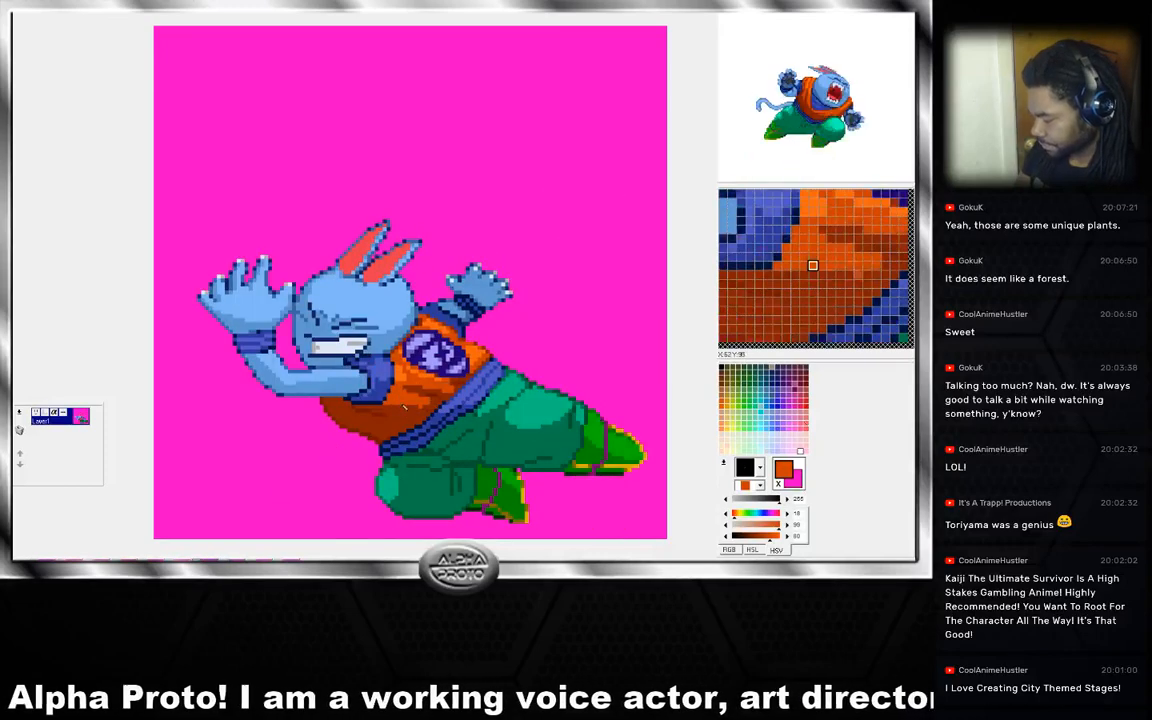
{"action": "key", "text": "Right"}
{"action": "key", "text": "Left"}
{"action": "key", "text": "Right"}
{"action": "key", "text": "Left"}
{"action": "key", "text": "Right"}
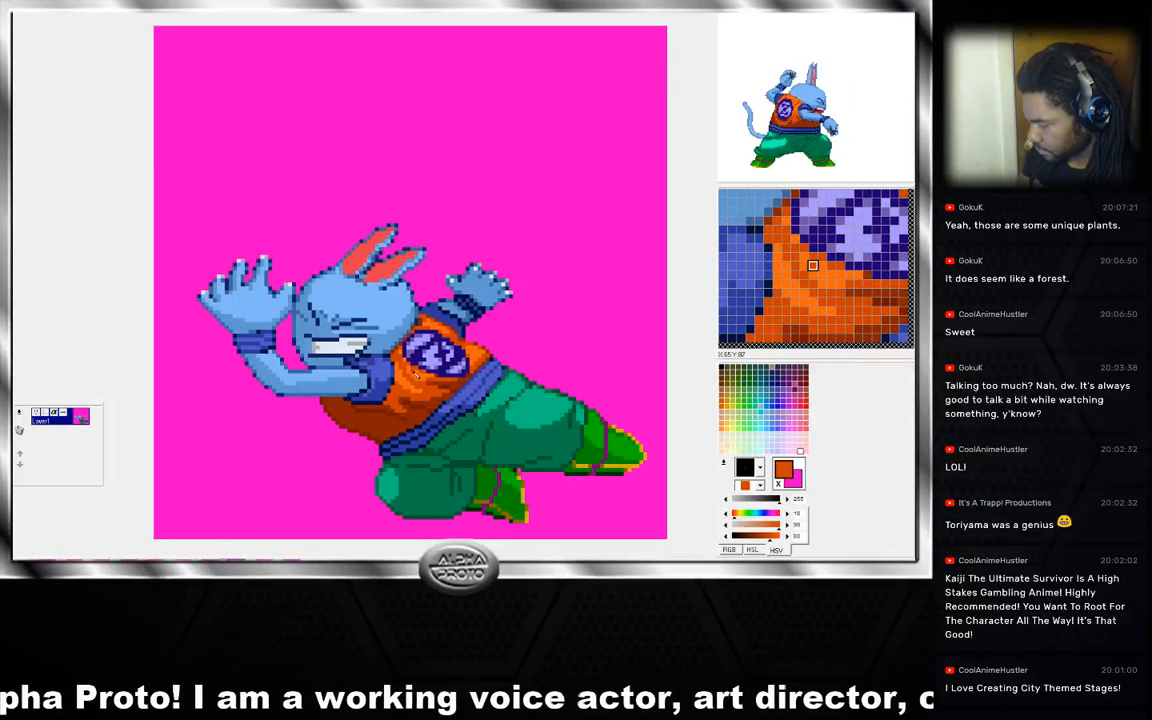
Compare the bright and mid-orange shirt tones around the emblem and folds across the adjacent lunging frames.
{"action": "key", "text": "Left"}
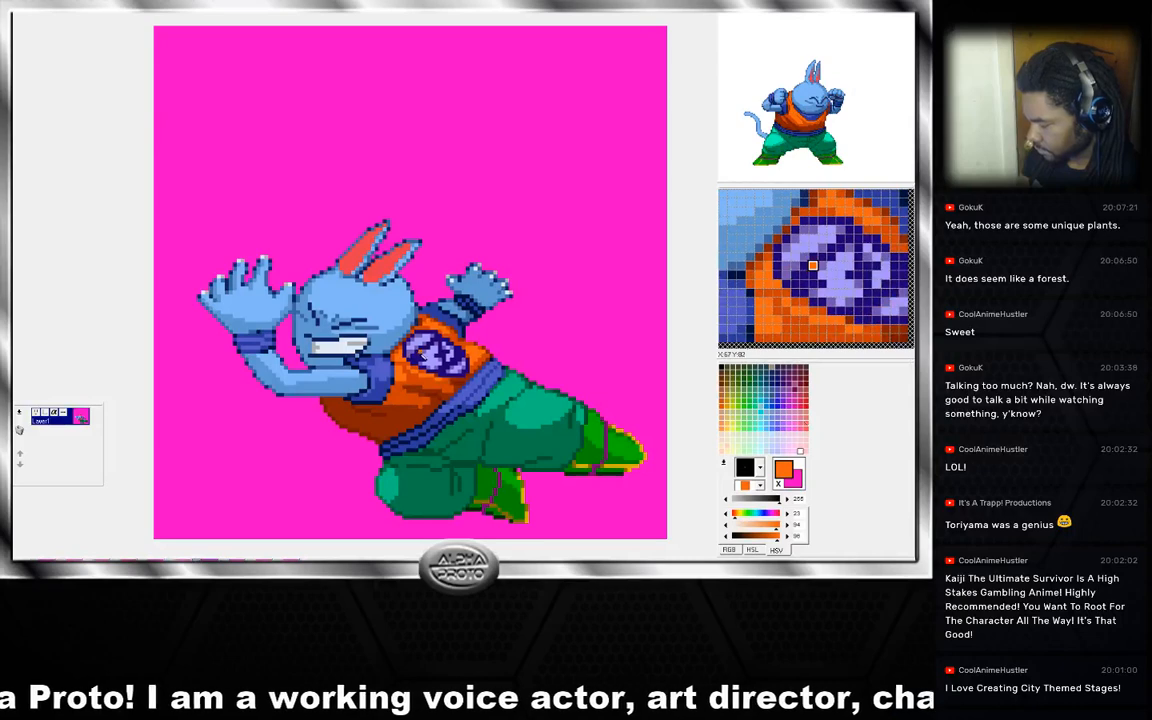
{"action": "key", "text": "Left"}
{"action": "key", "text": "Right"}
{"action": "key", "text": "Right"}
{"action": "key", "text": "Left"}
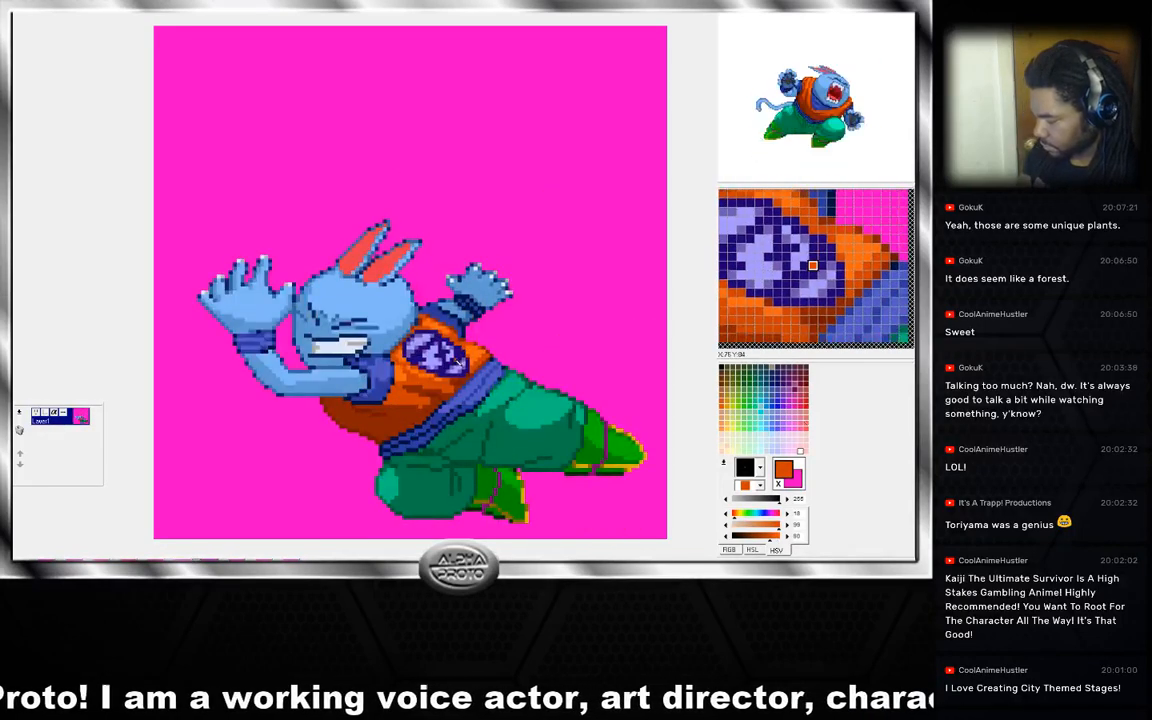
{"action": "key", "text": "Right"}
{"action": "key", "text": "Left"}
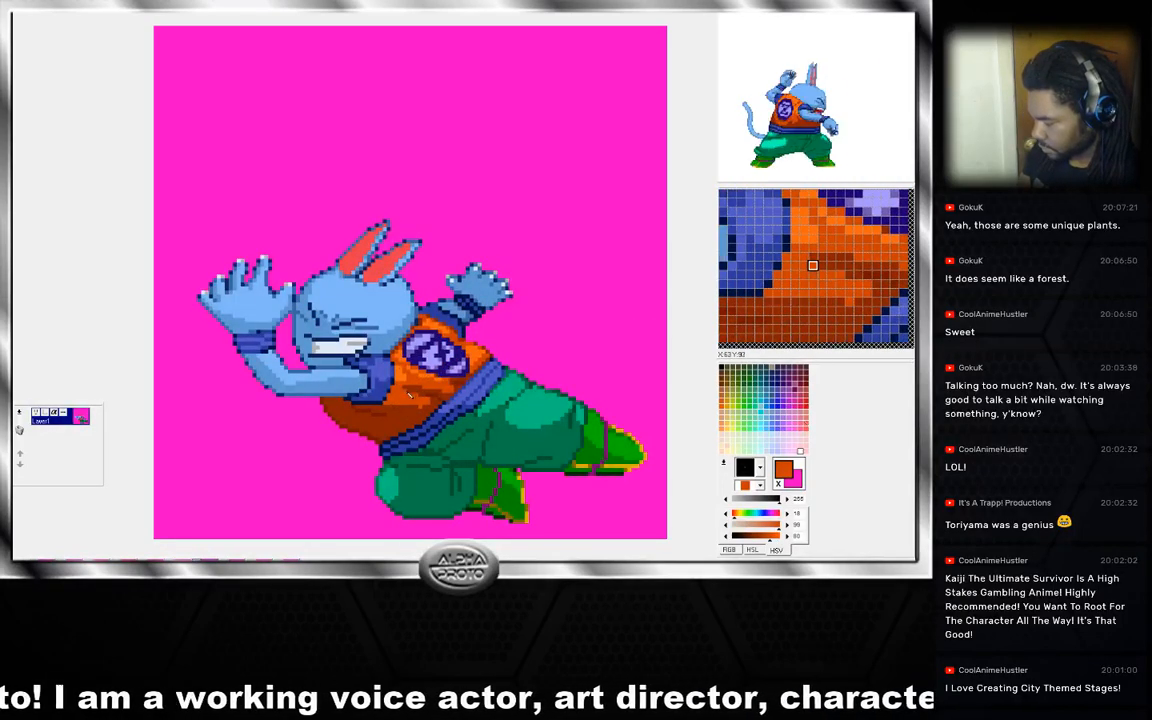
{"action": "key", "text": "Right"}
{"action": "key", "text": "Left"}
{"action": "key", "text": "Right"}
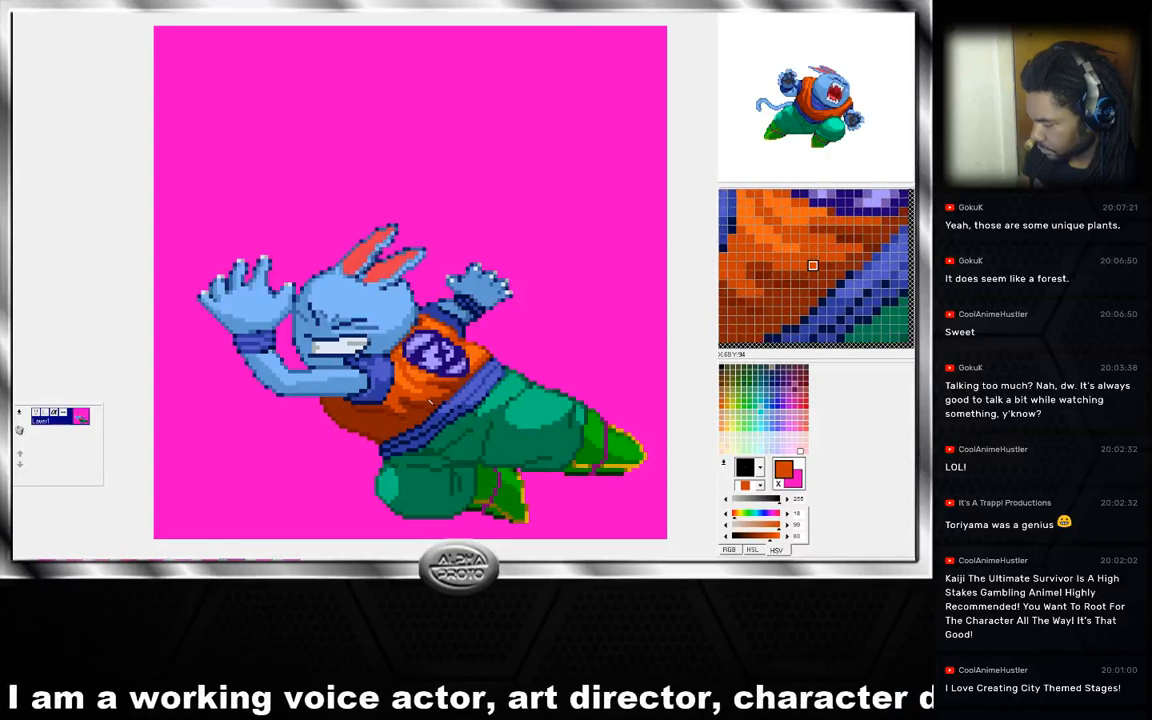
{"action": "key", "text": "Left"}
Sample dark brown from the belly shadow and recheck the shirt shading against the standing and lunging frames.
{"action": "right_click", "coordinate": [411, 410]}
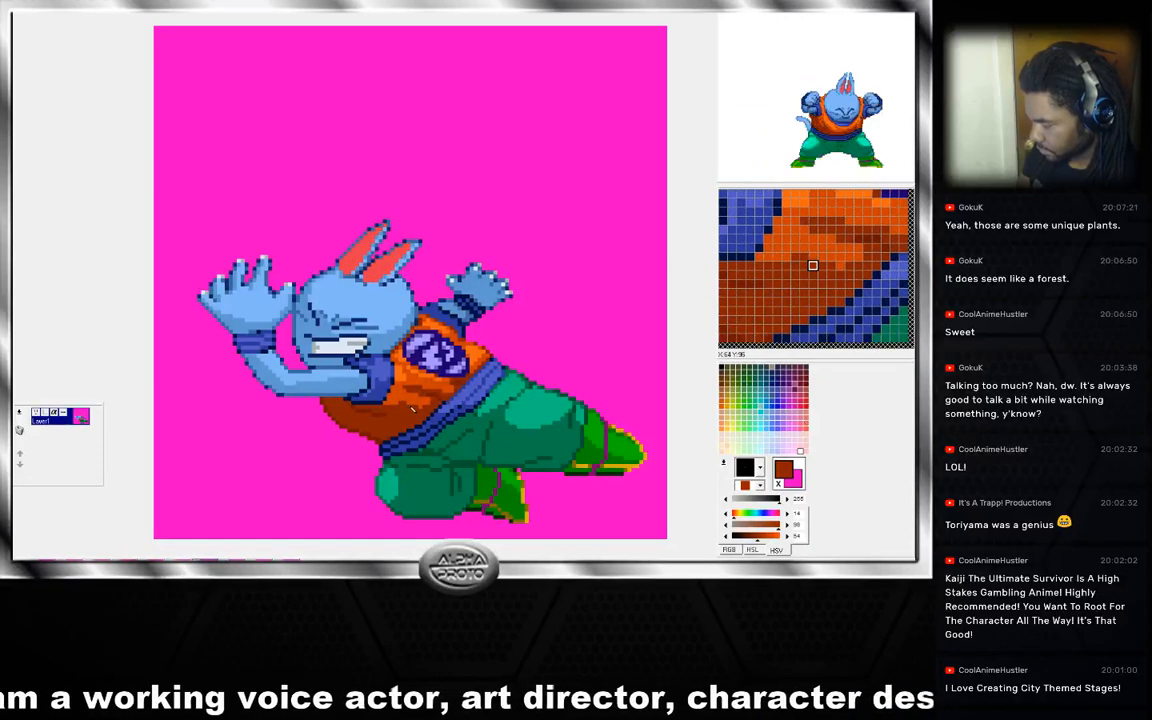
{"action": "key", "text": "Left"}
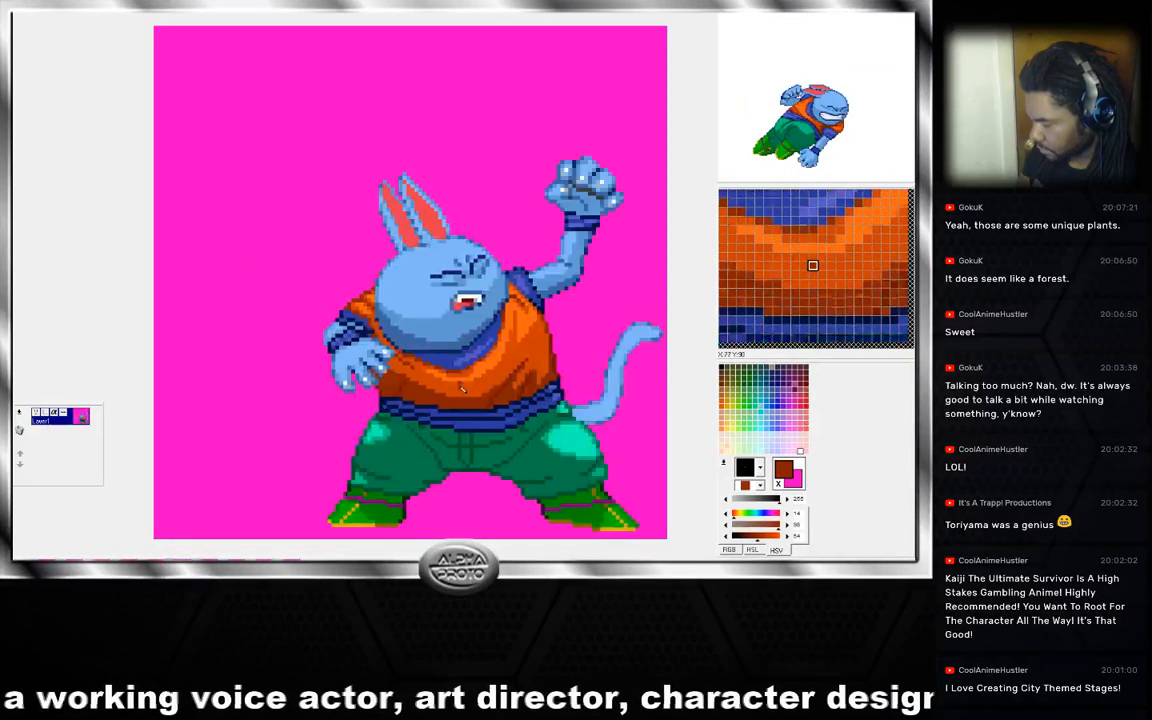
{"action": "key", "text": "Right"}
{"action": "key", "text": "Right"}
{"action": "key", "text": "Left"}
{"action": "key", "text": "Right"}
{"action": "key", "text": "Left"}
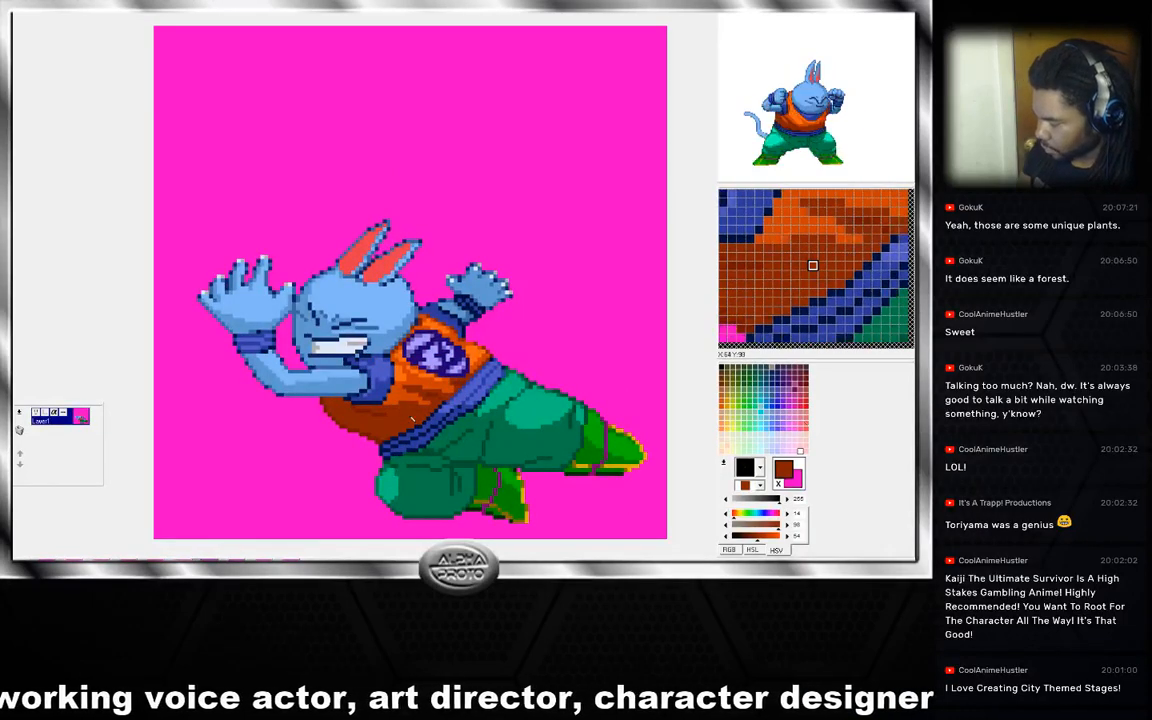
Flip between the two lunging frames to compare the belly shadow and the shirt shading along the belt.
{"action": "key", "text": "Left"}
{"action": "key", "text": "Right"}
{"action": "key", "text": "Right"}
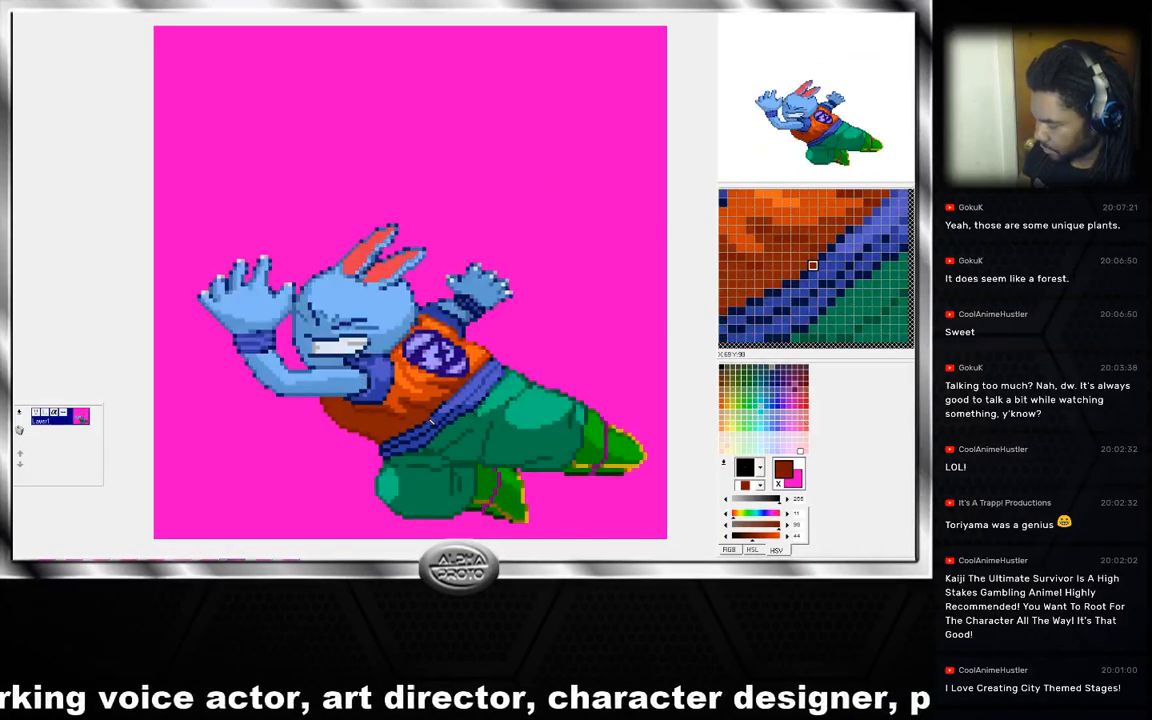
{"action": "key", "text": "Left"}
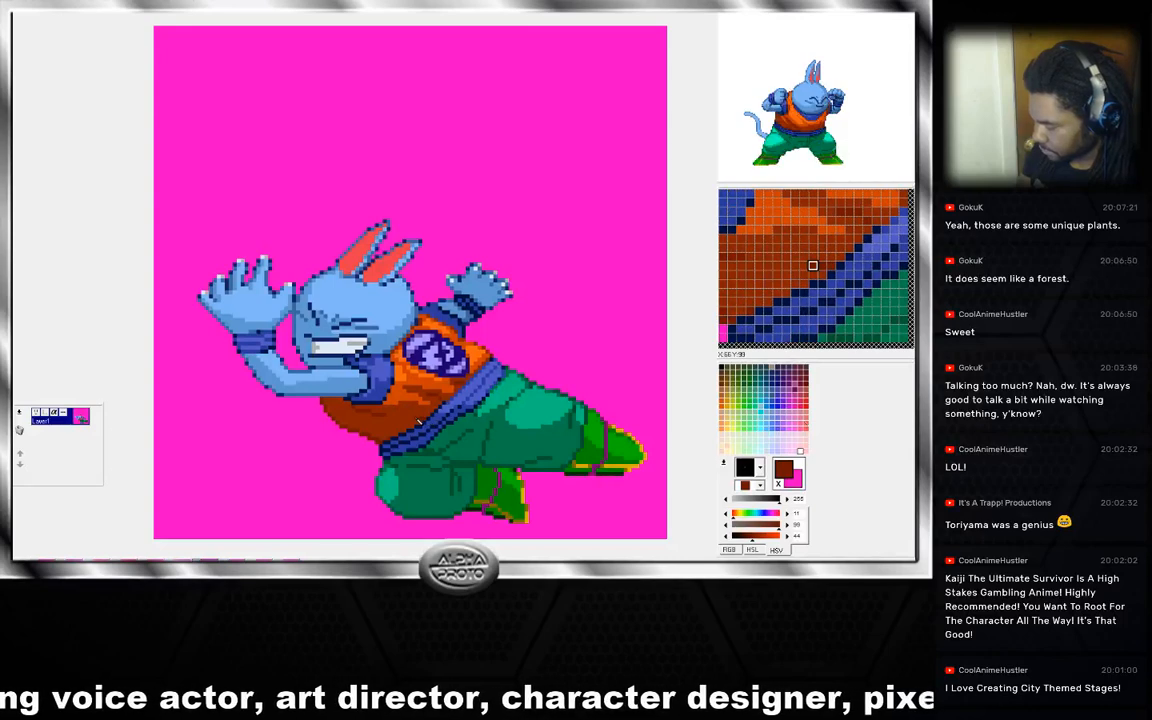
{"action": "key", "text": "Left"}
{"action": "key", "text": "Right"}
{"action": "key", "text": "Right"}
{"action": "key", "text": "Left"}
{"action": "key", "text": "Right"}
{"action": "key", "text": "Left"}
{"action": "key", "text": "Right"}
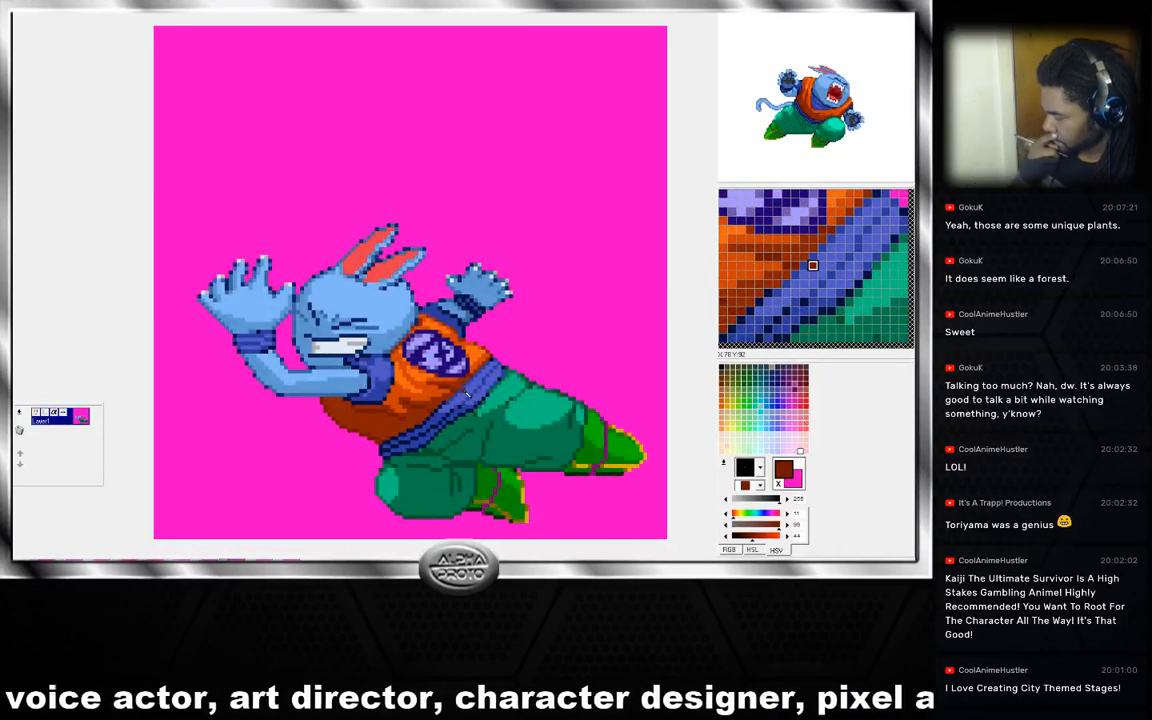
{"action": "key", "text": "Left"}
{"action": "key", "text": "Right"}
{"action": "key", "text": "Left"}
{"action": "key", "text": "Right"}
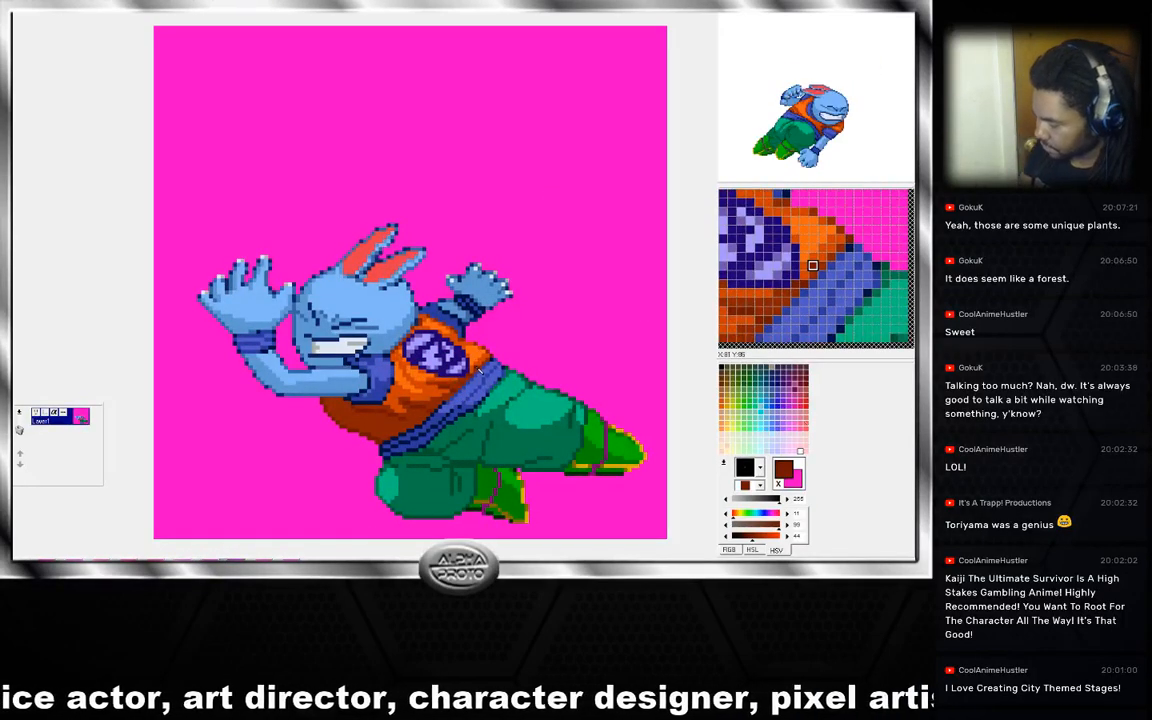
Retouch the shirt's back edge beside the emblem with sampled bright orange, mid-orange and brown in the second lunging frame.
{"action": "right_click", "coordinate": [478, 370]}
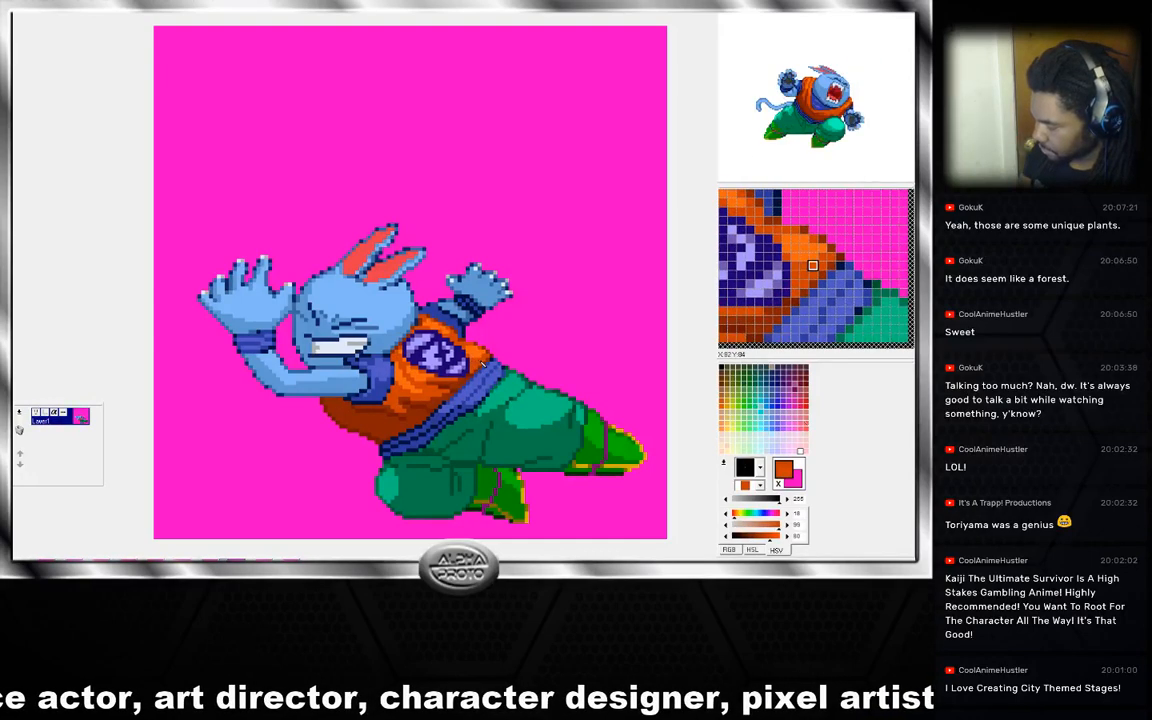
{"action": "right_click", "coordinate": [478, 342]}
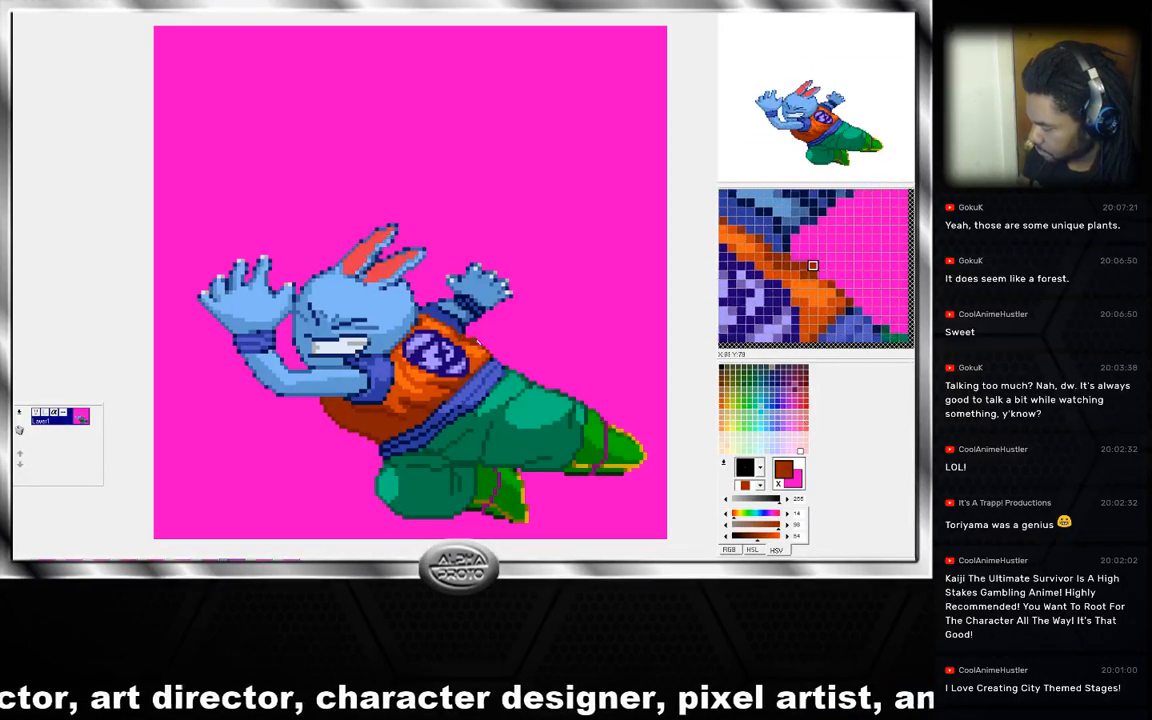
{"action": "right_click", "coordinate": [475, 344]}
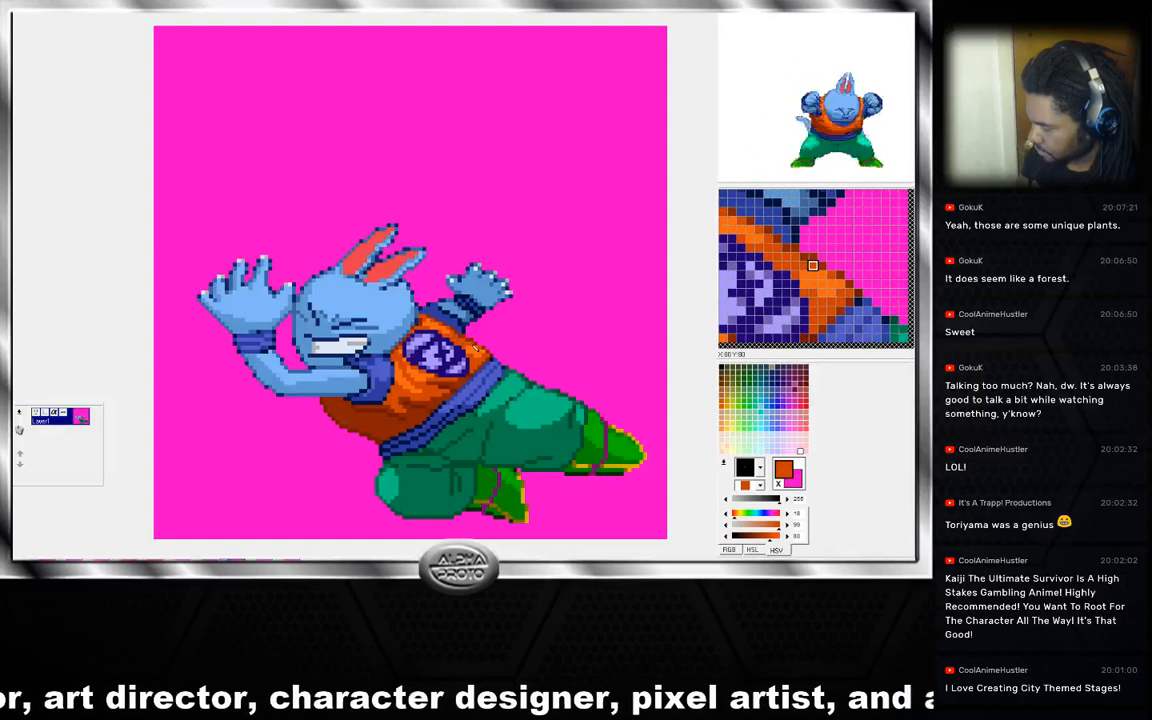
{"action": "right_click", "coordinate": [475, 351]}
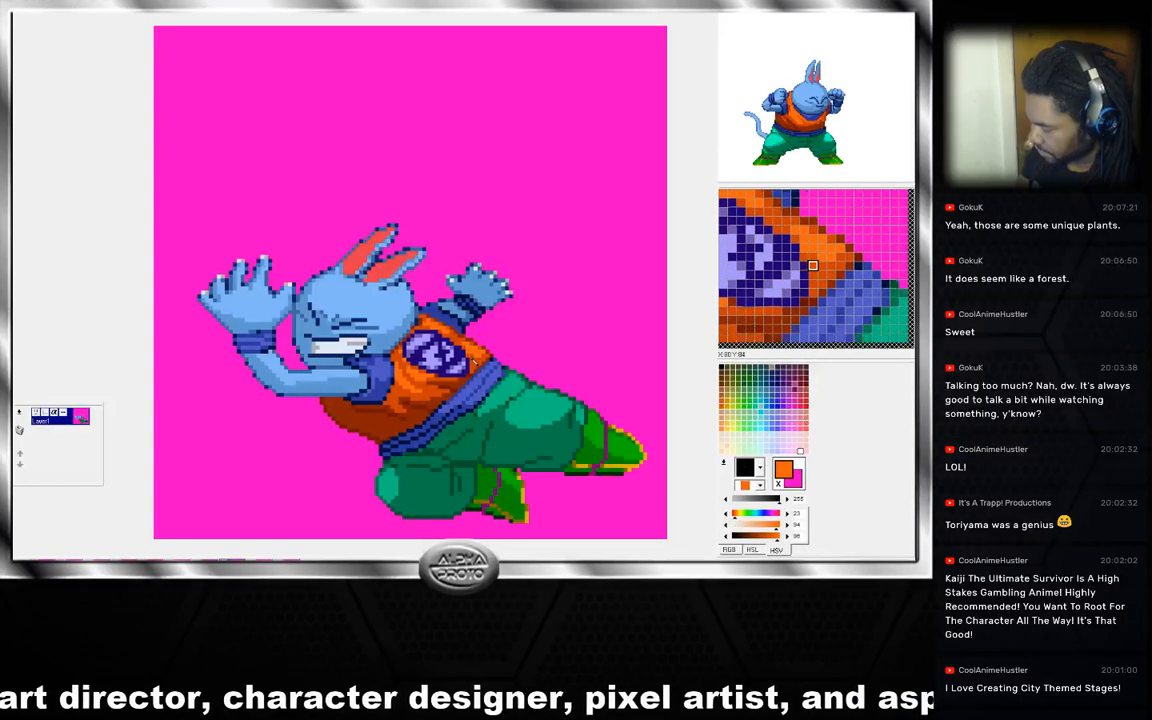
{"action": "right_click", "coordinate": [503, 376]}
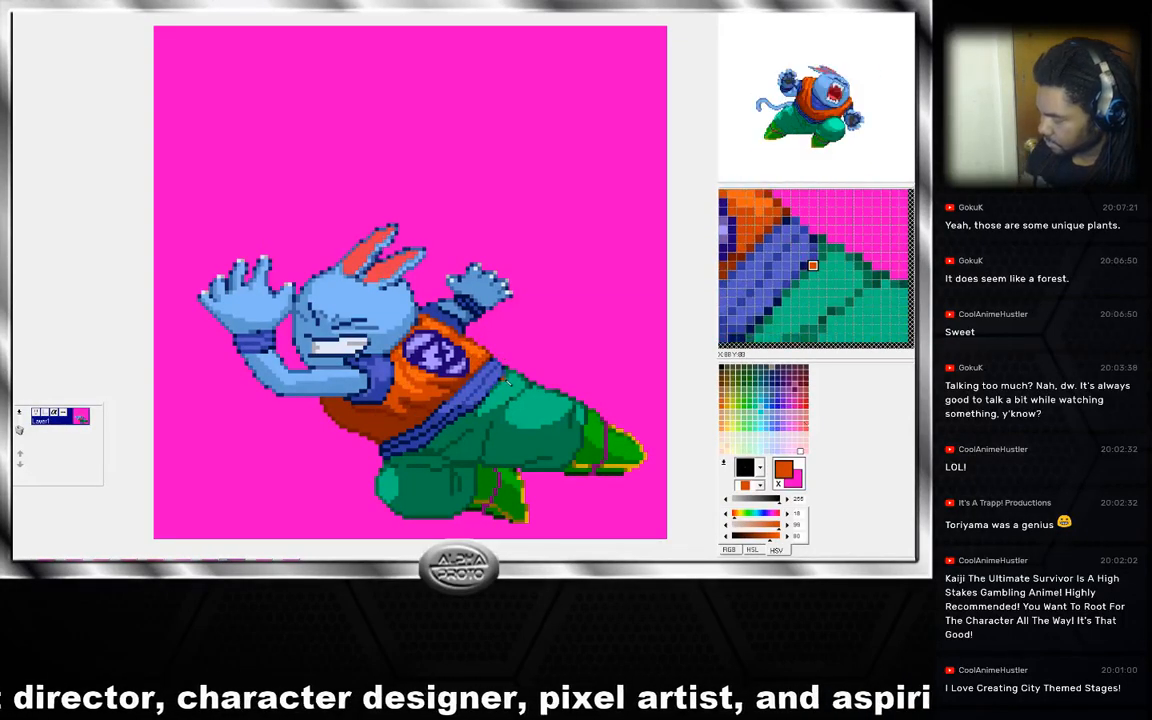
{"action": "right_click", "coordinate": [492, 356]}
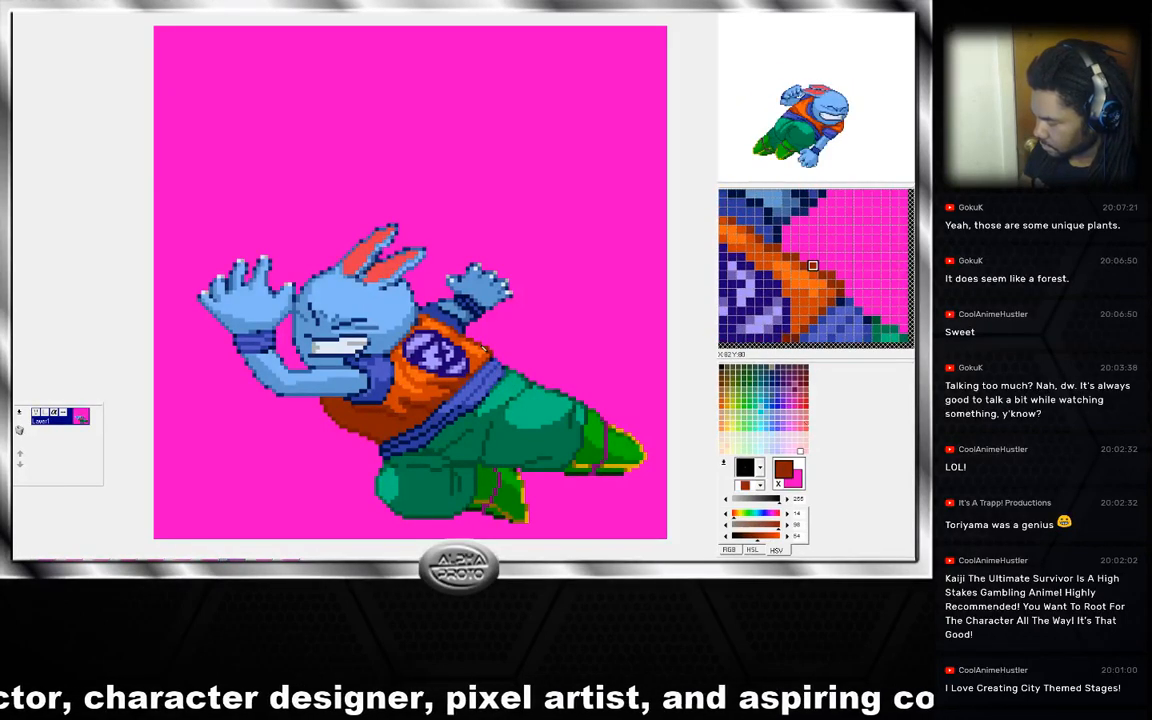
{"action": "right_click", "coordinate": [490, 355]}
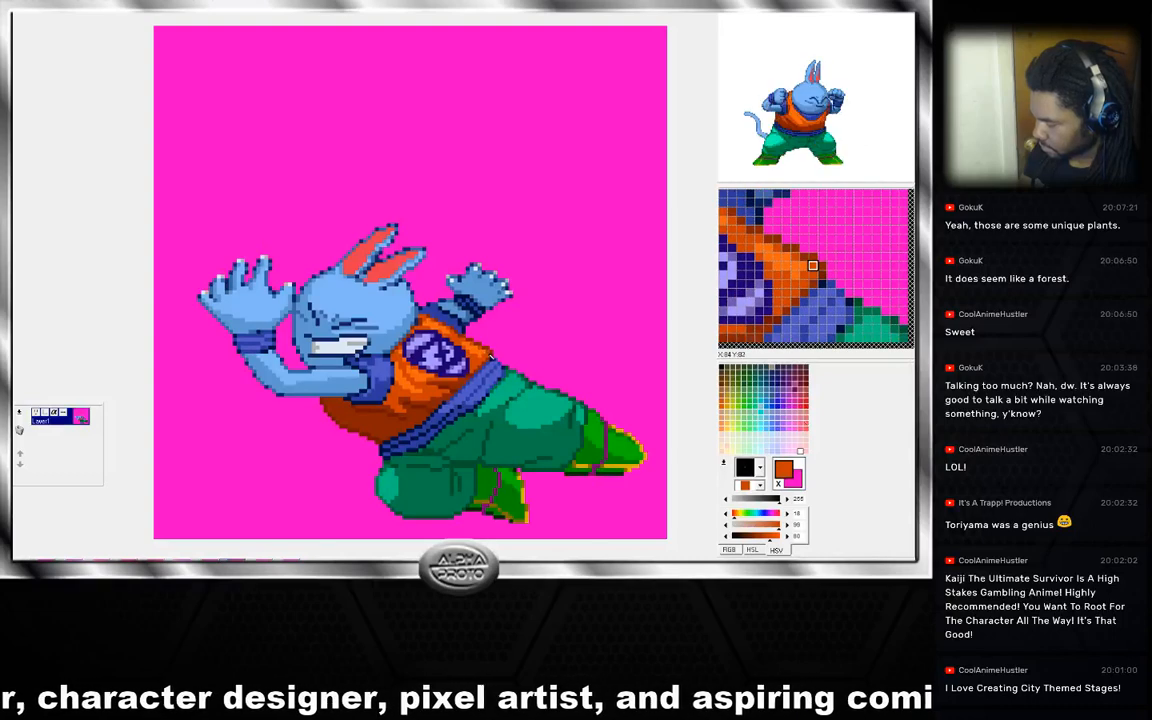
{"action": "right_click", "coordinate": [484, 362]}
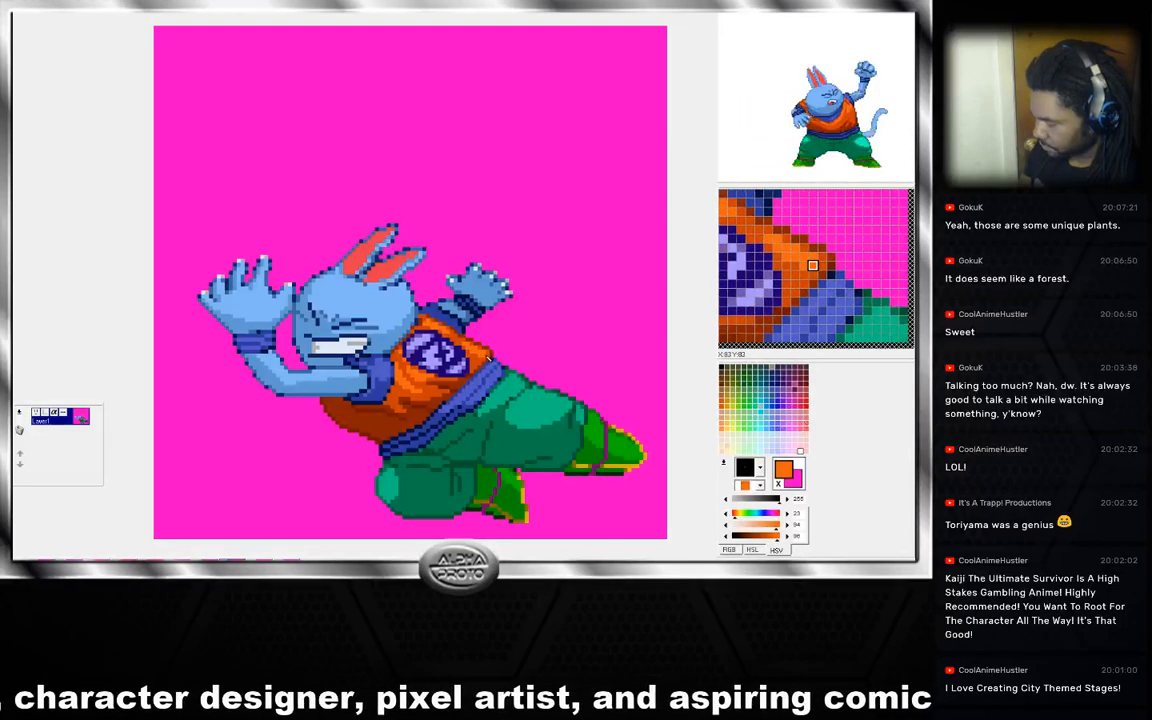
{"action": "right_click", "coordinate": [487, 362]}
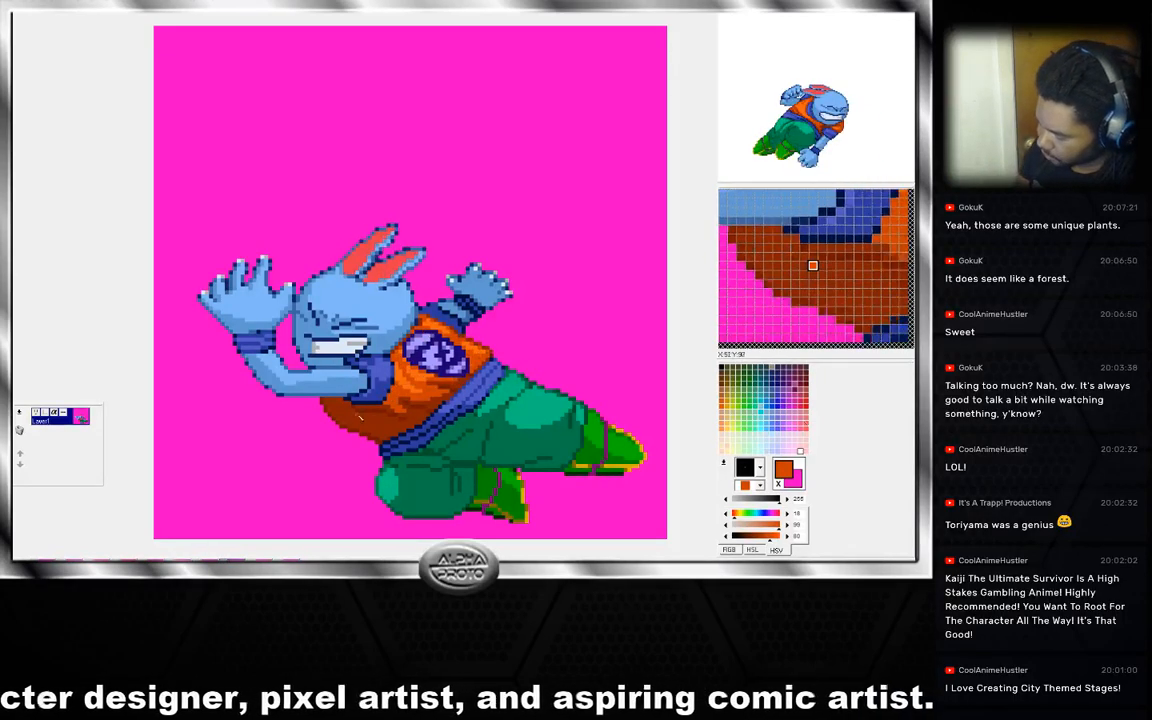
Touch up the belly shadow below the arm with sampled dark browns.
{"action": "key", "text": "ctrl+Right"}
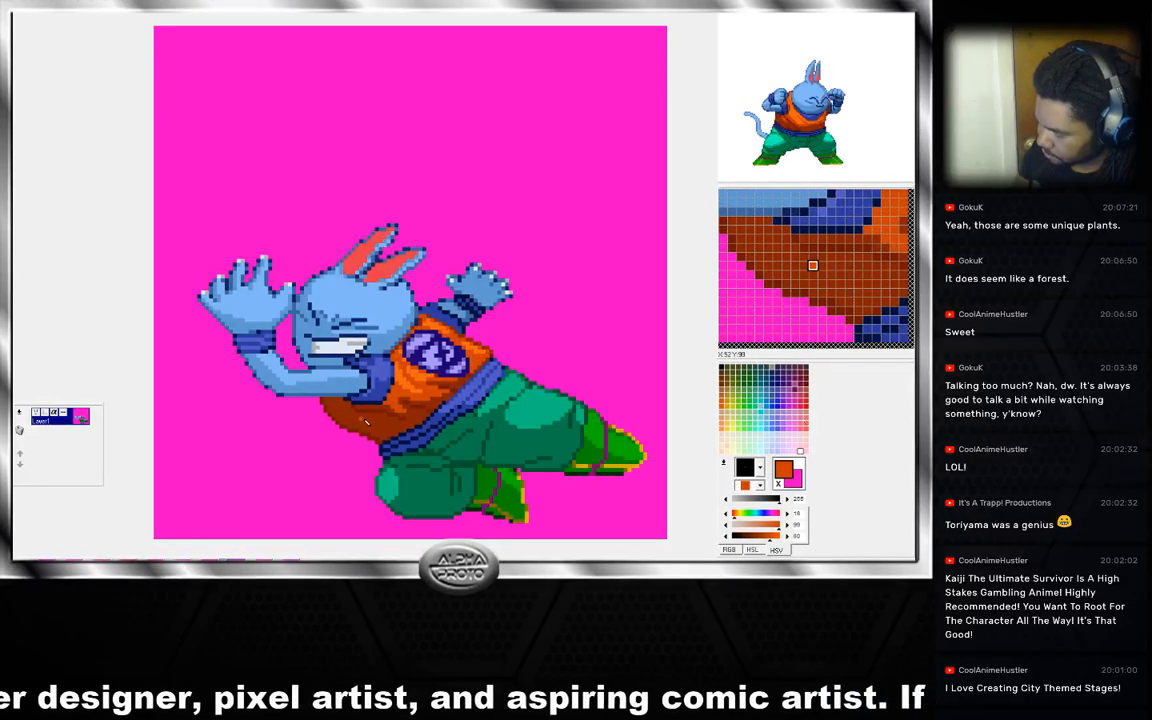
{"action": "right_click", "coordinate": [361, 419]}
{"action": "right_click", "coordinate": [361, 412]}
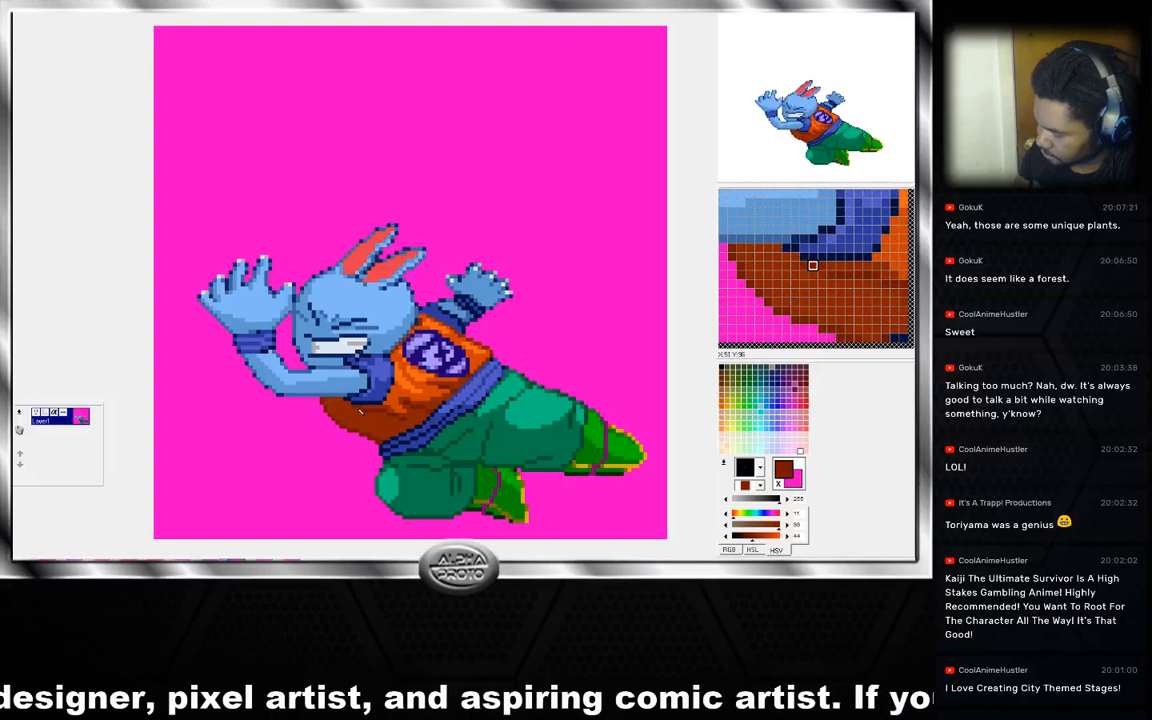
{"action": "key", "text": "ctrl+Right"}
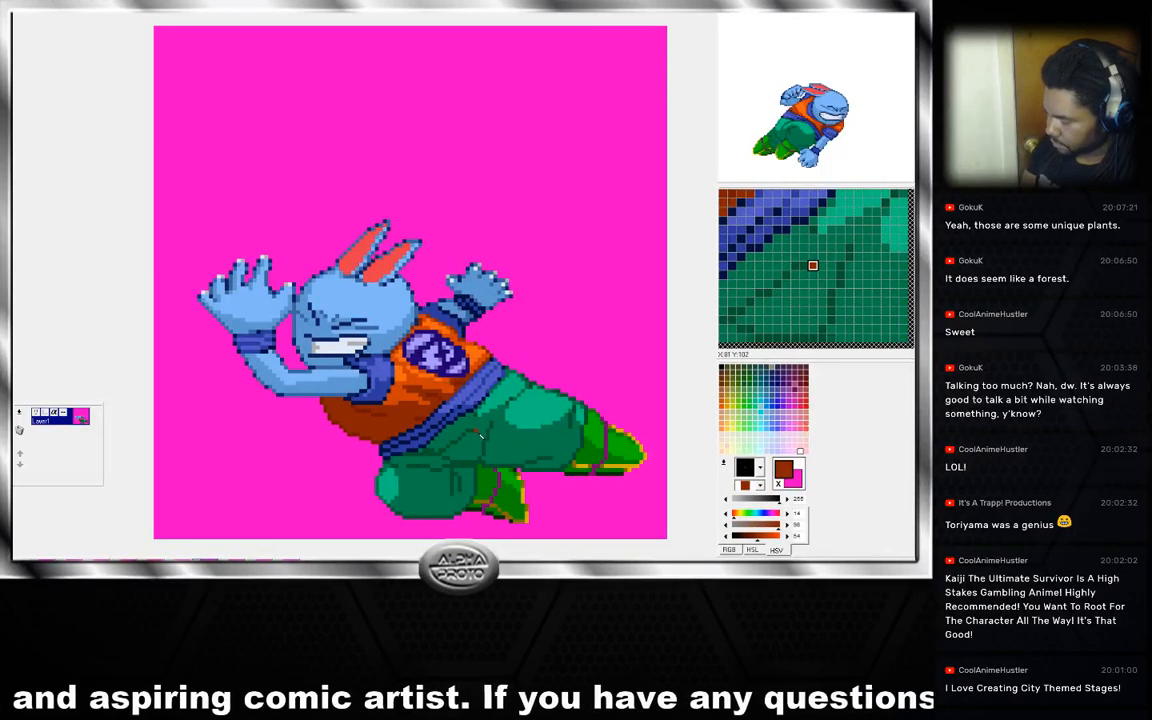
Clean up the shoulder trim's outline behind the head with sampled navy and background magenta, checking against the adjacent frames.
{"action": "key", "text": "Right"}
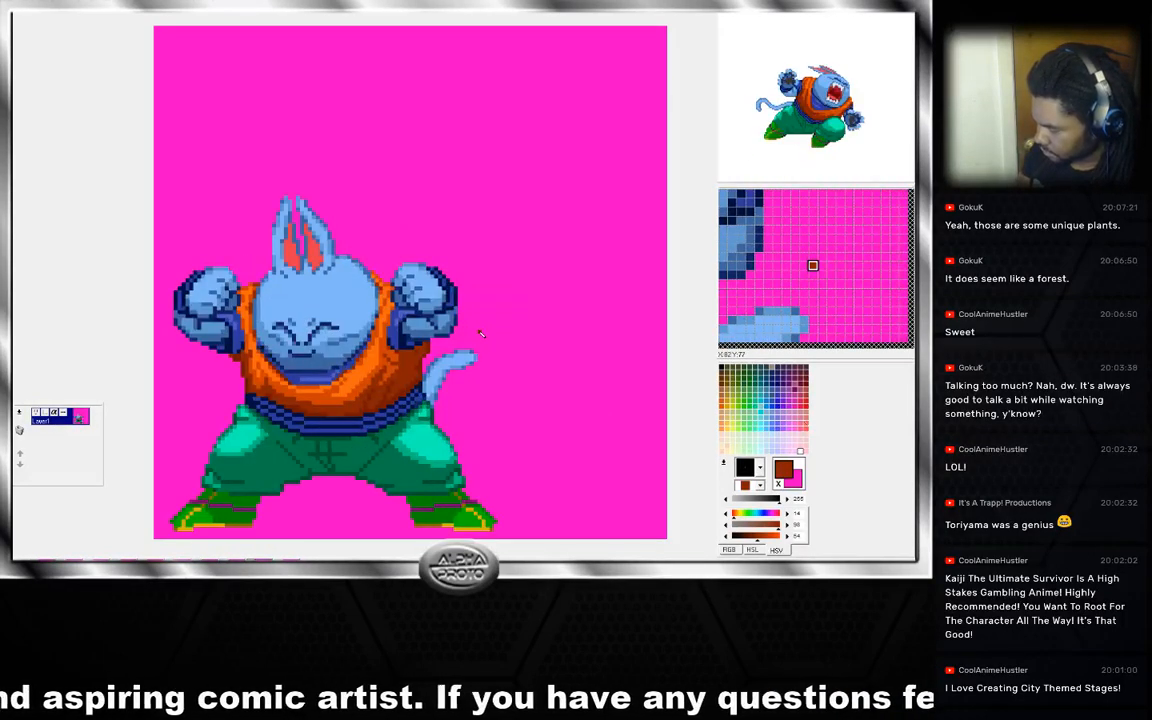
{"action": "key", "text": "Left"}
{"action": "key", "text": "Left"}
{"action": "right_click", "coordinate": [476, 339]}
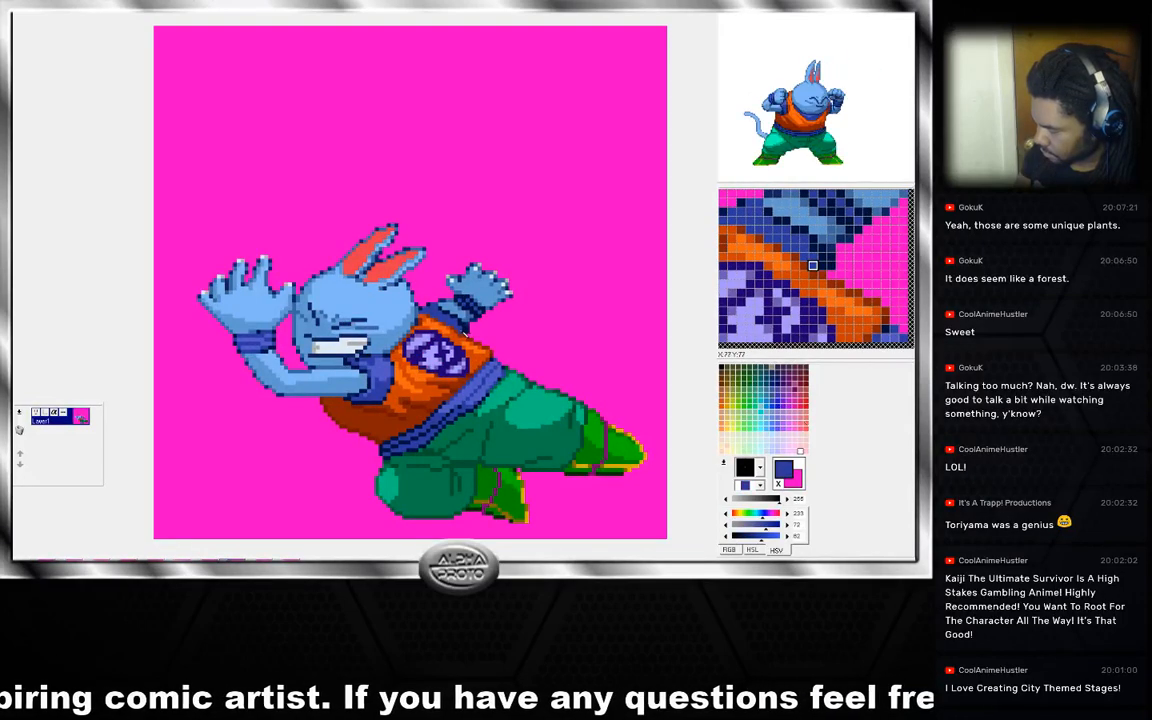
{"action": "right_click", "coordinate": [433, 309]}
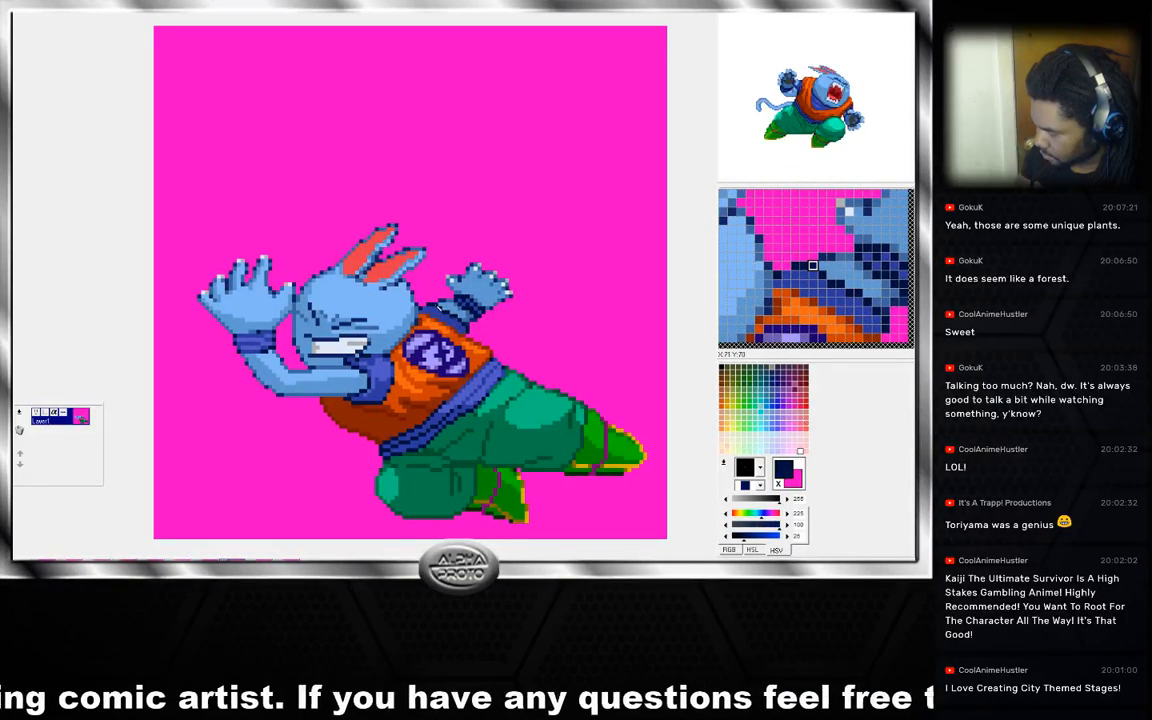
{"action": "right_click", "coordinate": [428, 313]}
{"action": "left_click", "coordinate": [430, 307]}
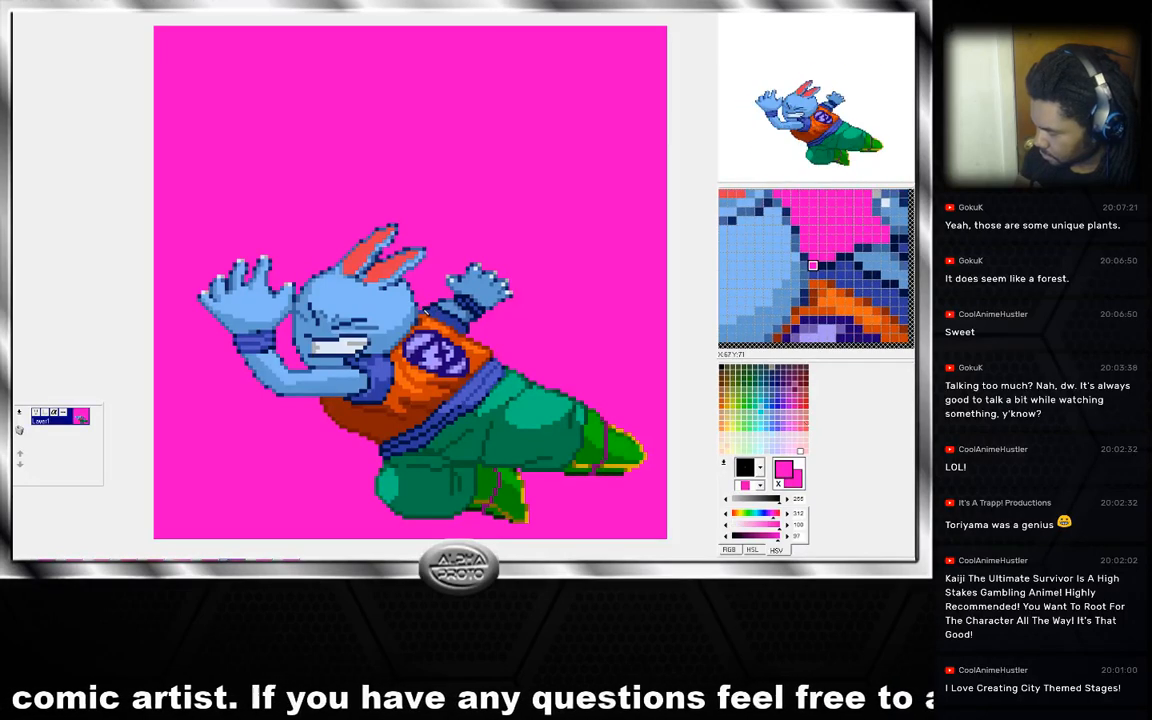
{"action": "right_click", "coordinate": [434, 309]}
{"action": "left_click", "coordinate": [430, 312]}
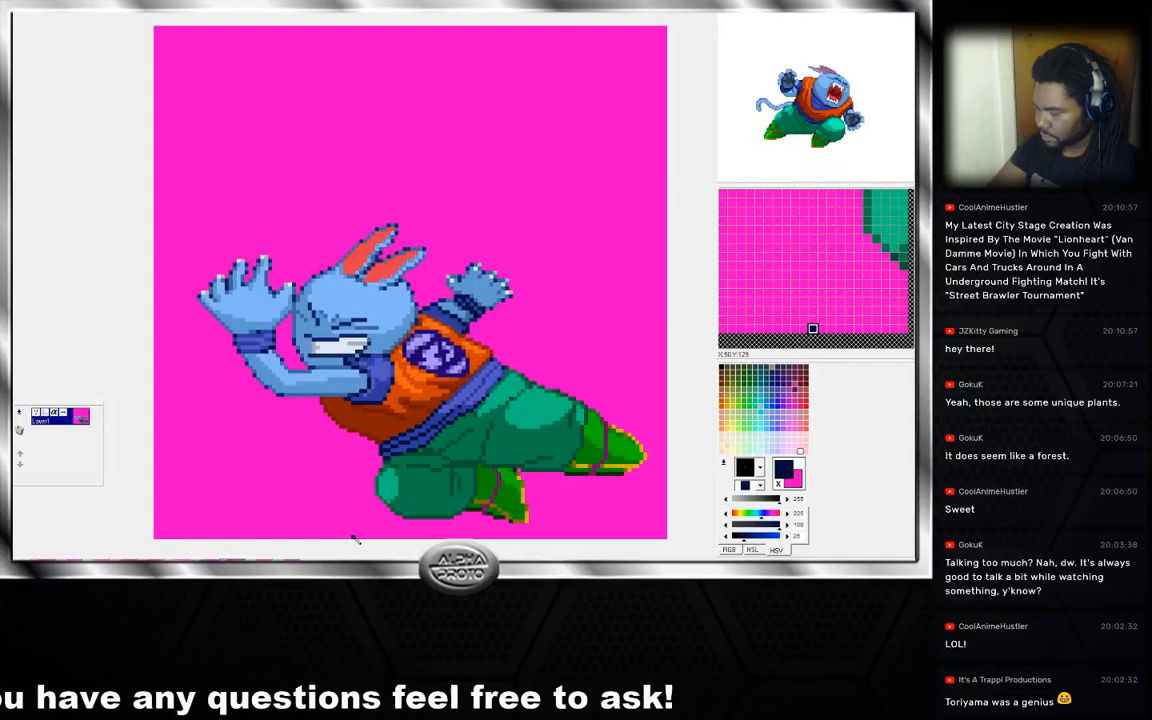
Rework the orange strip above the emblem with sampled bright and mid-orange, comparing it with the neighbouring lunging frame.
{"action": "right_click", "coordinate": [452, 335]}
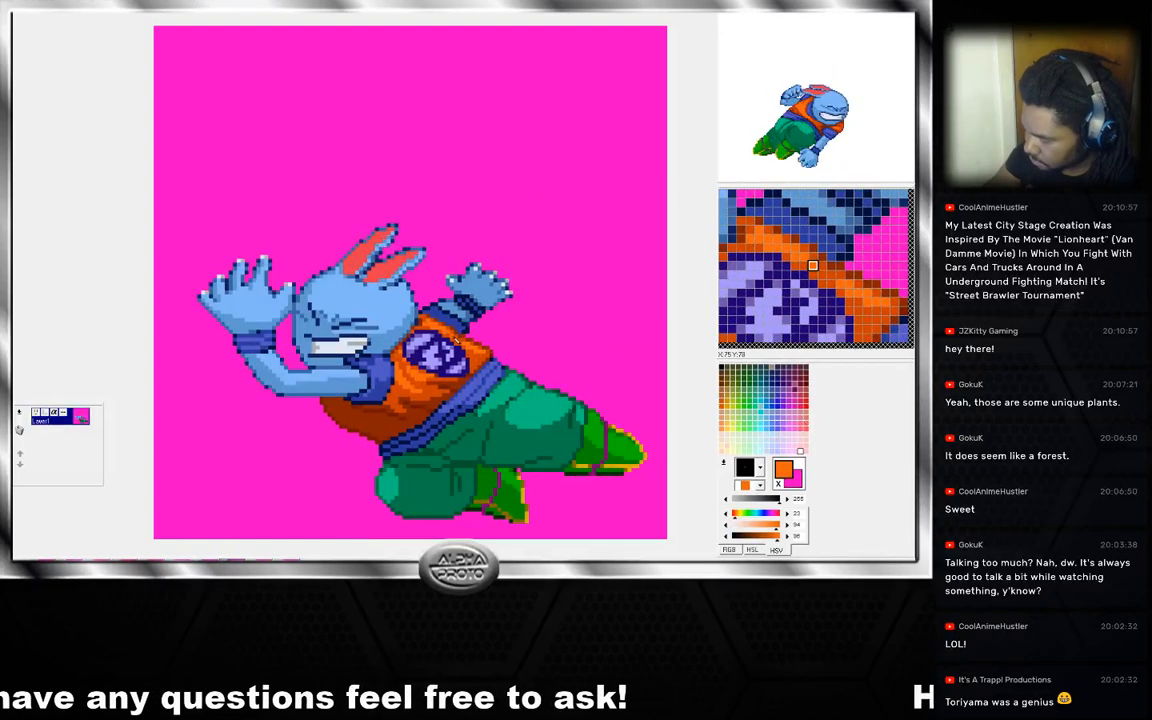
{"action": "key", "text": "Right"}
{"action": "key", "text": "Left"}
{"action": "right_click", "coordinate": [436, 331]}
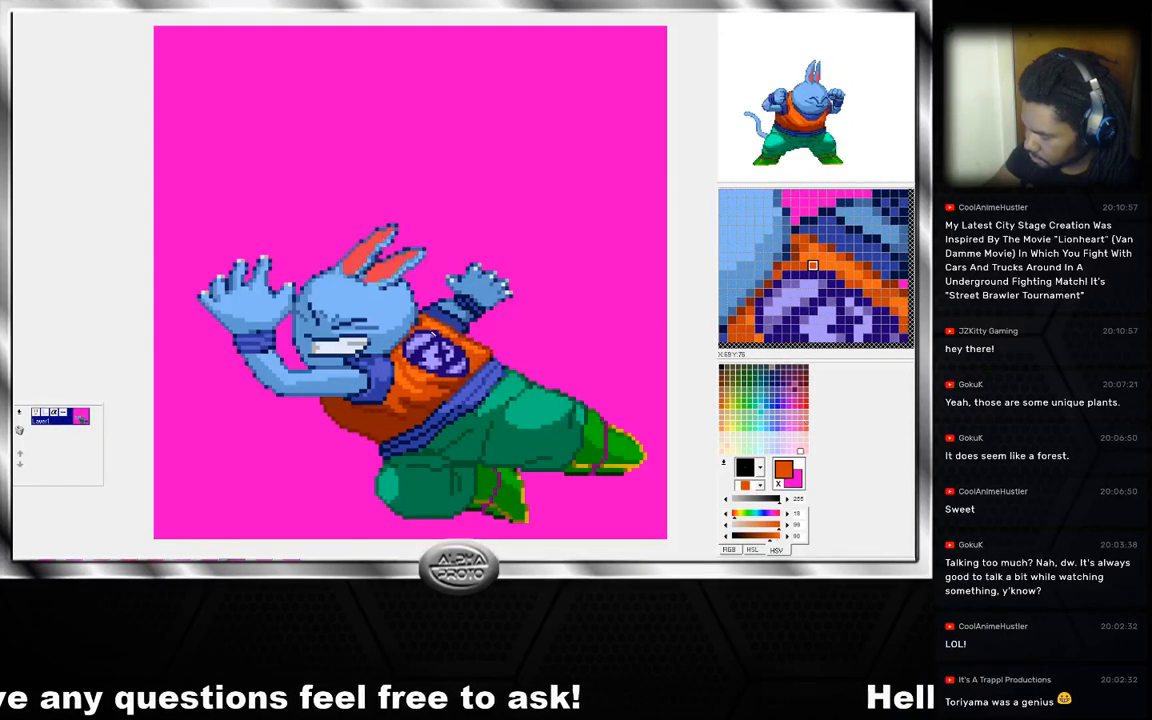
{"action": "key", "text": "Right"}
{"action": "key", "text": "Left"}
{"action": "key", "text": "Right"}
{"action": "key", "text": "Left"}
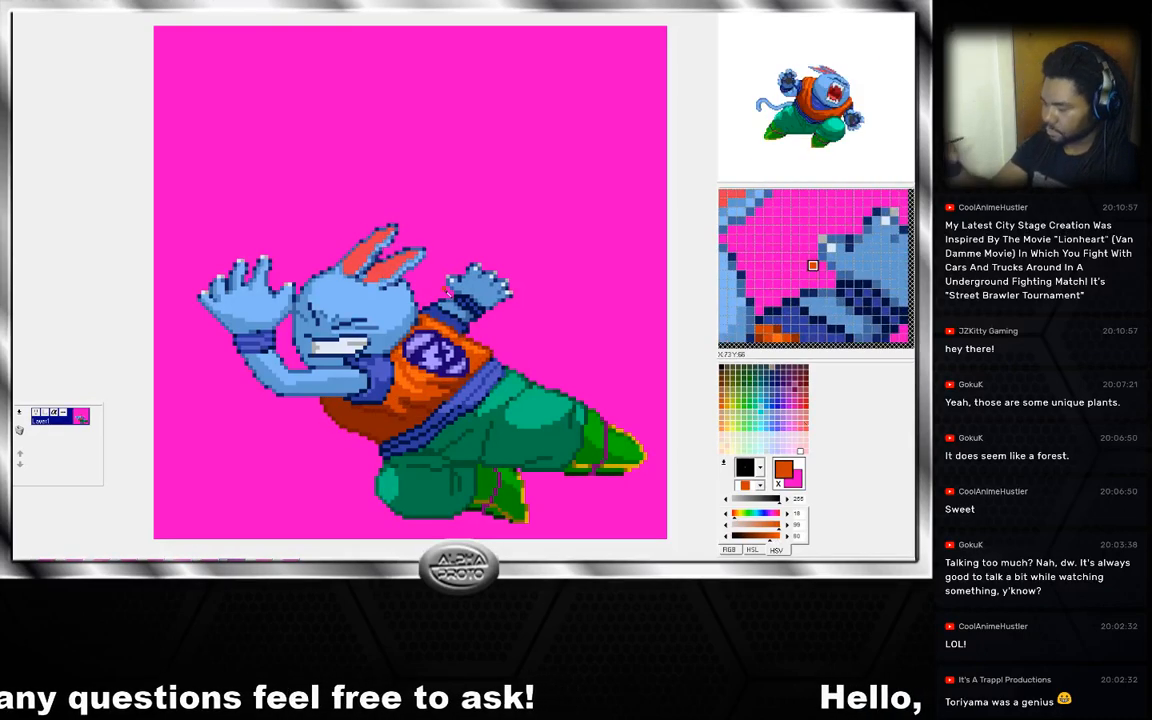
{"action": "key", "text": "Right"}
{"action": "key", "text": "Left"}
{"action": "key", "text": "Right"}
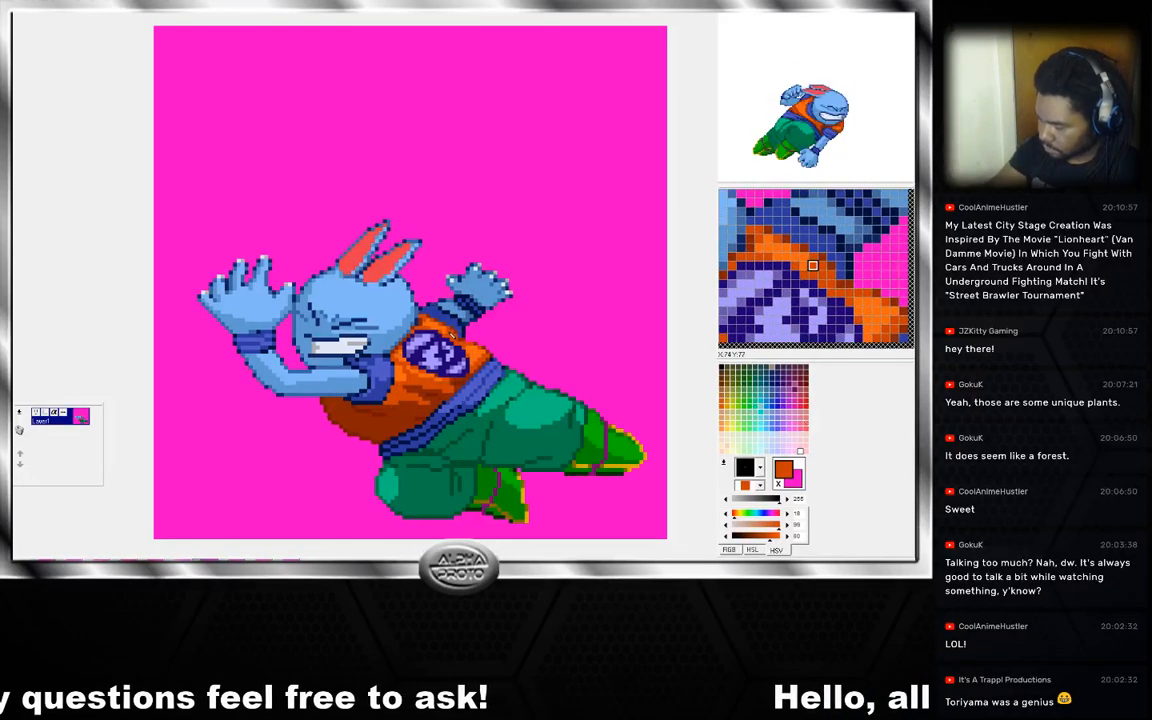
{"action": "right_click", "coordinate": [448, 334]}
Flip repeatedly between the lunging frames to check how the emblem and upper shirt shading move.
{"action": "key", "text": "Right"}
{"action": "key", "text": "Left"}
{"action": "key", "text": "Left"}
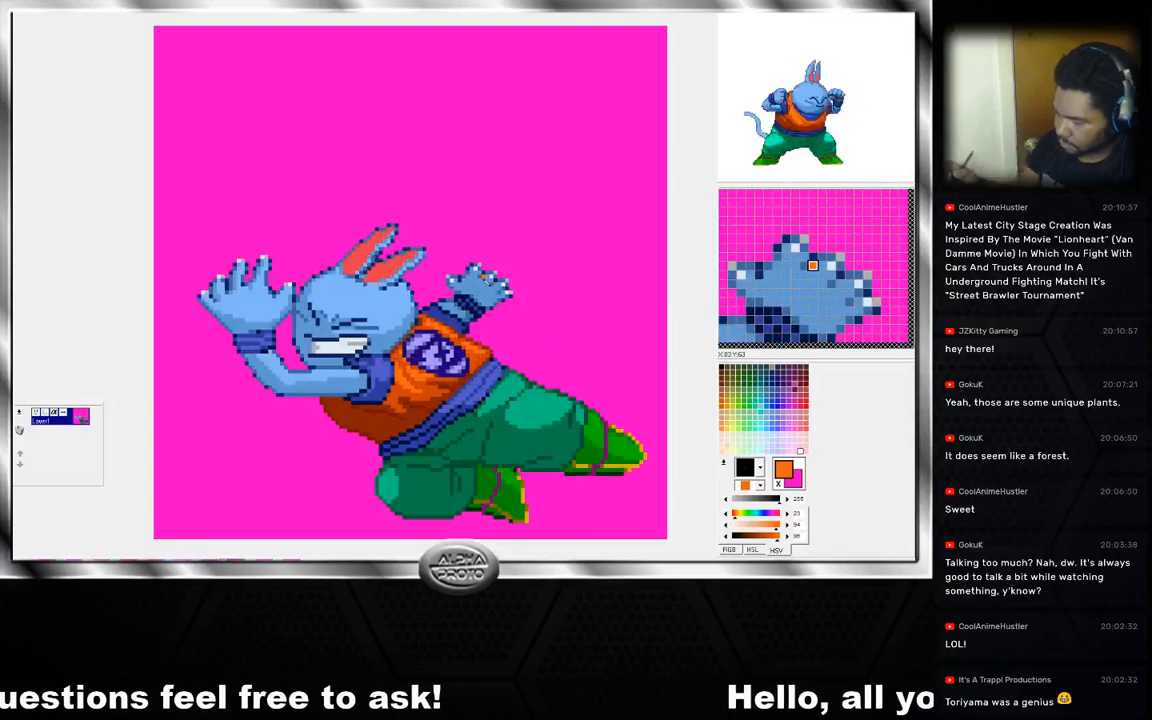
{"action": "key", "text": "Right"}
{"action": "key", "text": "Left"}
{"action": "key", "text": "Right"}
{"action": "key", "text": "Left"}
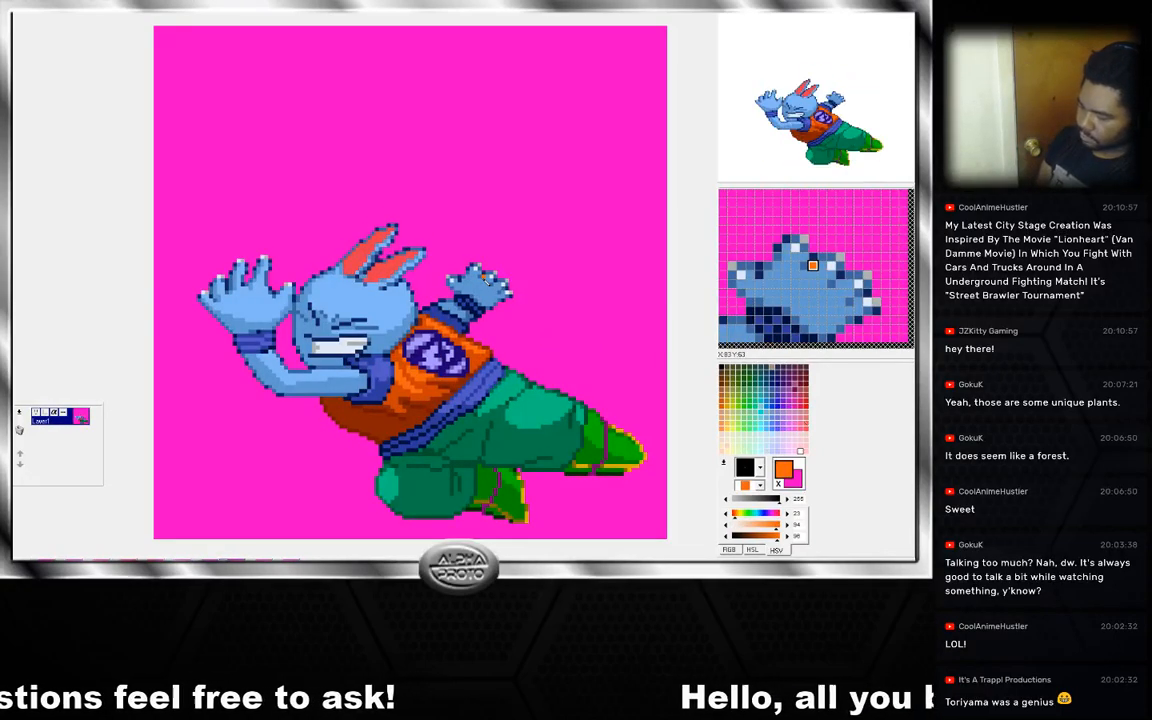
{"action": "key", "text": "Right"}
{"action": "key", "text": "Left"}
{"action": "key", "text": "Right"}
{"action": "key", "text": "Left"}
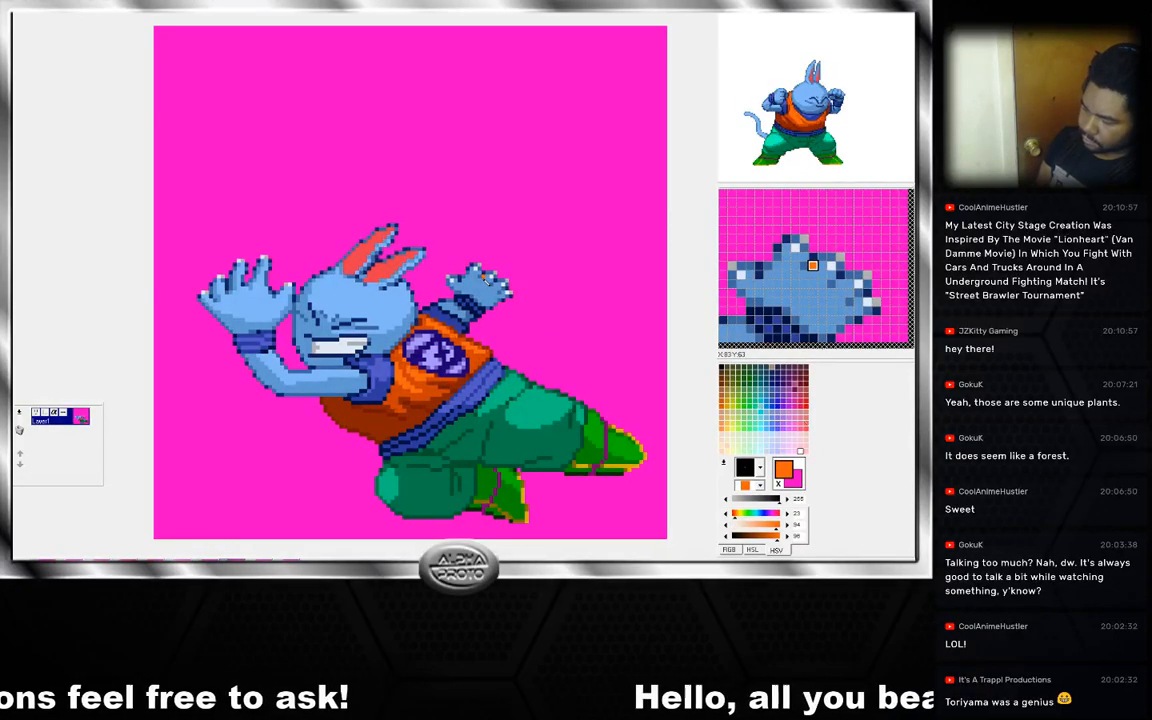
{"action": "key", "text": "Right"}
{"action": "key", "text": "Left"}
{"action": "key", "text": "Right"}
{"action": "key", "text": "Left"}
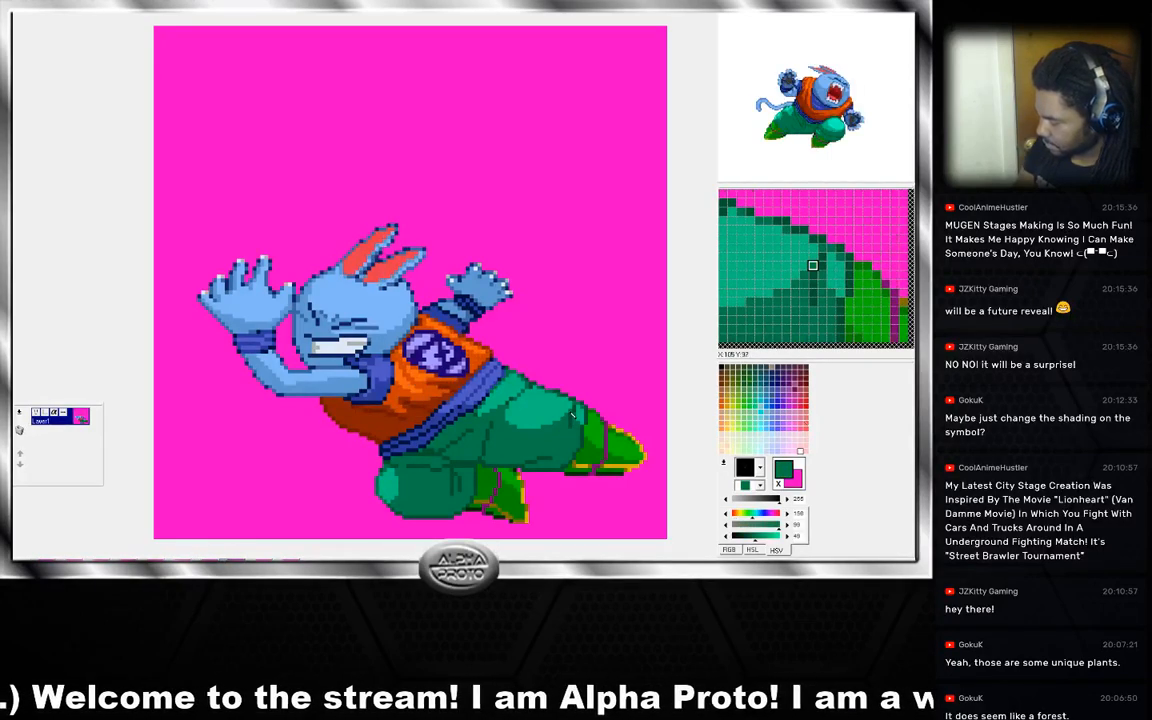
Adjust the shading of the trouser cuff above the rear boot with sampled light and dark greens.
{"action": "right_click", "coordinate": [552, 410]}
{"action": "key", "text": "Right"}
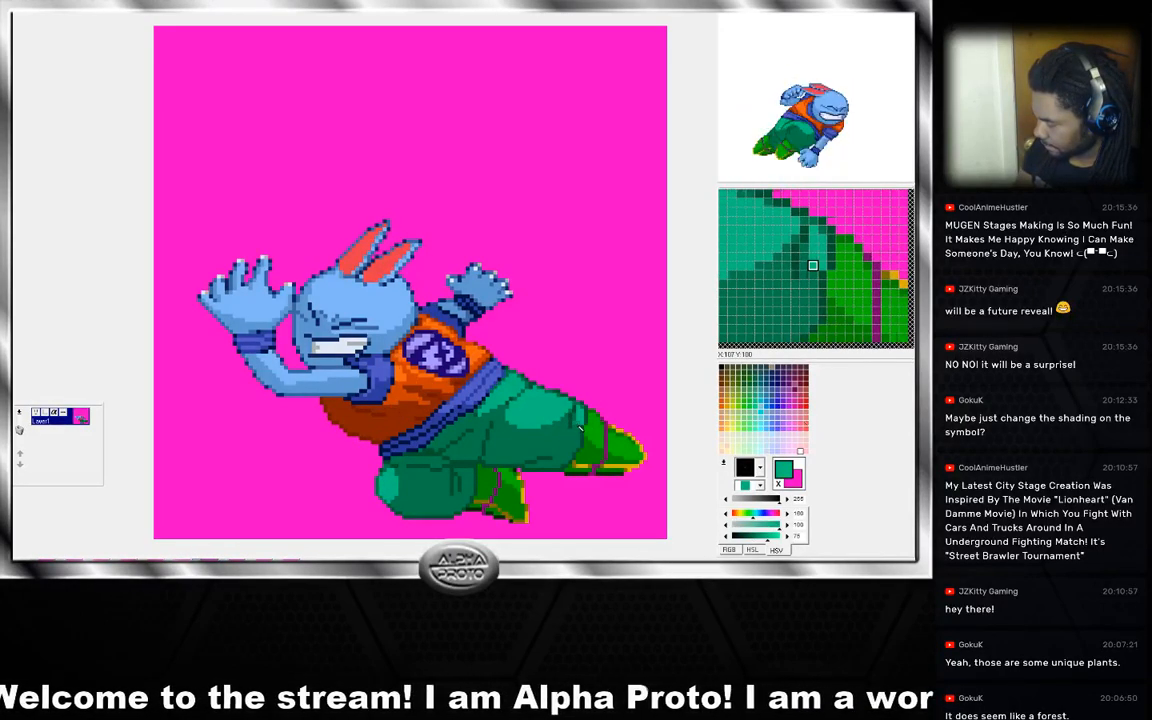
{"action": "right_click", "coordinate": [583, 413]}
{"action": "key", "text": "Right"}
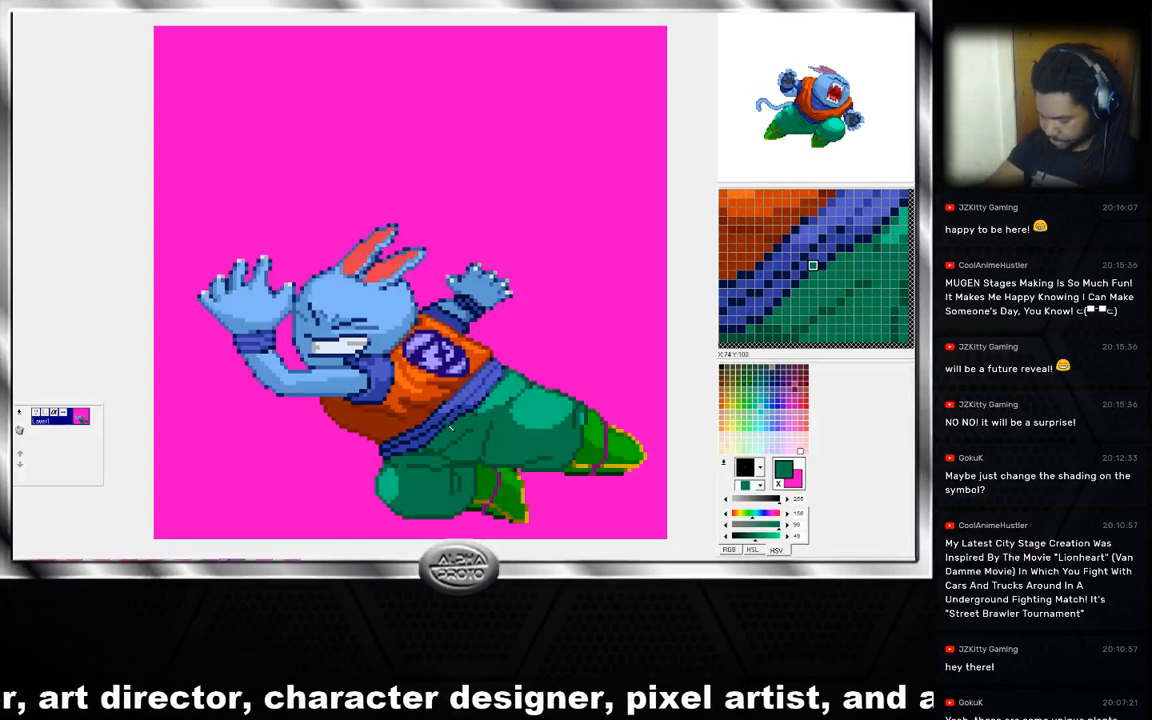
Refine the dark green fold line across the top of the extended thigh, comparing it with the neighbouring lunging frame.
{"action": "key", "text": "Right"}
{"action": "key", "text": "Right"}
{"action": "key", "text": "Right"}
{"action": "key", "text": "Right"}
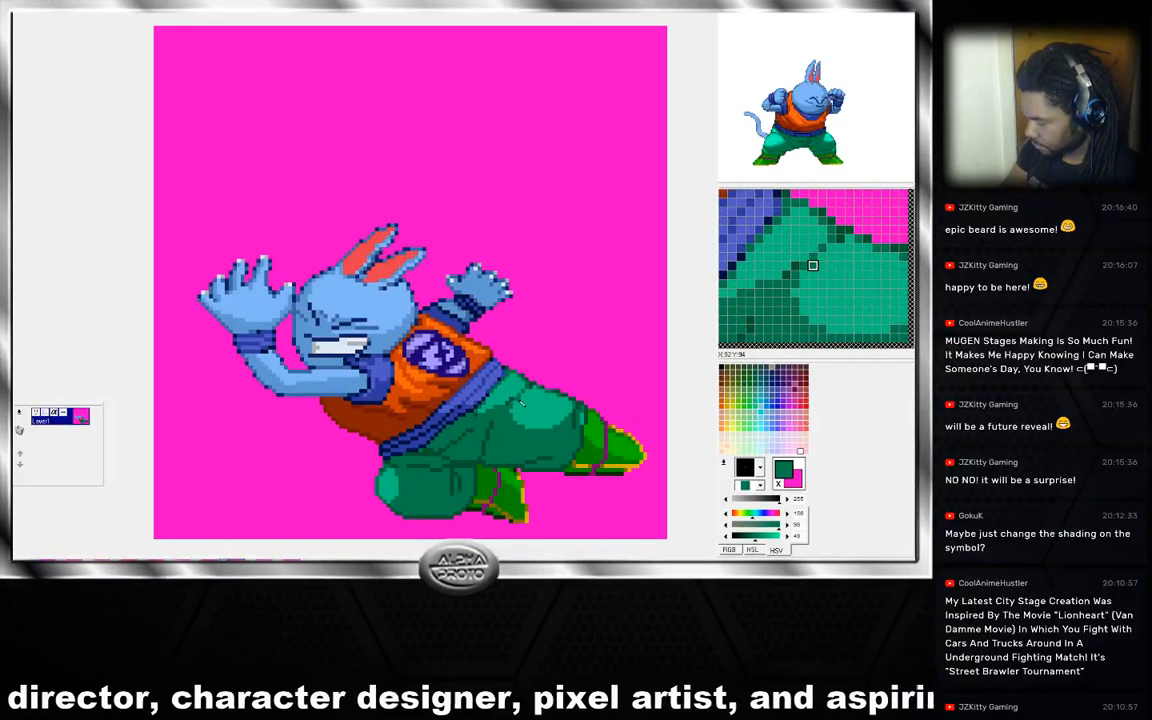
{"action": "key", "text": "Right"}
{"action": "key", "text": "Right"}
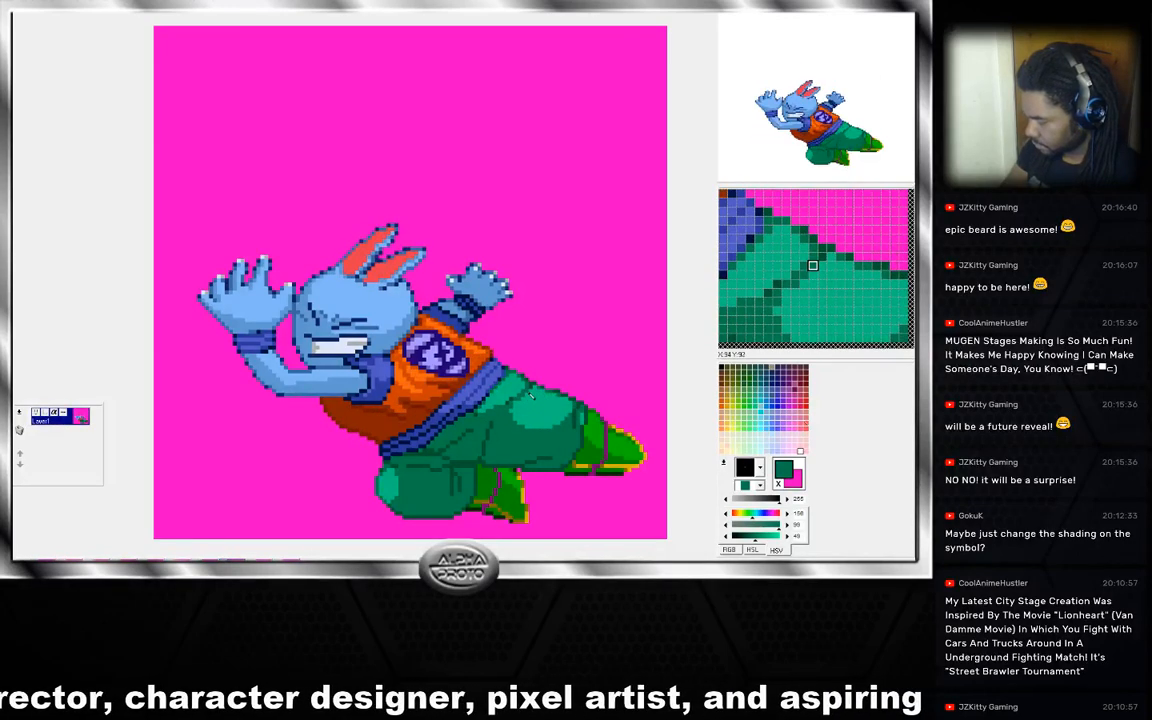
{"action": "key", "text": "Left"}
{"action": "key", "text": "Right"}
{"action": "key", "text": "Left"}
{"action": "key", "text": "Right"}
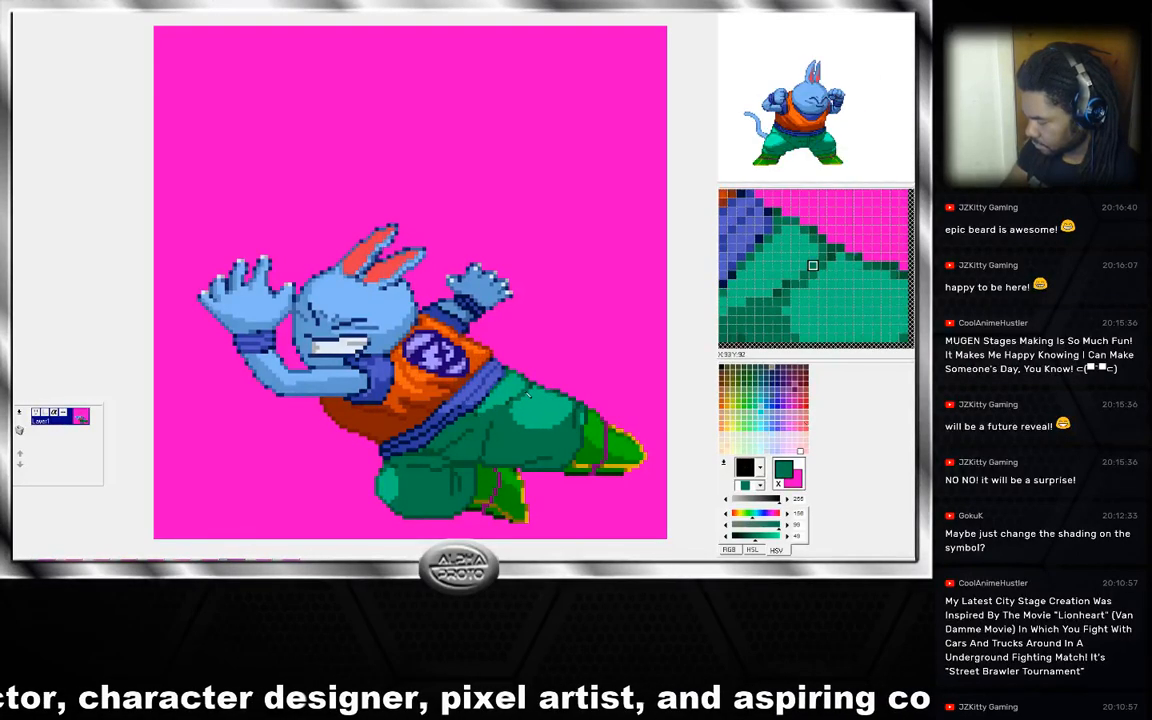
Sample the lighter trouser green beside the thigh fold and compare the fold across the two lunging frames.
{"action": "right_click", "coordinate": [528, 391]}
{"action": "key", "text": "Left"}
{"action": "key", "text": "Right"}
{"action": "key", "text": "Left"}
{"action": "key", "text": "Right"}
{"action": "key", "text": "Left"}
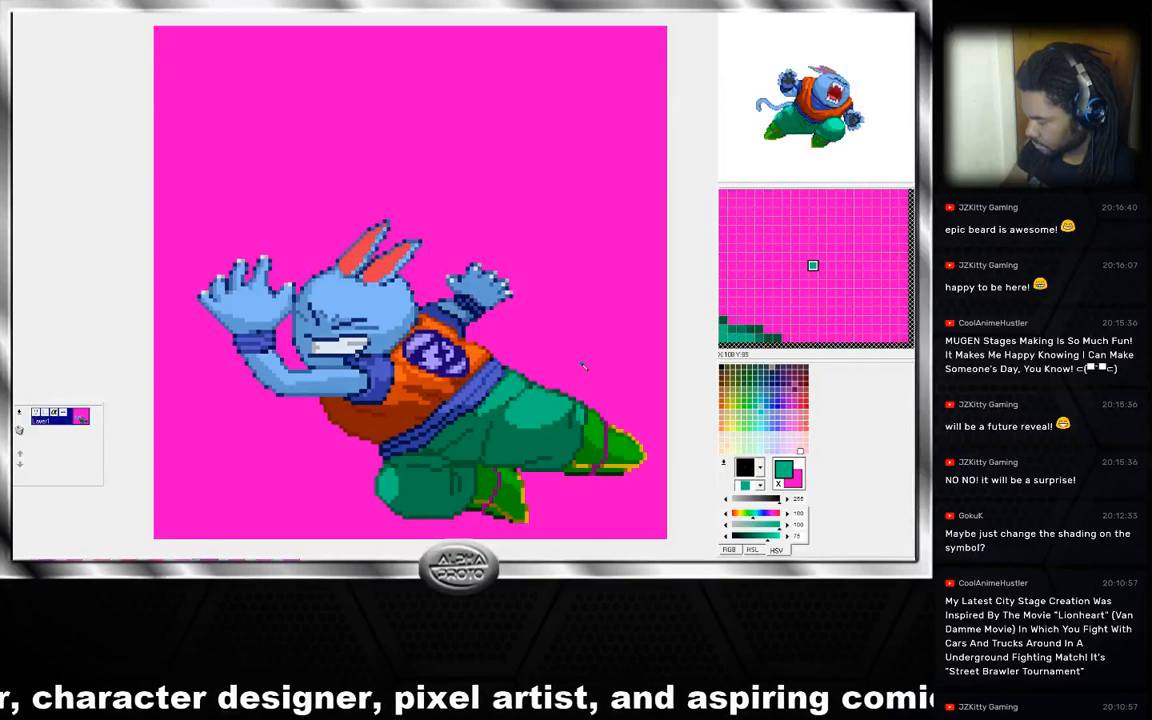
Redraw the short dark green fold below the belt at the hip, comparing it with the neighbouring lunging frame.
{"action": "key", "text": "Right"}
{"action": "key", "text": "Left"}
{"action": "key", "text": "Right"}
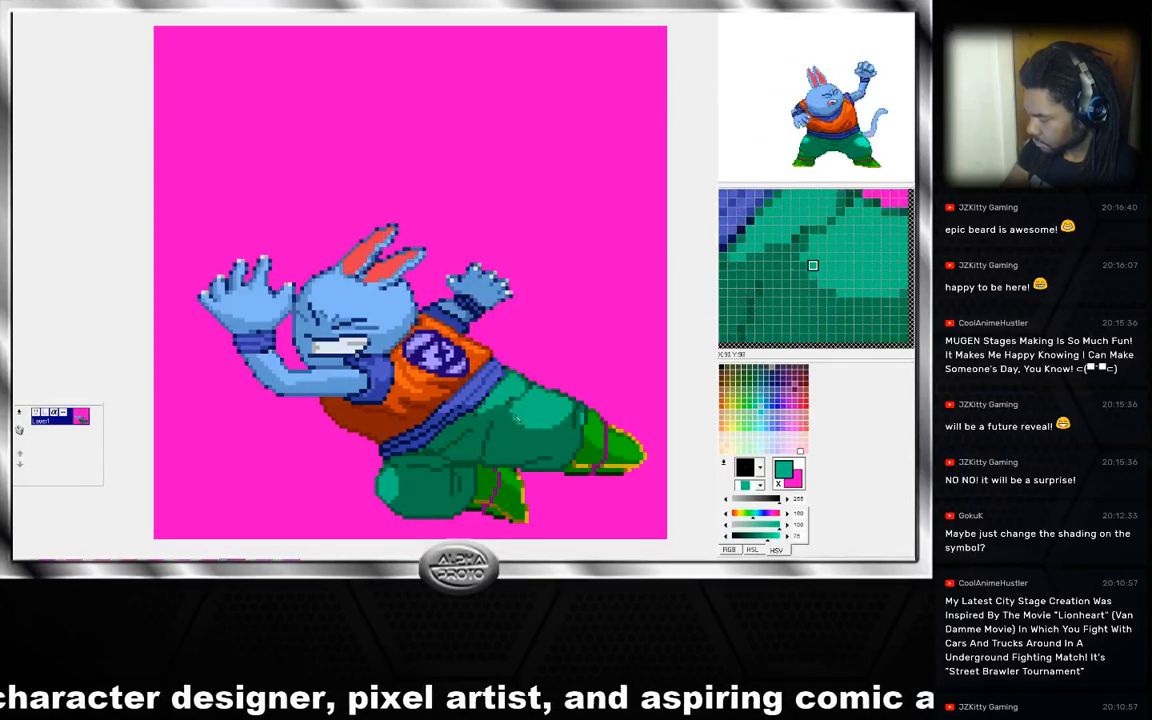
{"action": "right_click", "coordinate": [481, 420]}
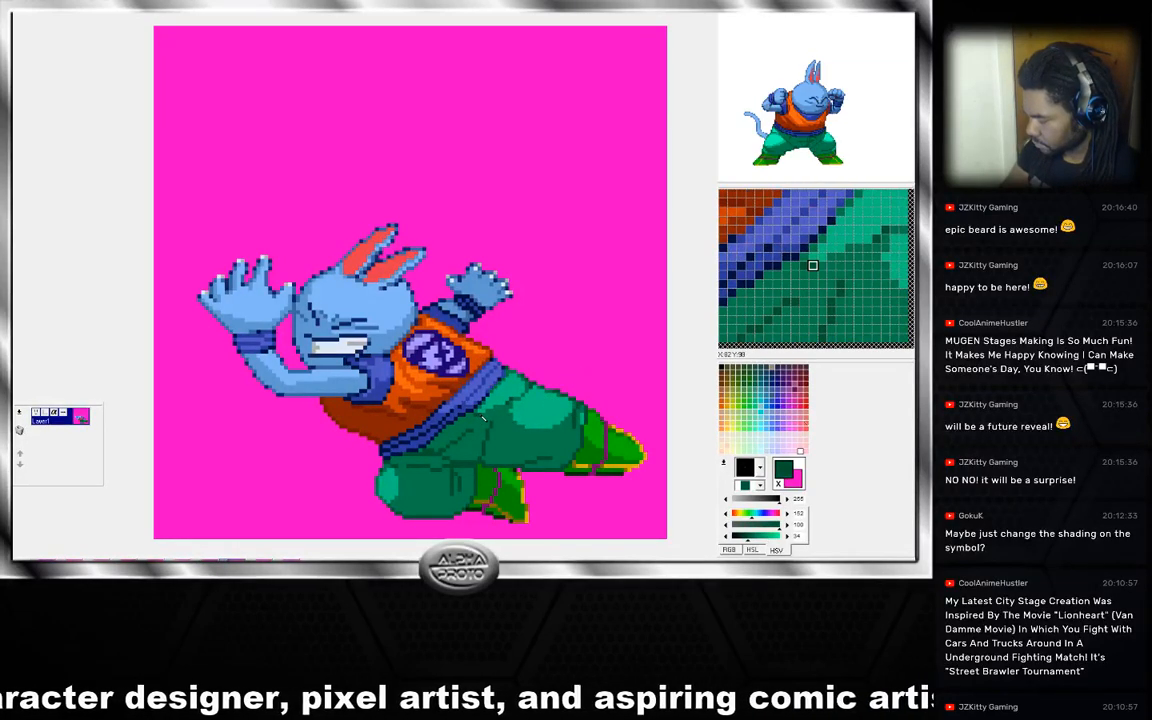
{"action": "key", "text": "Right"}
{"action": "key", "text": "Left"}
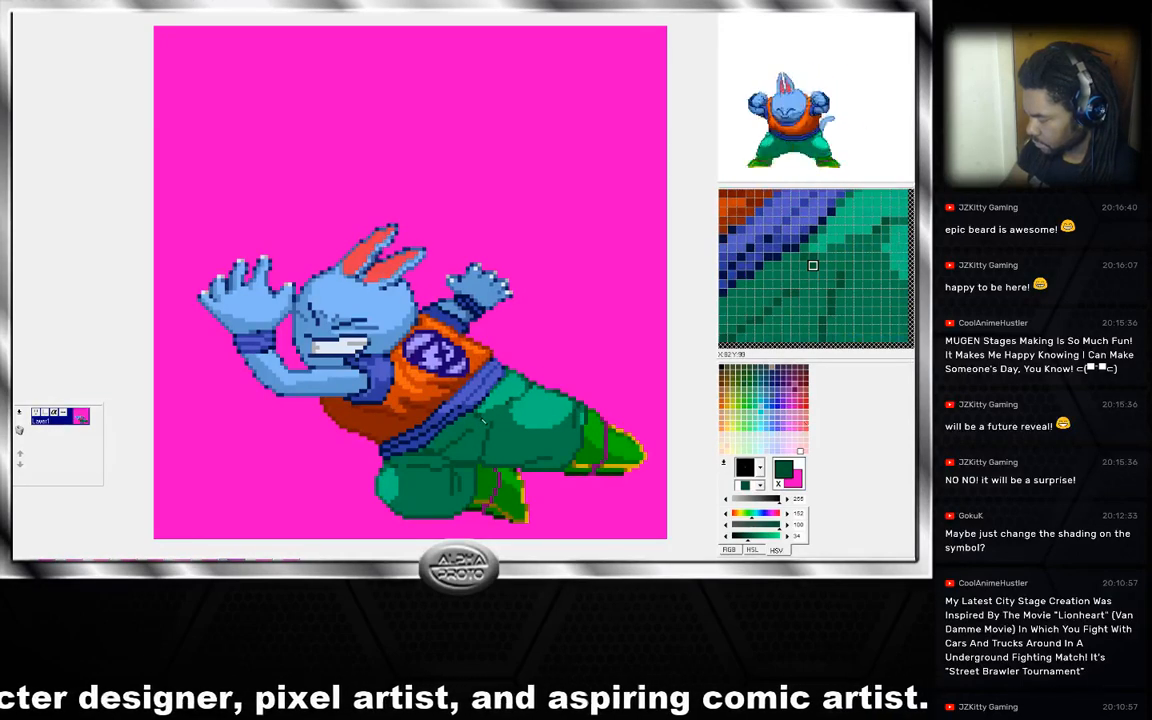
{"action": "right_click", "coordinate": [486, 416]}
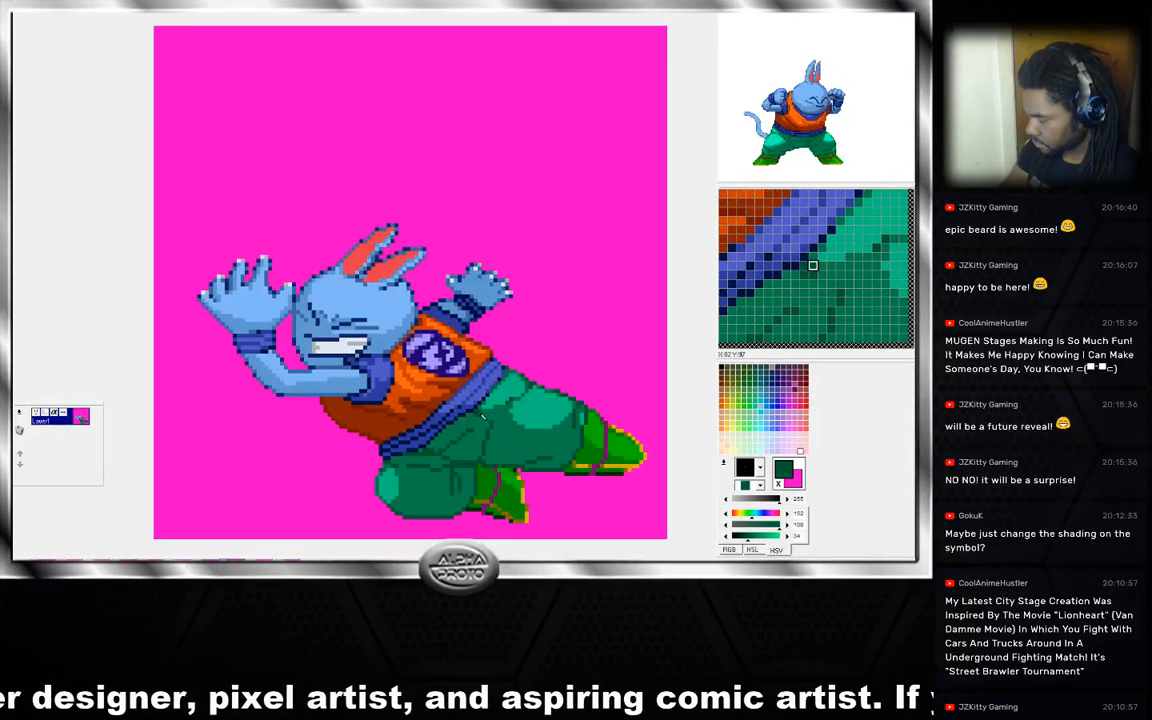
Clean up the upper end of the hip fold with sampled mid and dark trouser greens, checking both lunging frames.
{"action": "right_click", "coordinate": [480, 423]}
{"action": "key", "text": "Right"}
{"action": "key", "text": "Left"}
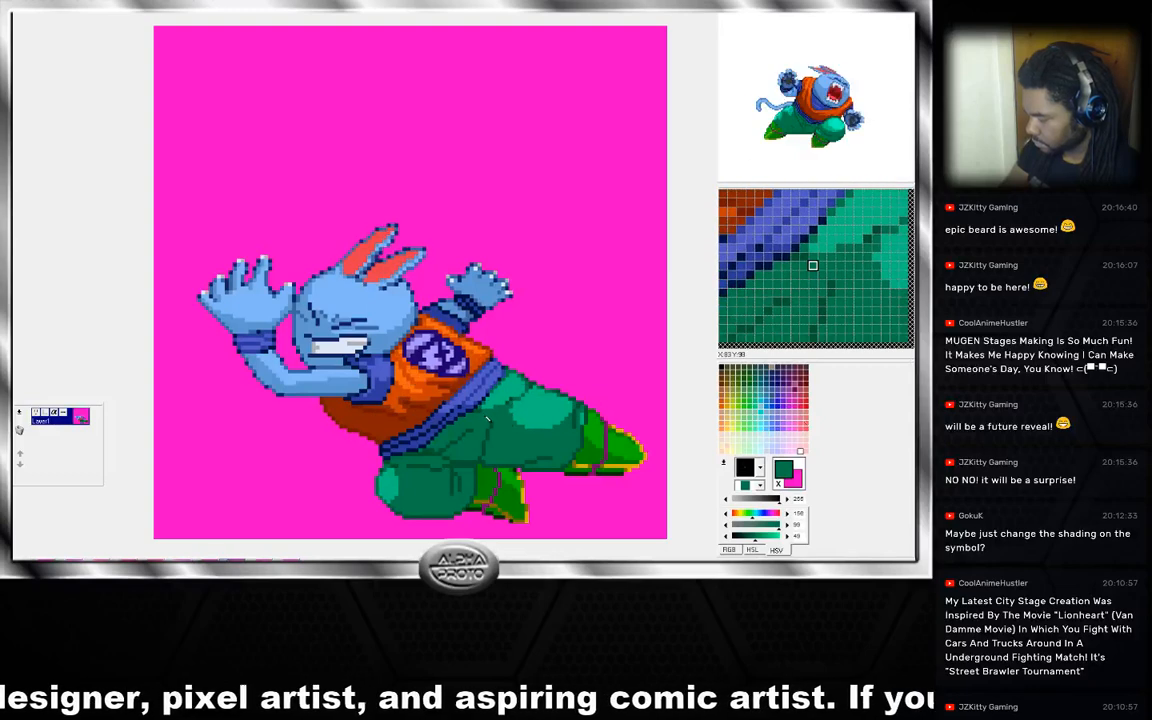
{"action": "right_click", "coordinate": [483, 414]}
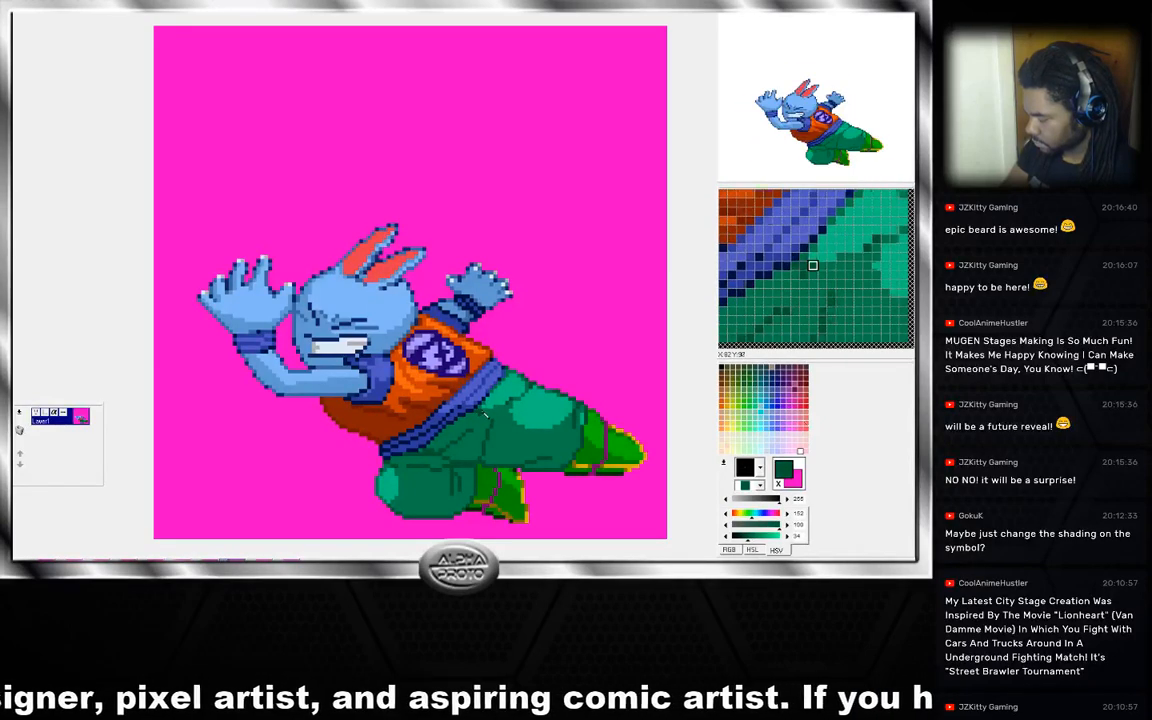
{"action": "key", "text": "Right"}
{"action": "right_click", "coordinate": [494, 410]}
{"action": "key", "text": "Left"}
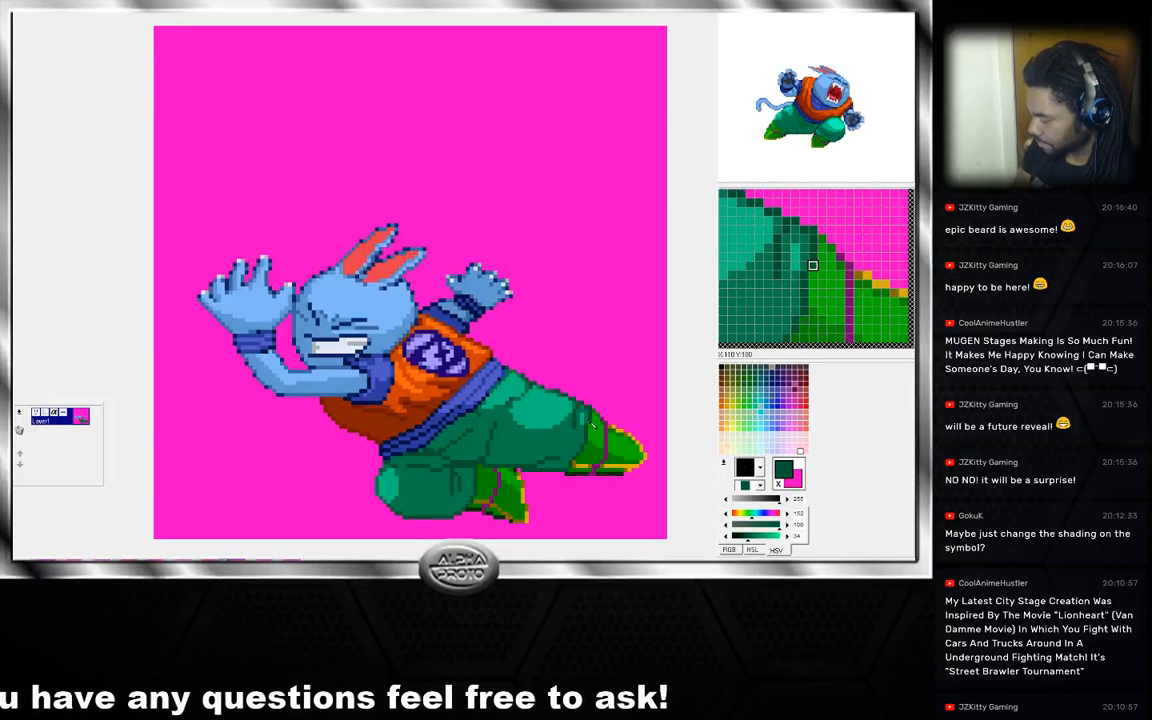
Refine the trouser cuff at the extended boot with the sampled magenta background and the dark, mid and light greens.
{"action": "right_click", "coordinate": [595, 409]}
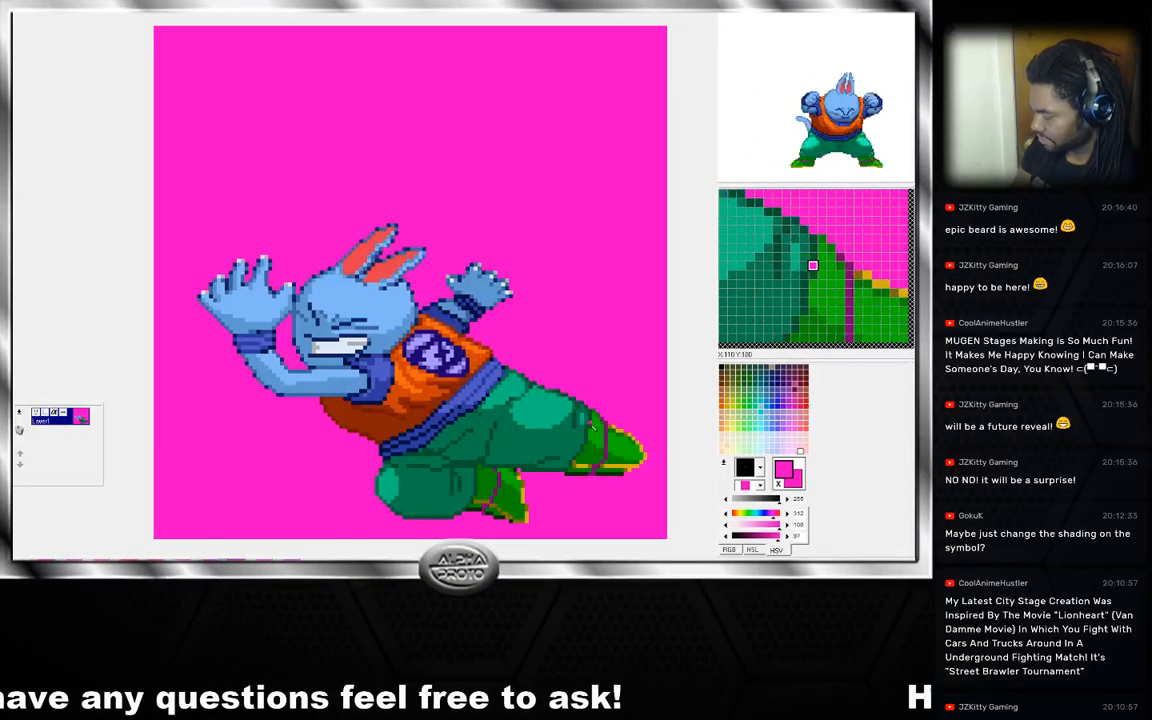
{"action": "right_click", "coordinate": [607, 428]}
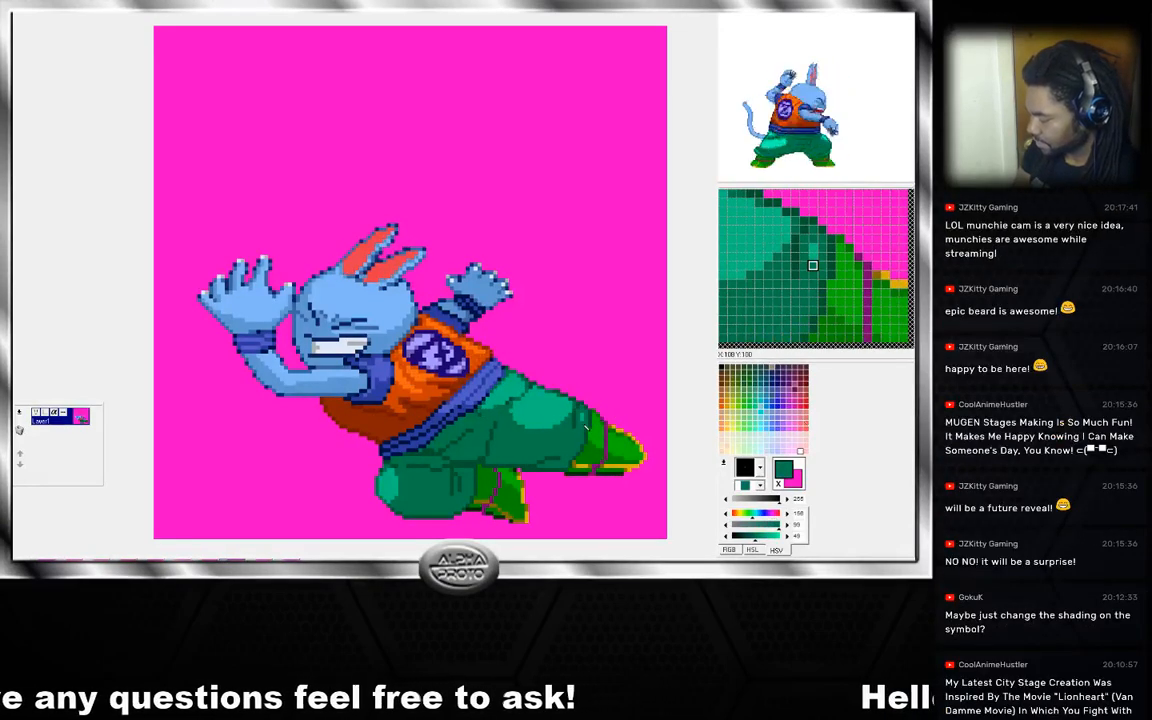
{"action": "right_click", "coordinate": [589, 430]}
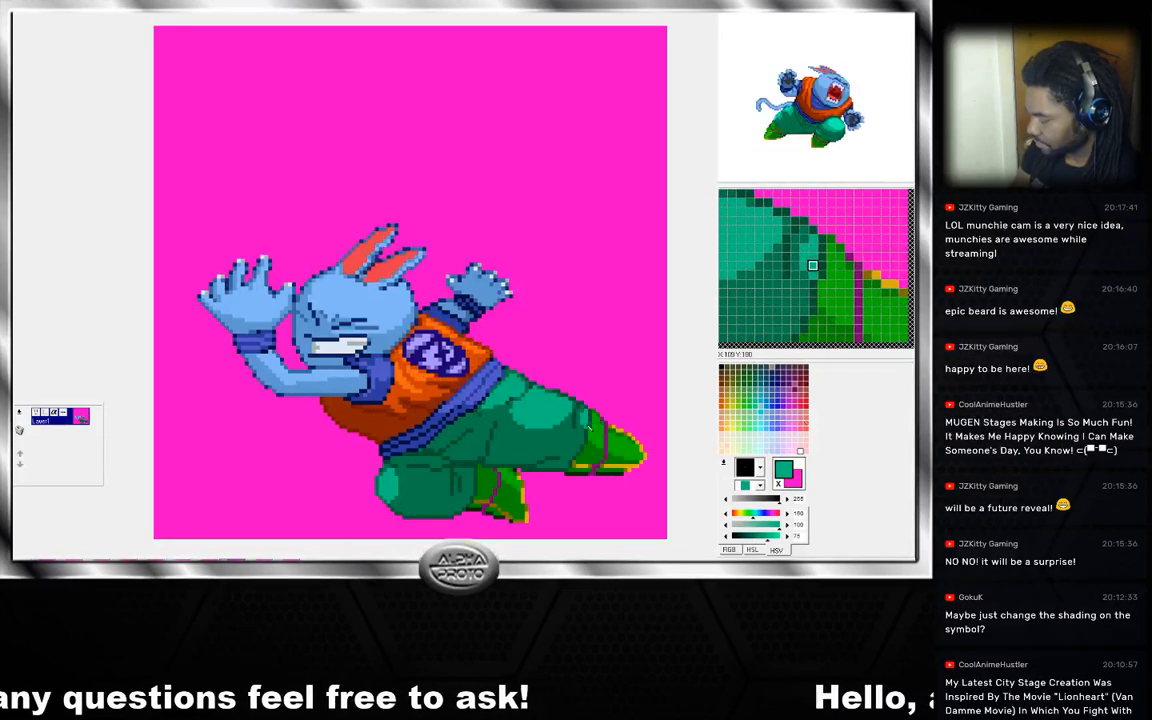
{"action": "right_click", "coordinate": [587, 428]}
{"action": "right_click", "coordinate": [586, 418]}
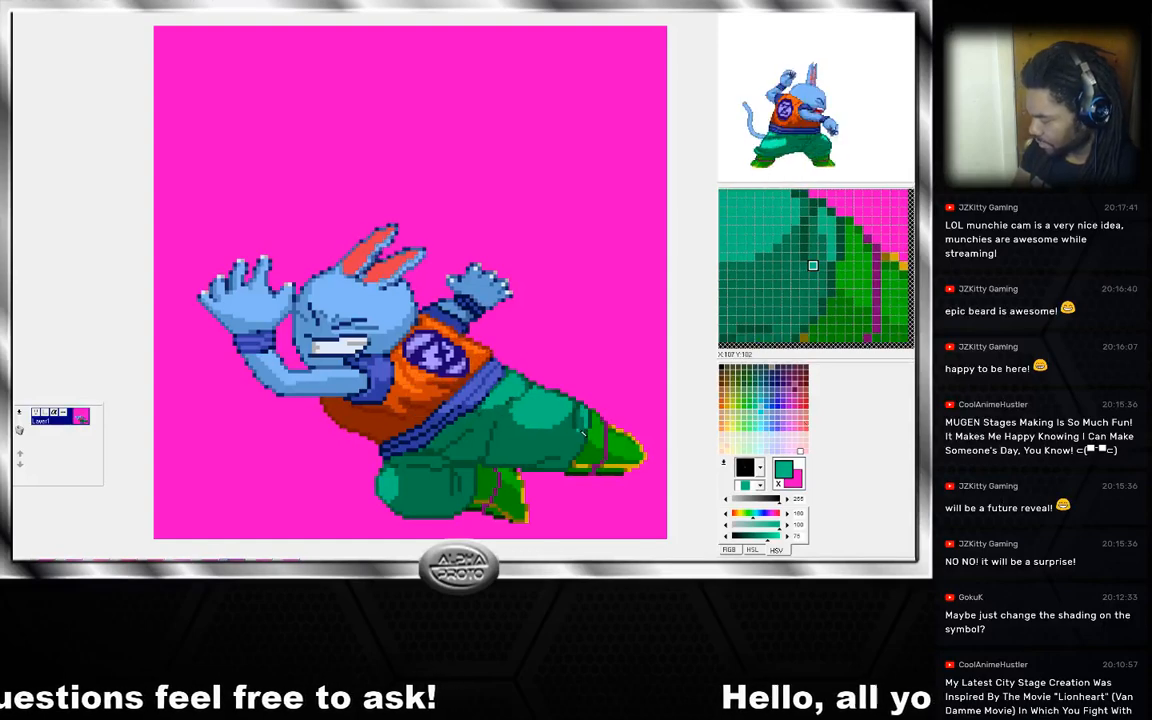
{"action": "right_click", "coordinate": [586, 413]}
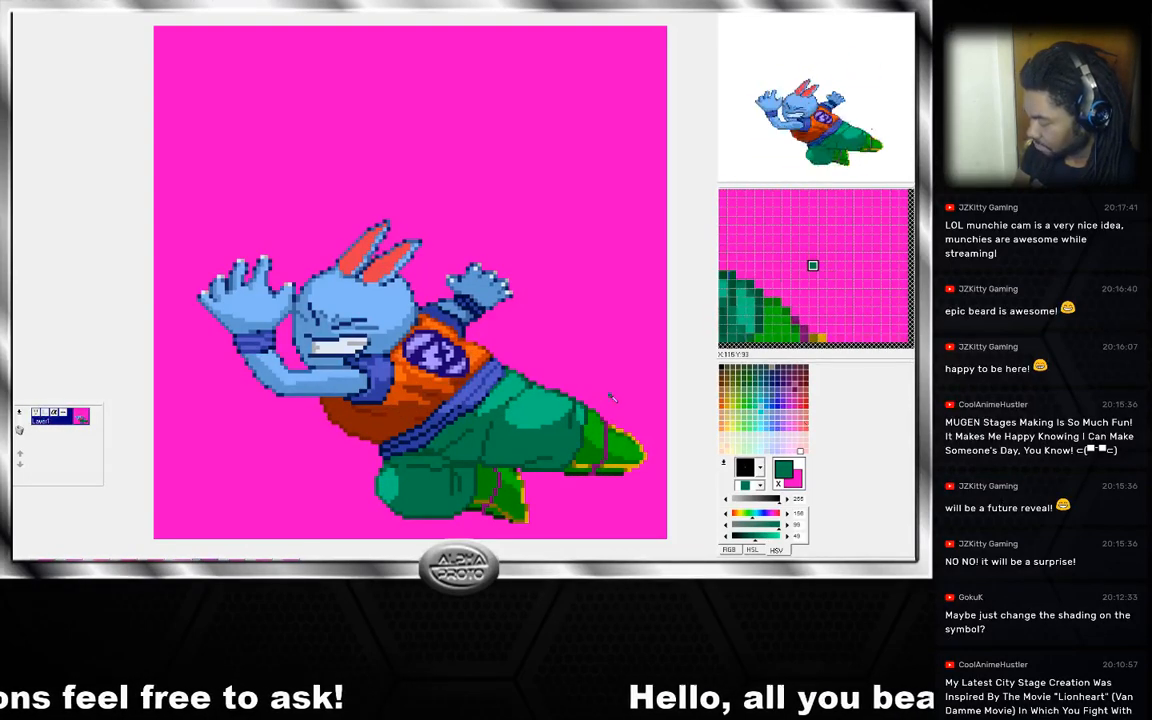
{"action": "right_click", "coordinate": [585, 409]}
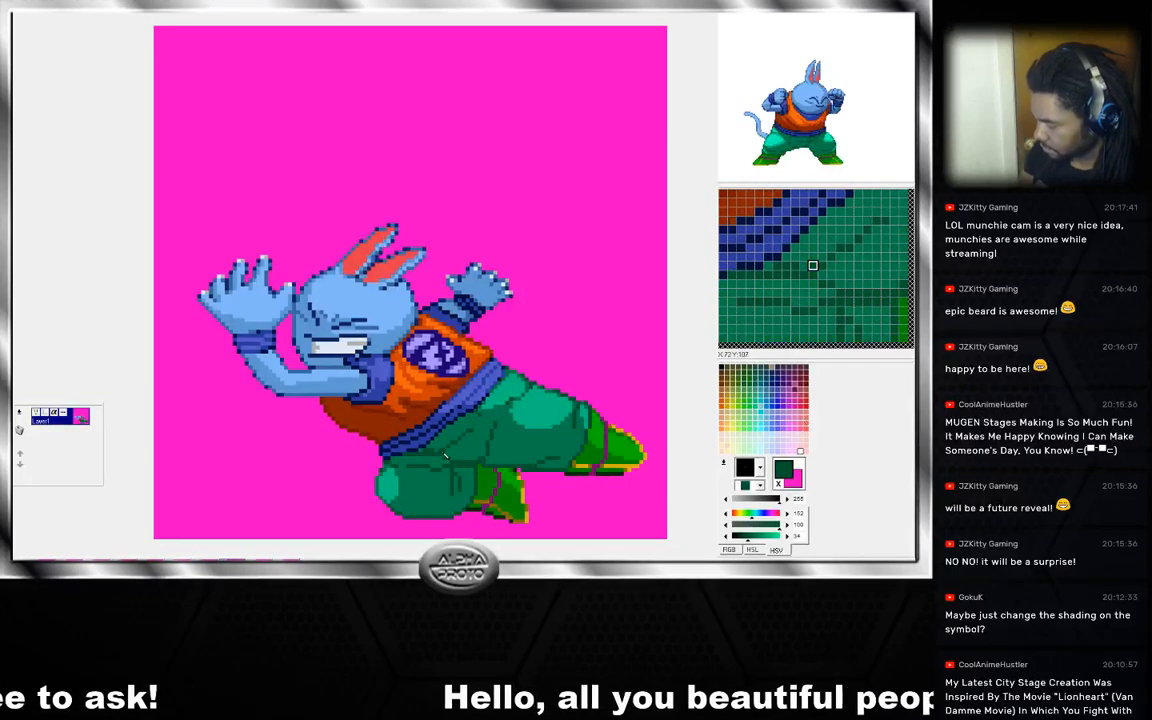
Retouch the diagonal crease between the belt and the bent knee with sampled dark and mid trouser greens.
{"action": "right_click", "coordinate": [473, 430]}
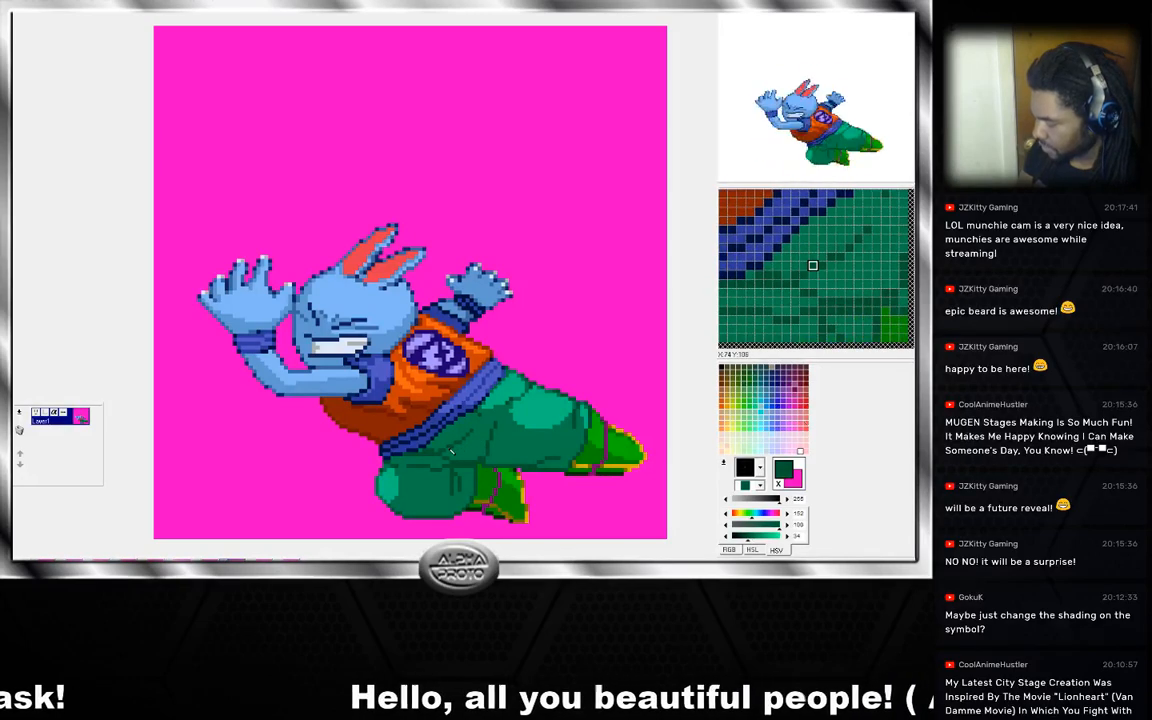
{"action": "right_click", "coordinate": [477, 436]}
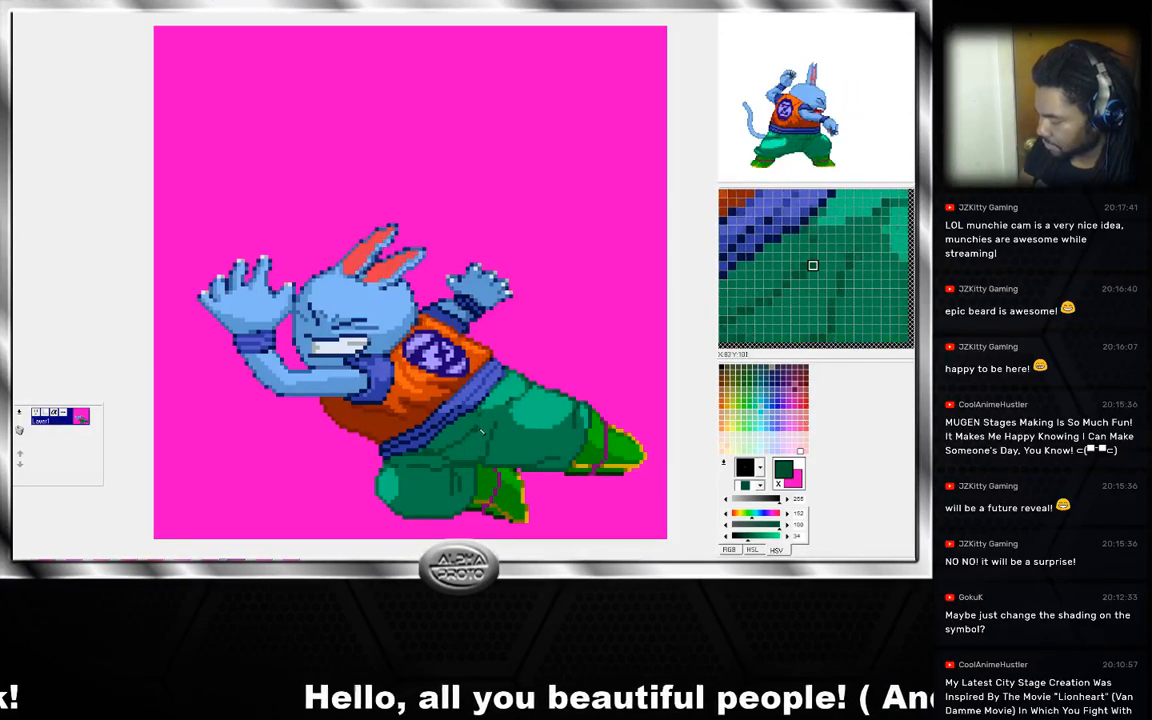
{"action": "right_click", "coordinate": [520, 416]}
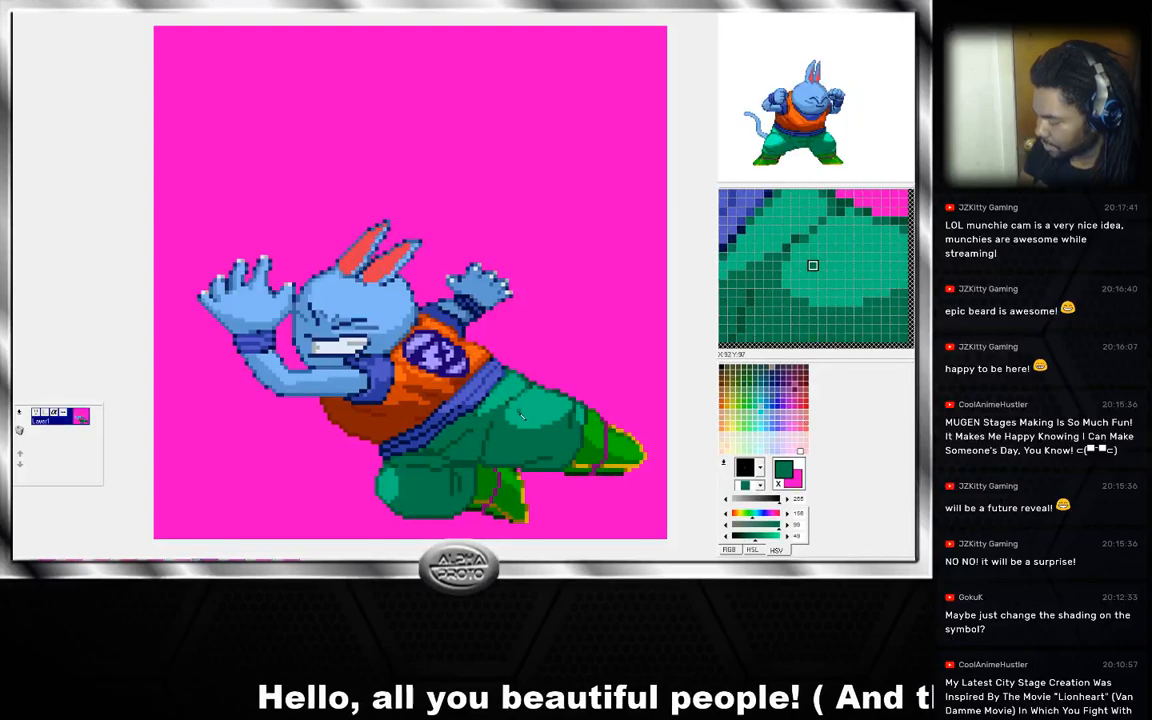
Flip repeatedly between the two lunging frames to check how the hip creases and bent-leg folds move.
{"action": "key", "text": "Right"}
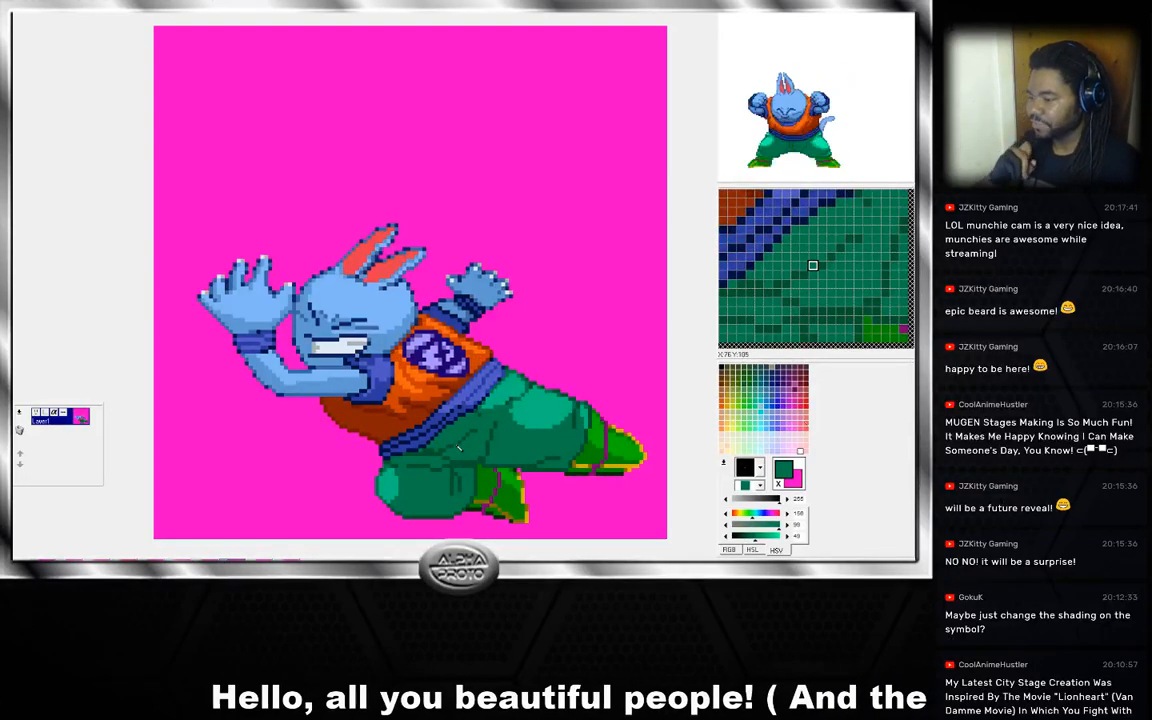
{"action": "key", "text": "Left"}
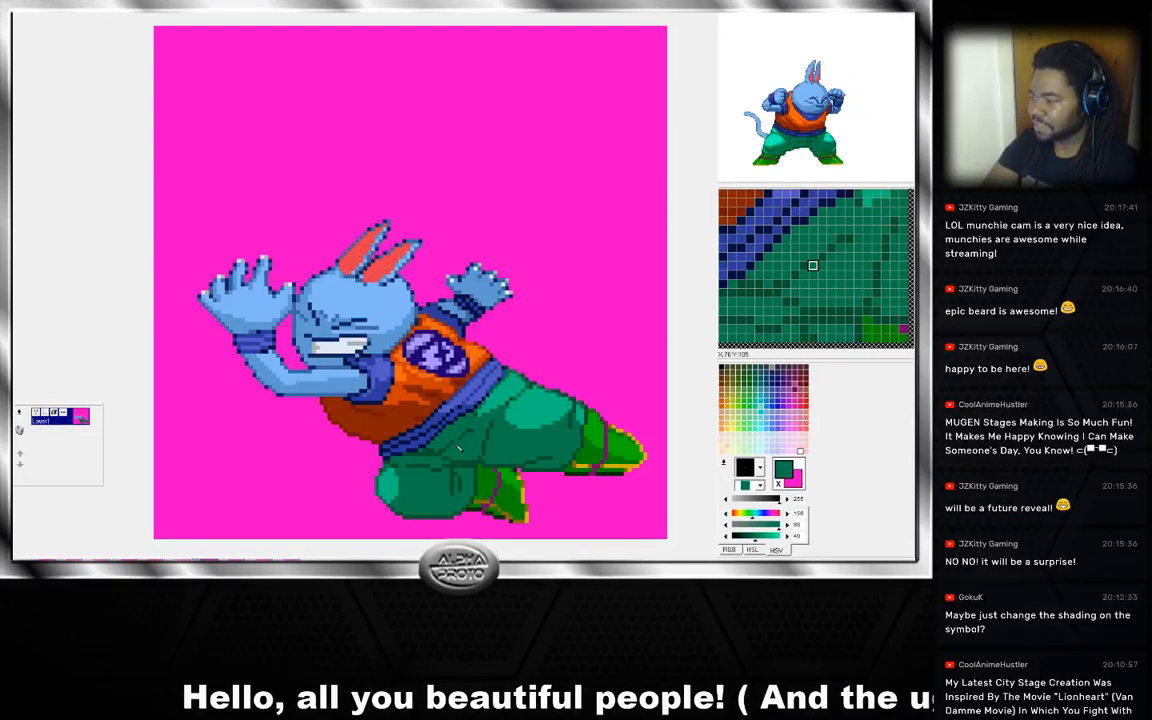
{"action": "key", "text": "Right"}
{"action": "key", "text": "Left"}
{"action": "key", "text": "Right"}
{"action": "key", "text": "Left"}
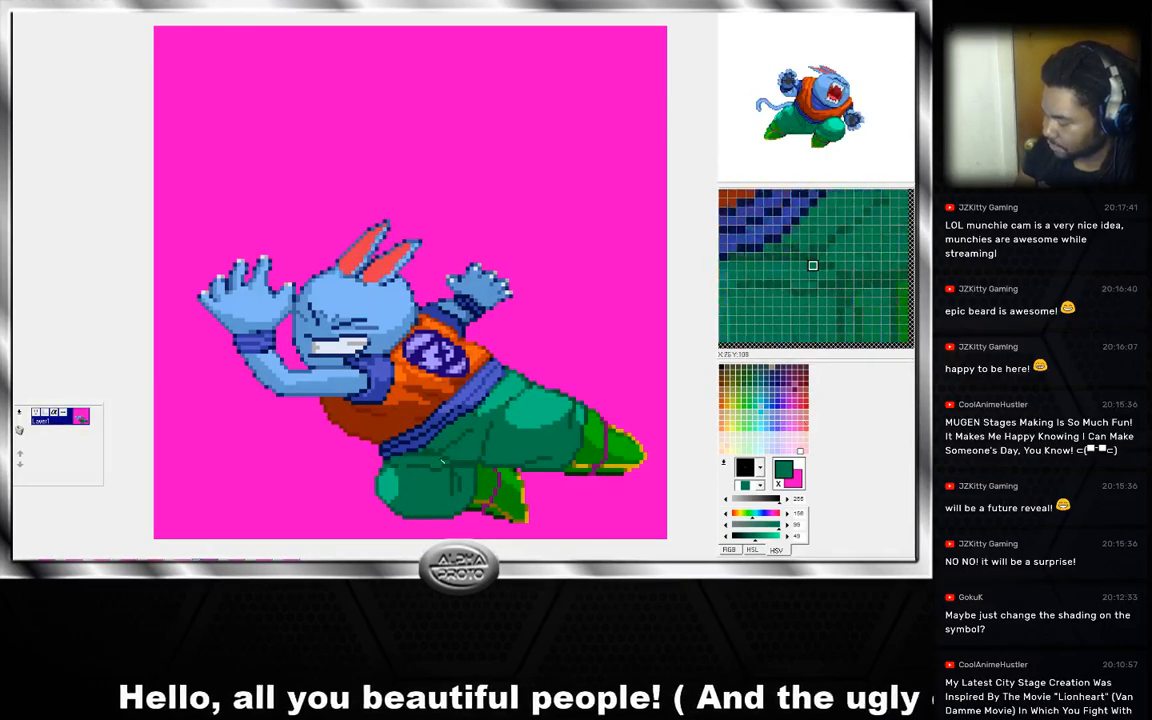
{"action": "key", "text": "Right"}
{"action": "key", "text": "Left"}
{"action": "key", "text": "Right"}
{"action": "key", "text": "Left"}
{"action": "key", "text": "Right"}
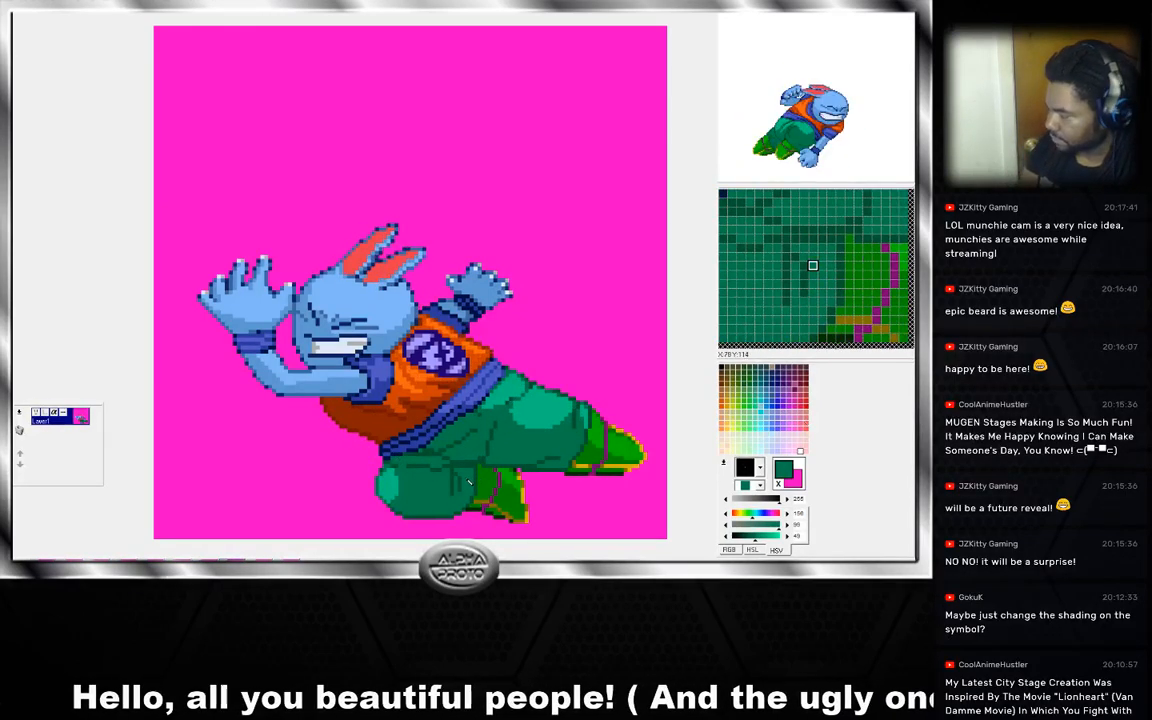
{"action": "key", "text": "Left"}
{"action": "key", "text": "Right"}
{"action": "key", "text": "Left"}
{"action": "key", "text": "Right"}
{"action": "key", "text": "Left"}
{"action": "key", "text": "Right"}
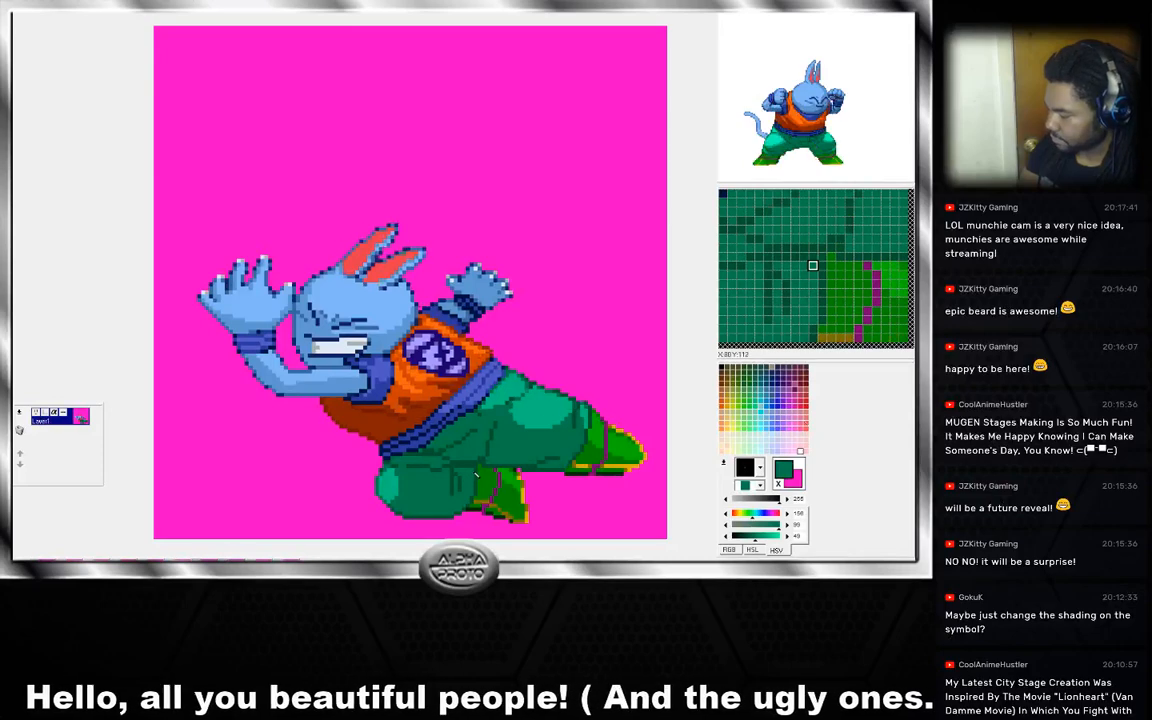
{"action": "key", "text": "Left"}
{"action": "key", "text": "Right"}
{"action": "key", "text": "Left"}
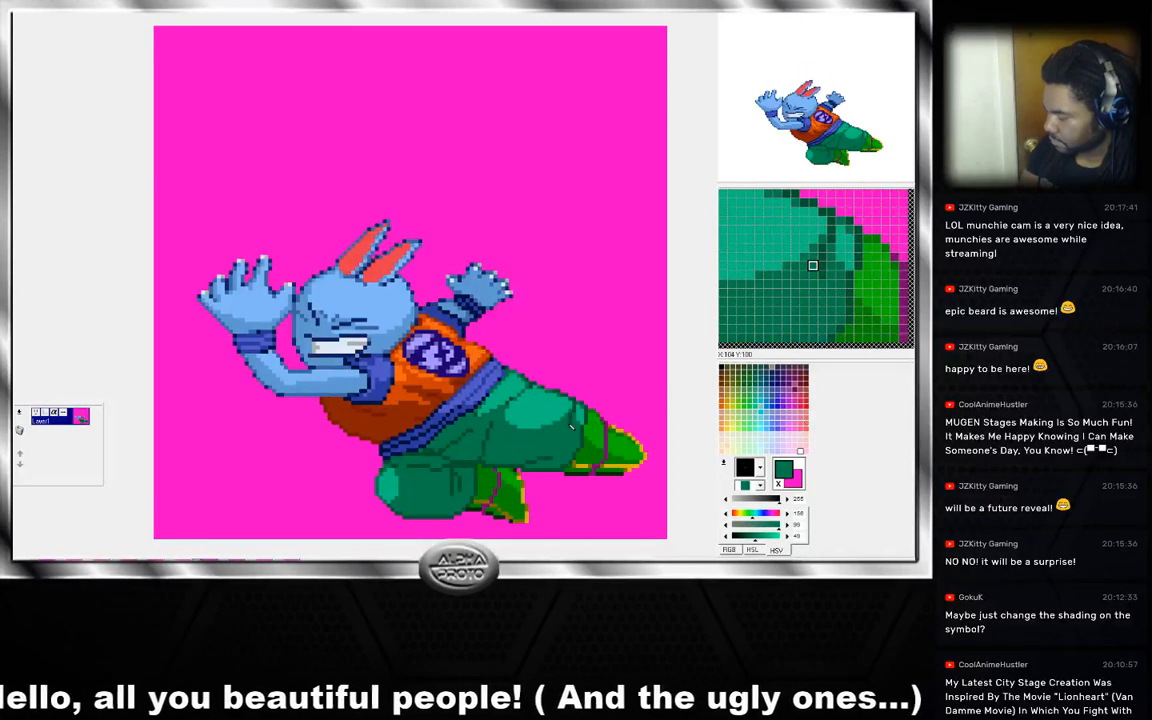
Touch up the outline along the top of the extended thigh with dark and mid greens, comparing the lunging frames.
{"action": "key", "text": "Right"}
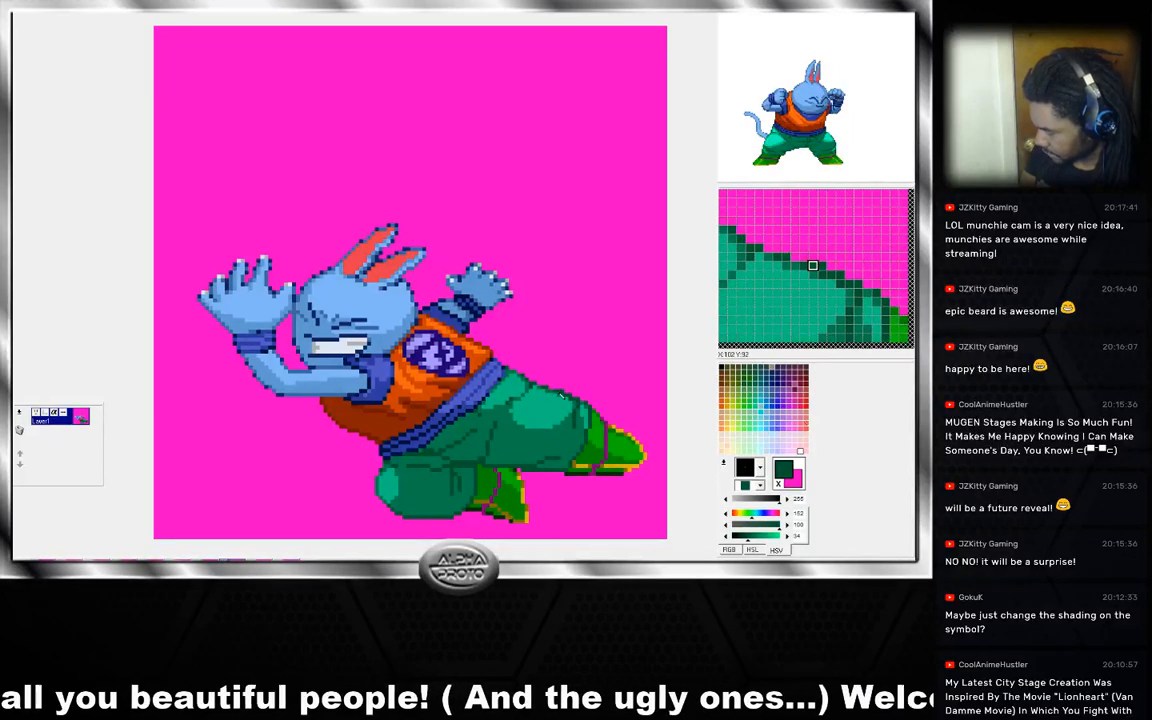
{"action": "key", "text": "Right"}
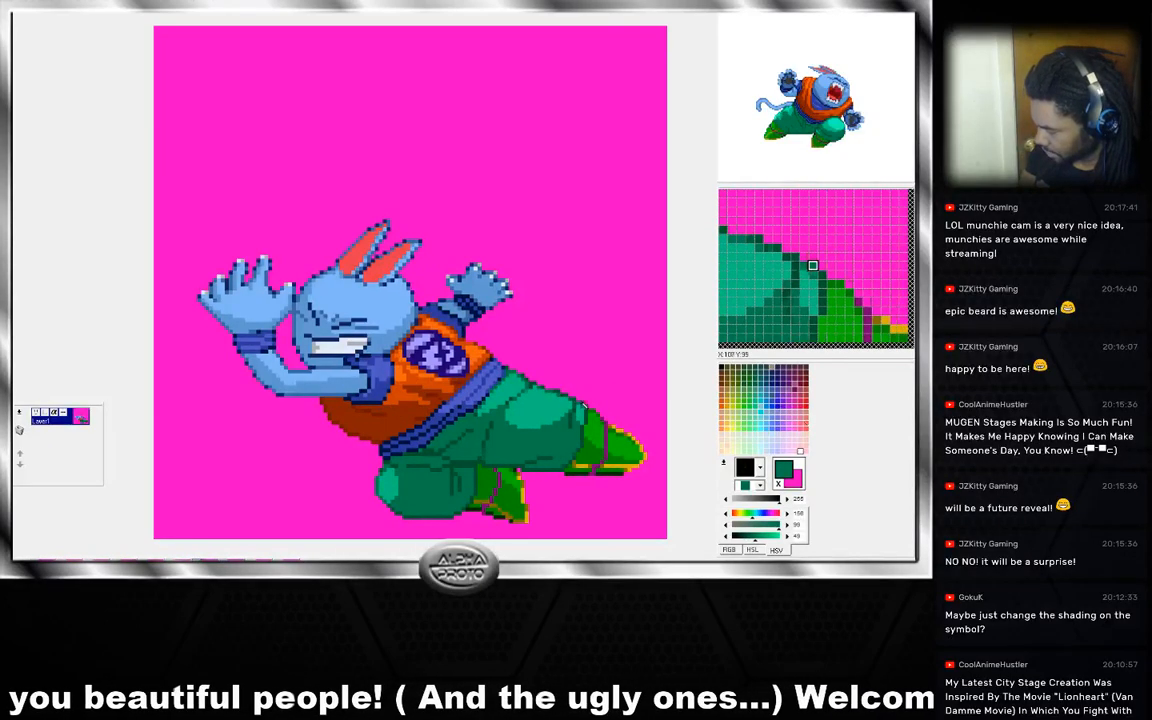
{"action": "key", "text": "Left"}
{"action": "key", "text": "Right"}
{"action": "key", "text": "Left"}
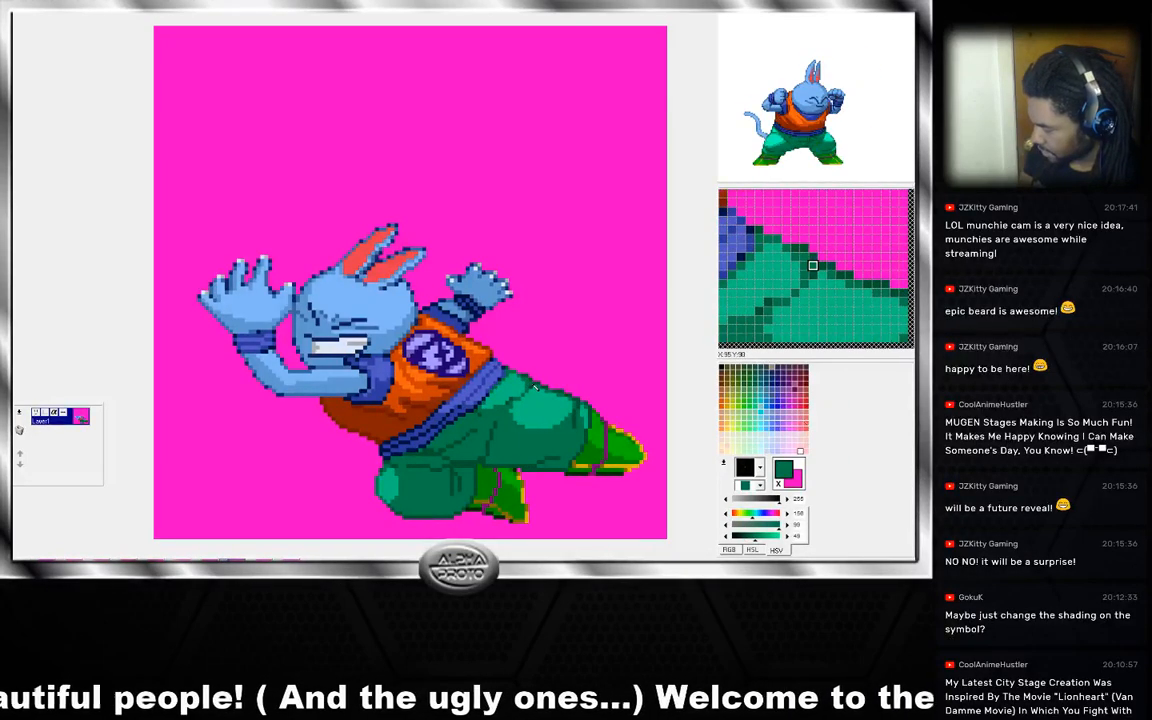
{"action": "key", "text": "Right"}
{"action": "key", "text": "Left"}
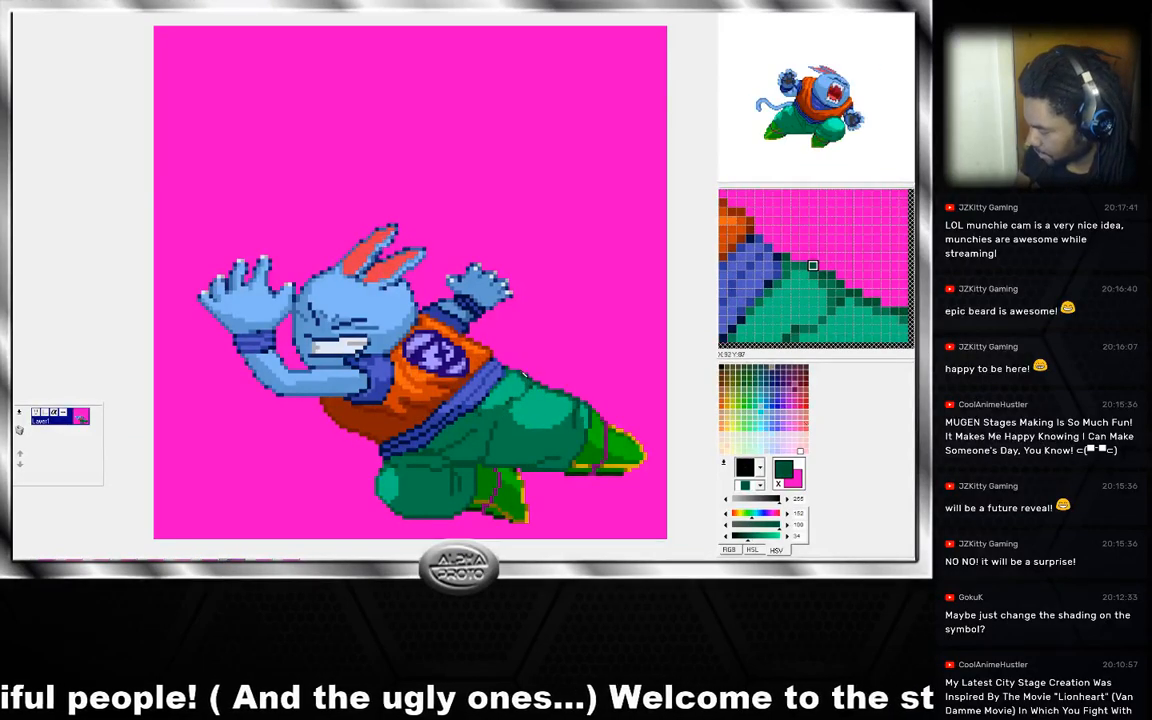
{"action": "key", "text": "Right"}
{"action": "key", "text": "Left"}
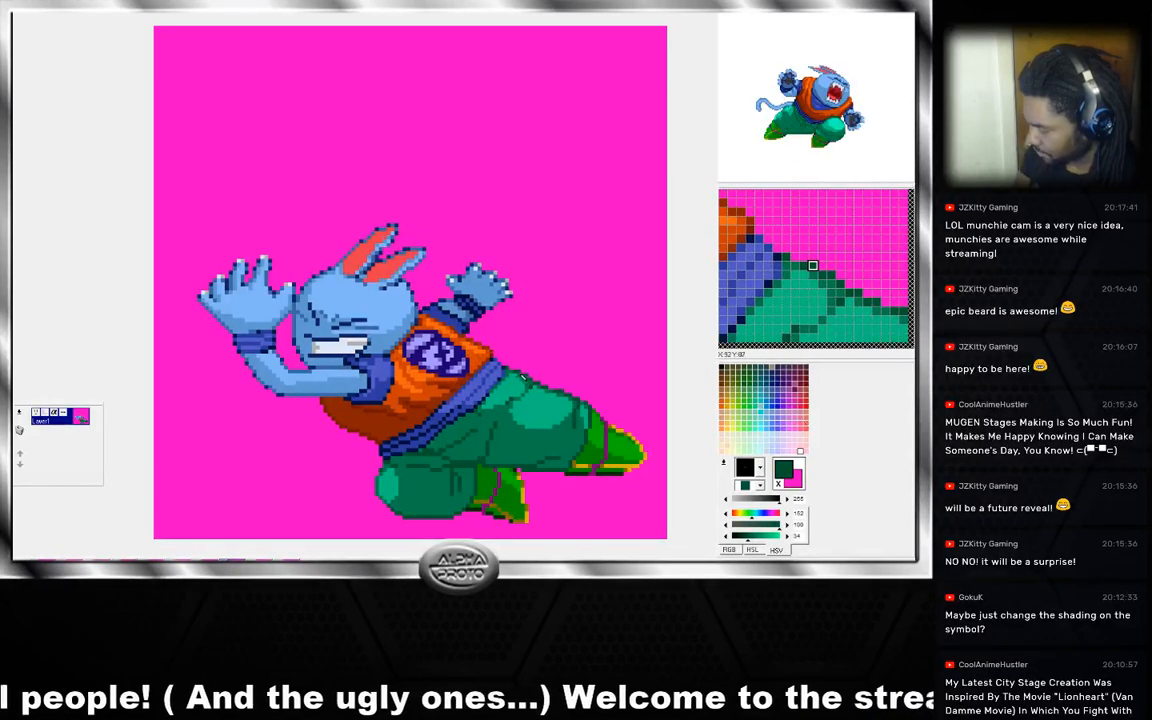
Compare the extended thigh across the lunging frames and the following standing frame.
{"action": "key", "text": "Right"}
{"action": "key", "text": "Right"}
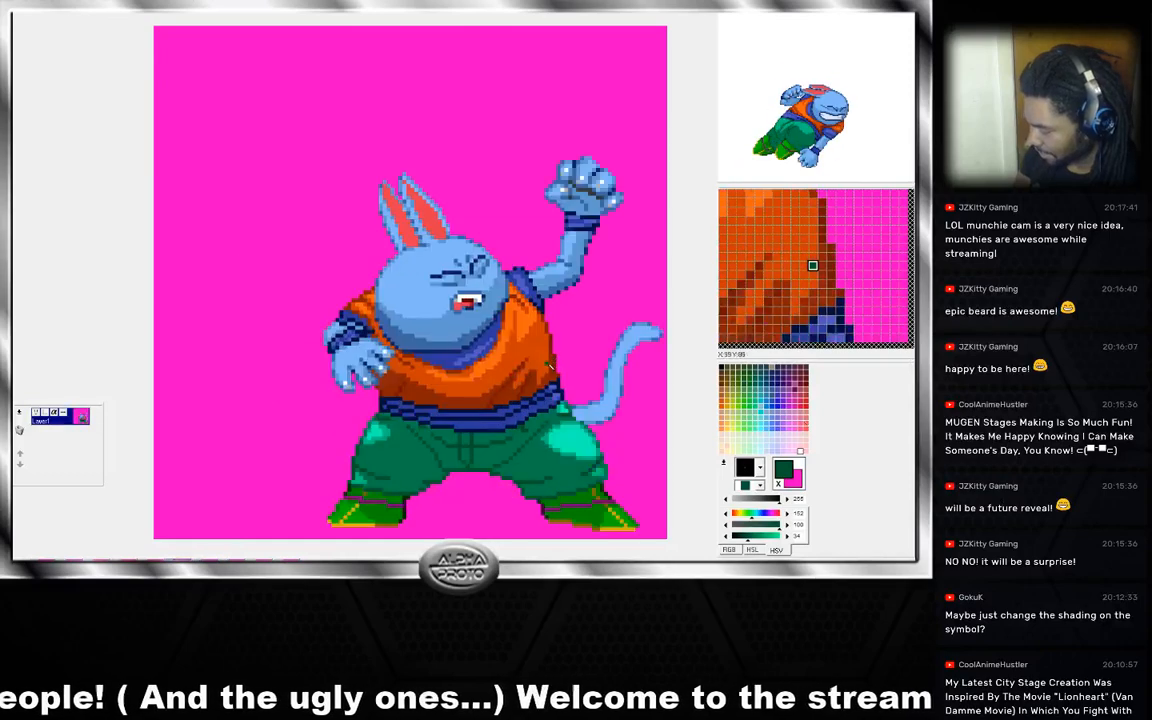
{"action": "key", "text": "Left"}
{"action": "key", "text": "Left"}
{"action": "key", "text": "Right"}
{"action": "key", "text": "Left"}
{"action": "key", "text": "Right"}
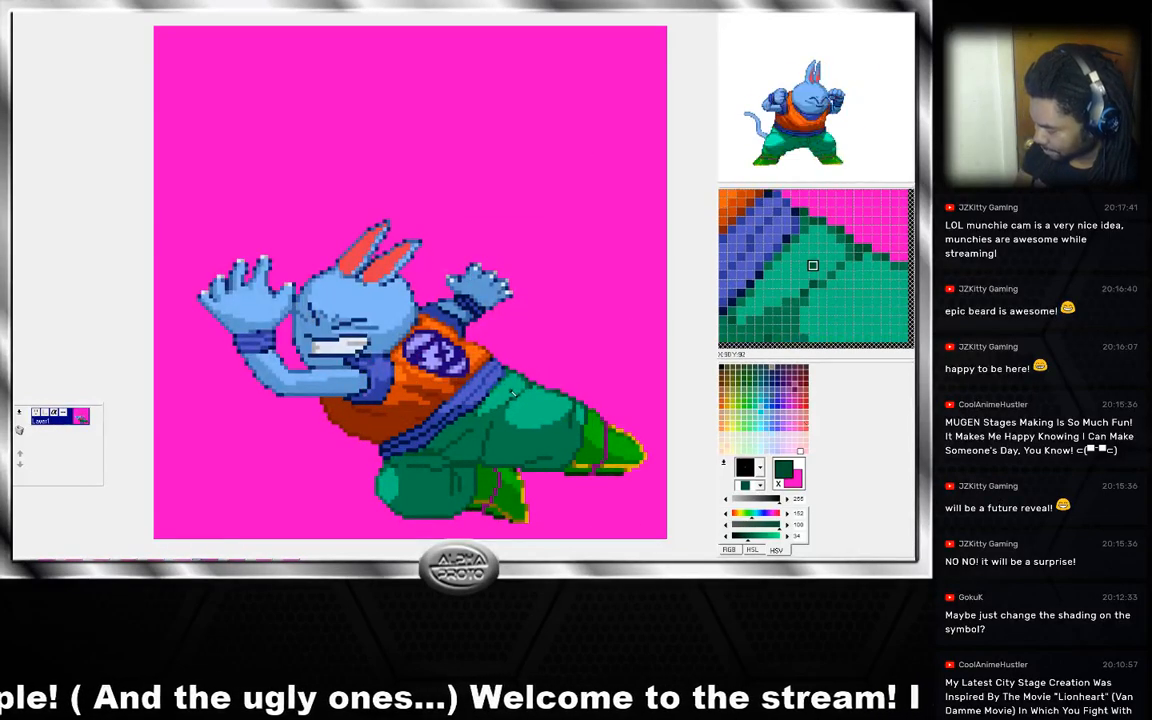
{"action": "key", "text": "Left"}
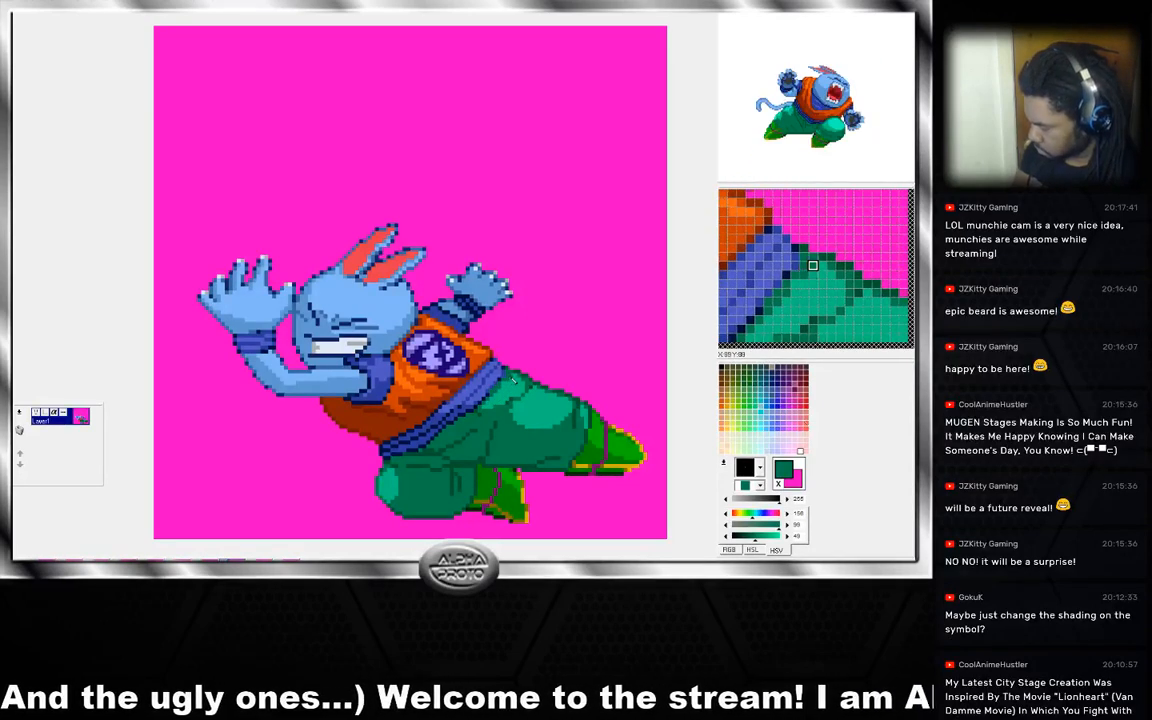
Soften the upper thigh edge beside the belt with the mid trouser green, comparing the two lunging frames.
{"action": "key", "text": "Right"}
{"action": "key", "text": "Left"}
{"action": "key", "text": "Right"}
{"action": "key", "text": "Left"}
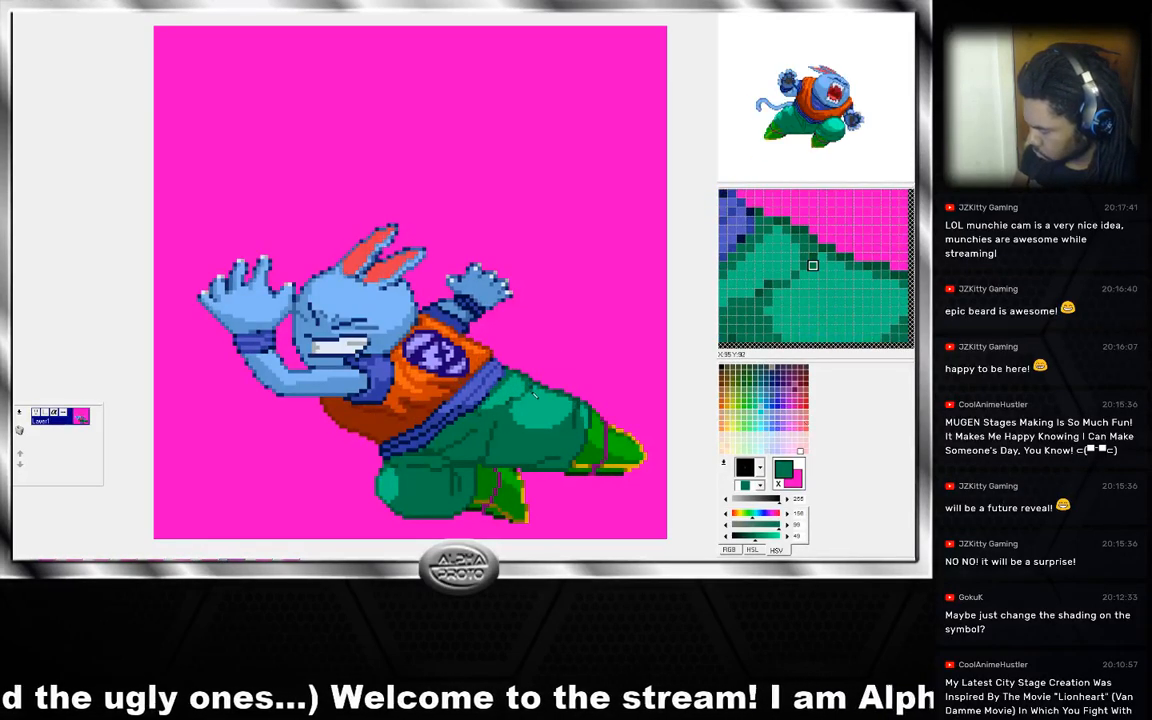
{"action": "key", "text": "Right"}
{"action": "key", "text": "Left"}
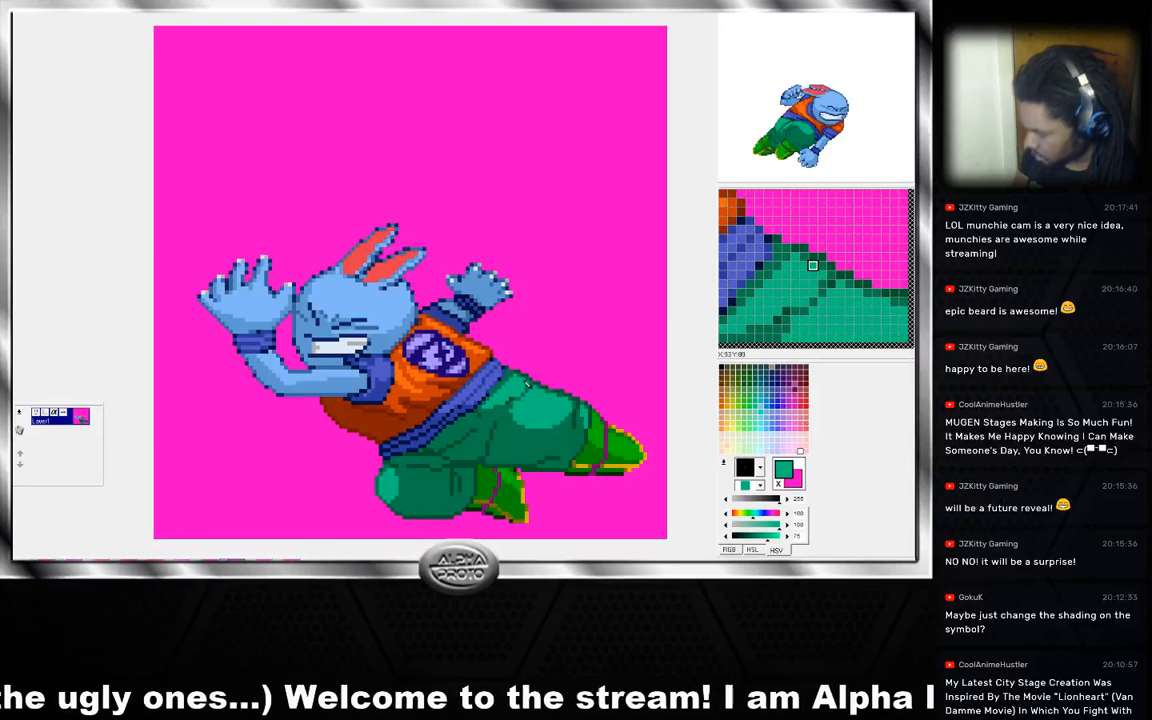
Adjust the light green area around the thigh fold, checking its movement between the two lunging frames.
{"action": "key", "text": "Right"}
{"action": "key", "text": "Left"}
{"action": "key", "text": "Right"}
{"action": "key", "text": "Left"}
{"action": "key", "text": "Right"}
{"action": "key", "text": "Left"}
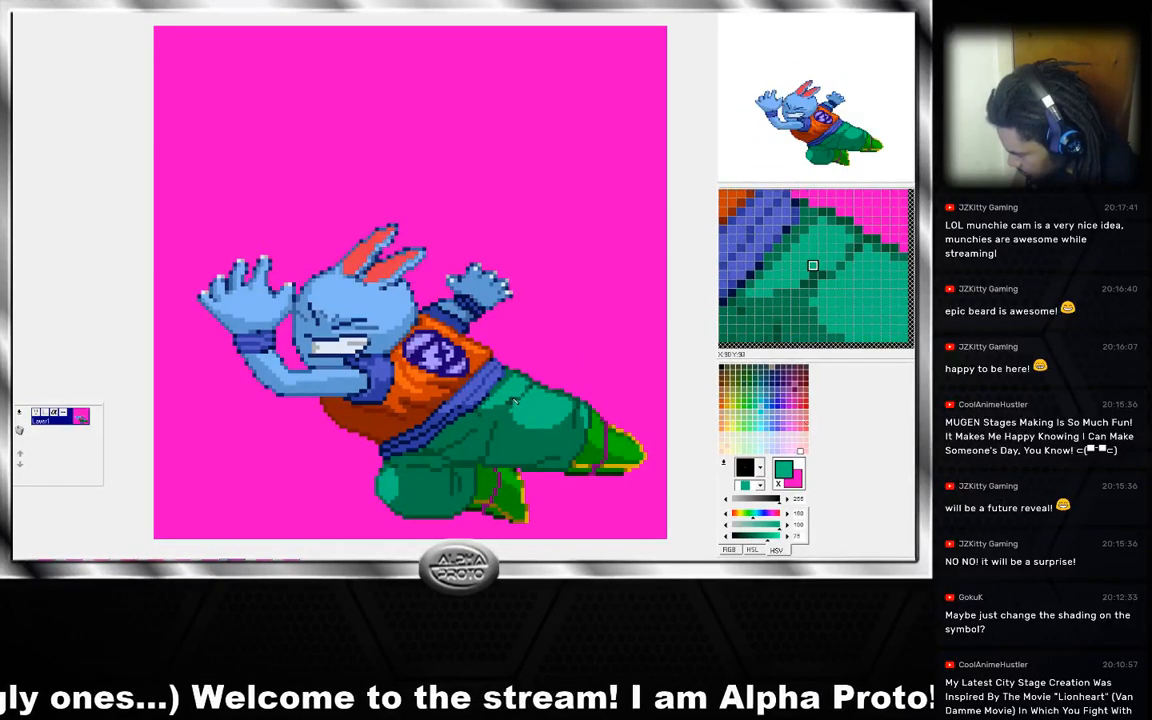
{"action": "key", "text": "Right"}
{"action": "key", "text": "Left"}
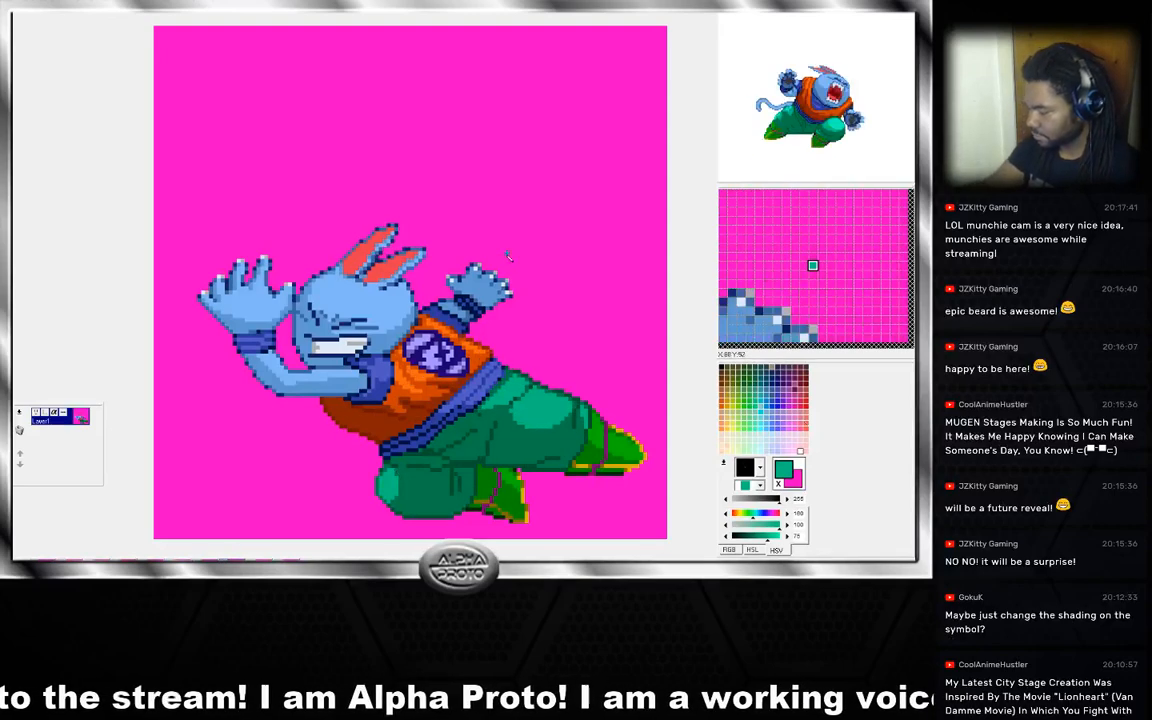
Touch up the raised back arm's sleeve above the shirt with medium and dark blues in the lunging frame.
{"action": "right_click", "coordinate": [457, 322]}
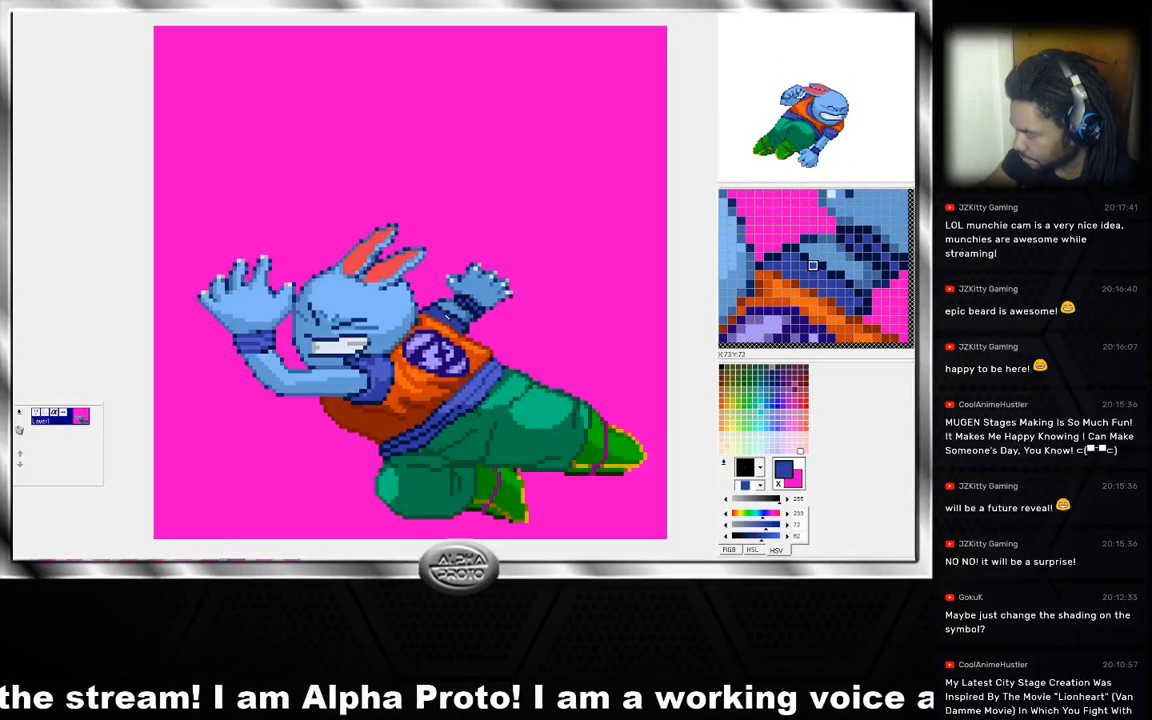
{"action": "right_click", "coordinate": [466, 309]}
{"action": "left_click", "coordinate": [457, 318]}
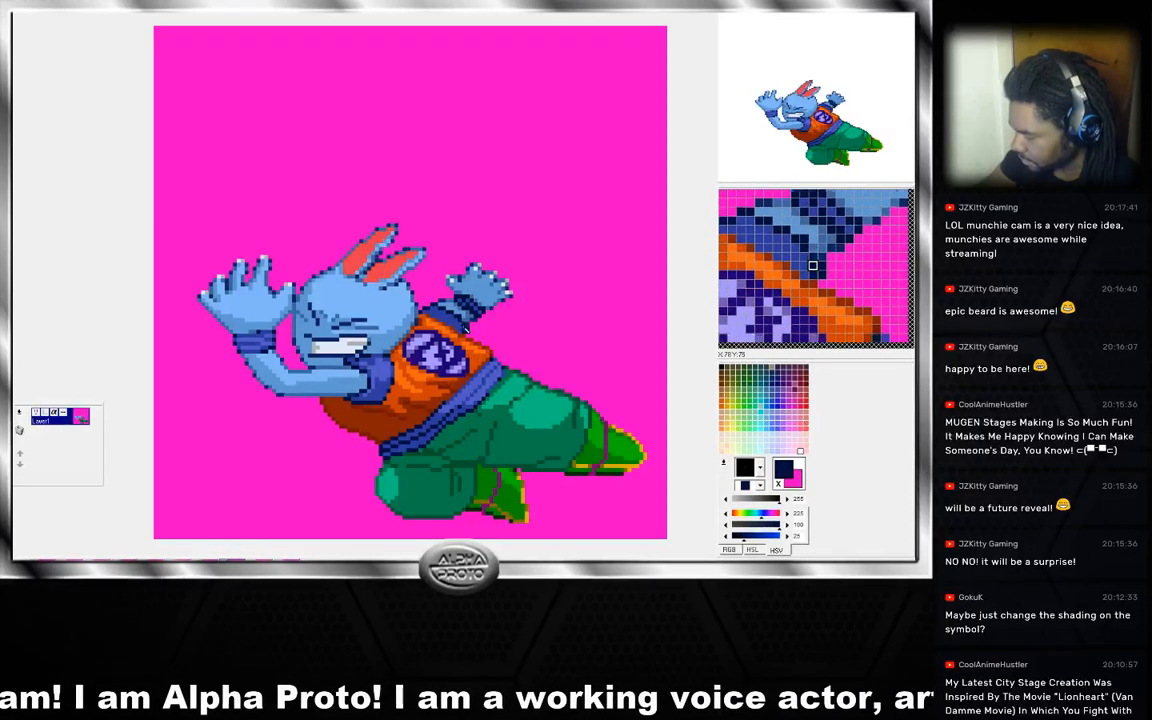
{"action": "right_click", "coordinate": [465, 330]}
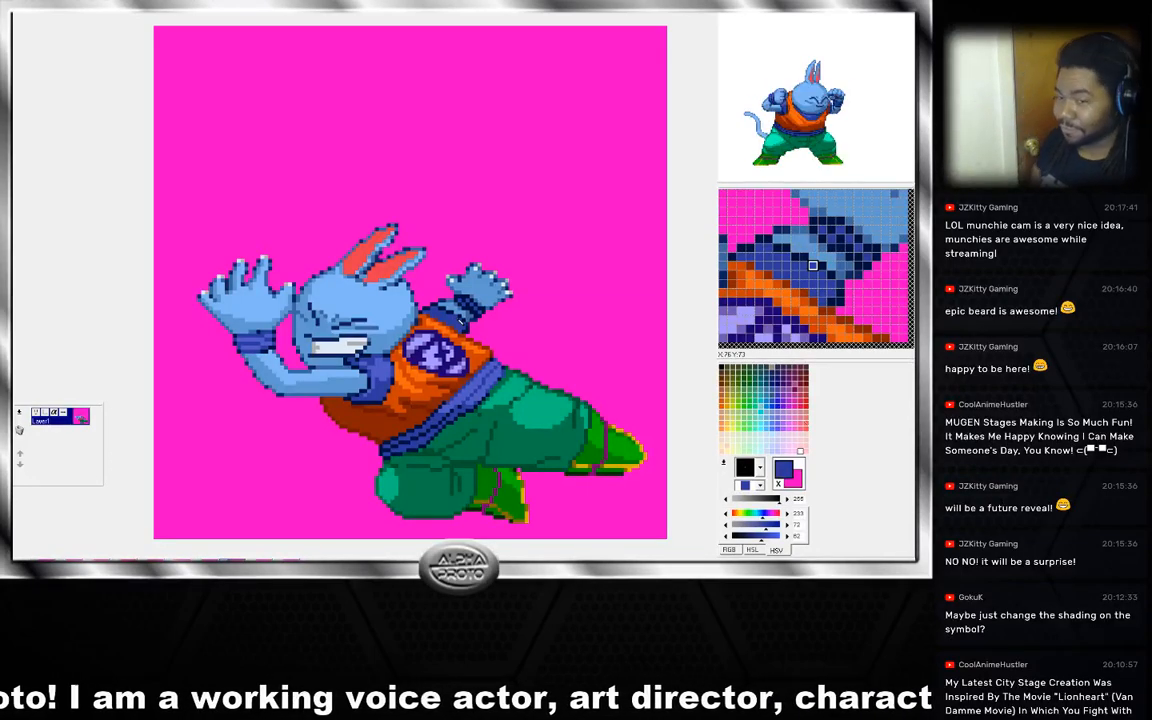
Clean up the bent knee's trouser shading and outline with light, mid and dark greens in the lunging frames.
{"action": "right_click", "coordinate": [570, 463]}
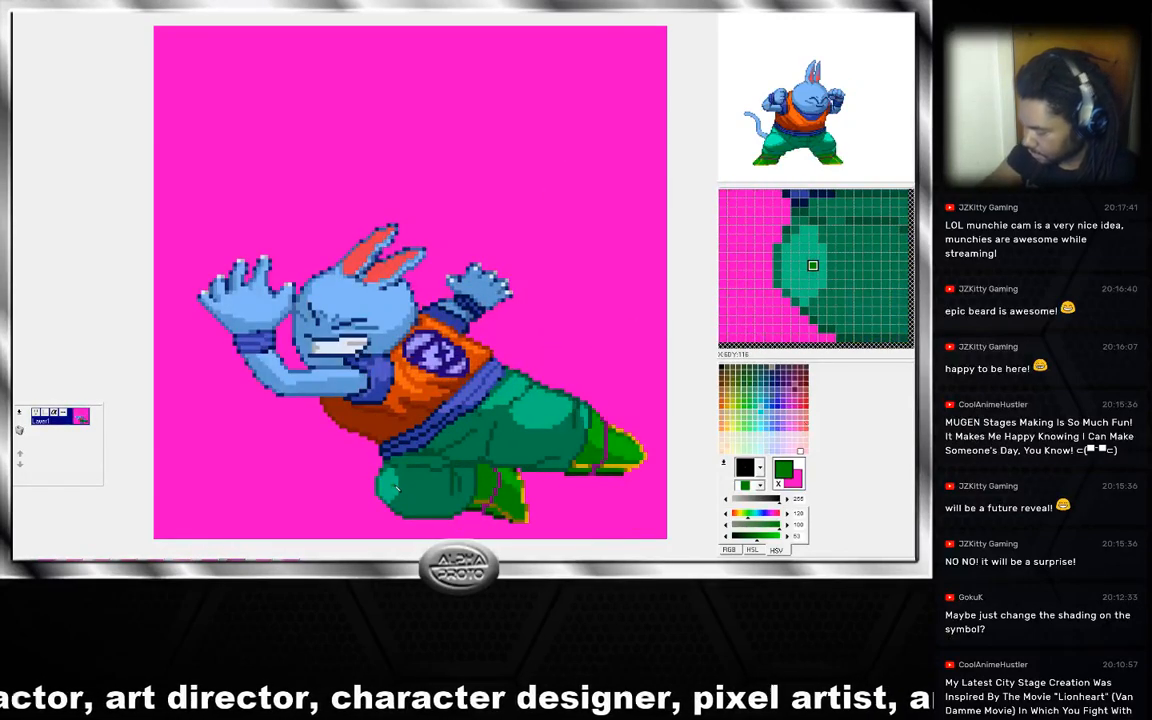
{"action": "right_click", "coordinate": [403, 485]}
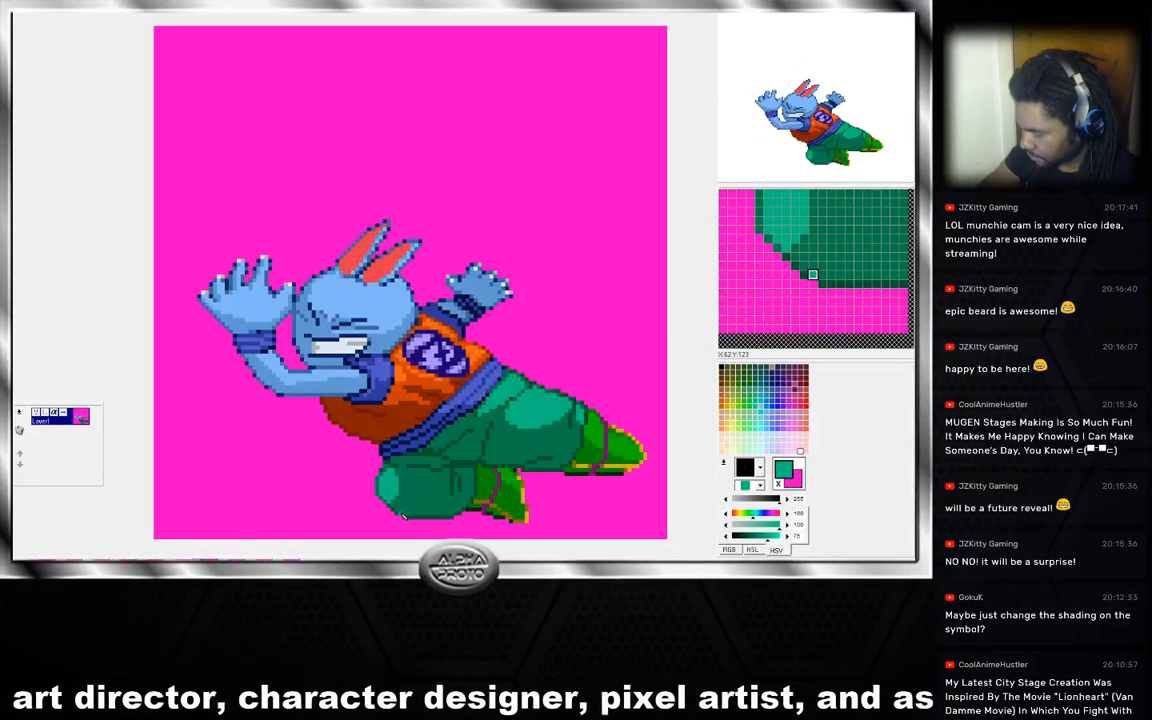
{"action": "right_click", "coordinate": [405, 522]}
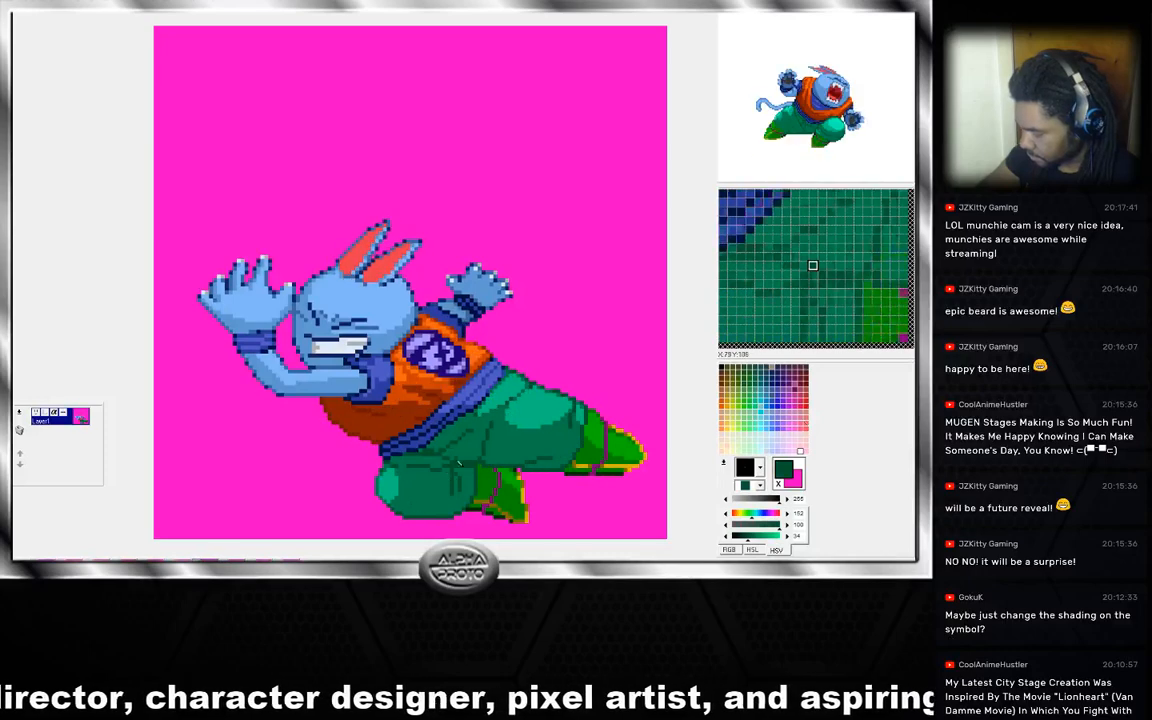
{"action": "right_click", "coordinate": [460, 515]}
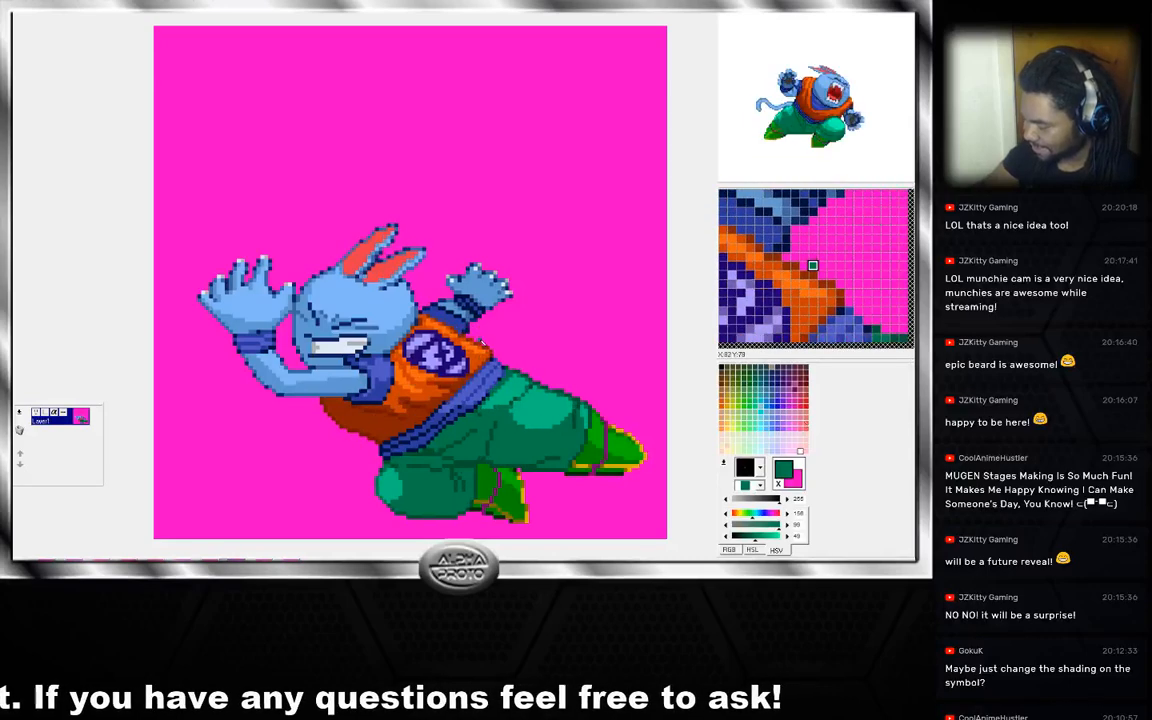
Refine the front sleeve and adjoining shirt fold with orange and blue shades, comparing the two lunging frames.
{"action": "right_click", "coordinate": [482, 345]}
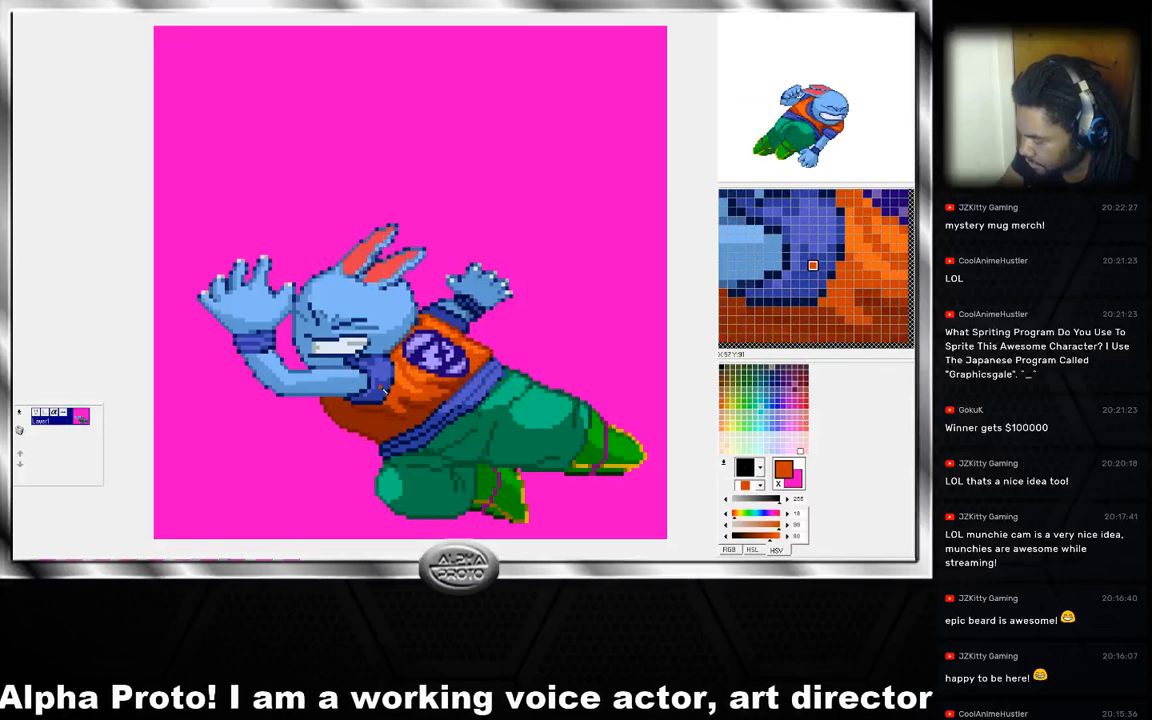
{"action": "right_click", "coordinate": [380, 388]}
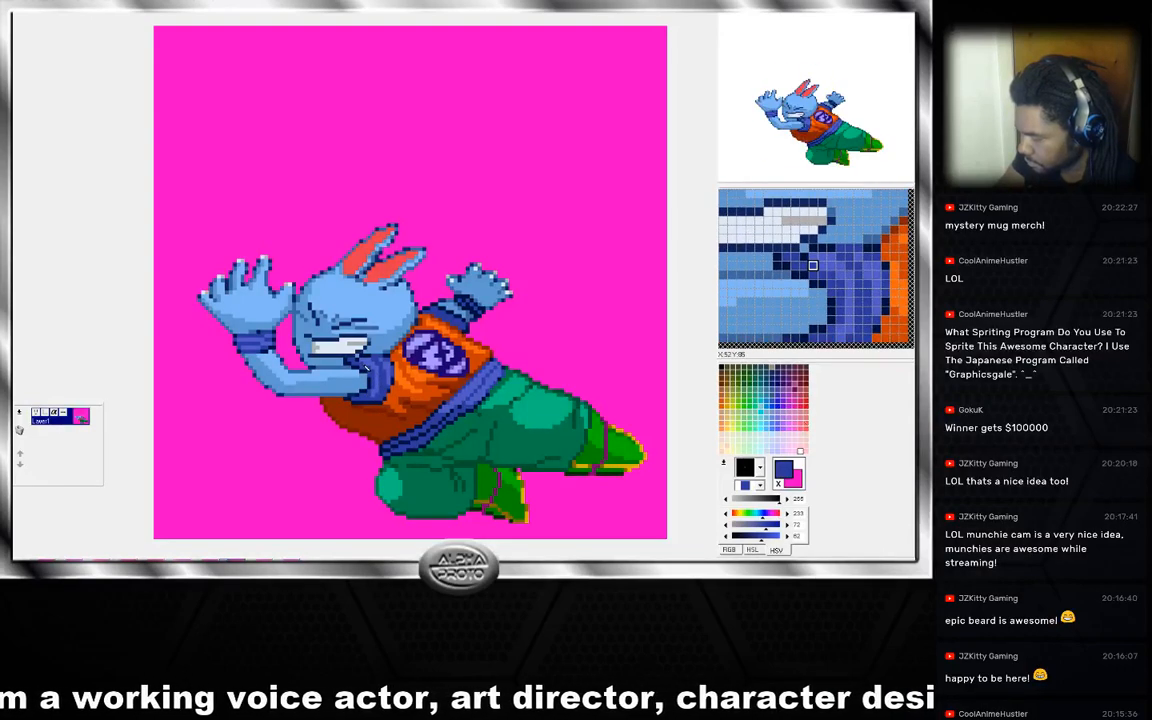
{"action": "key", "text": "Right"}
{"action": "key", "text": "Left"}
{"action": "key", "text": "Right"}
{"action": "key", "text": "Left"}
{"action": "key", "text": "Right"}
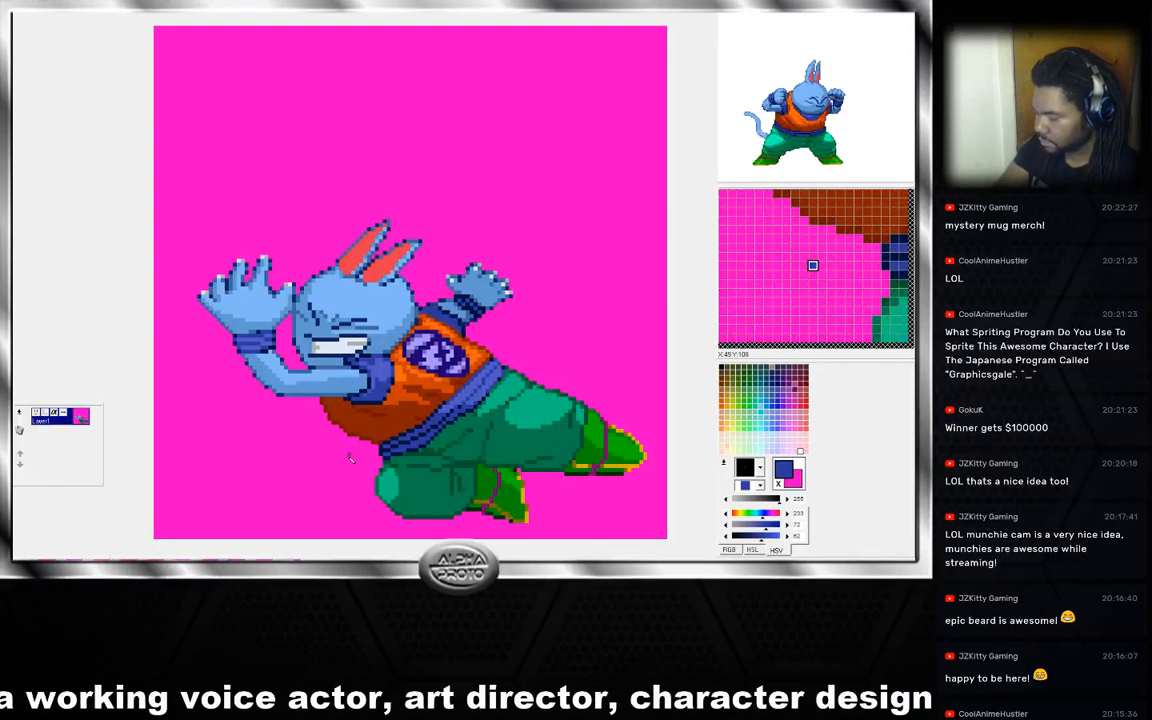
{"action": "key", "text": "Left"}
{"action": "key", "text": "Right"}
{"action": "key", "text": "Left"}
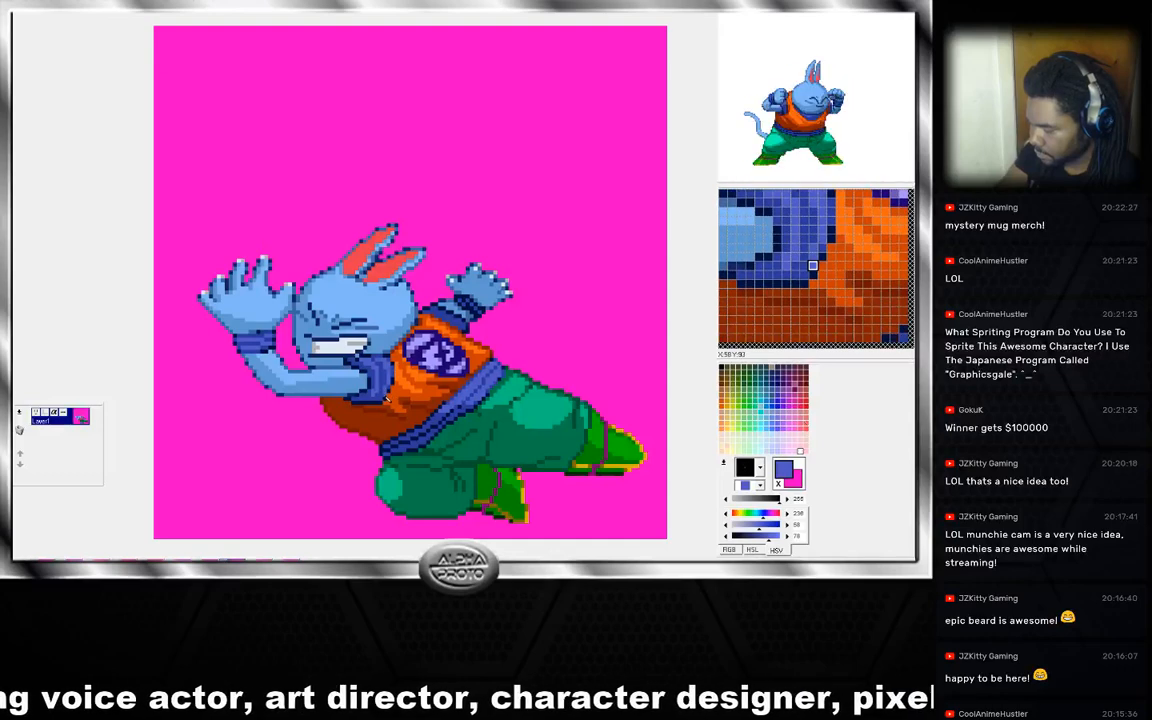
Adjust the front sleeve's edge shading beside the chest with lighter and medium blues, checking its movement between the lunging frames.
{"action": "key", "text": "Right"}
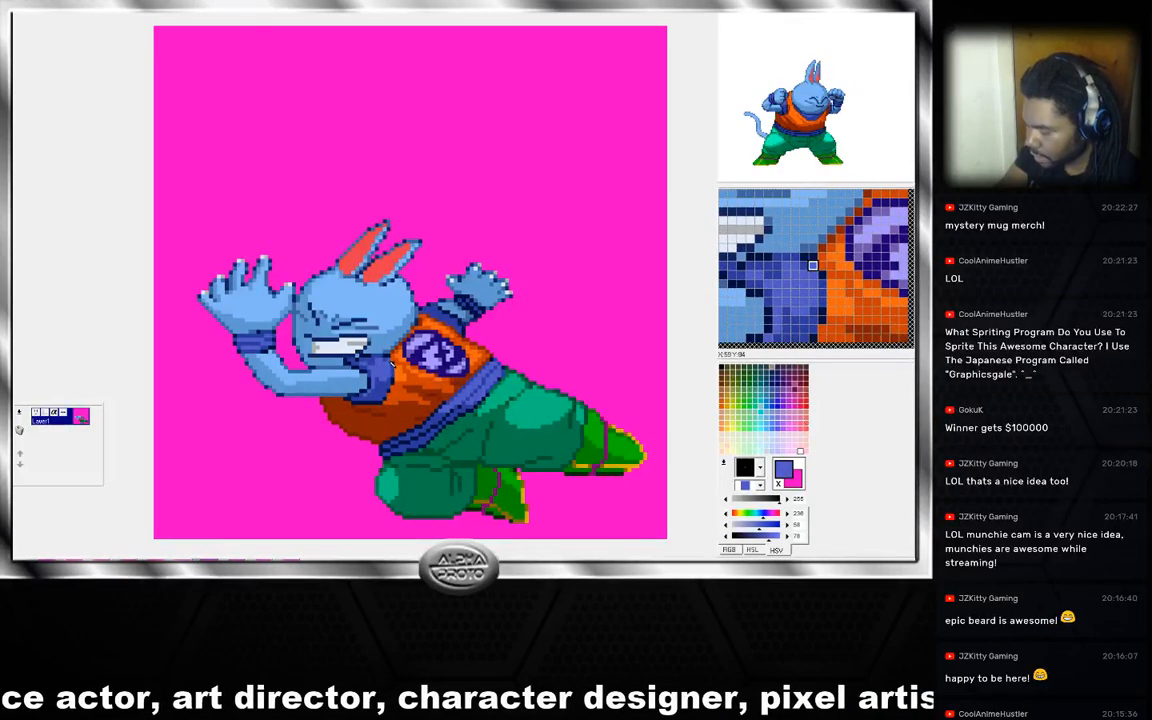
{"action": "key", "text": "Left"}
{"action": "key", "text": "Right"}
{"action": "key", "text": "Right"}
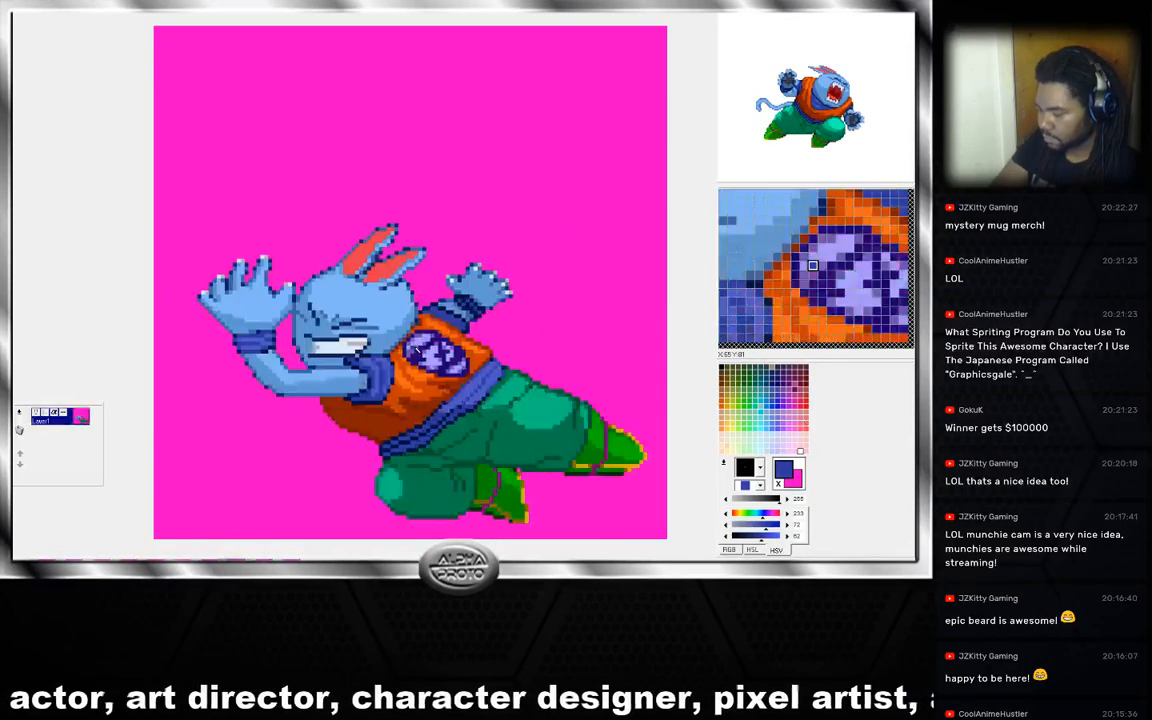
{"action": "key", "text": "Right"}
{"action": "key", "text": "Left"}
{"action": "key", "text": "Left"}
{"action": "key", "text": "Right"}
{"action": "key", "text": "Left"}
{"action": "key", "text": "Right"}
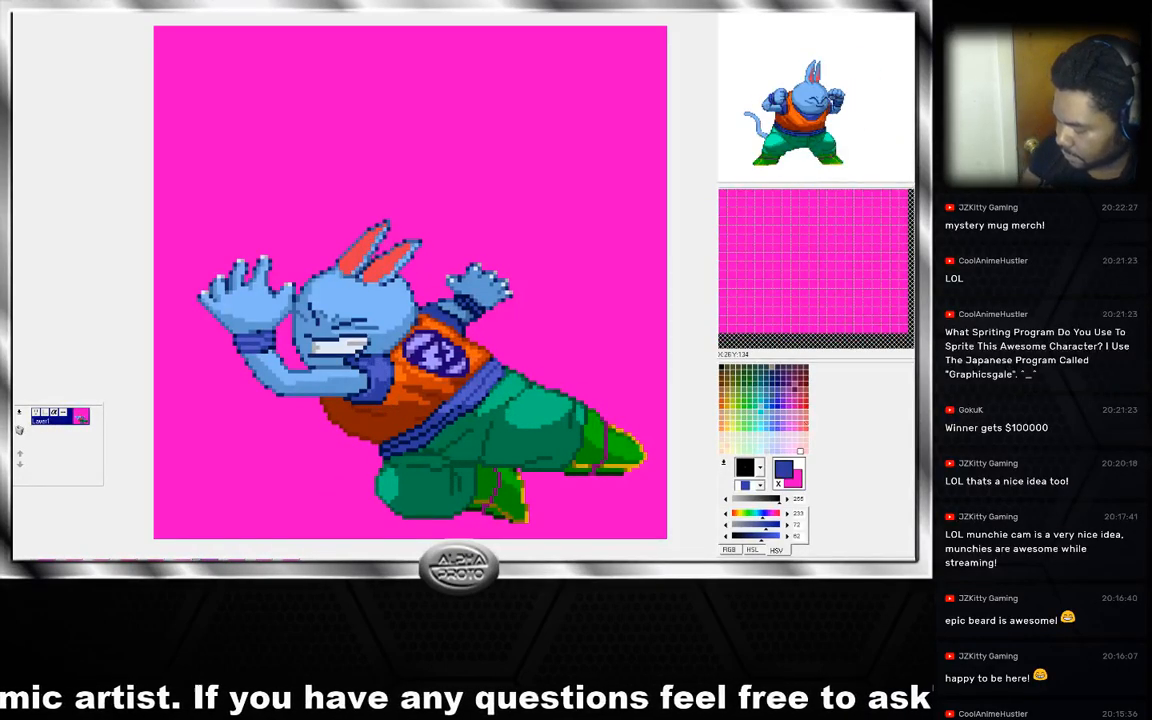
Draw a curved mid-blue tail extending back from the belt in the second diving frame, comparing the next standing frame.
{"action": "left_click", "coordinate": [98, 564]}
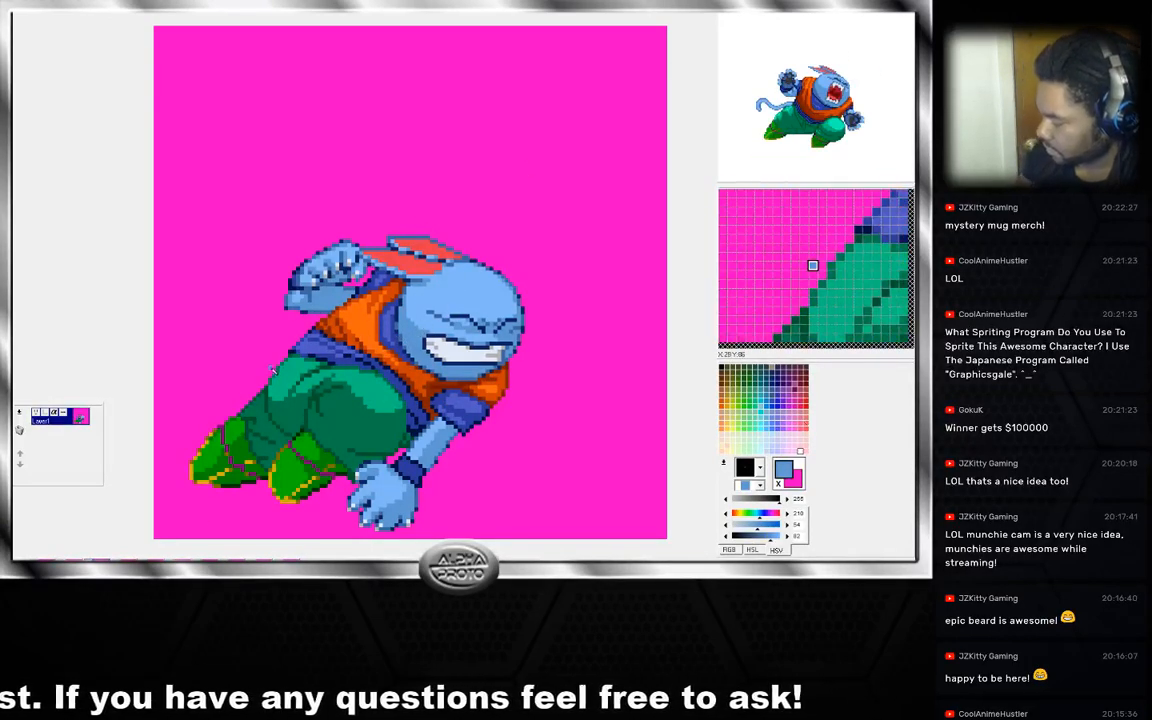
{"action": "mouse_move", "coordinate": [289, 352]}
{"action": "left_mouse_down"}
{"action": "mouse_move", "coordinate": [258, 333]}
{"action": "mouse_move", "coordinate": [213, 330]}
{"action": "mouse_move", "coordinate": [160, 364]}
{"action": "mouse_move", "coordinate": [200, 335]}
{"action": "mouse_move", "coordinate": [240, 332]}
{"action": "mouse_move", "coordinate": [283, 358]}
{"action": "mouse_move", "coordinate": [226, 334]}
{"action": "mouse_move", "coordinate": [170, 365]}
{"action": "mouse_move", "coordinate": [181, 366]}
{"action": "left_mouse_up"}
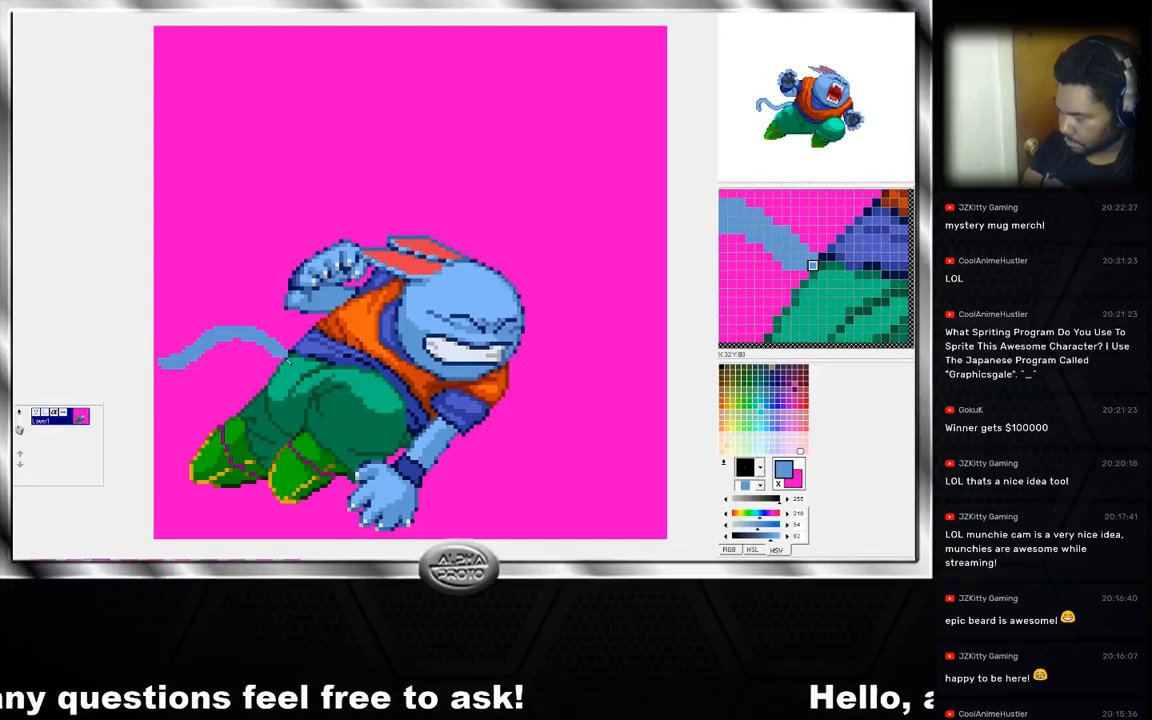
{"action": "key", "text": "Right"}
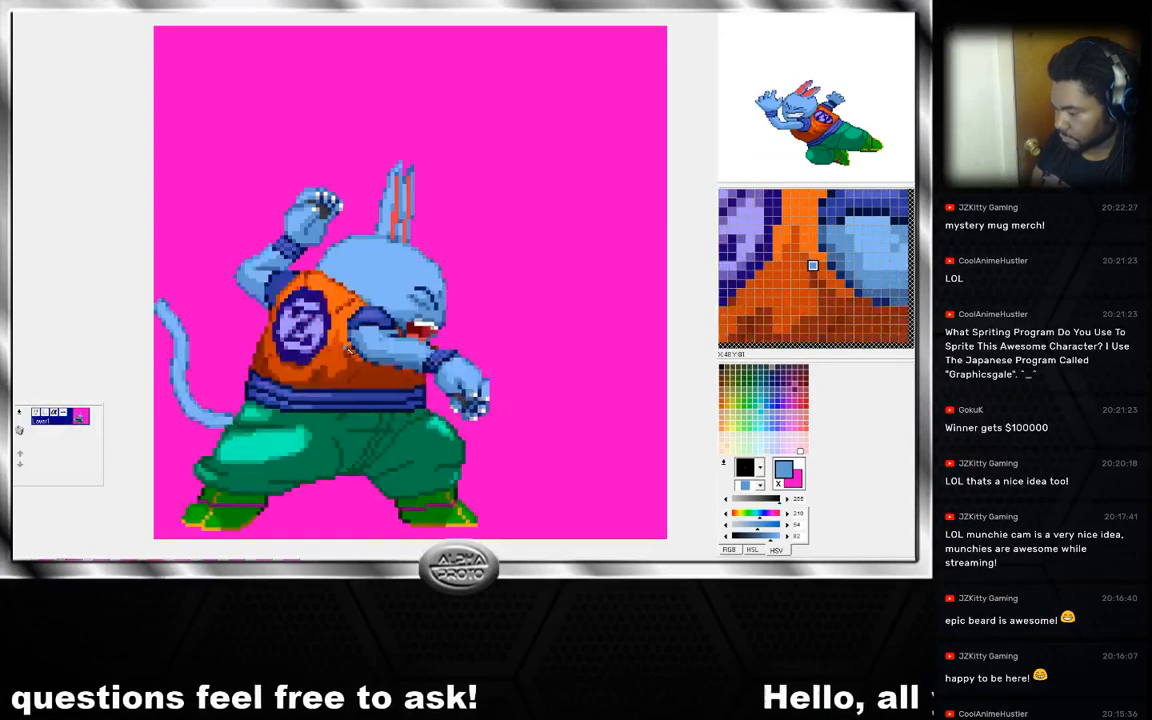
Turn on onion skinning and draw a mid-blue tail behind the belt in the first diving frame.
{"action": "key", "text": "Left"}
{"action": "key", "text": "Left"}
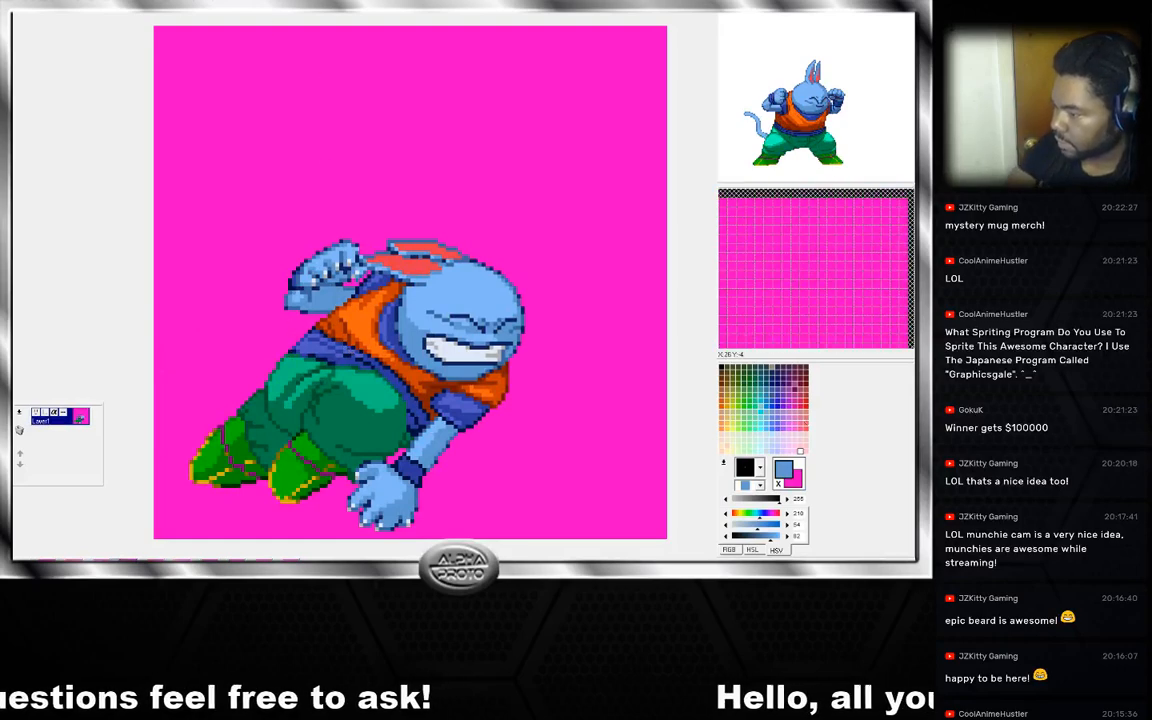
{"action": "key", "text": "o"}
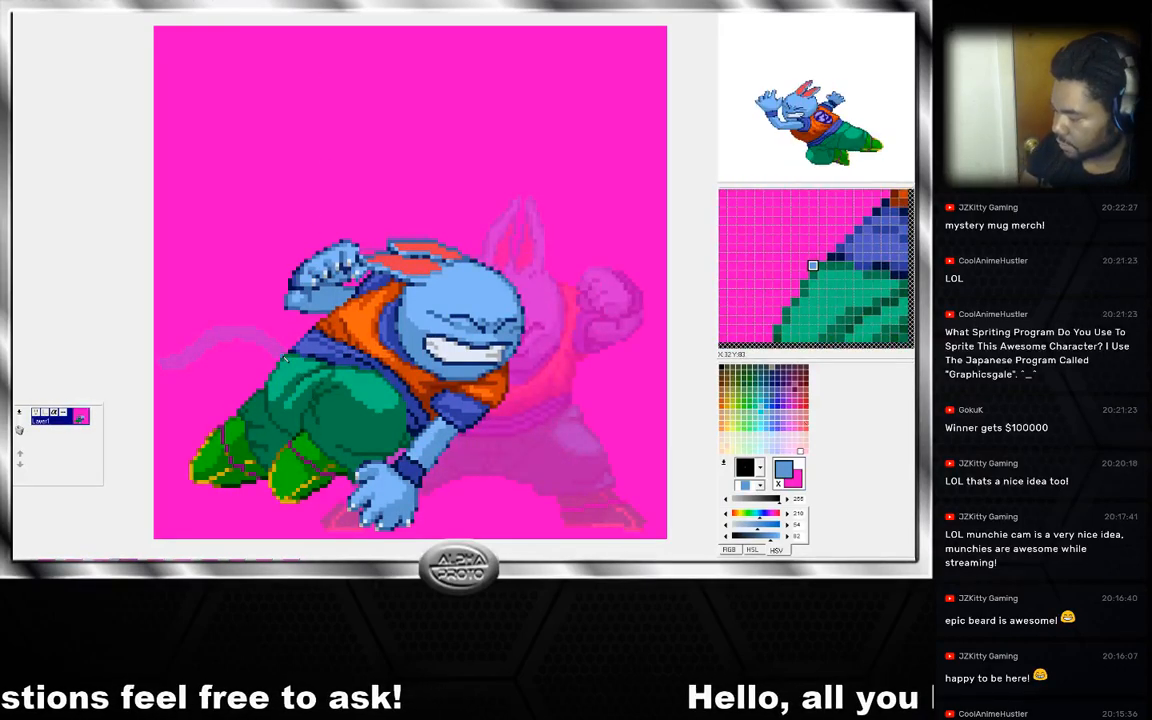
{"action": "left_click_drag", "start_coordinate": [284, 356], "coordinate": [181, 333]}
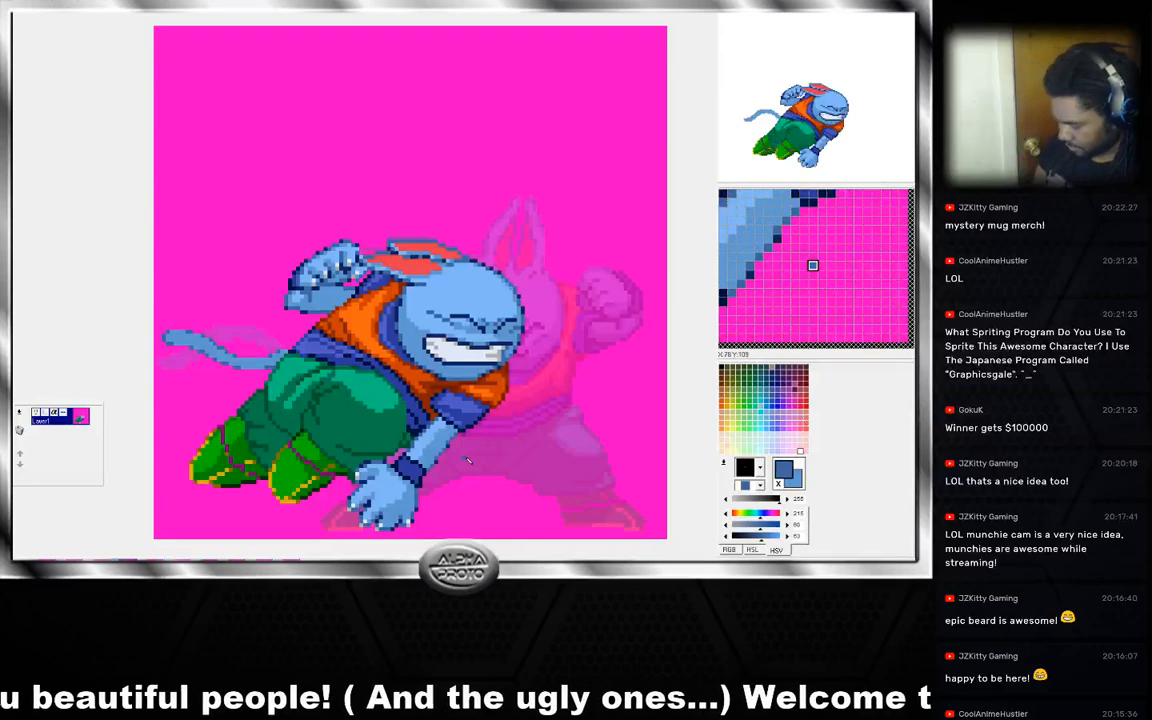
Outline and shade the tails in both diving frames with dark, mid and light blues, matching the standing frame's tail.
{"action": "key", "text": "Left"}
{"action": "key", "text": "Right"}
{"action": "key", "text": "Right"}
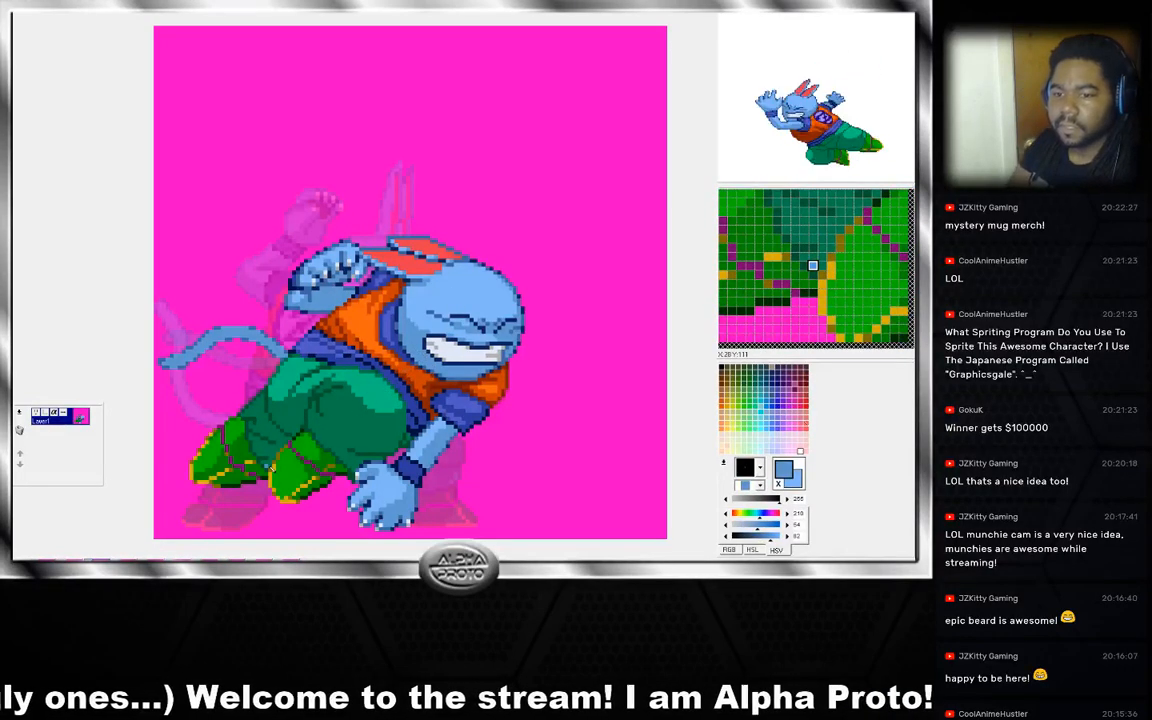
{"action": "key", "text": "Left"}
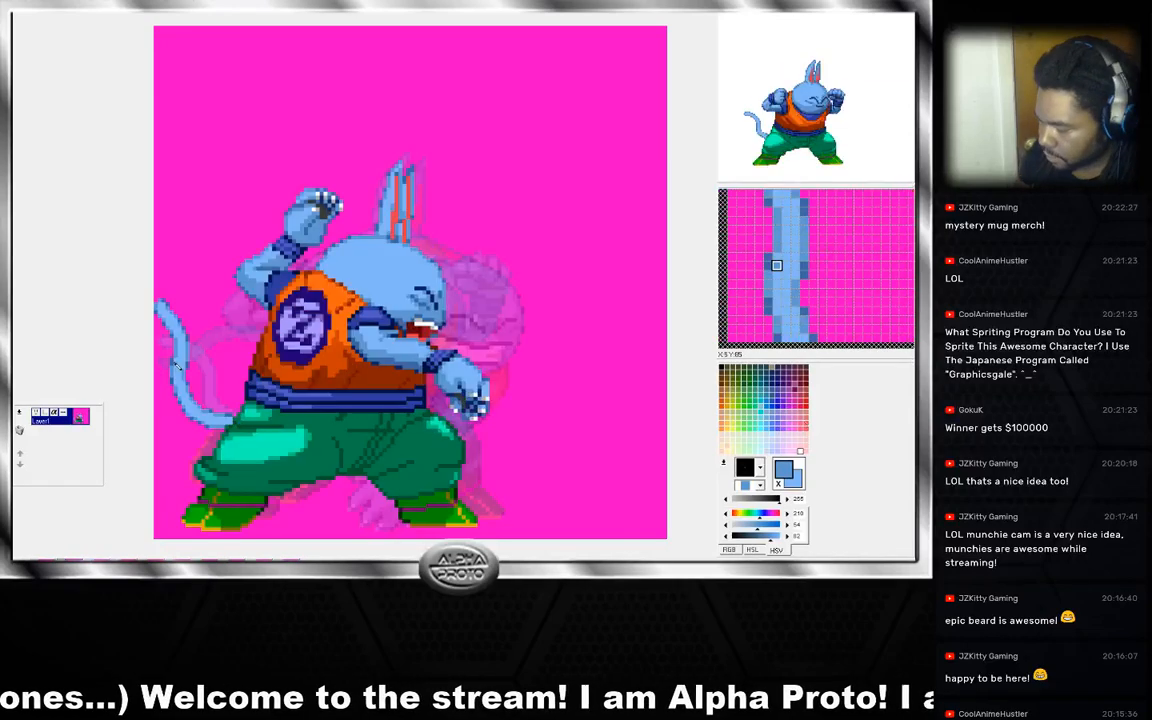
{"action": "key", "text": "Right"}
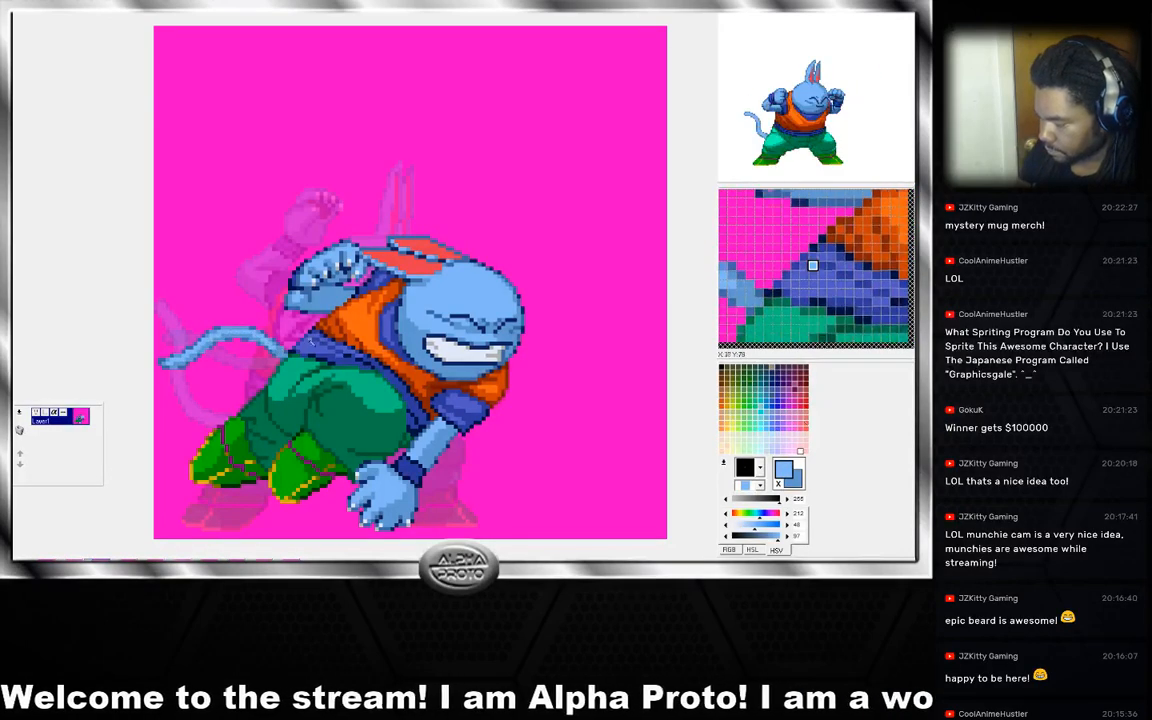
{"action": "key", "text": "Right"}
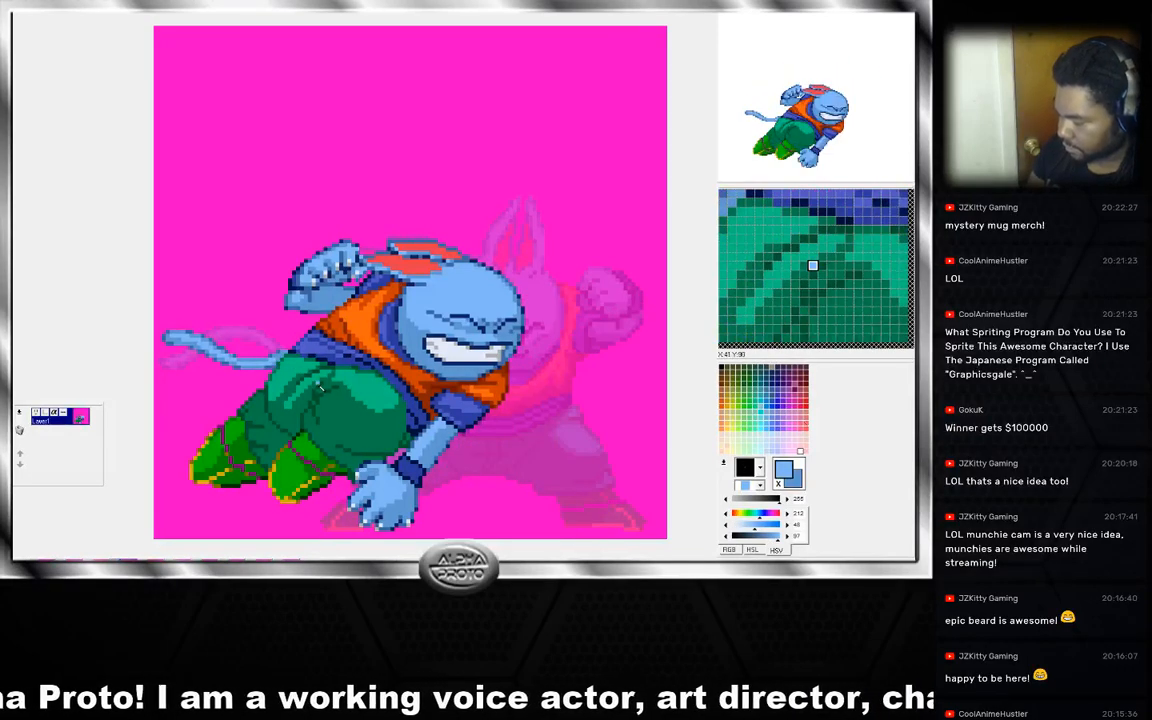
Examine the tail's movement through the two diving frames and their neighbouring standing frames.
{"action": "key", "text": "Right"}
{"action": "key", "text": "Left"}
{"action": "key", "text": "Right"}
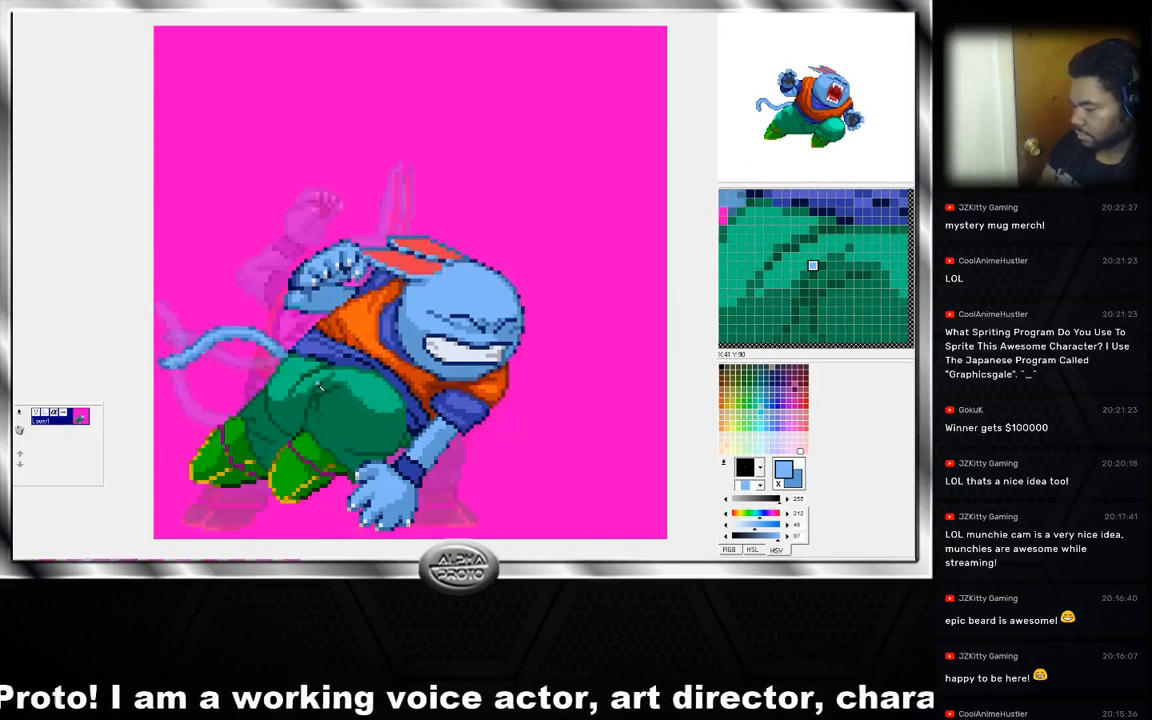
{"action": "key", "text": "Left"}
{"action": "key", "text": "Left"}
{"action": "key", "text": "Right"}
{"action": "key", "text": "Left"}
{"action": "key", "text": "Right"}
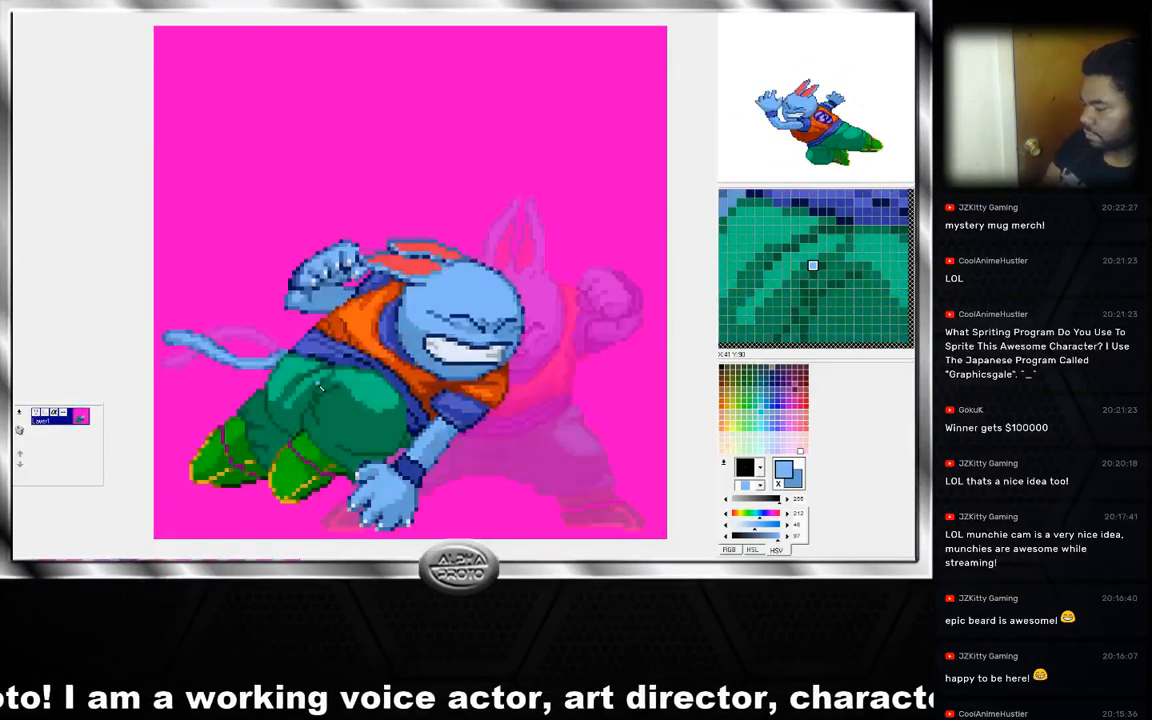
{"action": "key", "text": "Right"}
{"action": "key", "text": "Right"}
{"action": "key", "text": "Right"}
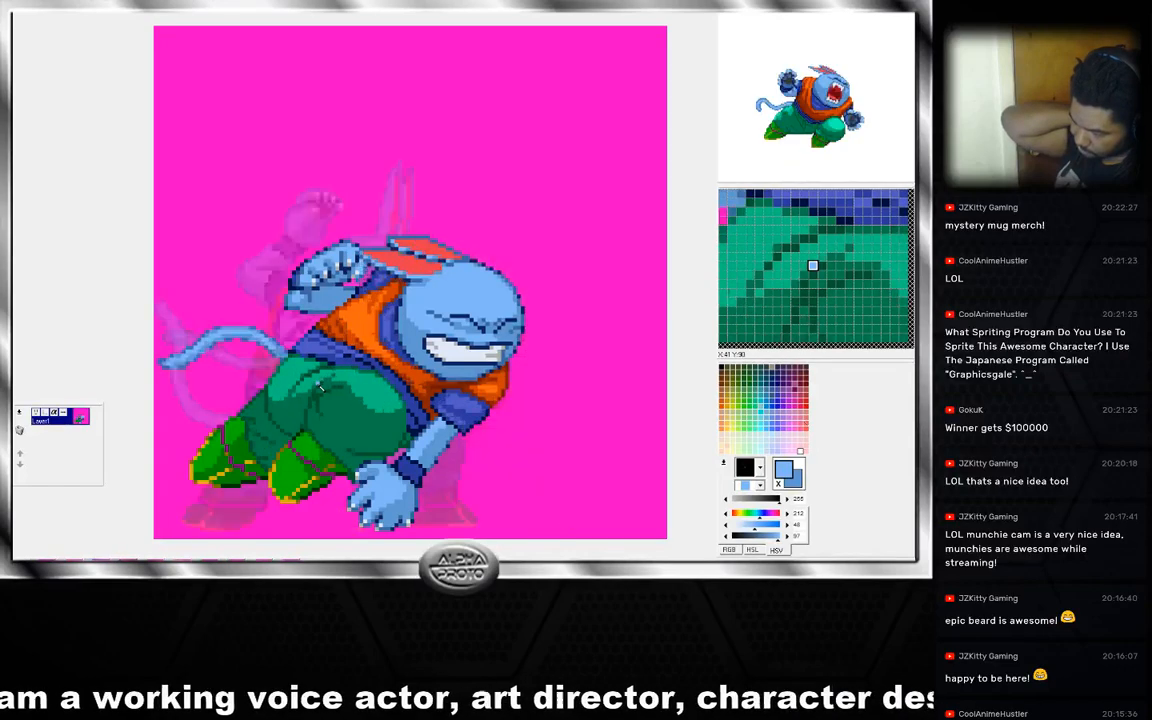
{"action": "key", "text": "Right"}
{"action": "key", "text": "Left"}
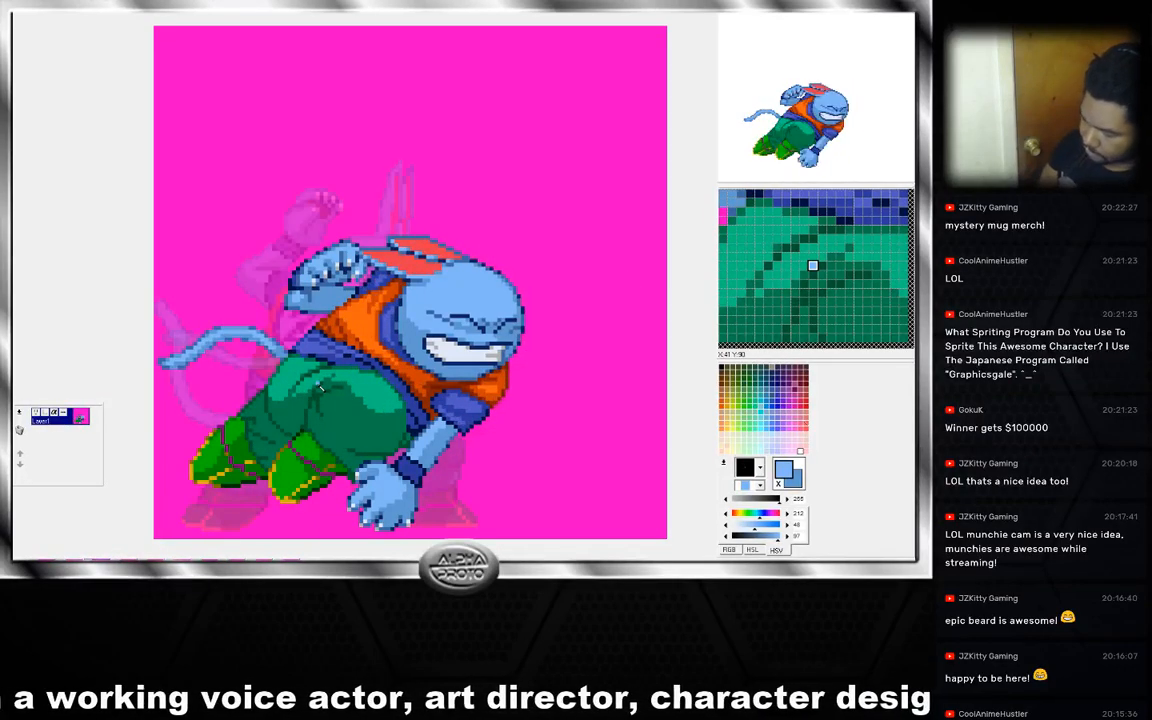
Examine the two lunging frames against the diving and standing frames with onion skinning to judge the tail's path.
{"action": "key", "text": "Left"}
{"action": "key", "text": "Left"}
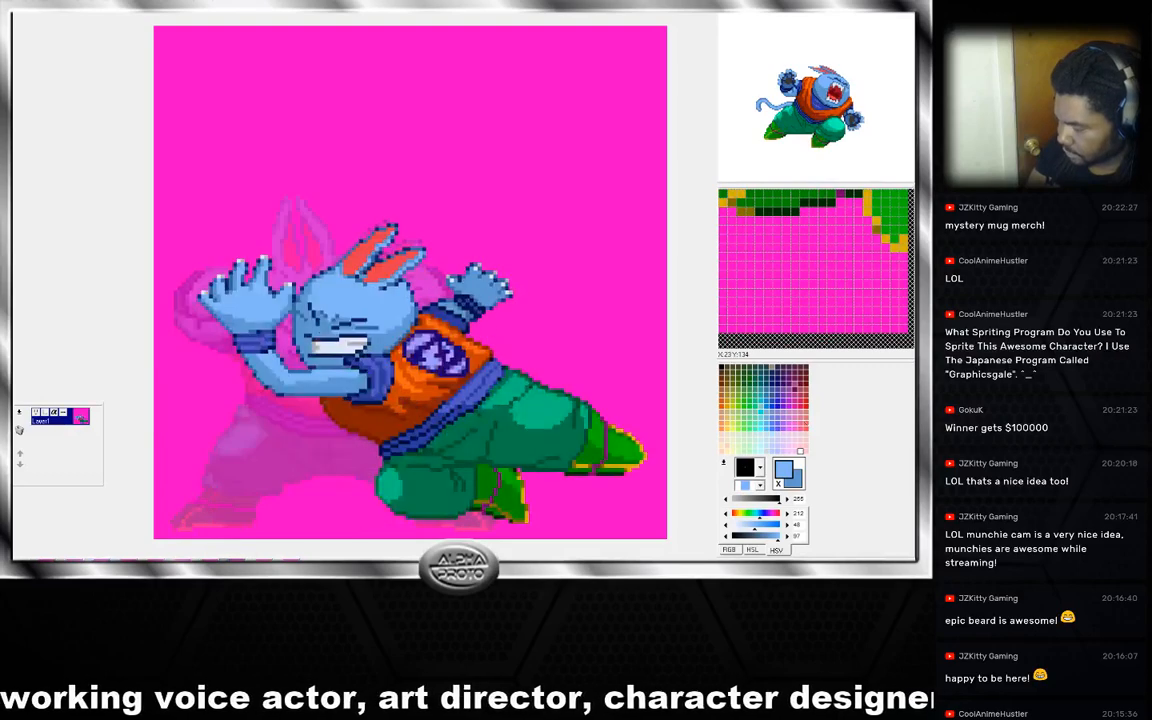
{"action": "key", "text": "Right"}
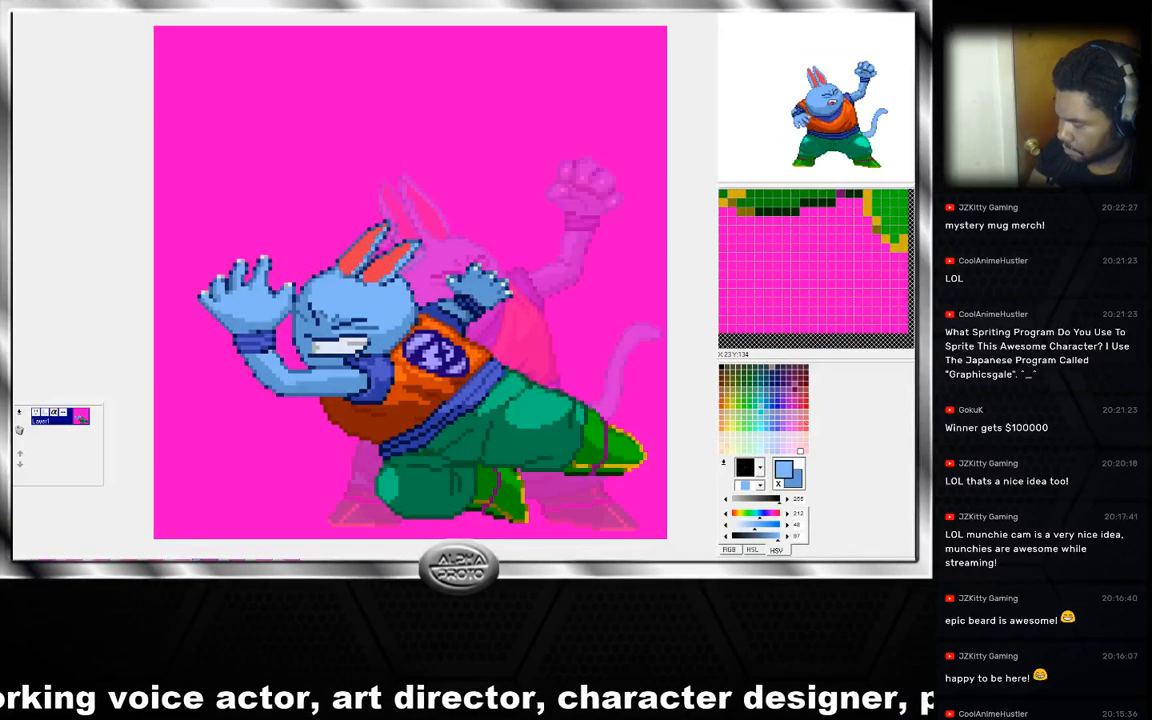
{"action": "key", "text": "Left"}
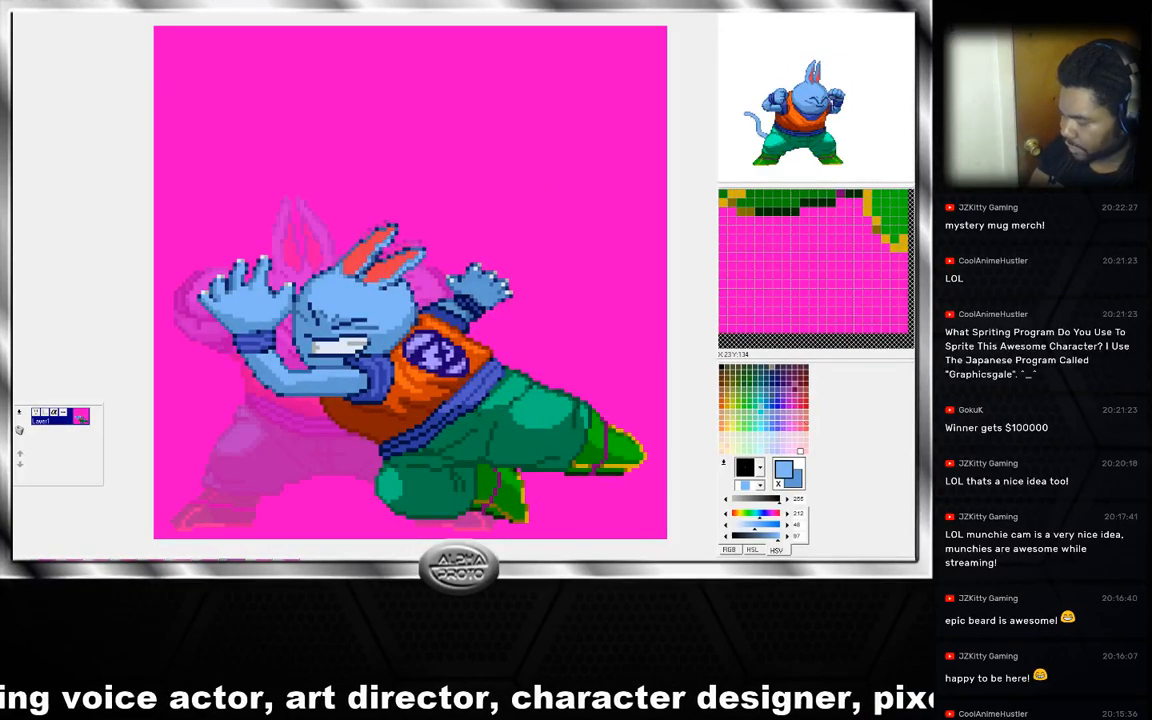
{"action": "key", "text": "Right"}
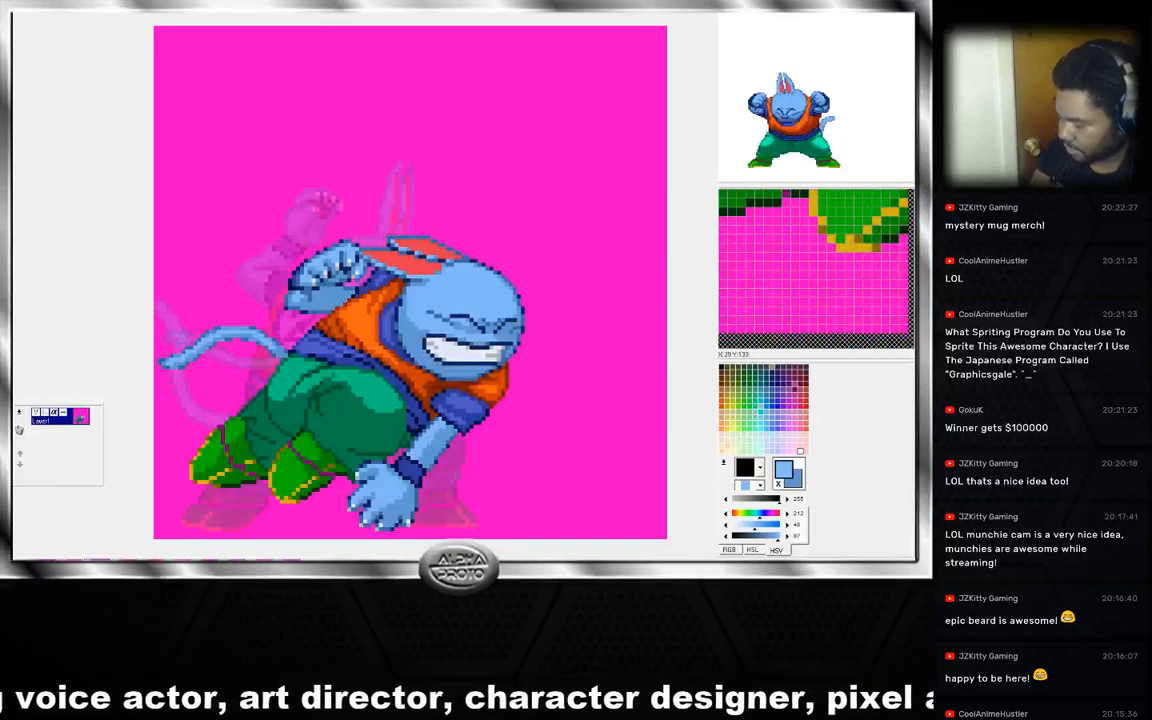
{"action": "key", "text": "Left"}
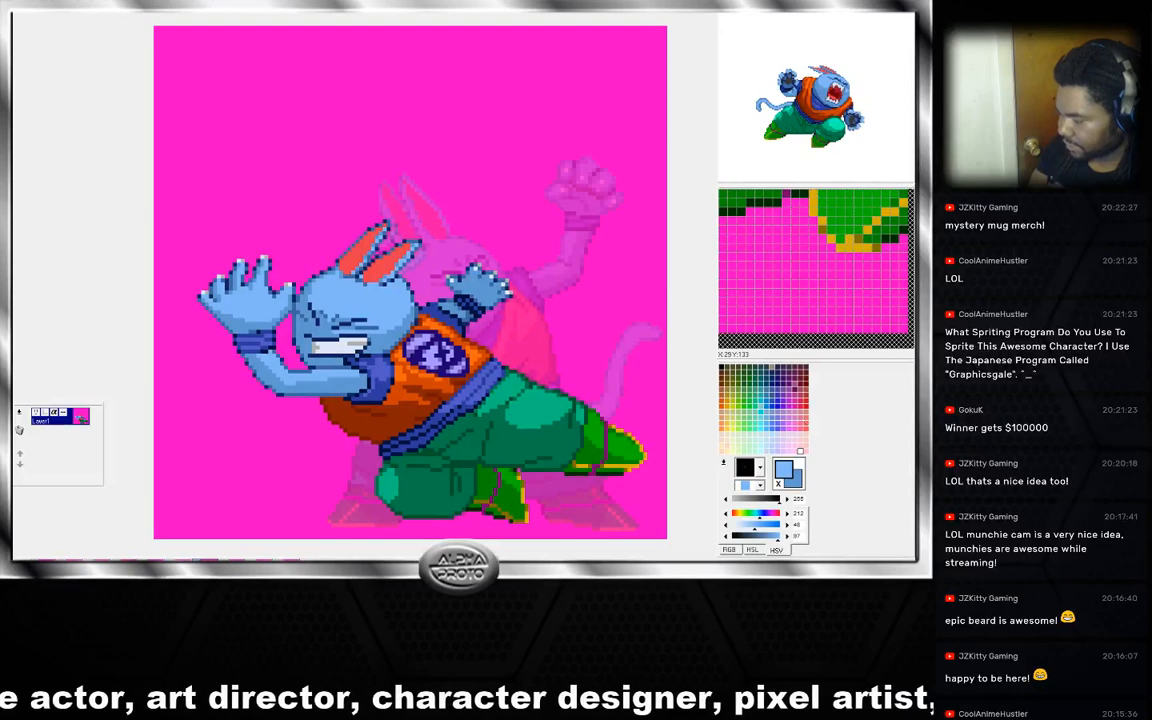
{"action": "key", "text": "Left"}
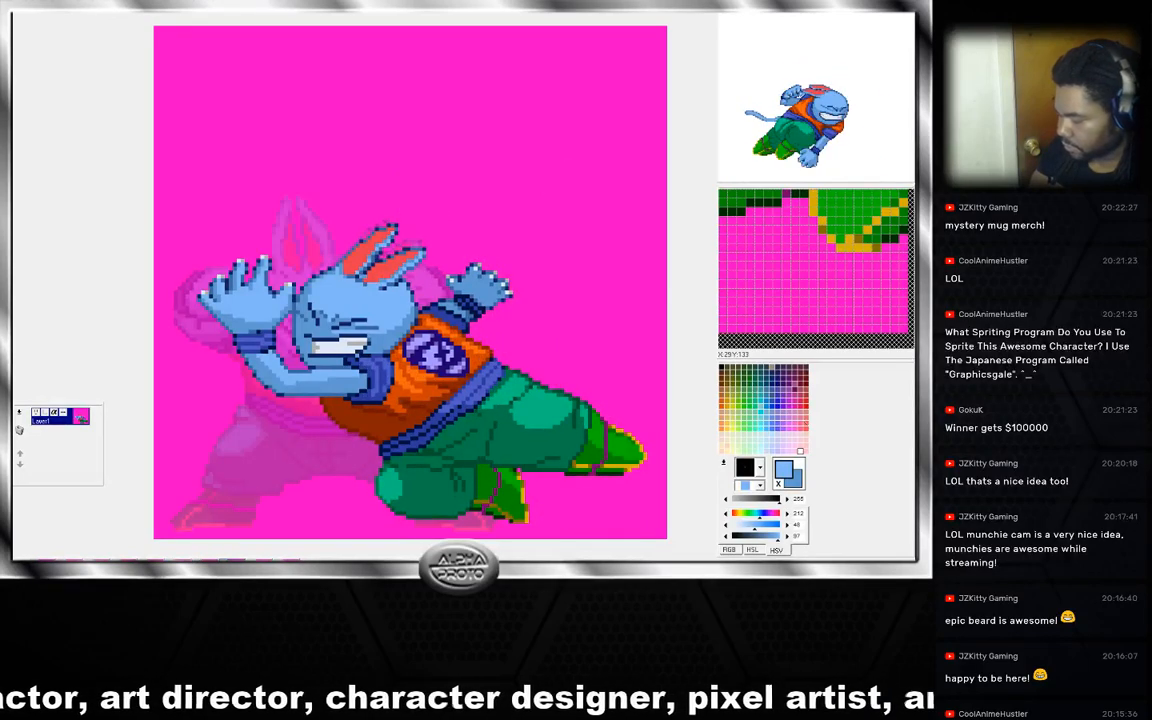
{"action": "key", "text": "Left"}
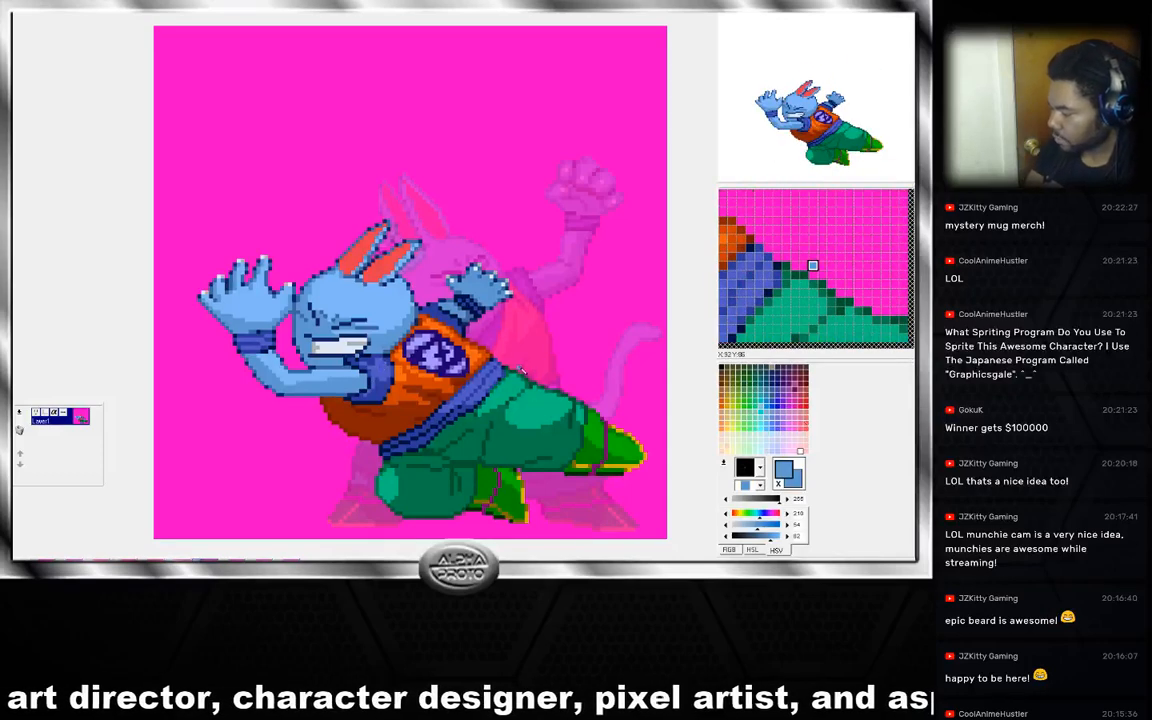
{"action": "key", "text": "Left"}
{"action": "key", "text": "Right"}
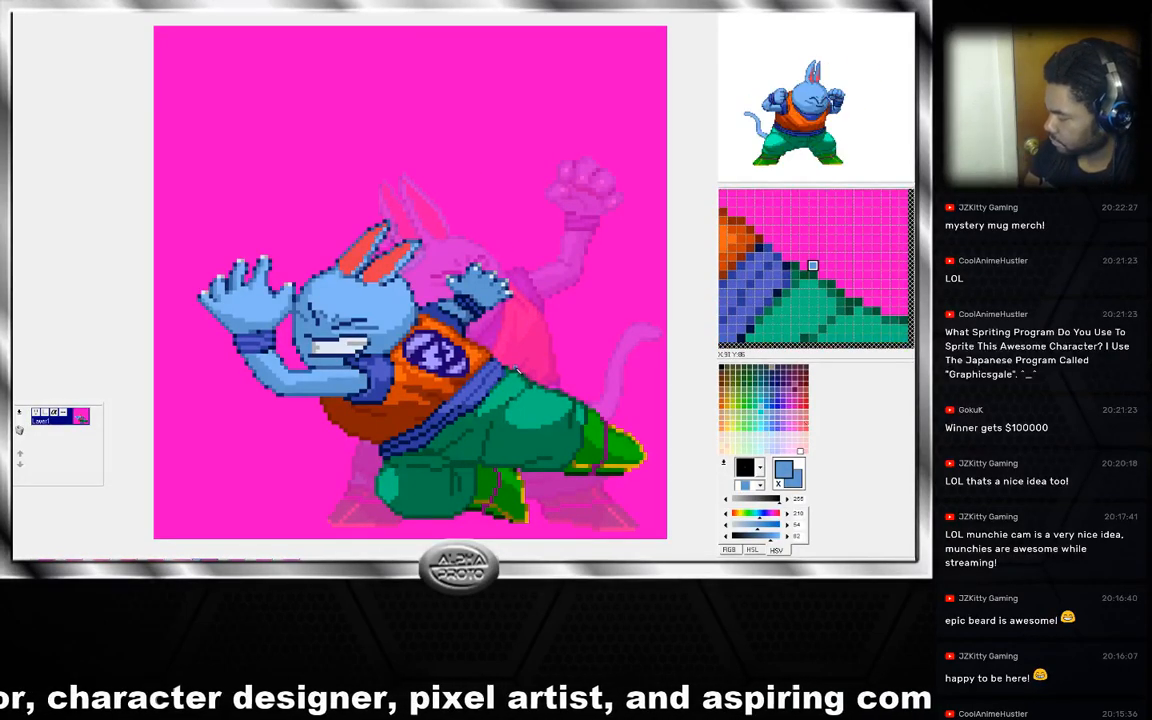
Draw a long wavy mid-blue tail extending back from the belt in the first lunging frame and shade it with darker blue.
{"action": "mouse_move", "coordinate": [518, 370]}
{"action": "left_mouse_down"}
{"action": "mouse_move", "coordinate": [571, 356]}
{"action": "mouse_move", "coordinate": [623, 373]}
{"action": "mouse_move", "coordinate": [659, 361]}
{"action": "mouse_move", "coordinate": [603, 372]}
{"action": "left_mouse_up"}
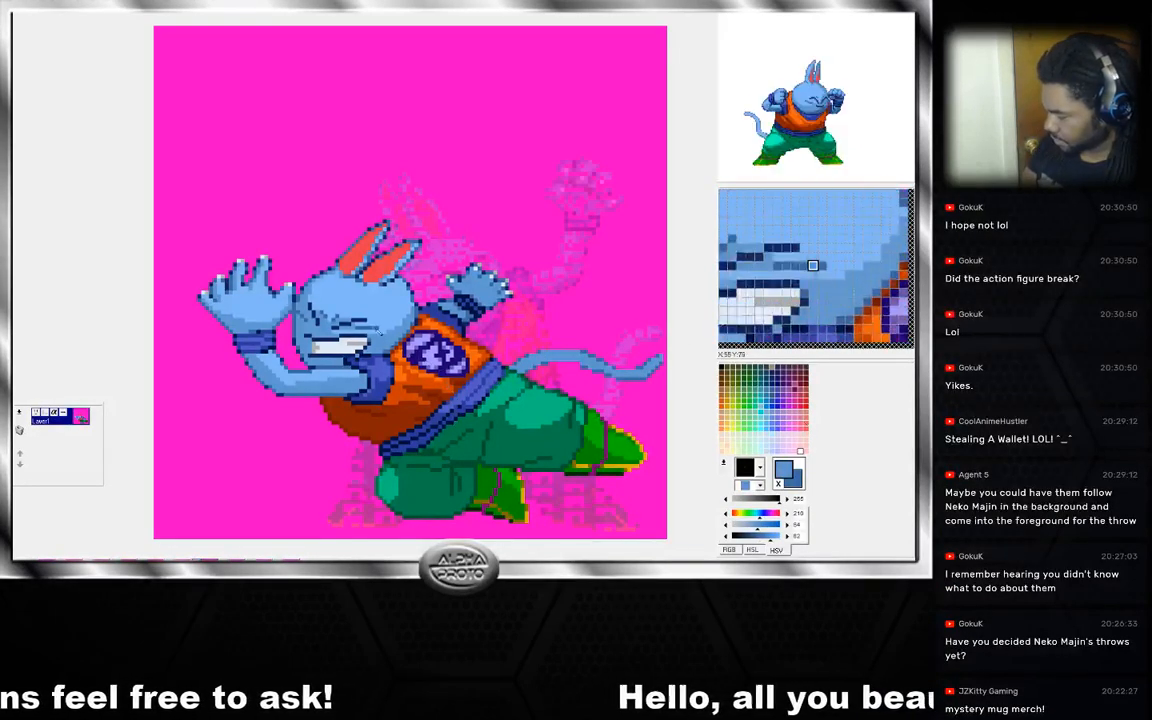
{"action": "right_click", "coordinate": [545, 364]}
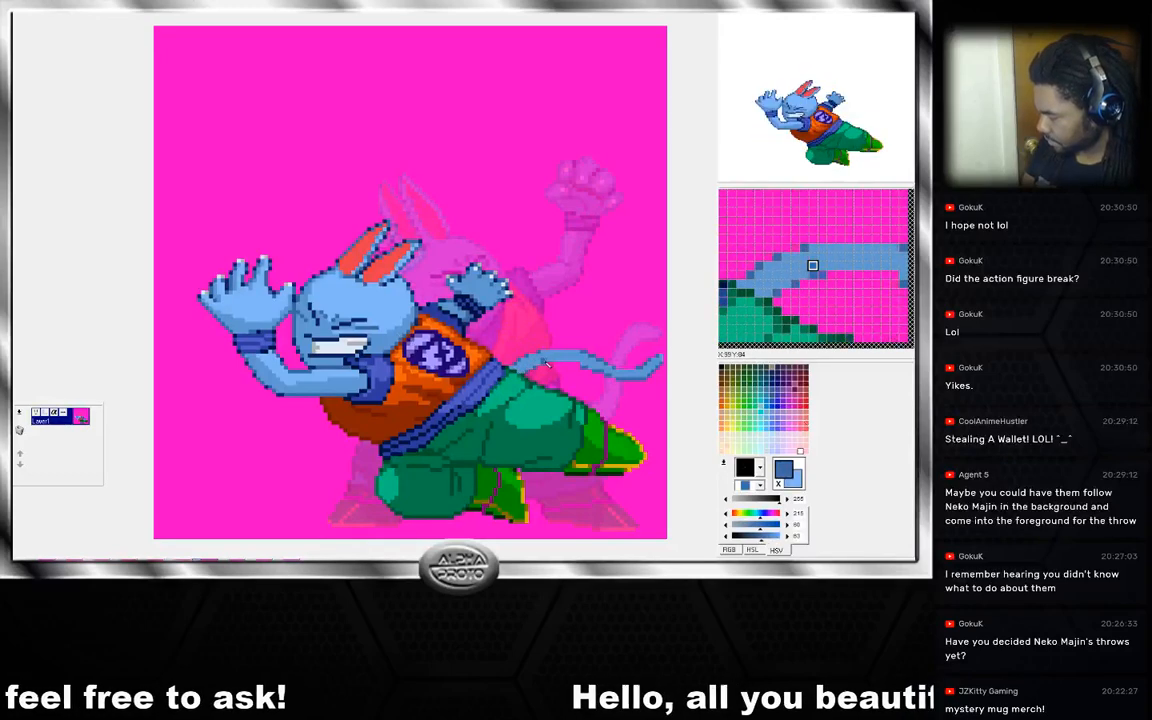
{"action": "right_click", "coordinate": [548, 364]}
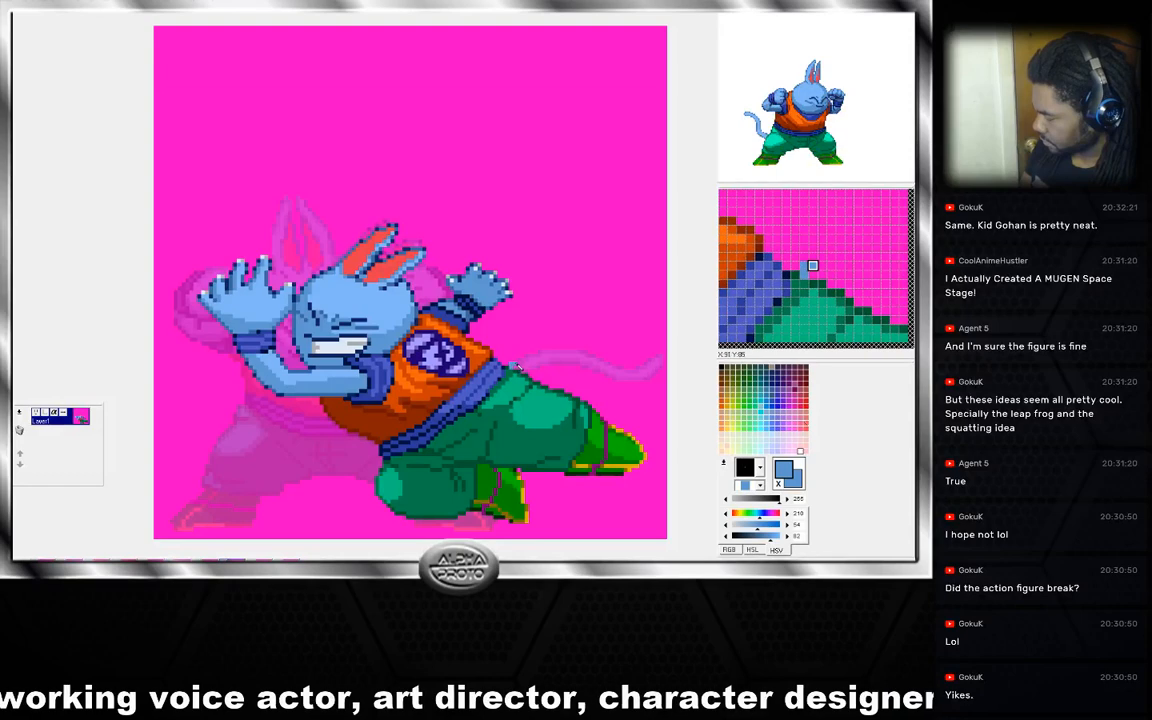
Outline and fill a wavy mid-blue tail behind the belt in the second lunging frame, and sample the trousers' green shade.
{"action": "mouse_move", "coordinate": [518, 368]}
{"action": "left_mouse_down"}
{"action": "mouse_move", "coordinate": [635, 352]}
{"action": "mouse_move", "coordinate": [657, 375]}
{"action": "mouse_move", "coordinate": [618, 367]}
{"action": "mouse_move", "coordinate": [547, 384]}
{"action": "mouse_move", "coordinate": [532, 373]}
{"action": "left_mouse_up"}
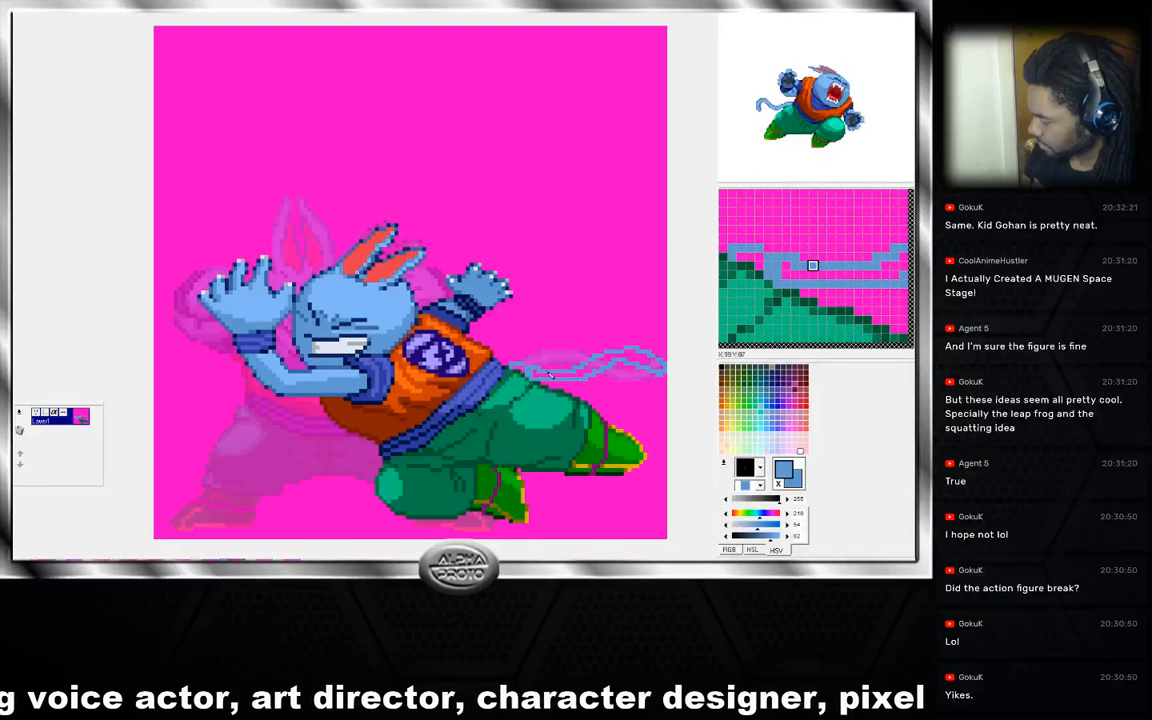
{"action": "key", "text": "ctrl+z"}
{"action": "mouse_move", "coordinate": [540, 383]}
{"action": "left_mouse_down"}
{"action": "mouse_move", "coordinate": [644, 363]}
{"action": "mouse_move", "coordinate": [666, 372]}
{"action": "mouse_move", "coordinate": [653, 351]}
{"action": "mouse_move", "coordinate": [630, 347]}
{"action": "mouse_move", "coordinate": [586, 372]}
{"action": "mouse_move", "coordinate": [515, 364]}
{"action": "left_mouse_up"}
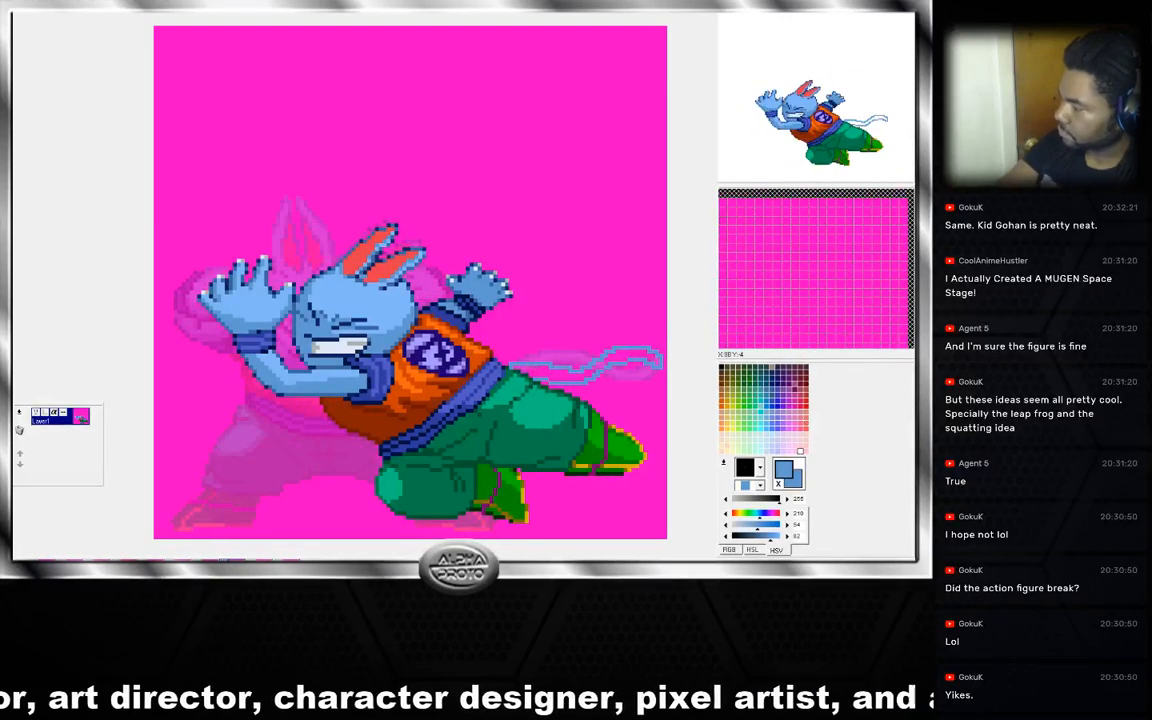
{"action": "left_click", "coordinate": [571, 369]}
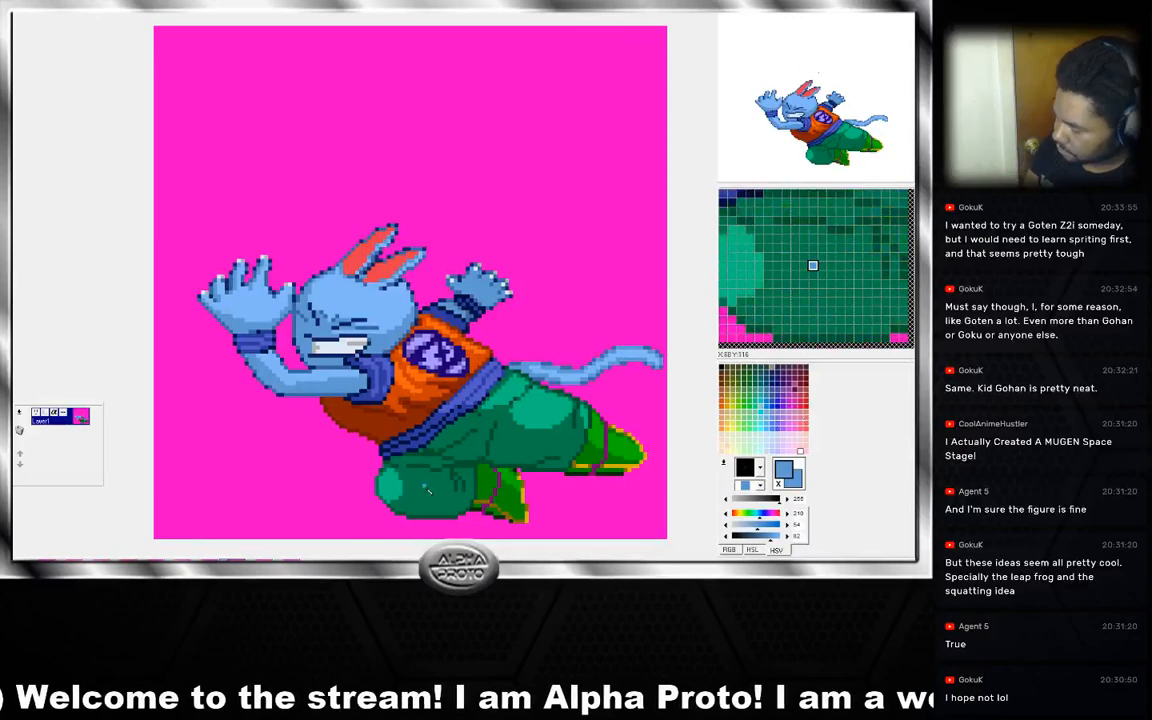
{"action": "right_click", "coordinate": [437, 476]}
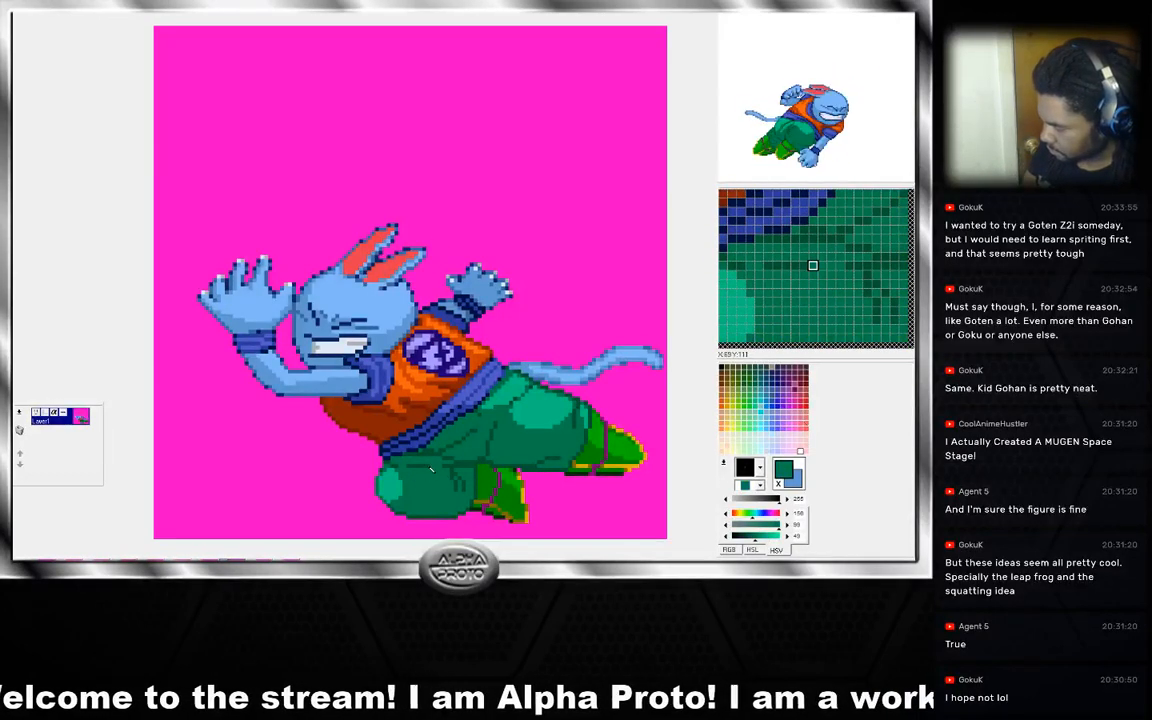
{"action": "right_click", "coordinate": [522, 456]}
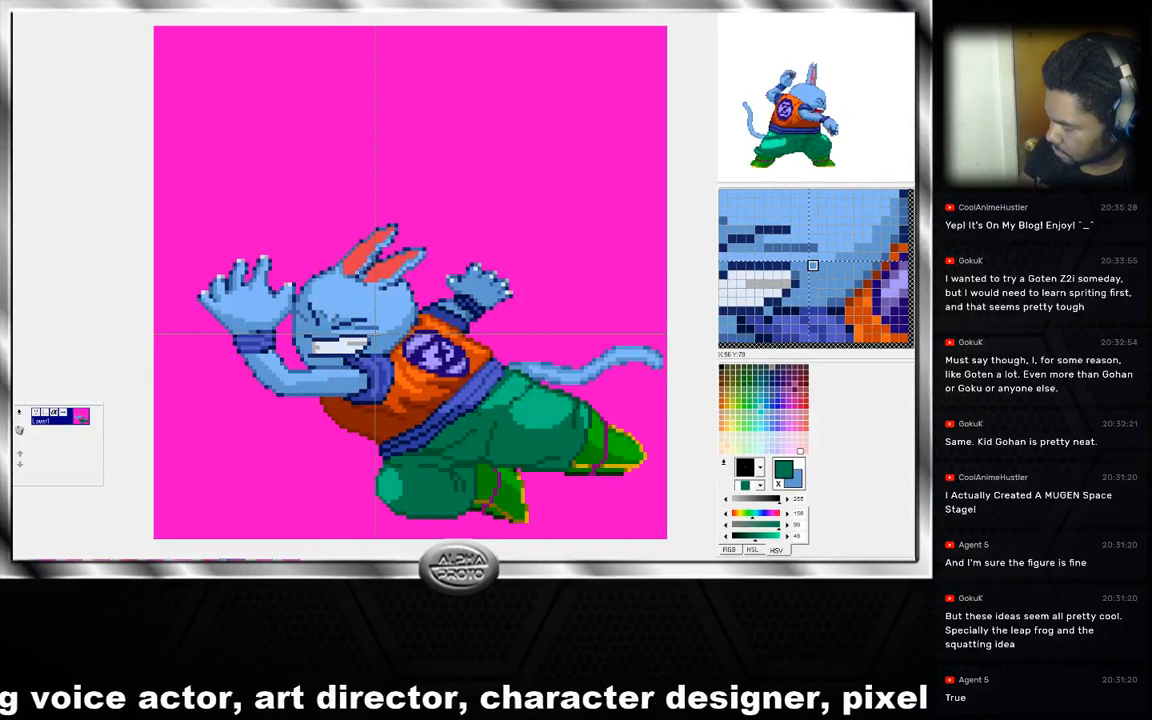
{"action": "left_click_drag", "start_coordinate": [375, 334], "coordinate": [343, 352]}
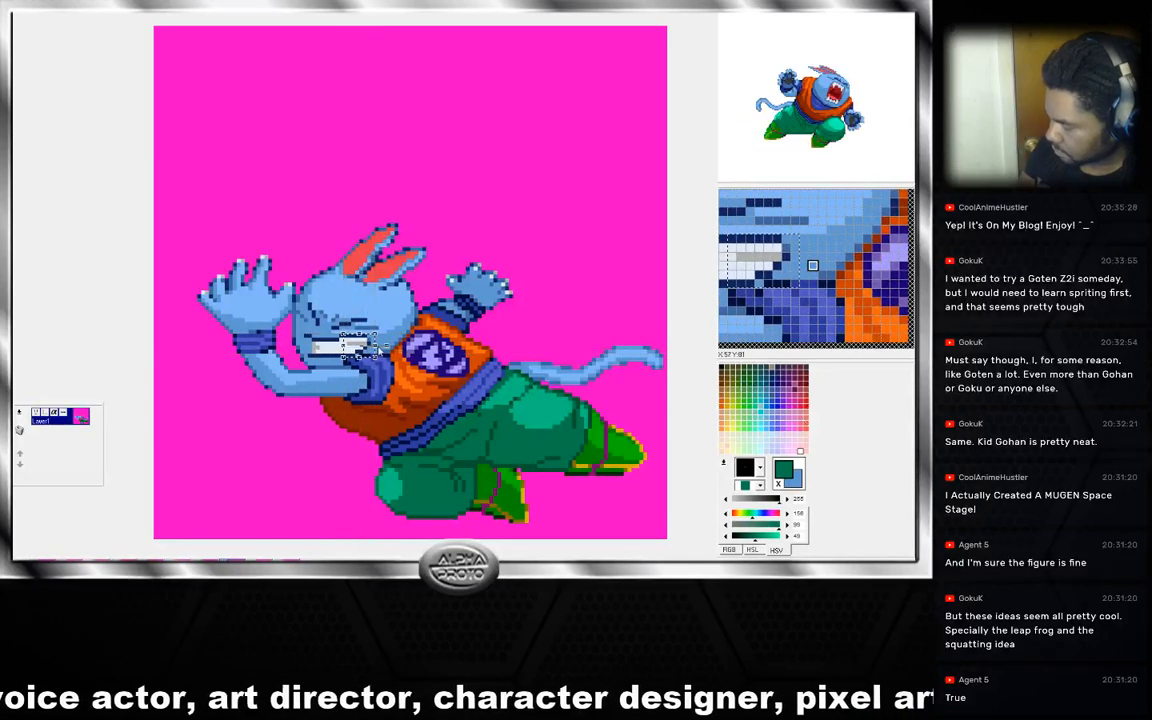
{"action": "left_click", "coordinate": [394, 339]}
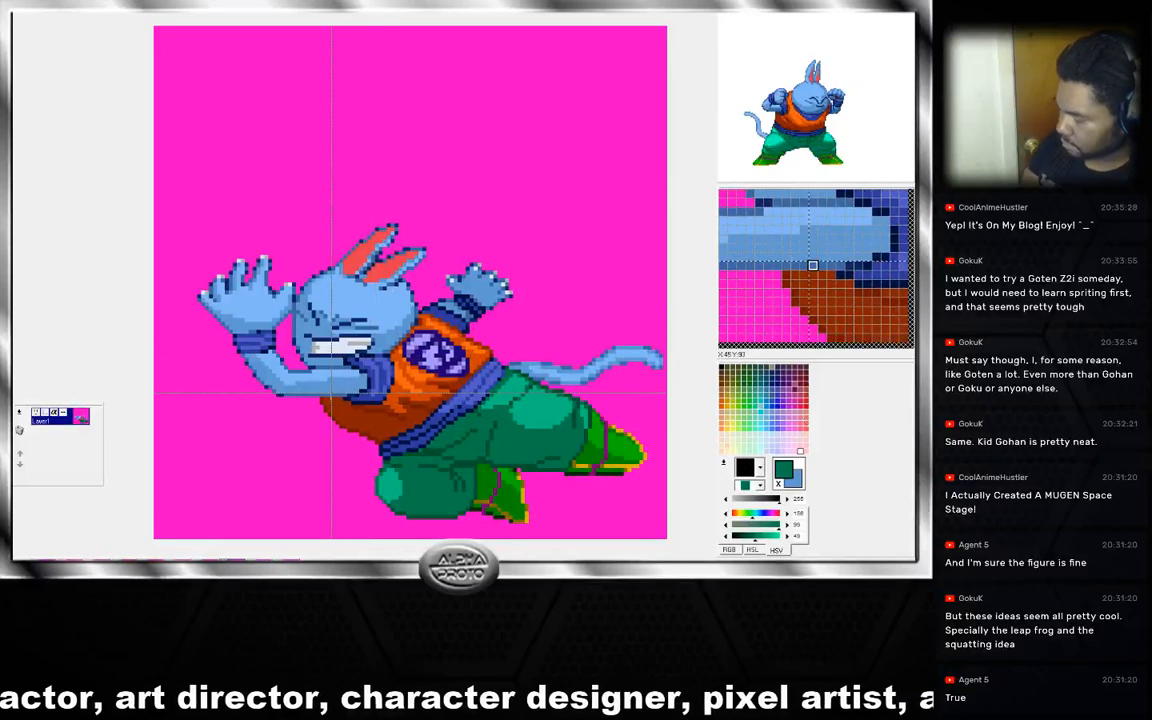
{"action": "left_click", "coordinate": [226, 575]}
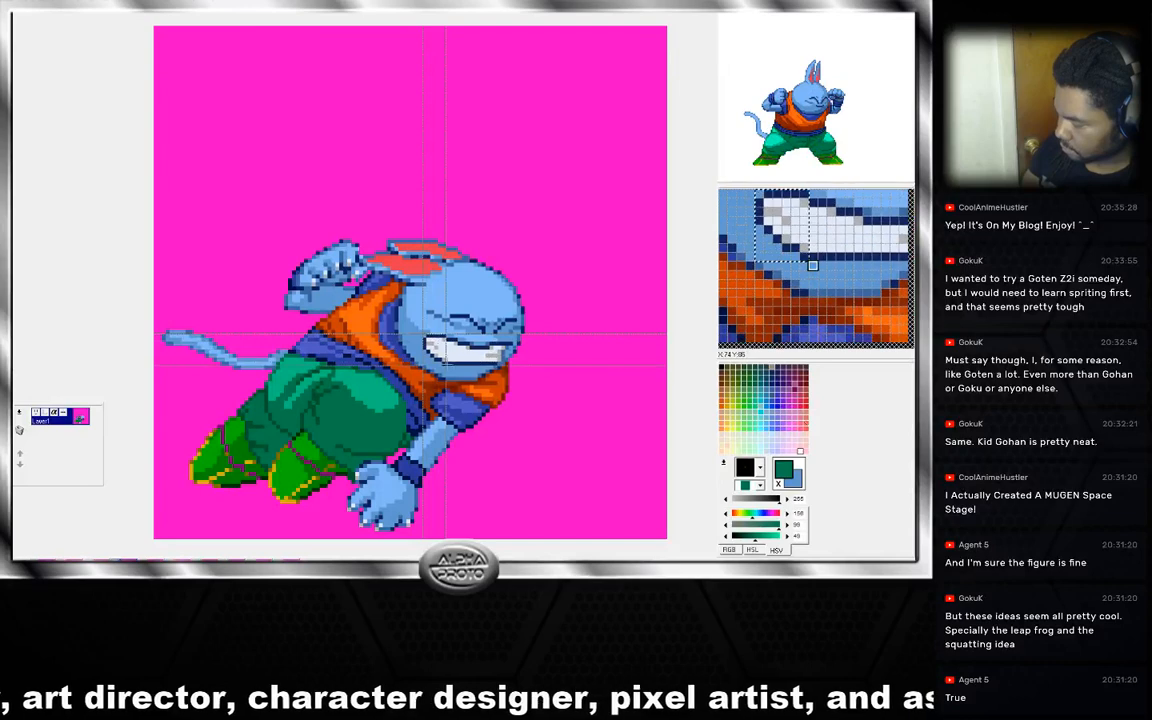
{"action": "left_click_drag", "start_coordinate": [451, 368], "coordinate": [459, 369]}
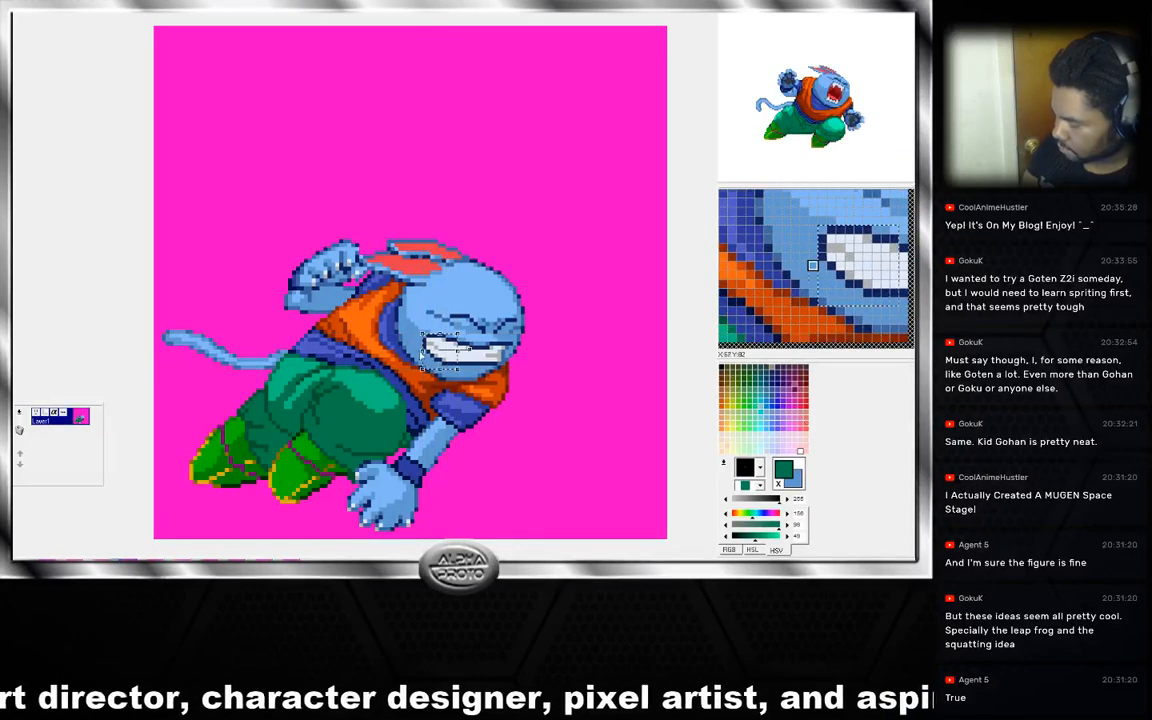
{"action": "left_click", "coordinate": [481, 452]}
Examine the tail and pose movement by flipping back and forth through the diving, standing and lunging frames.
{"action": "key", "text": "Left"}
{"action": "key", "text": "Left"}
{"action": "key", "text": "Left"}
{"action": "key", "text": "Left"}
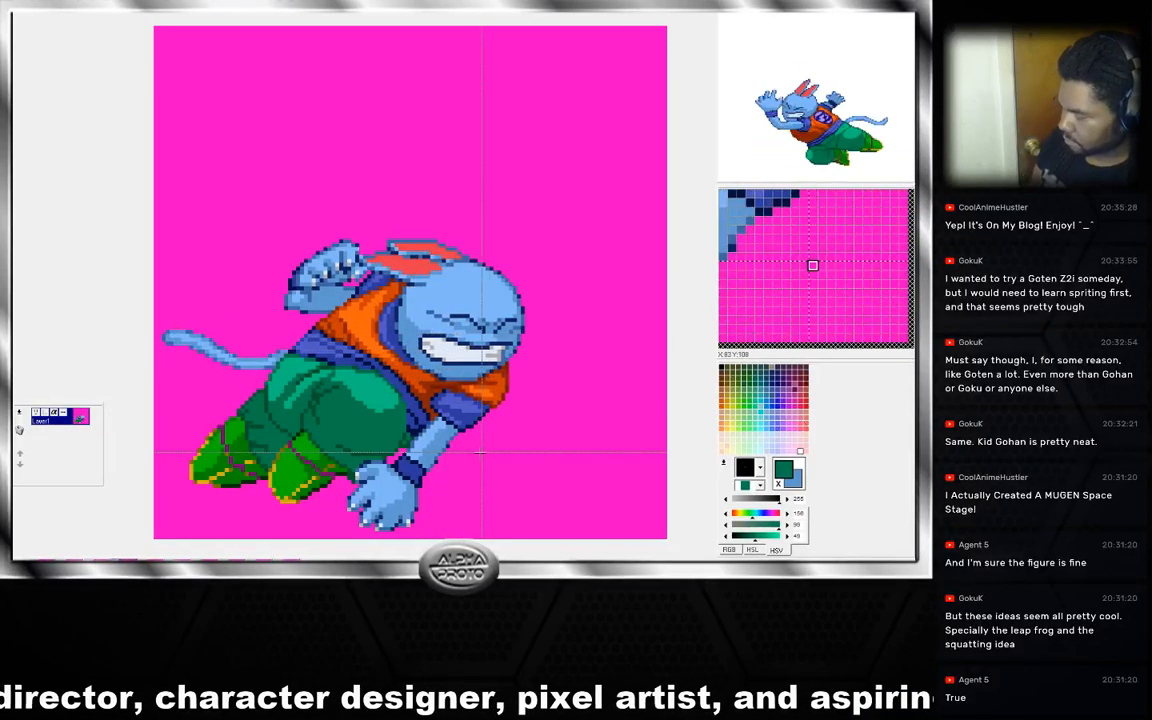
{"action": "key", "text": "Left"}
{"action": "key", "text": "Left"}
{"action": "key", "text": "Right"}
{"action": "key", "text": "Right"}
{"action": "key", "text": "Right"}
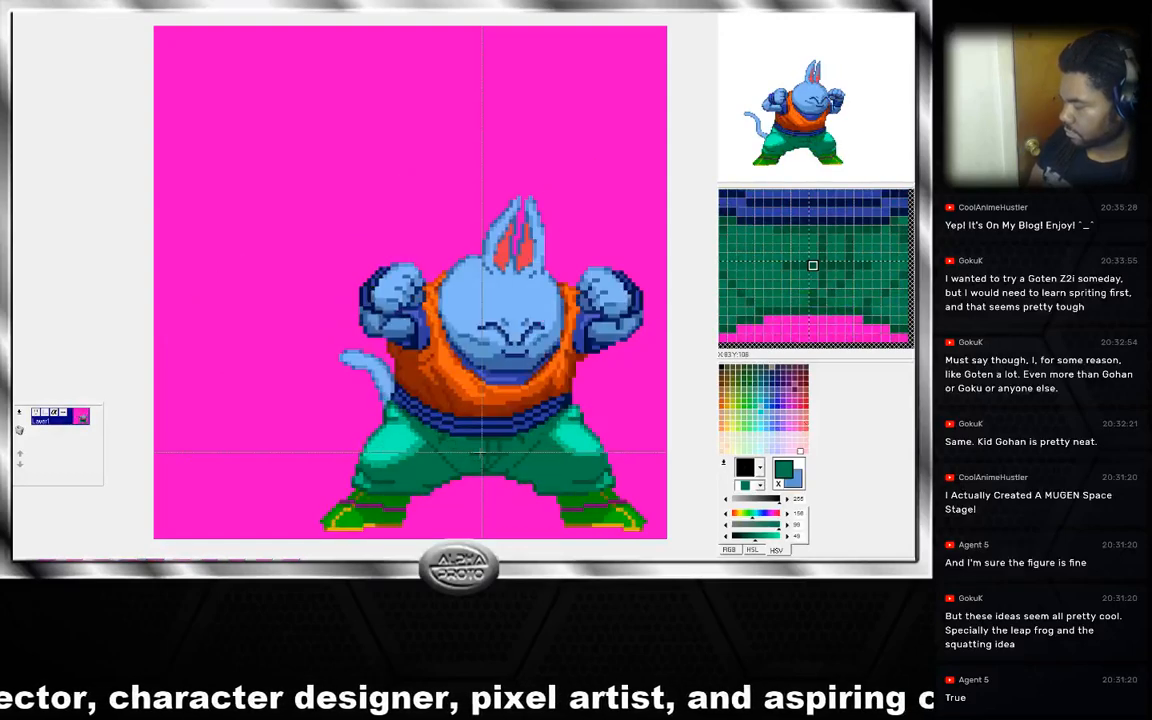
{"action": "key", "text": "Left"}
{"action": "key", "text": "Left"}
{"action": "key", "text": "Left"}
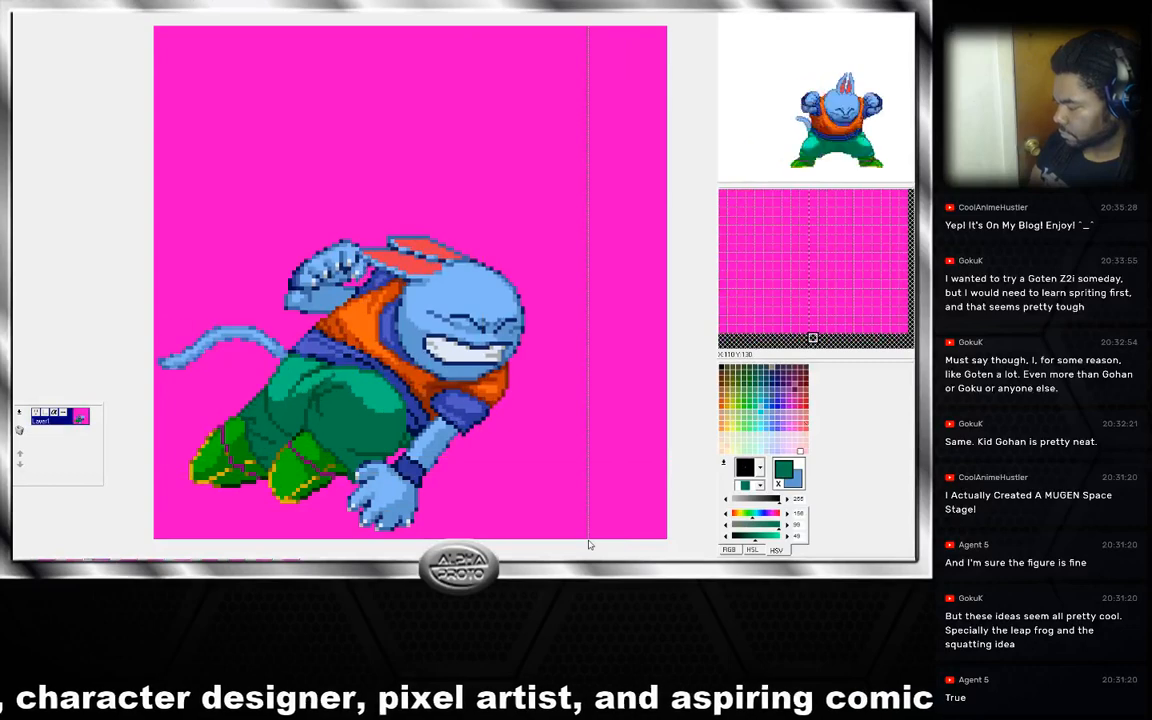
{"action": "key", "text": "Right"}
{"action": "key", "text": "Right"}
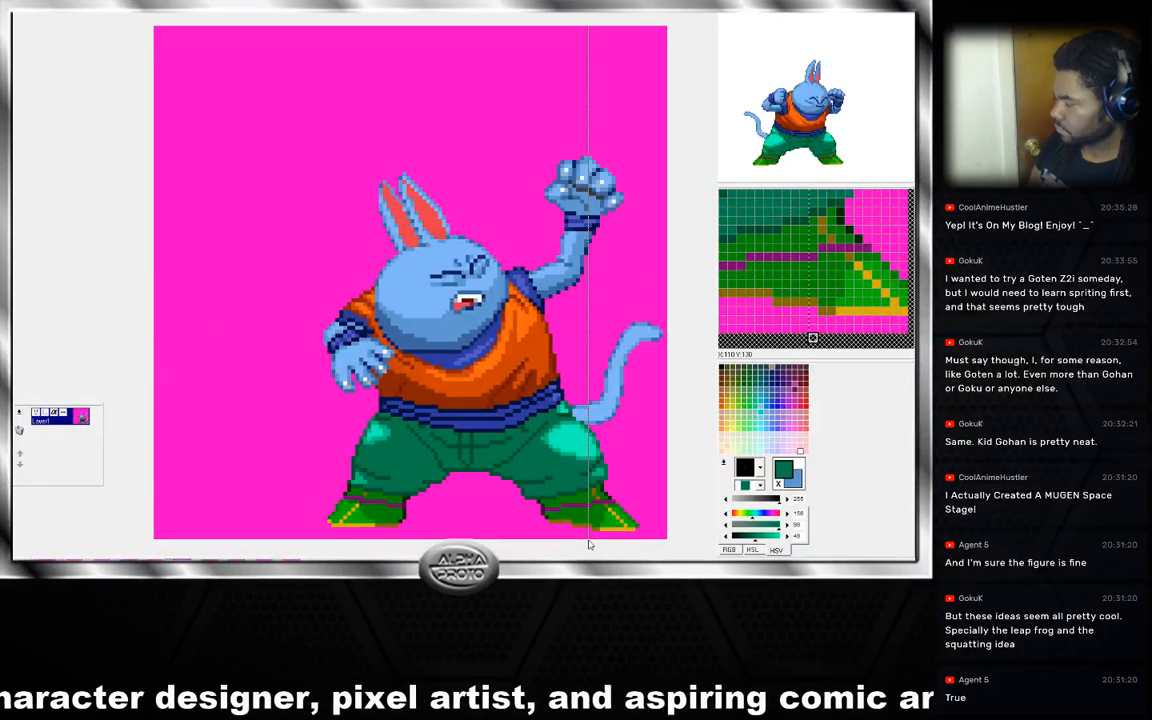
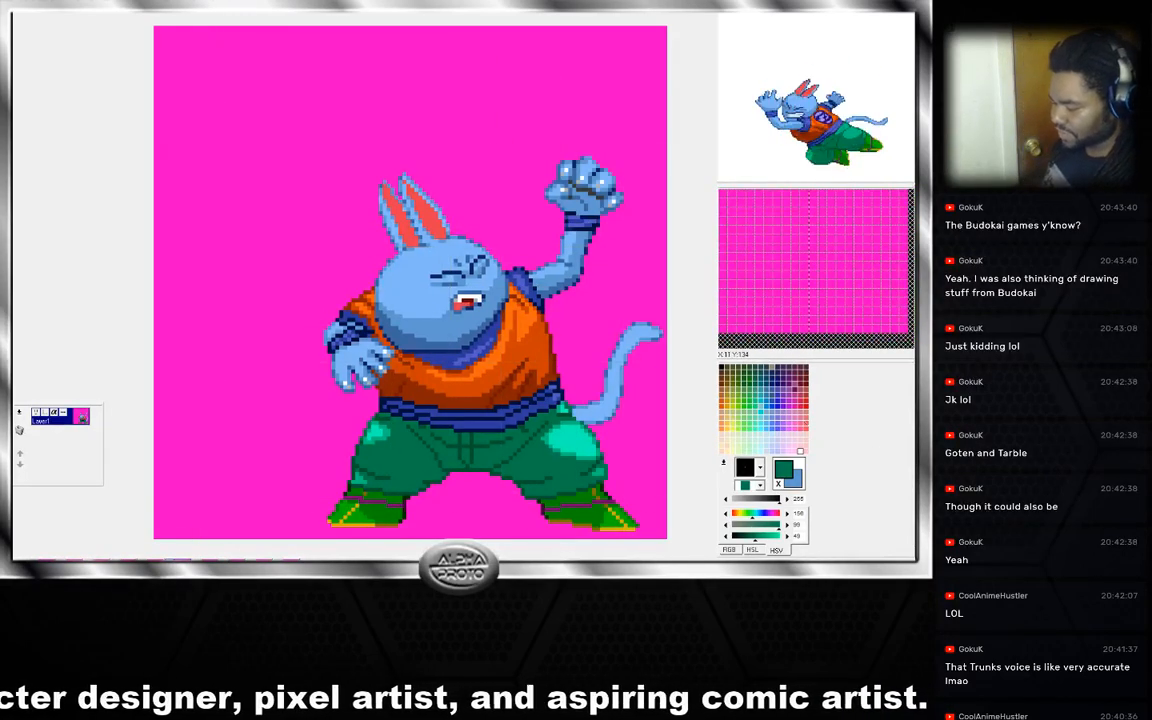
Review the whole animation frame by frame, checking how the tails flow between the standing, lunging, leaping and diving poses.
{"action": "left_click", "coordinate": [199, 566]}
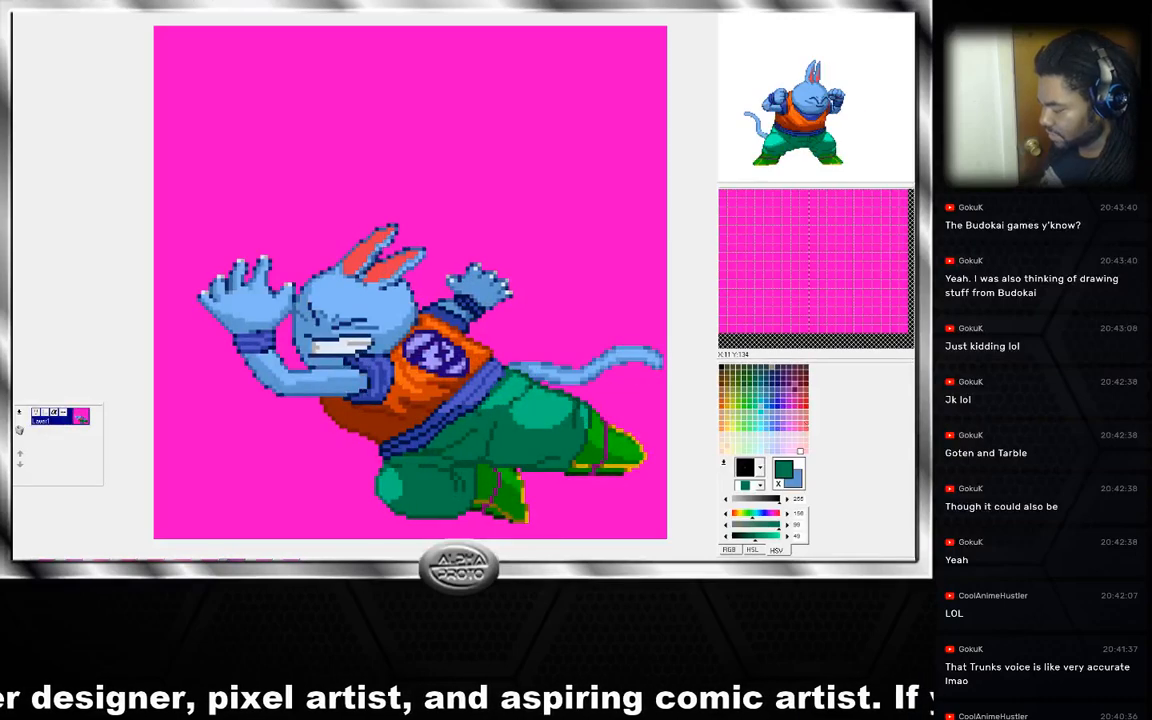
{"action": "left_click", "coordinate": [62, 566]}
{"action": "left_click", "coordinate": [262, 566]}
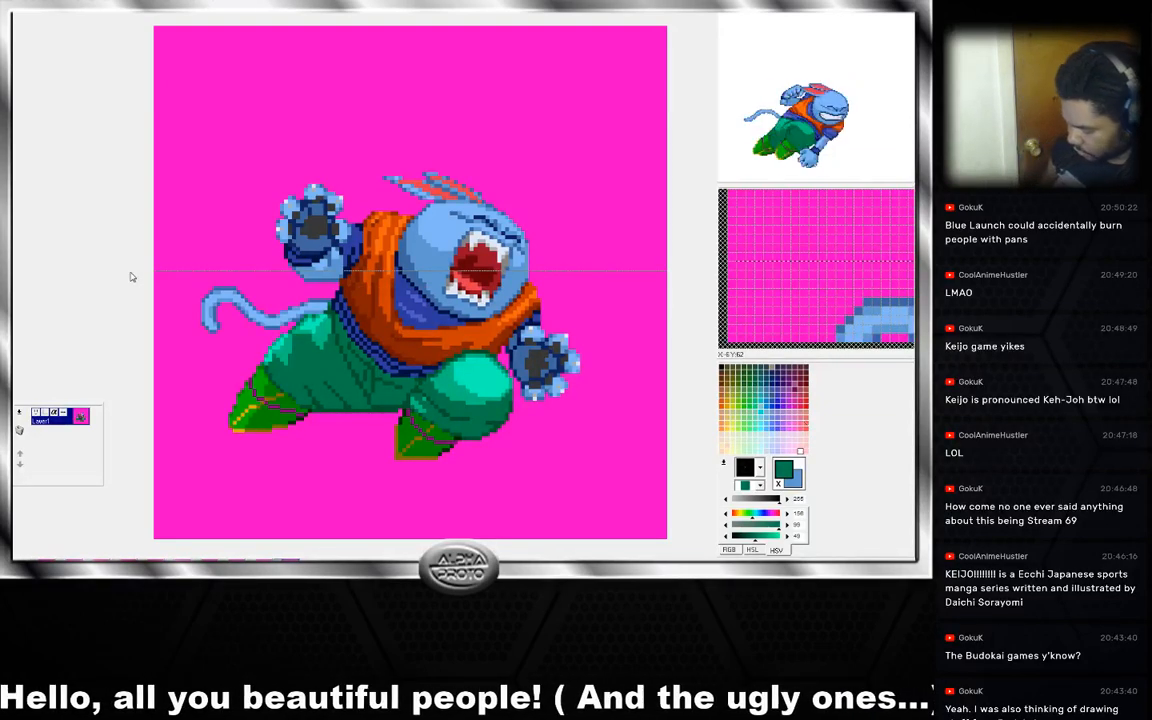
{"action": "key", "text": "Right"}
{"action": "key", "text": "Right"}
{"action": "key", "text": "Right"}
{"action": "key", "text": "Right"}
{"action": "key", "text": "Right"}
{"action": "key", "text": "Right"}
{"action": "key", "text": "Right"}
{"action": "key", "text": "Right"}
{"action": "key", "text": "Right"}
{"action": "key", "text": "Right"}
{"action": "key", "text": "Right"}
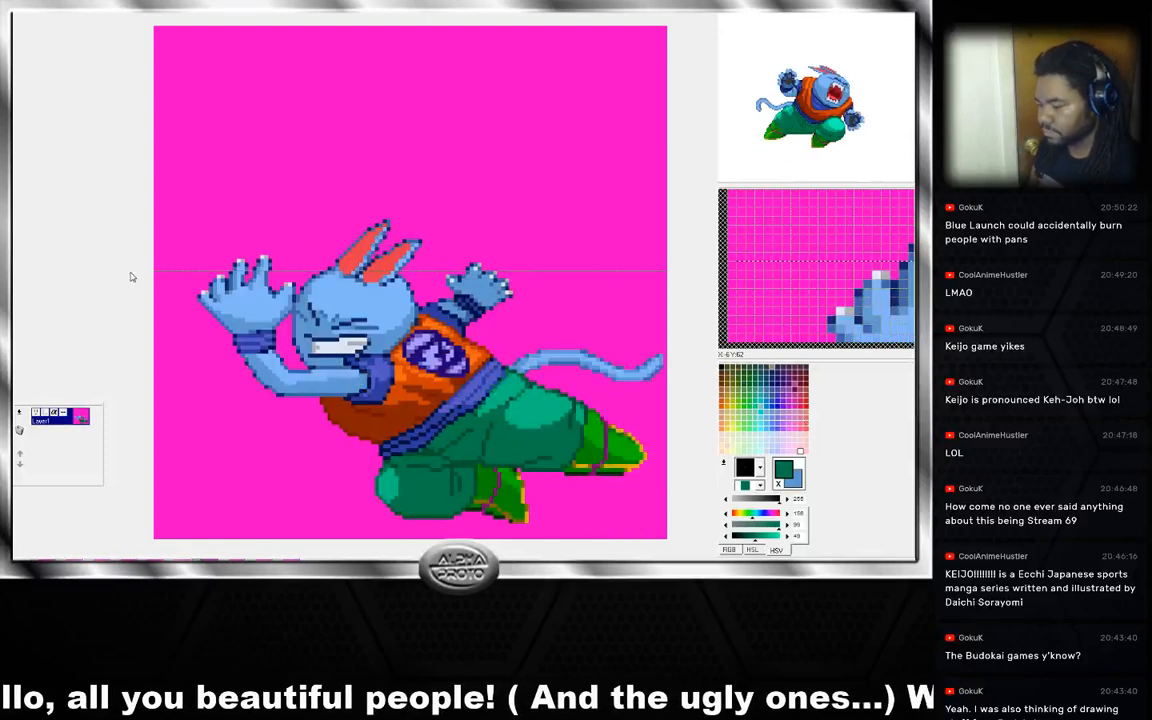
{"action": "key", "text": "Right"}
{"action": "key", "text": "Right"}
{"action": "key", "text": "Right"}
{"action": "key", "text": "Right"}
{"action": "key", "text": "Right"}
{"action": "key", "text": "Right"}
{"action": "key", "text": "Right"}
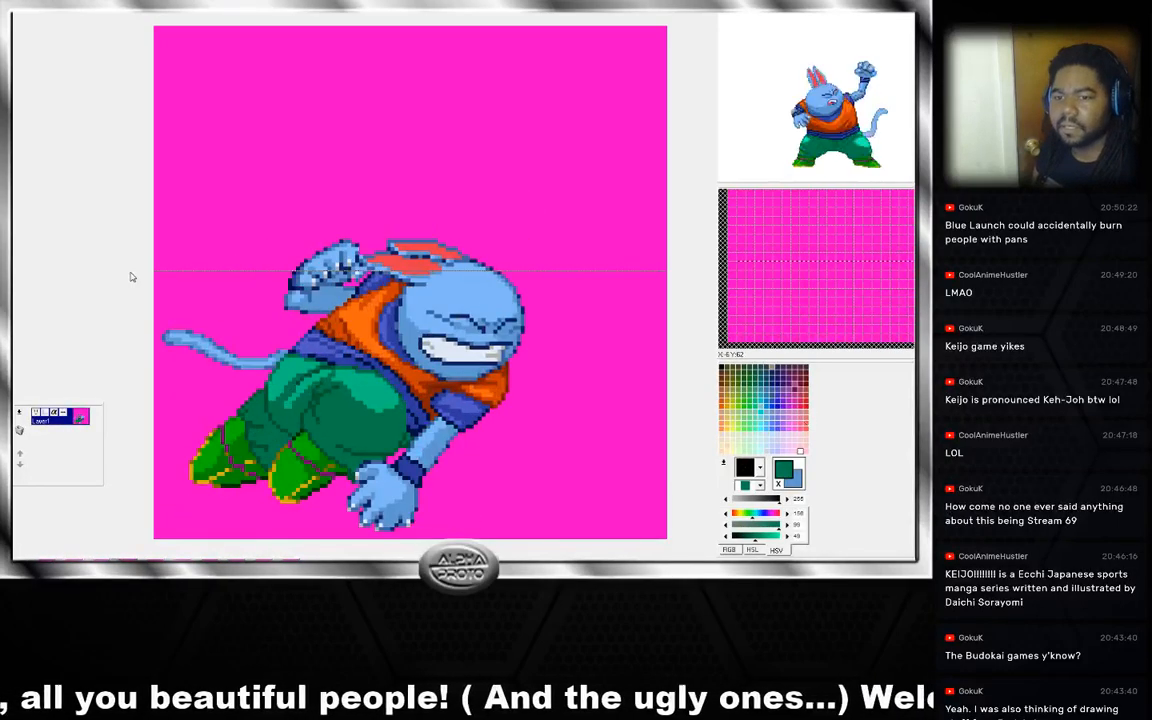
{"action": "key", "text": "Right"}
{"action": "key", "text": "Right"}
{"action": "key", "text": "Right"}
{"action": "key", "text": "Right"}
{"action": "key", "text": "Right"}
{"action": "key", "text": "Right"}
{"action": "key", "text": "Right"}
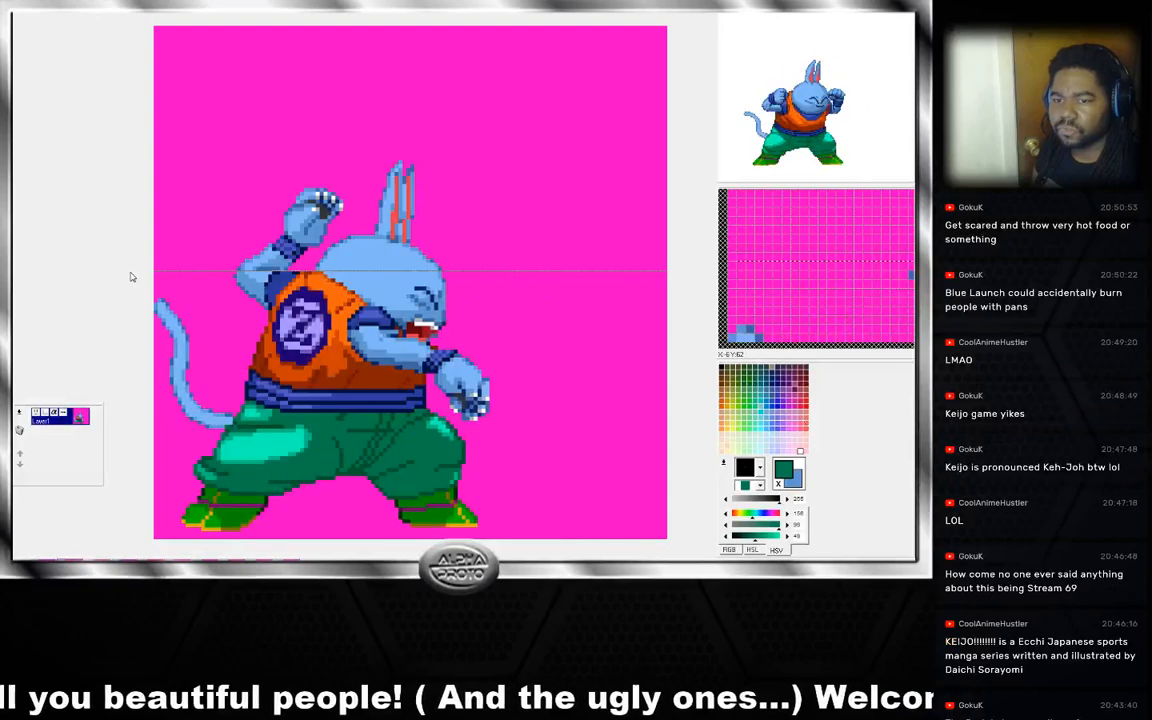
{"action": "key", "text": "Right"}
{"action": "key", "text": "Right"}
{"action": "key", "text": "Right"}
{"action": "key", "text": "Right"}
{"action": "key", "text": "Right"}
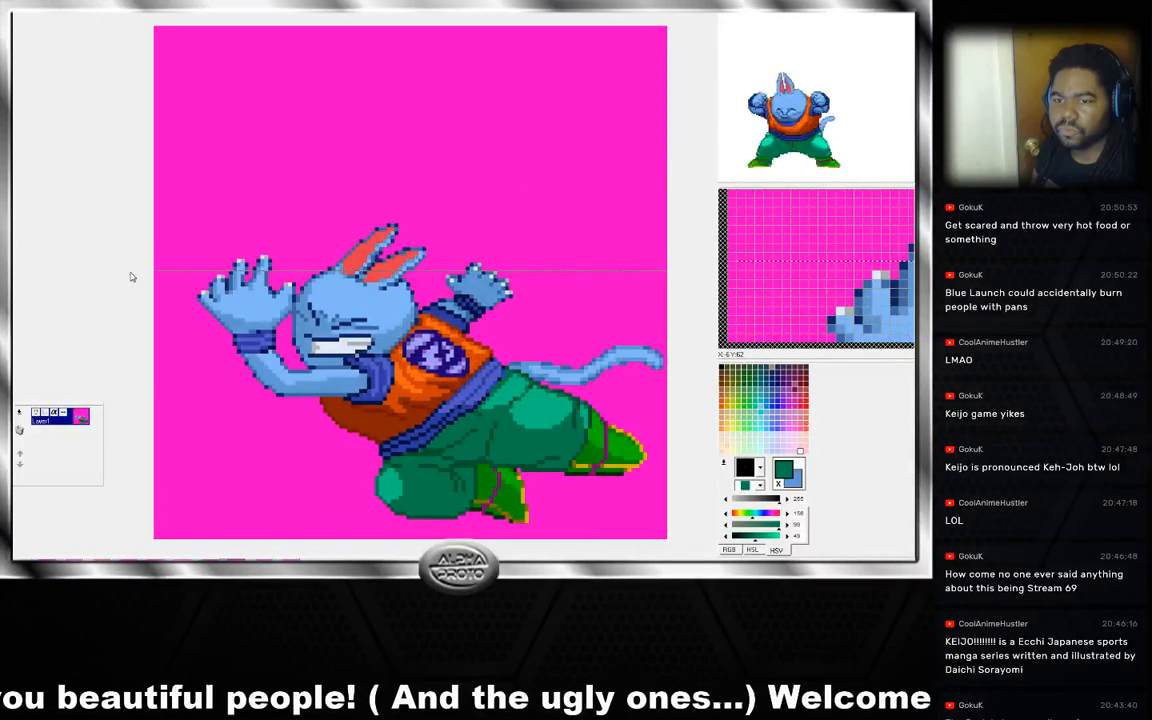
{"action": "key", "text": "Right"}
{"action": "key", "text": "Right"}
{"action": "key", "text": "Right"}
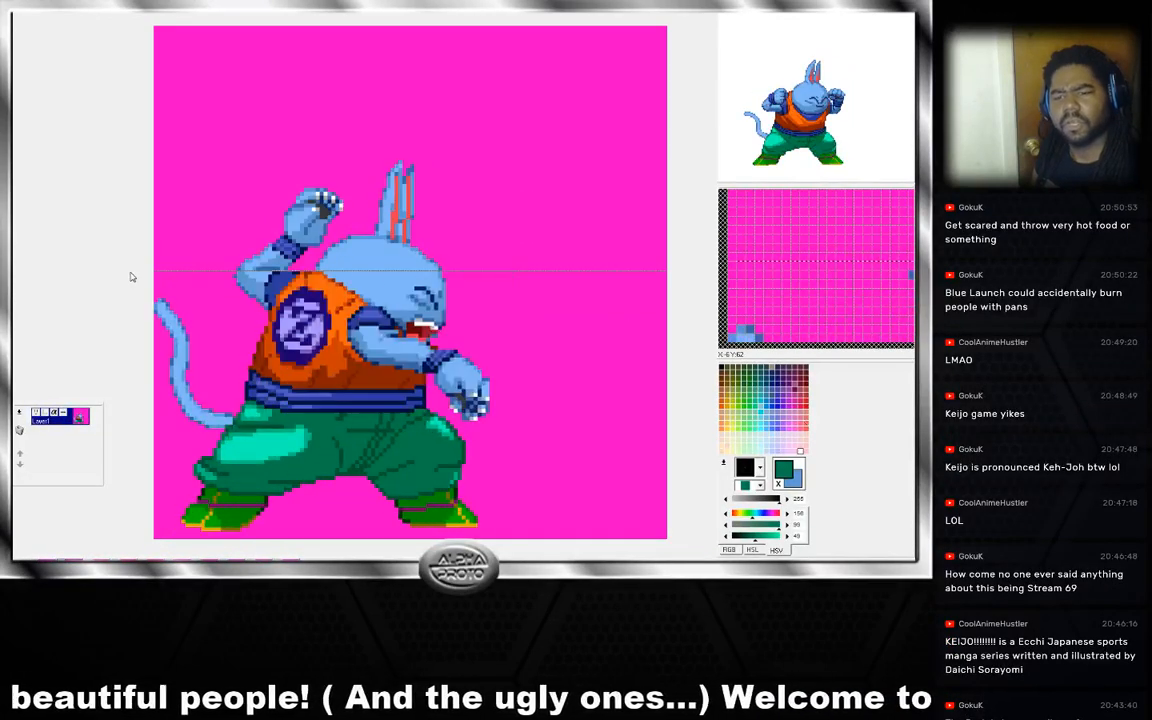
{"action": "key", "text": "Right"}
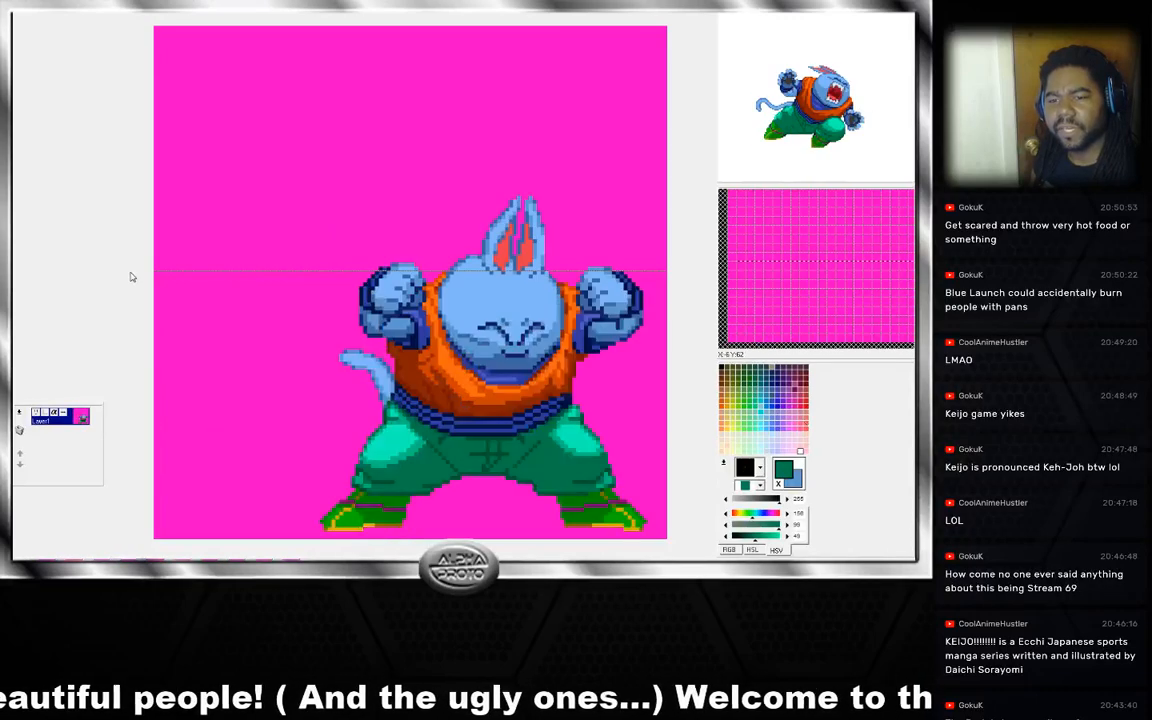
{"action": "key", "text": "Right"}
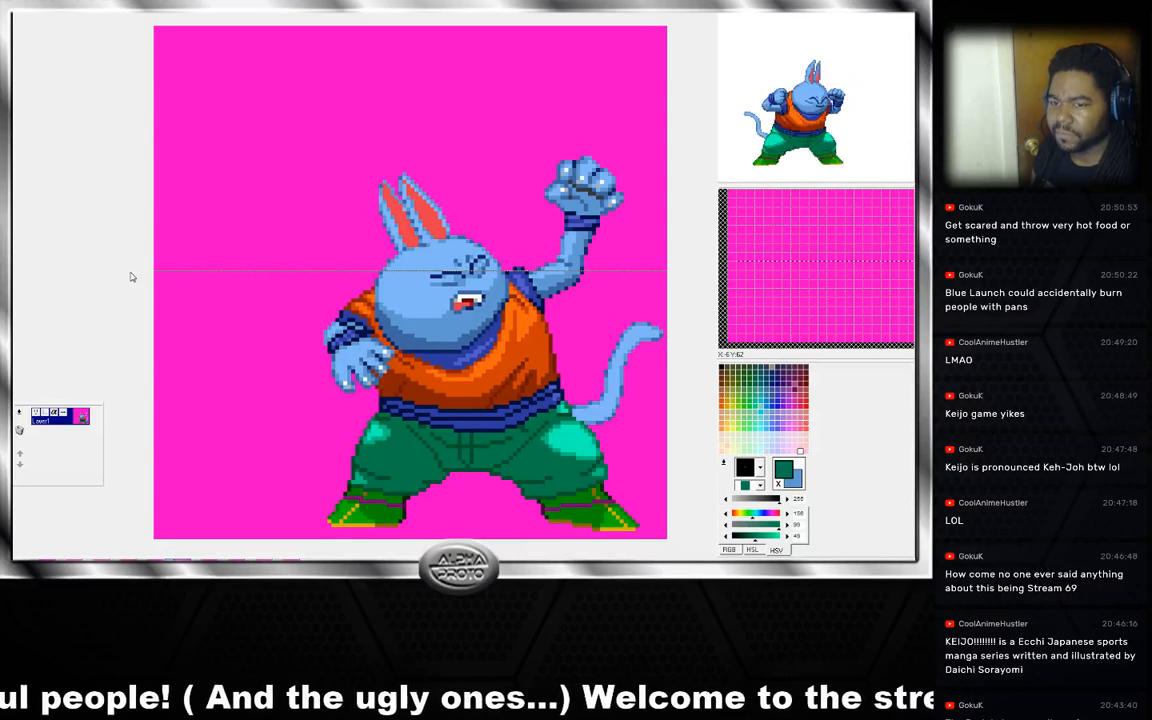
{"action": "key", "text": "Right"}
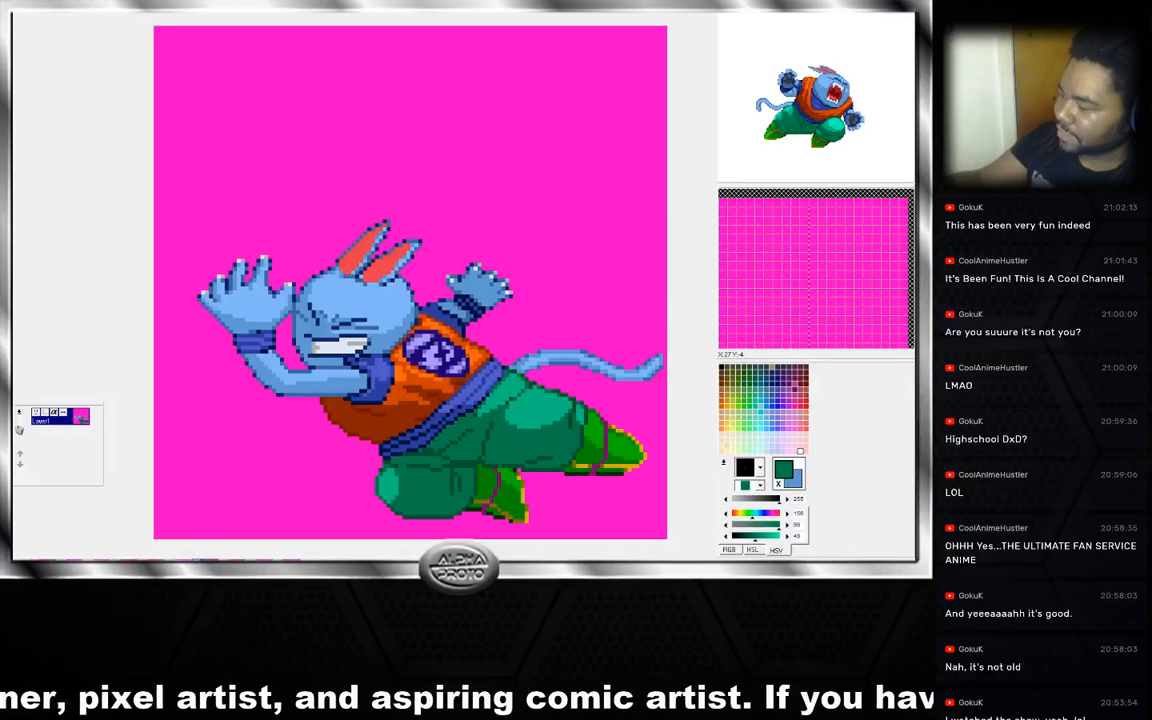
Handwrite the letters "H.E." in large green strokes in the empty background above the first lunging frame's figure.
{"action": "left_click_drag", "start_coordinate": [298, 60], "coordinate": [313, 201]}
{"action": "left_click_drag", "start_coordinate": [357, 52], "coordinate": [375, 180]}
{"action": "left_click_drag", "start_coordinate": [301, 122], "coordinate": [350, 118]}
{"action": "mouse_move", "coordinate": [417, 60]}
{"action": "left_mouse_down"}
{"action": "mouse_move", "coordinate": [401, 150]}
{"action": "mouse_move", "coordinate": [488, 150]}
{"action": "mouse_move", "coordinate": [492, 68]}
{"action": "left_mouse_up"}
{"action": "left_click_drag", "start_coordinate": [405, 122], "coordinate": [440, 116]}
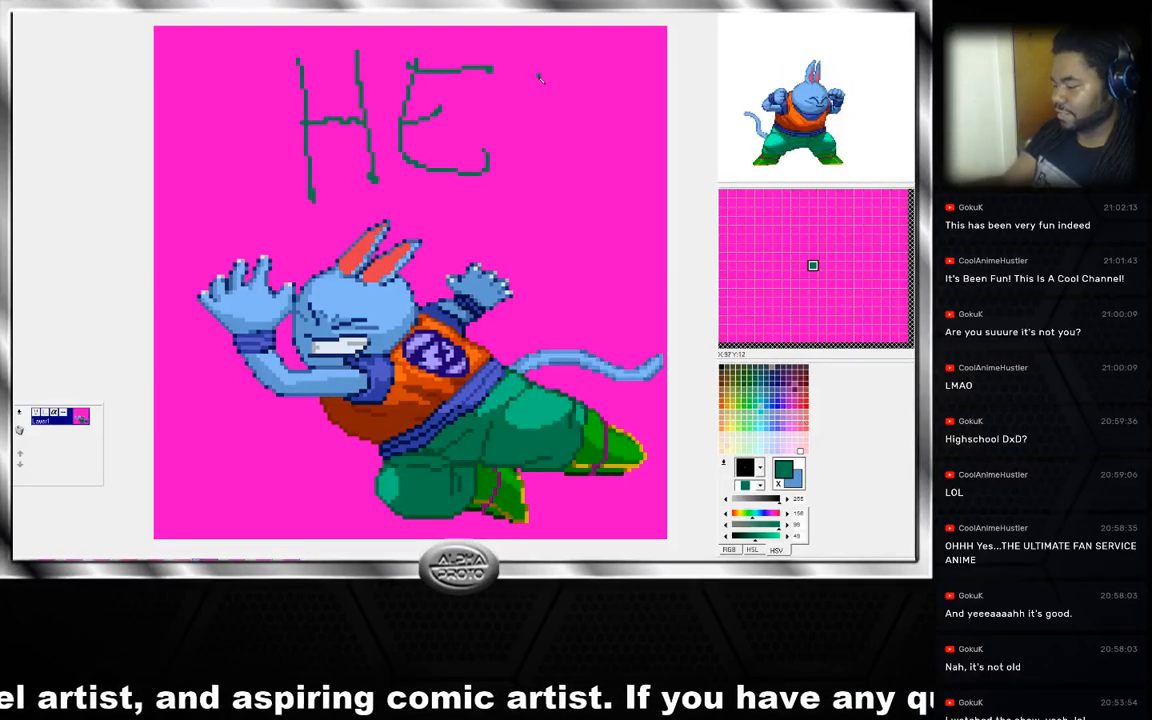
{"action": "left_click", "coordinate": [385, 176]}
{"action": "left_click", "coordinate": [521, 172]}
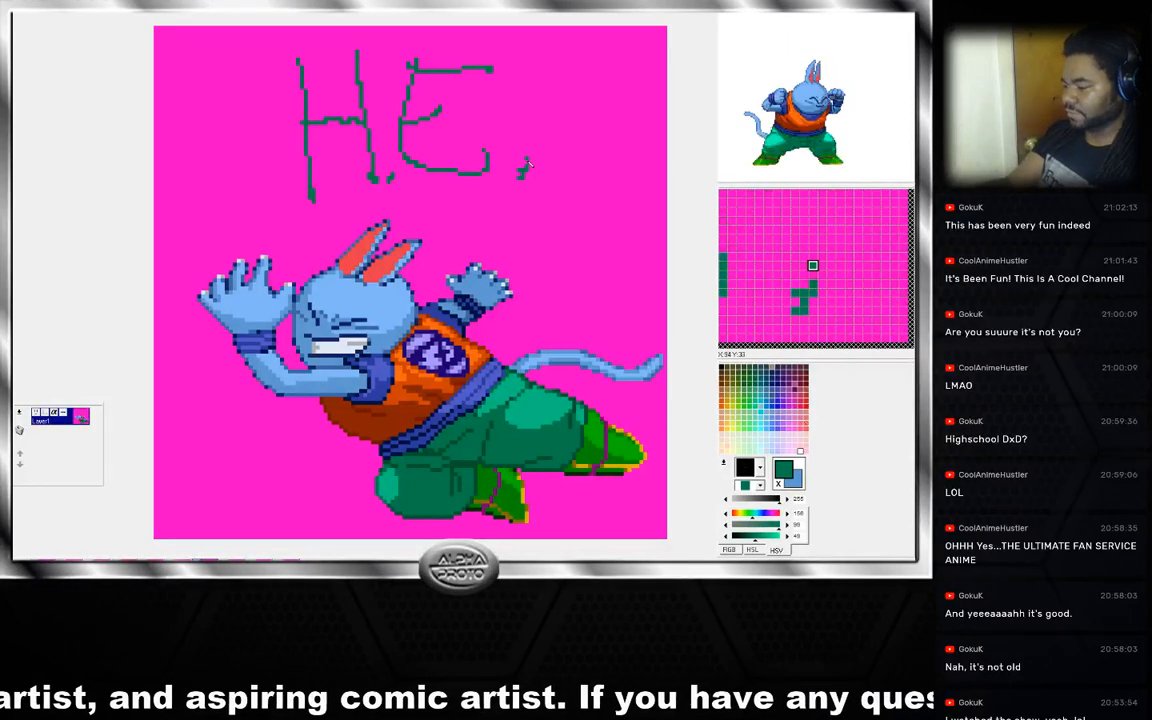